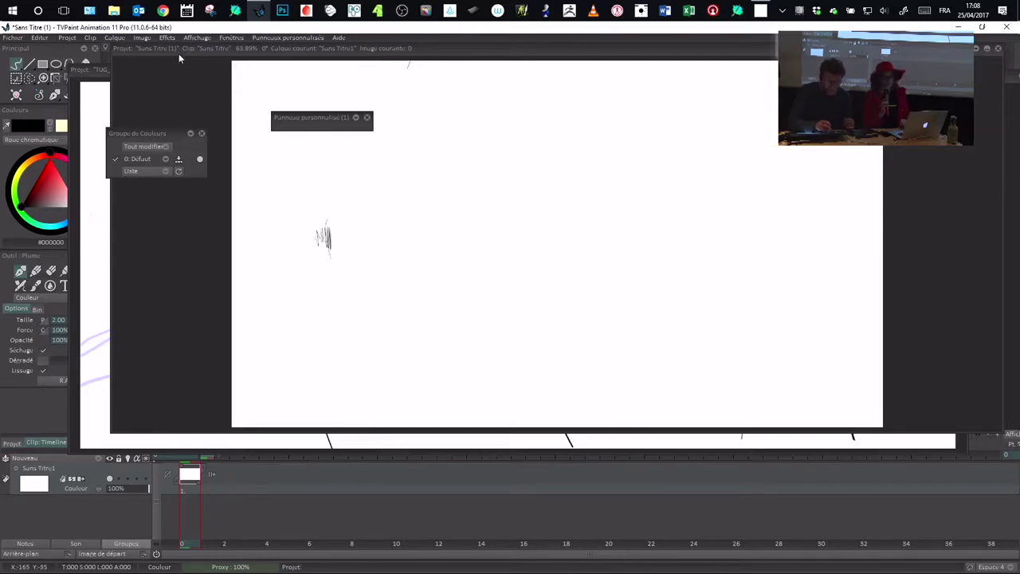
# Close the Groupe de Couleurs panel and move the Panneau personnalisé (1) panel toward the canvas's left edge.
pyautogui.moveTo(166, 129); pyautogui.dragTo(186, 130)
pyautogui.click(229, 133)
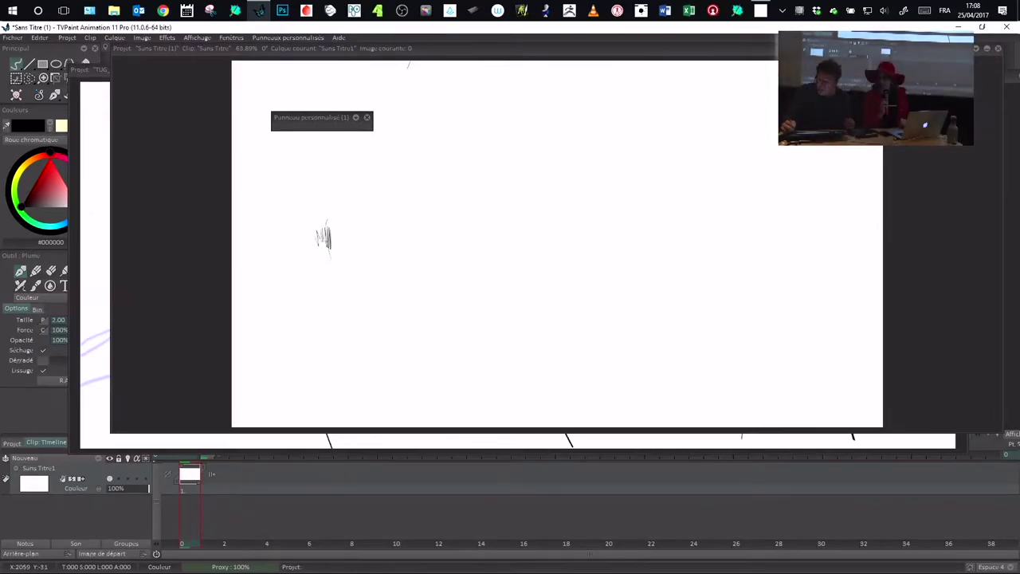
pyautogui.click(975, 50)
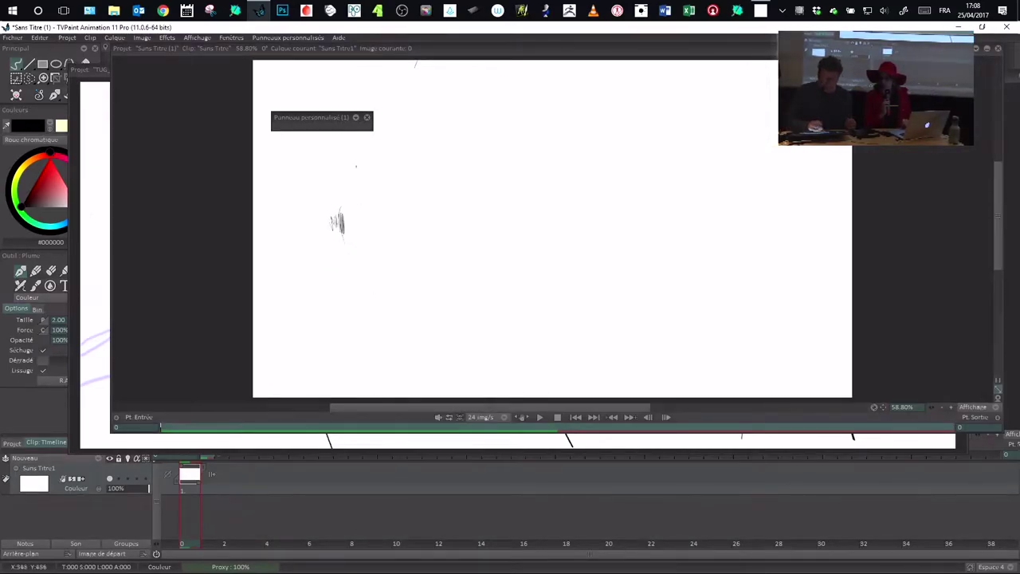
pyautogui.moveTo(298, 118); pyautogui.dragTo(227, 117)
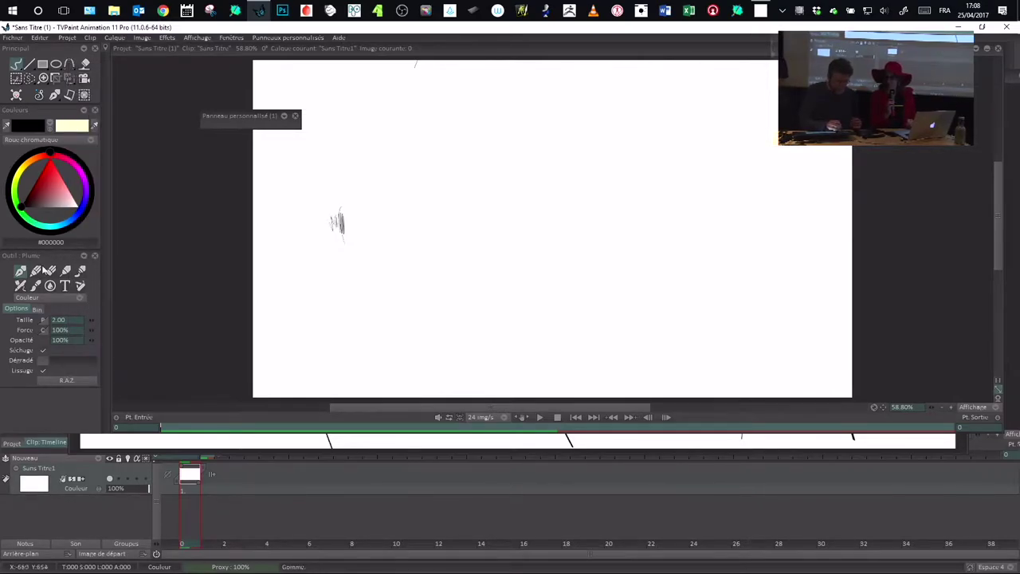
# Activate the custom brush tool and look through its options.
pyautogui.click(81, 285)
pyautogui.moveTo(107, 313)
pyautogui.mouseDown()
pyautogui.moveTo(114, 393)
pyautogui.moveTo(108, 317)
pyautogui.mouseUp()
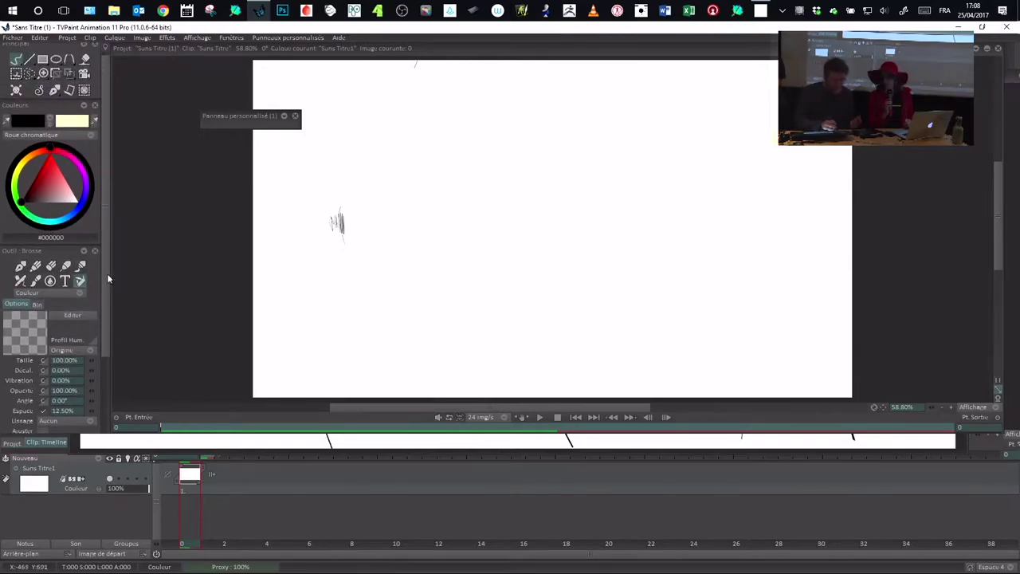
pyautogui.scroll(-3, 108, 279)
pyautogui.scroll(1, 107, 242)
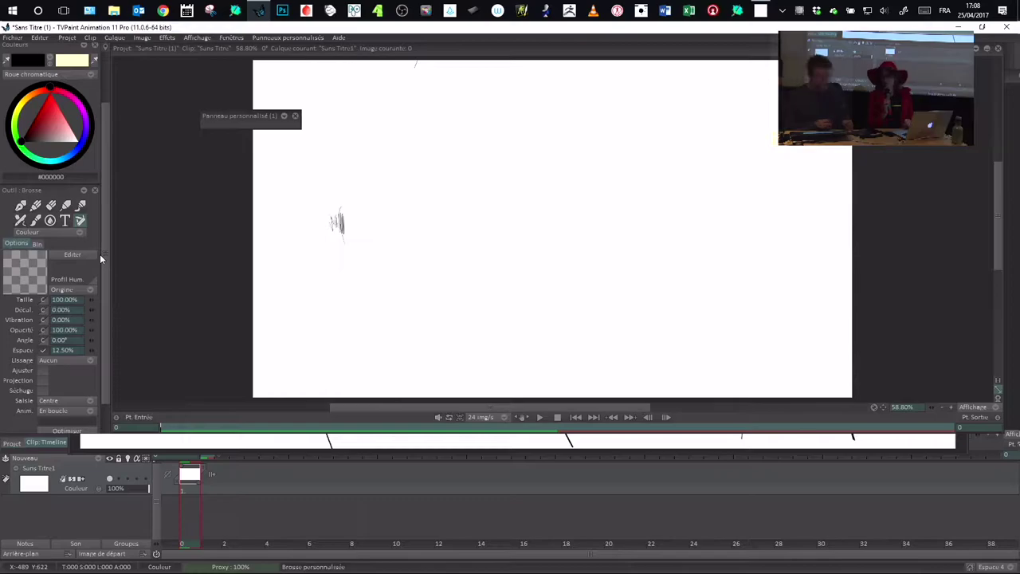
# Extend the Sans Titre1 layer to 33 images and draw a small cluster of short pen strokes near the canvas centre across the images.
pyautogui.moveTo(203, 481); pyautogui.dragTo(846, 478)
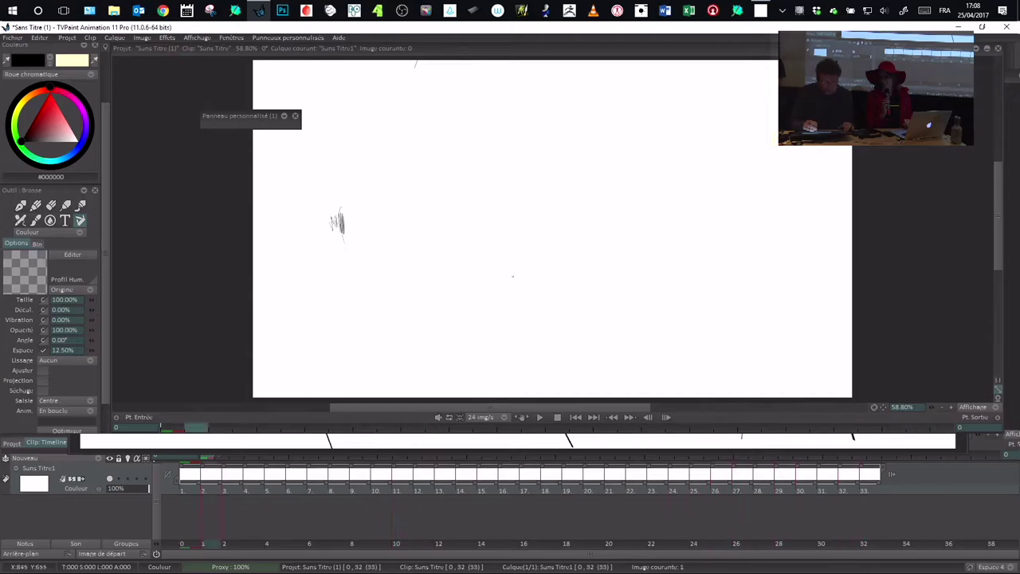
pyautogui.press('ctrl')
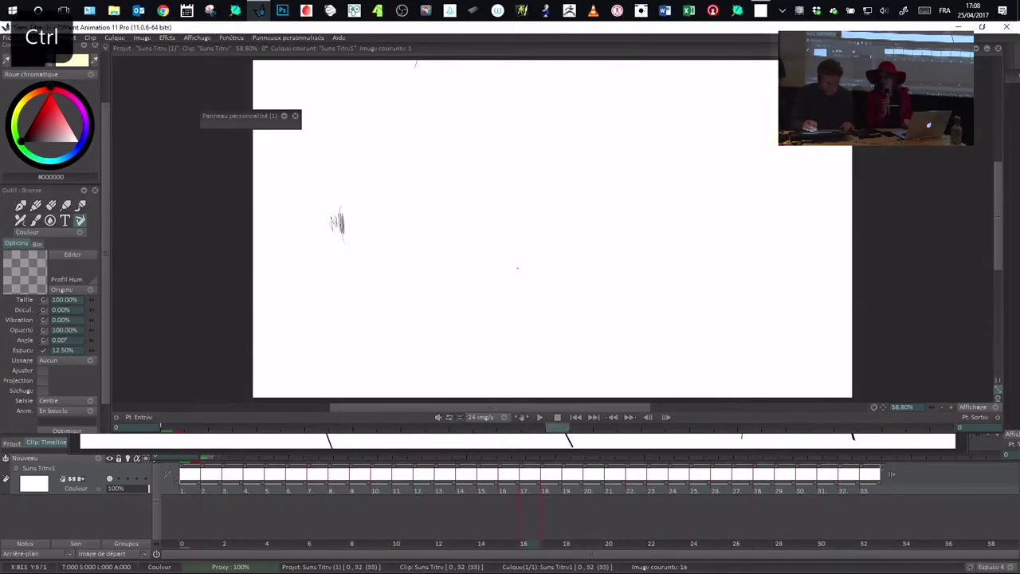
pyautogui.click(20, 206)
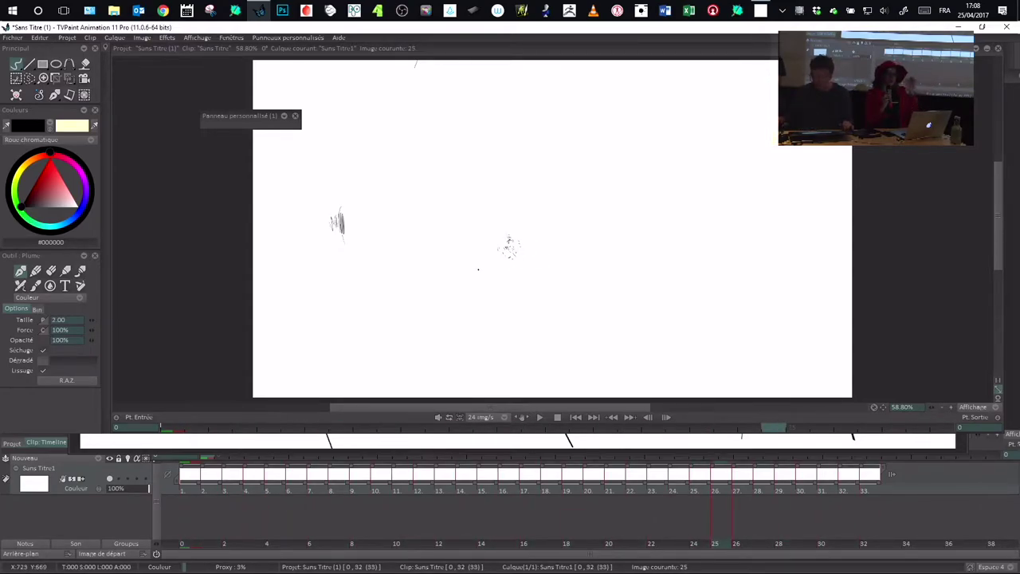
# Play back the animation and examine the stroke cluster up close.
pyautogui.click(544, 420)
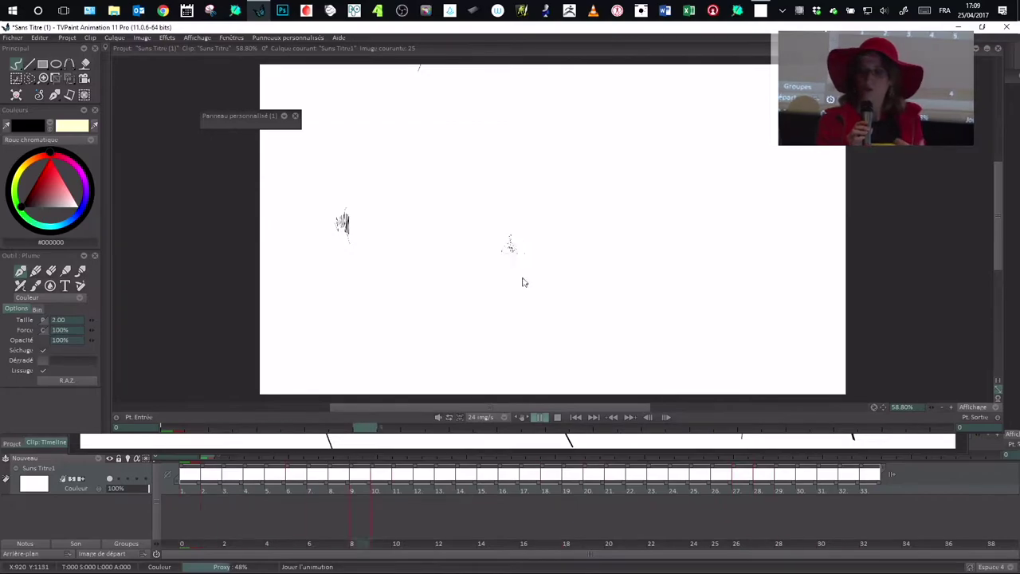
pyautogui.moveTo(511, 243); pyautogui.dragTo(663, 234)
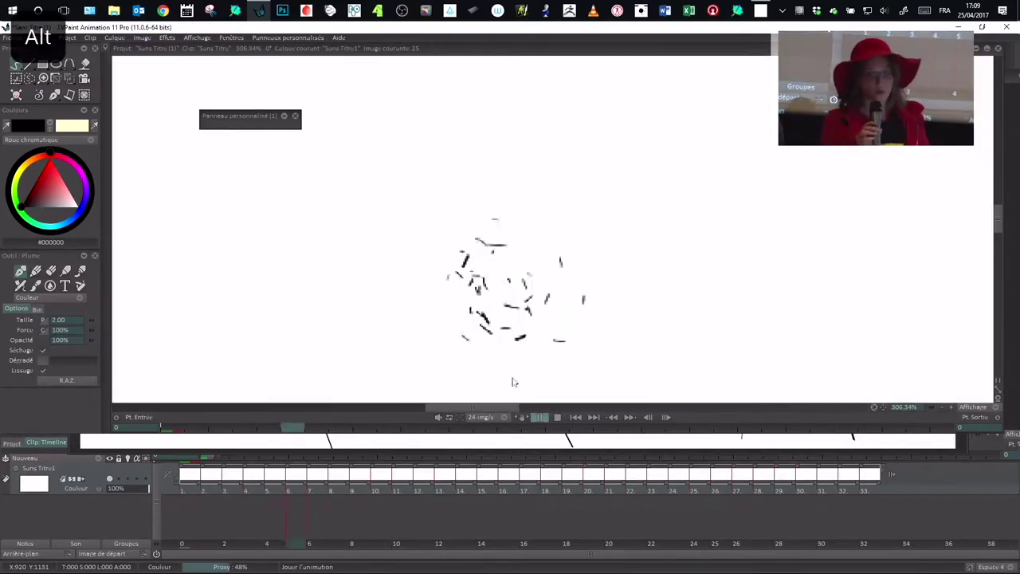
pyautogui.scroll(-2, 601, 330)
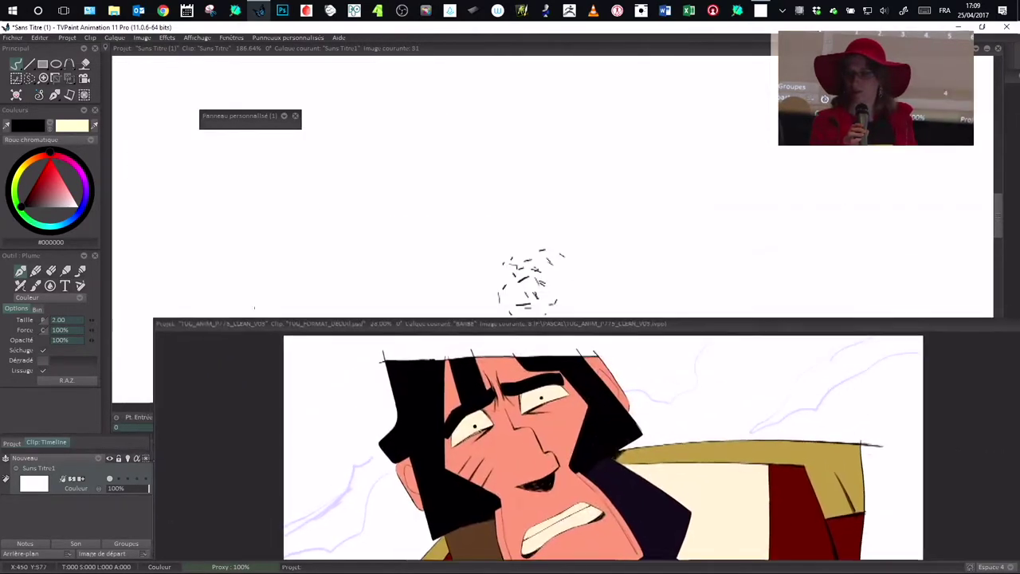
pyautogui.click(540, 417)
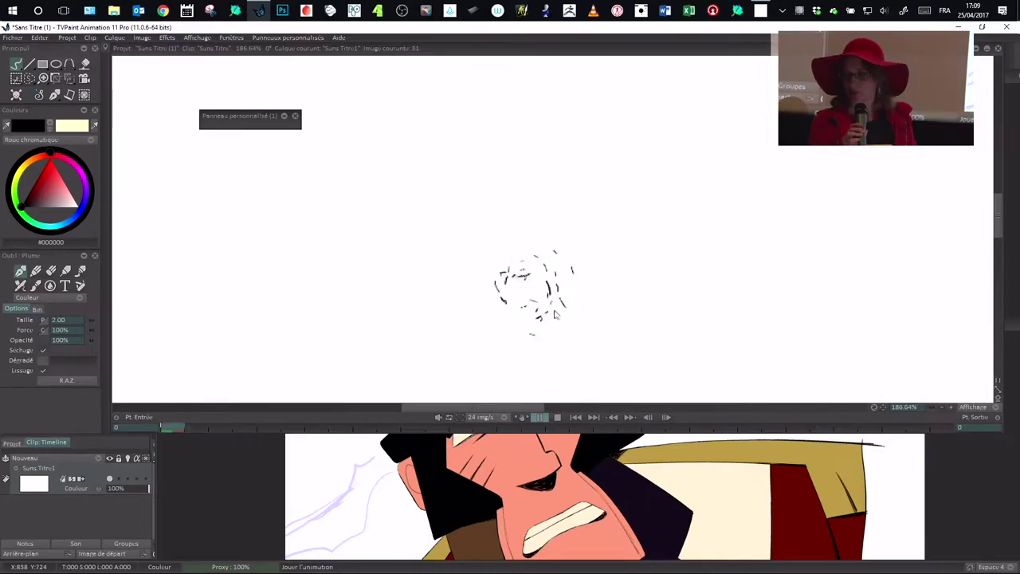
pyautogui.press('Return')
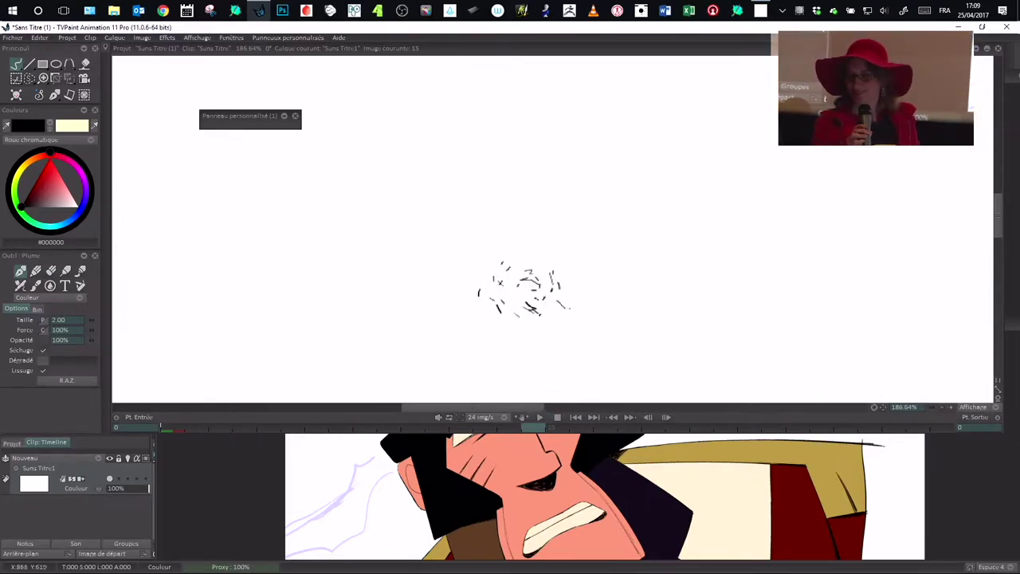
# Activate the rectangular cut-brush tool in Copier mode and move the other project's window aside to uncover the timeline.
pyautogui.keyDown('alt'); pyautogui.moveTo(571, 294); pyautogui.dragTo(436, 294); pyautogui.keyUp('alt')
pyautogui.keyDown('alt'); pyautogui.moveTo(584, 297); pyautogui.dragTo(546, 250); pyautogui.keyUp('alt')
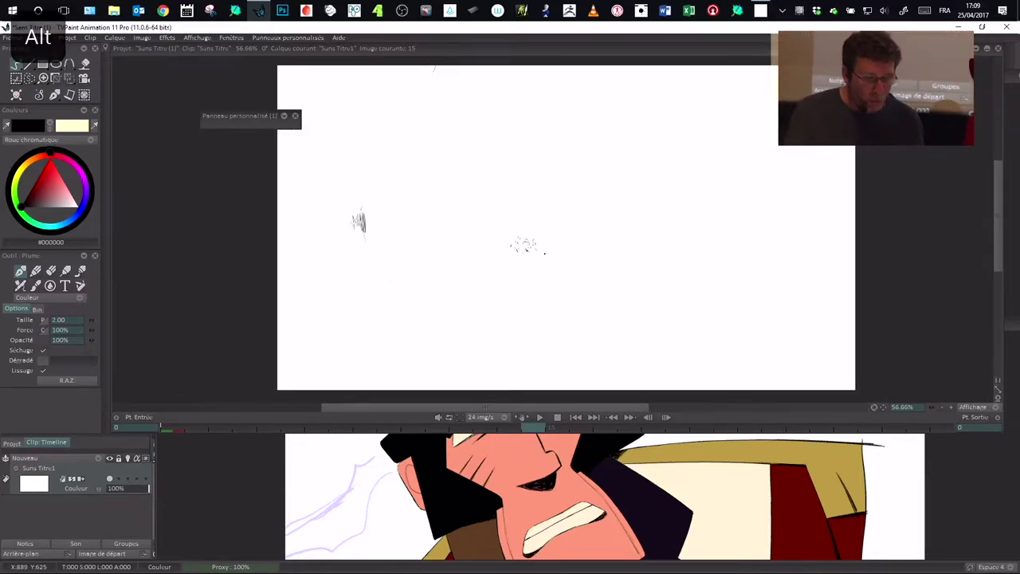
pyautogui.click(17, 80)
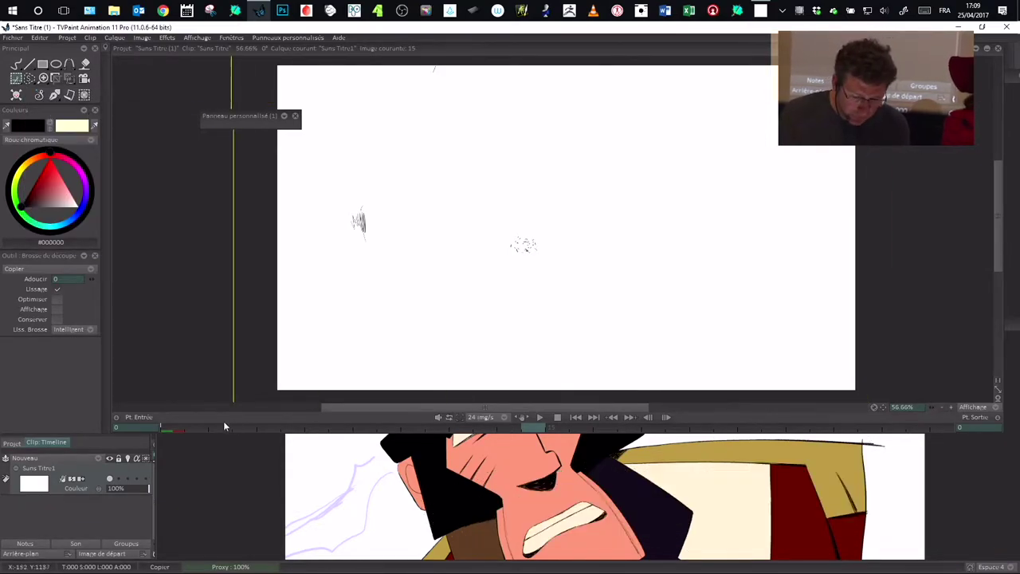
pyautogui.moveTo(169, 435); pyautogui.dragTo(169, 435)
pyautogui.moveTo(267, 320); pyautogui.dragTo(237, 137)
pyautogui.moveTo(849, 137); pyautogui.dragTo(943, 142)
pyautogui.moveTo(310, 152); pyautogui.dragTo(462, 223)
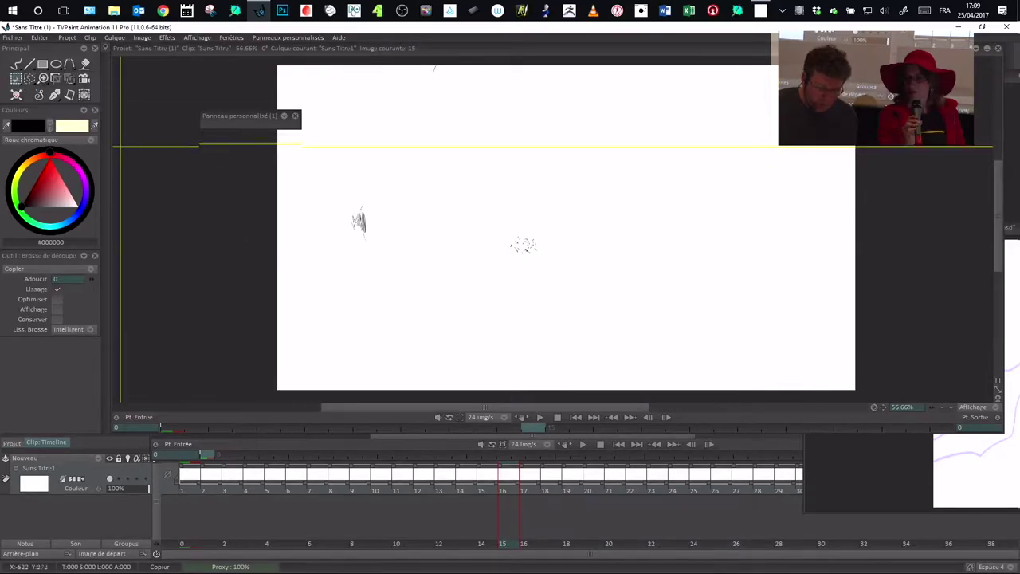
# Cut an animated brush from the central stroke cluster across all 33 images and paint a textured arc over the canvas's upper part.
pyautogui.moveTo(191, 485); pyautogui.dragTo(195, 486)
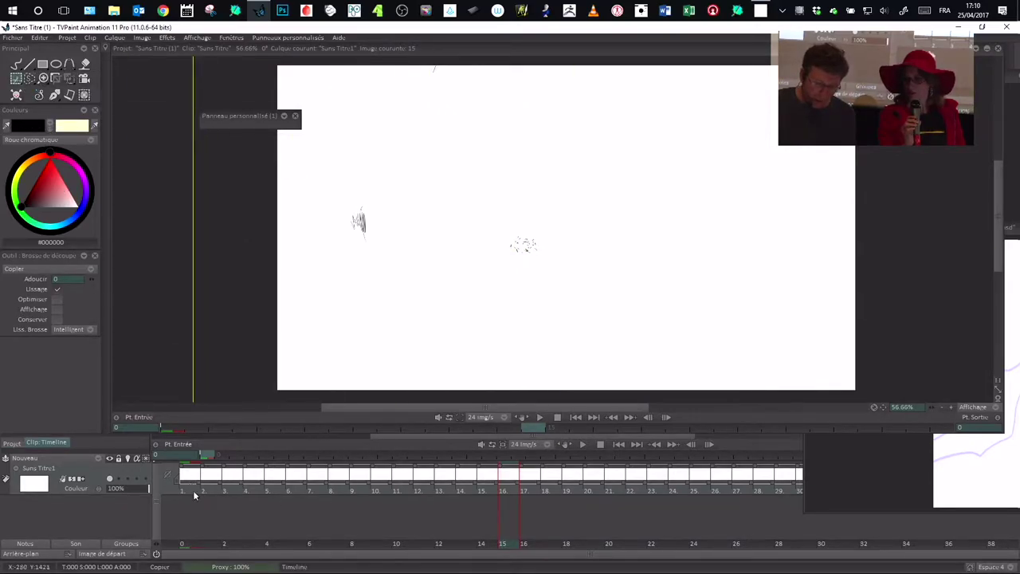
pyautogui.doubleClick(192, 486)
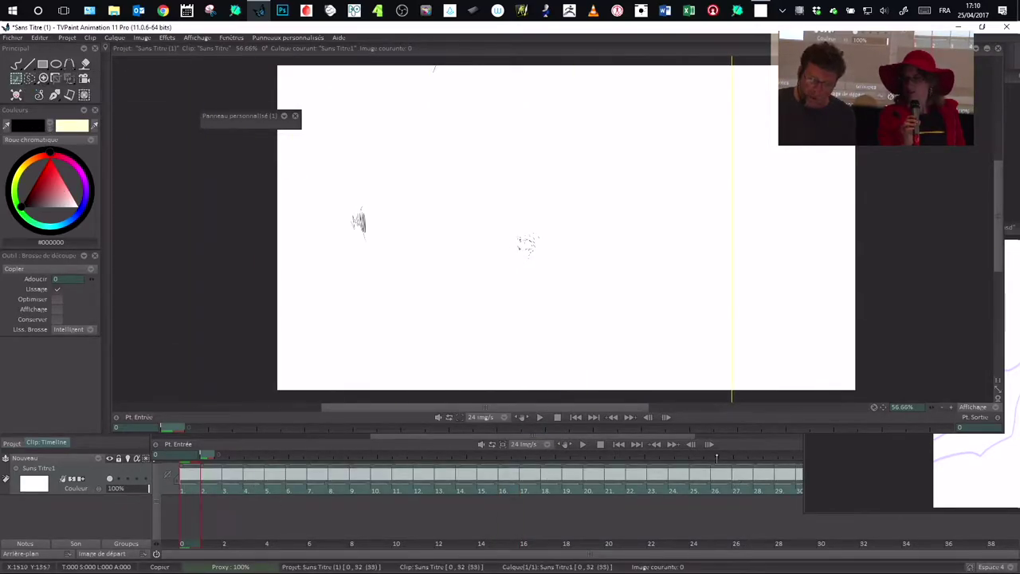
pyautogui.moveTo(476, 199); pyautogui.dragTo(602, 309)
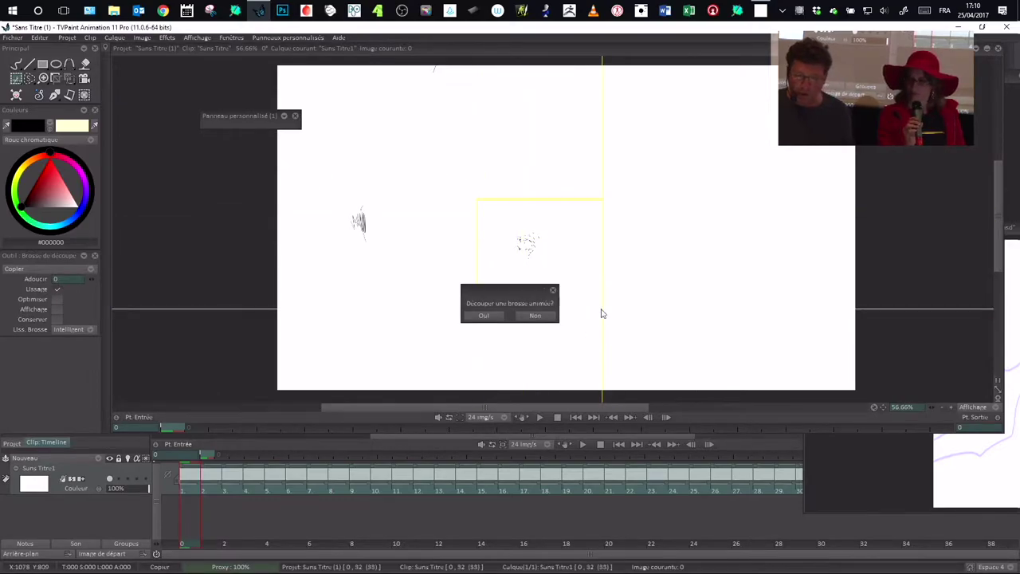
pyautogui.click(490, 314)
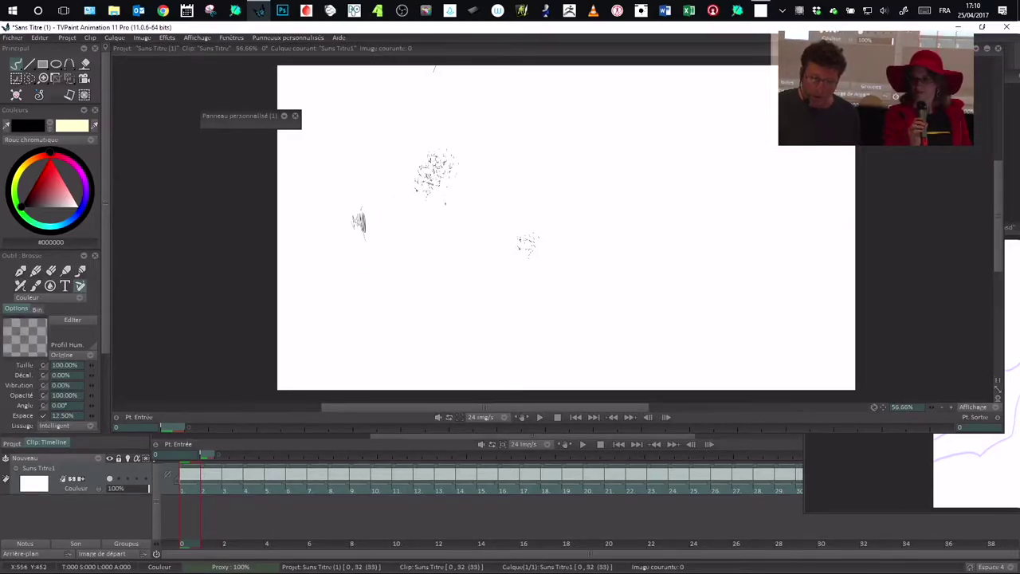
pyautogui.moveTo(711, 285)
pyautogui.mouseDown()
pyautogui.moveTo(580, 164)
pyautogui.moveTo(733, 241)
pyautogui.moveTo(590, 139)
pyautogui.moveTo(744, 250)
pyautogui.moveTo(590, 151)
pyautogui.moveTo(687, 229)
pyautogui.moveTo(608, 178)
pyautogui.moveTo(570, 179)
pyautogui.moveTo(679, 250)
pyautogui.mouseUp()
pyautogui.moveTo(624, 150); pyautogui.dragTo(642, 187)
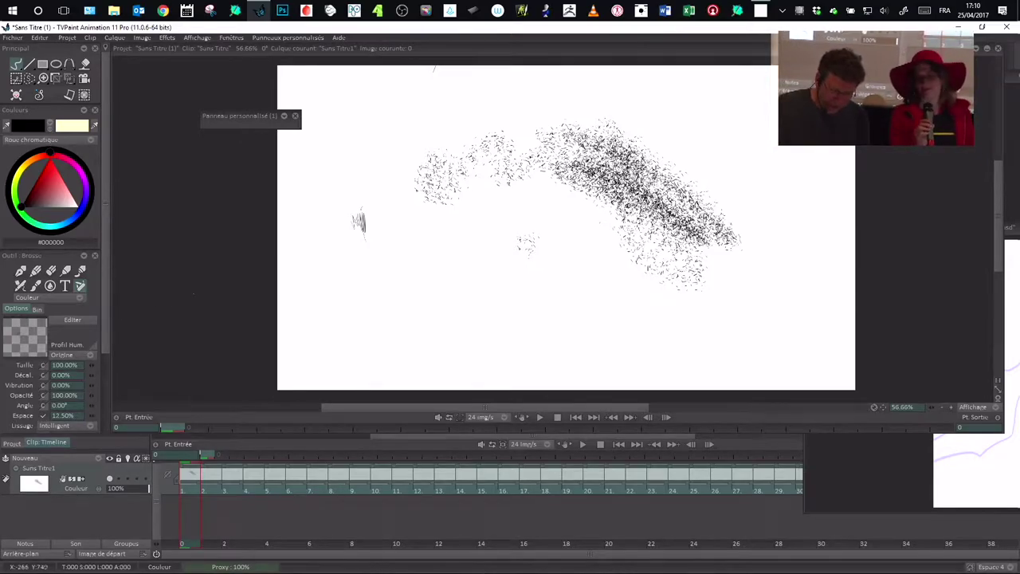
# Look through the custom brush's colour mode and smoothing options.
pyautogui.scroll(-1, 104, 319)
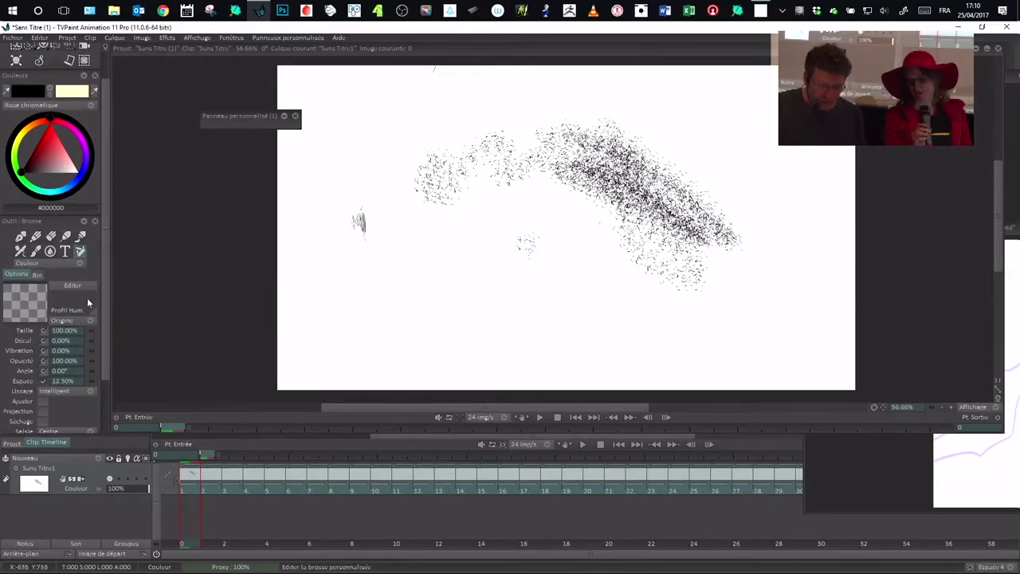
pyautogui.scroll(-1, 106, 327)
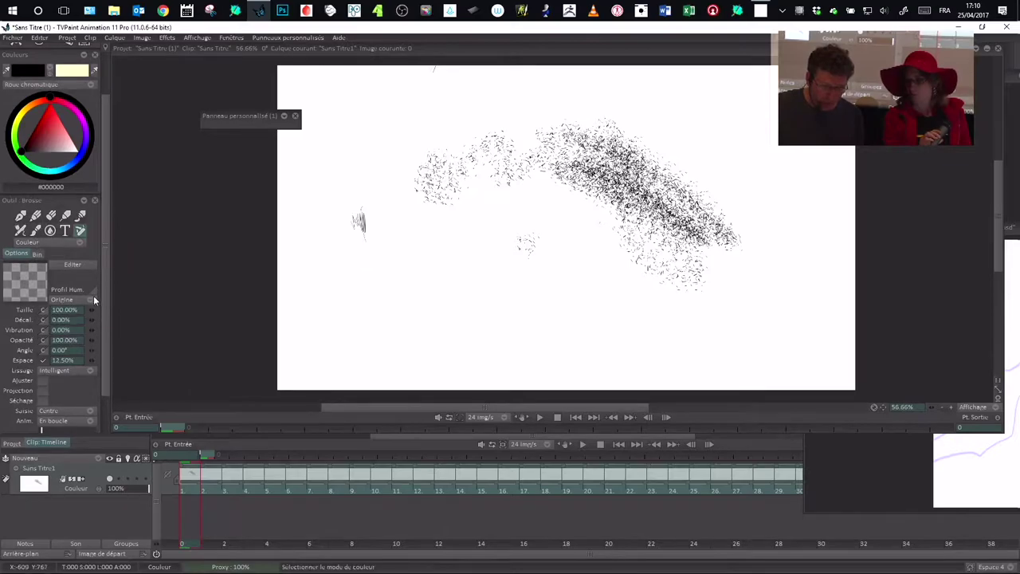
pyautogui.click(92, 299)
pyautogui.click(94, 300)
pyautogui.click(94, 298)
pyautogui.click(106, 301)
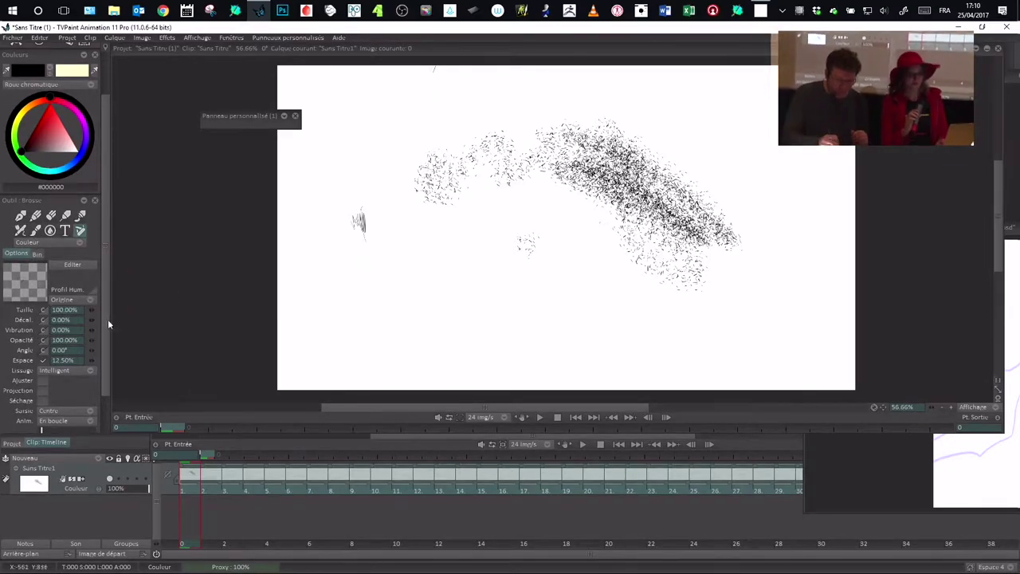
pyautogui.click(91, 372)
pyautogui.click(96, 390)
# Set the brush's Saisie to Personnalisée with the handle point on its stroke cluster, and link the brush size to pressure.
pyautogui.click(89, 411)
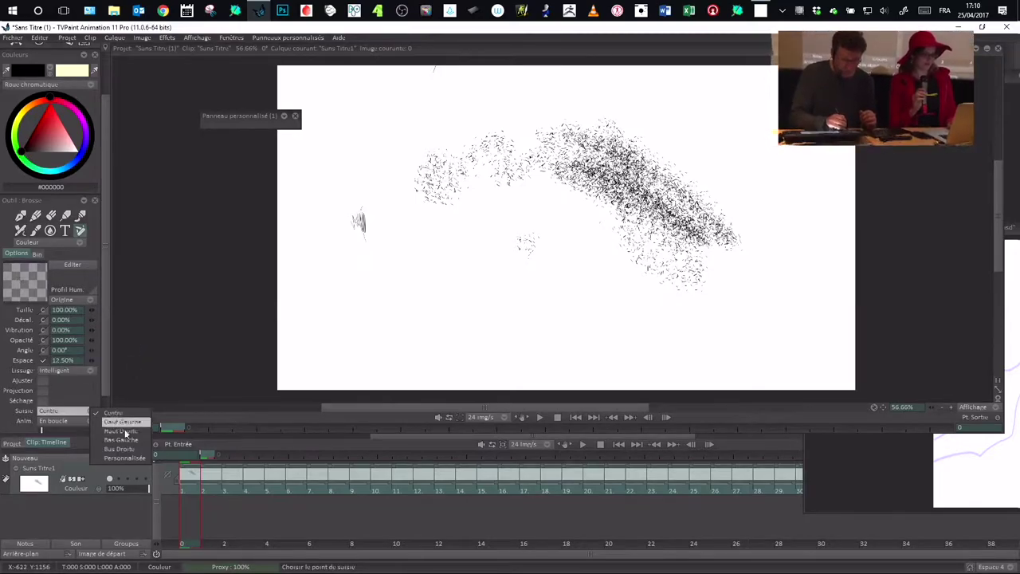
pyautogui.click(136, 458)
pyautogui.click(413, 252)
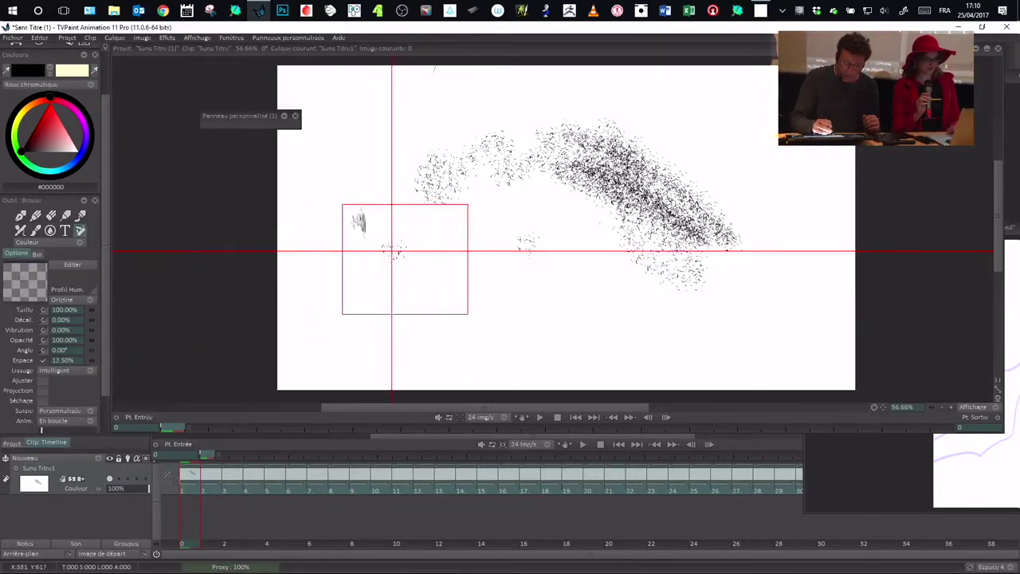
pyautogui.click(47, 309)
pyautogui.click(80, 408)
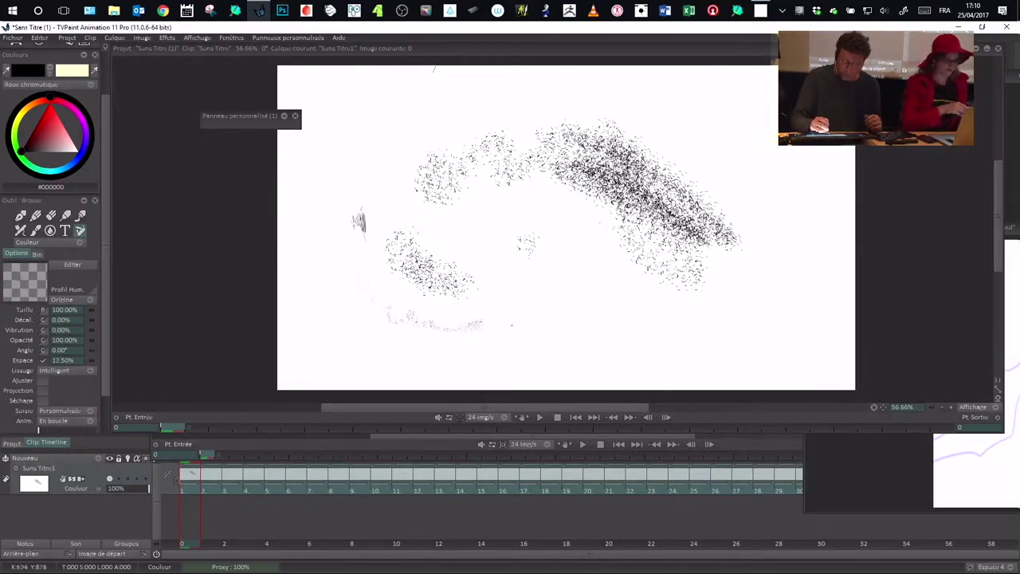
# Set the brush's animation mode to Pression and paint long curved strokes along the lower part of the canvas.
pyautogui.scroll(-2, 105, 359)
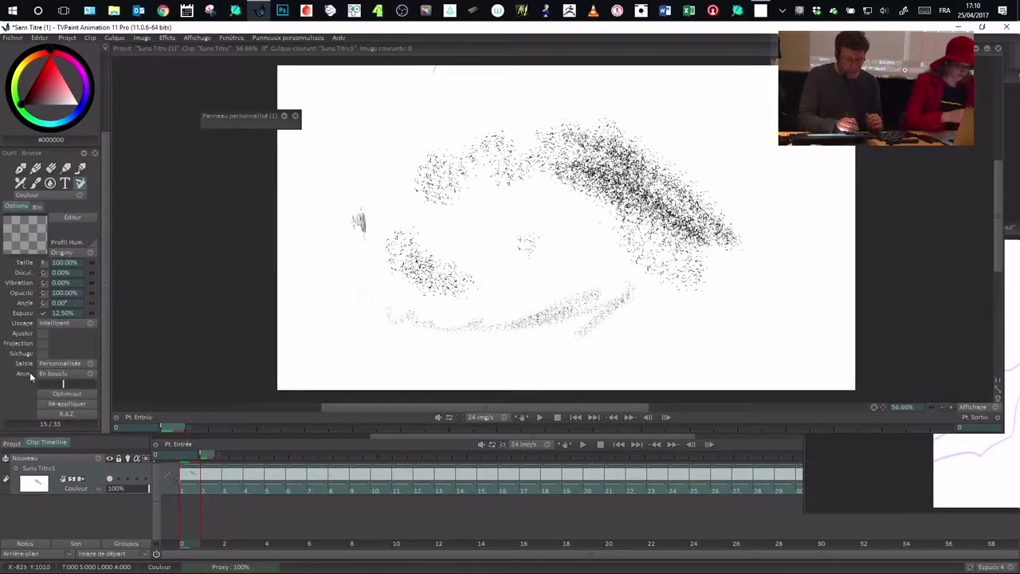
pyautogui.click(59, 373)
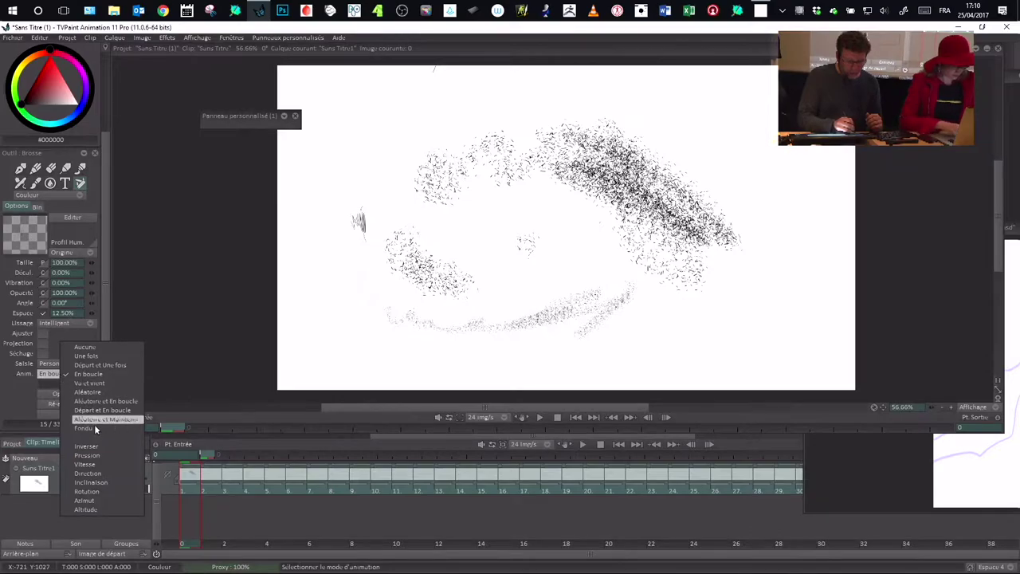
pyautogui.click(94, 453)
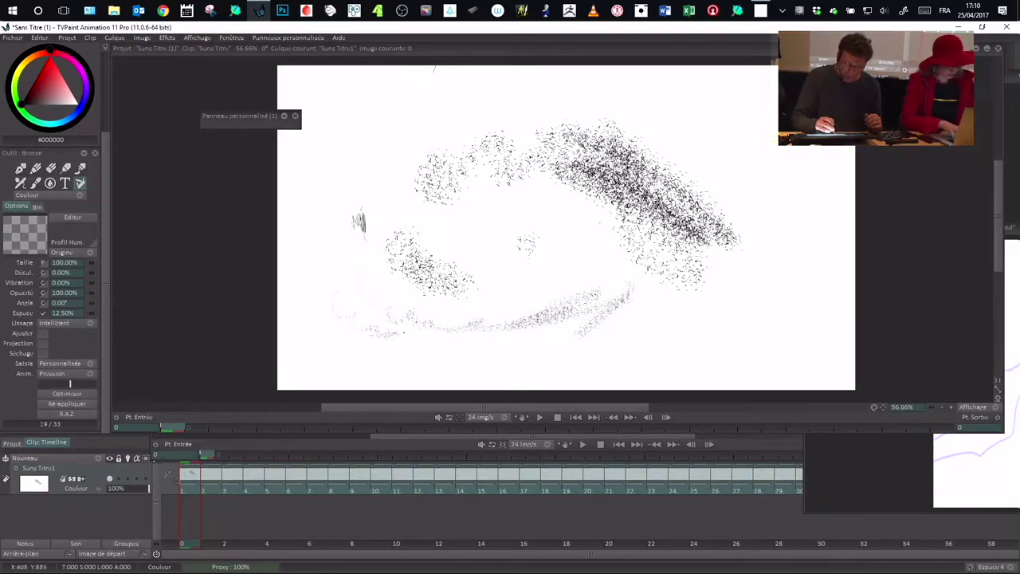
pyautogui.moveTo(511, 348); pyautogui.dragTo(622, 336)
pyautogui.moveTo(430, 346)
pyautogui.mouseDown()
pyautogui.moveTo(548, 350)
pyautogui.moveTo(646, 322)
pyautogui.mouseUp()
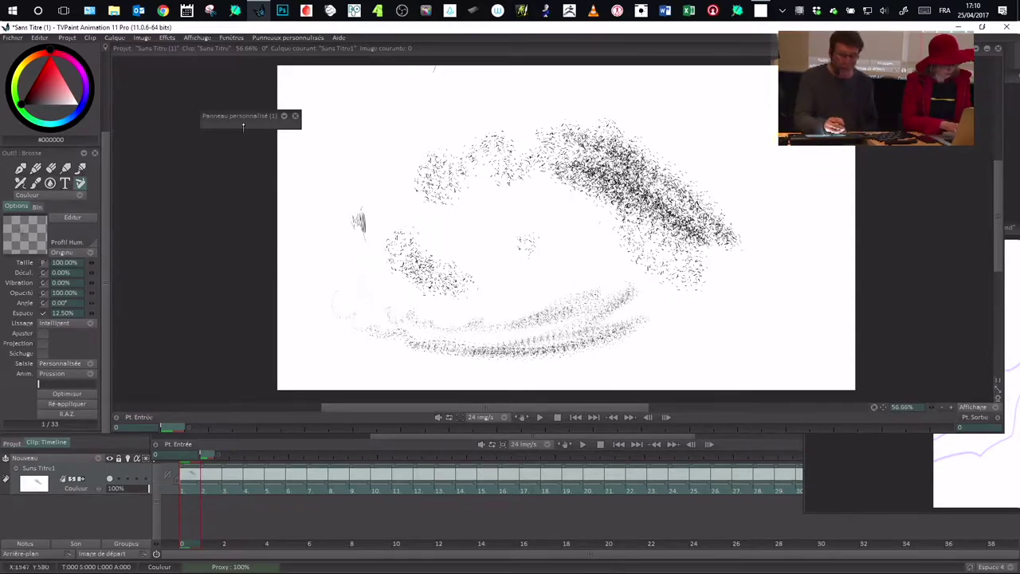
# Capture the current textured brush as a tool button in Panneau personnalisé (1), beside the canvas.
pyautogui.moveTo(238, 118); pyautogui.dragTo(204, 118)
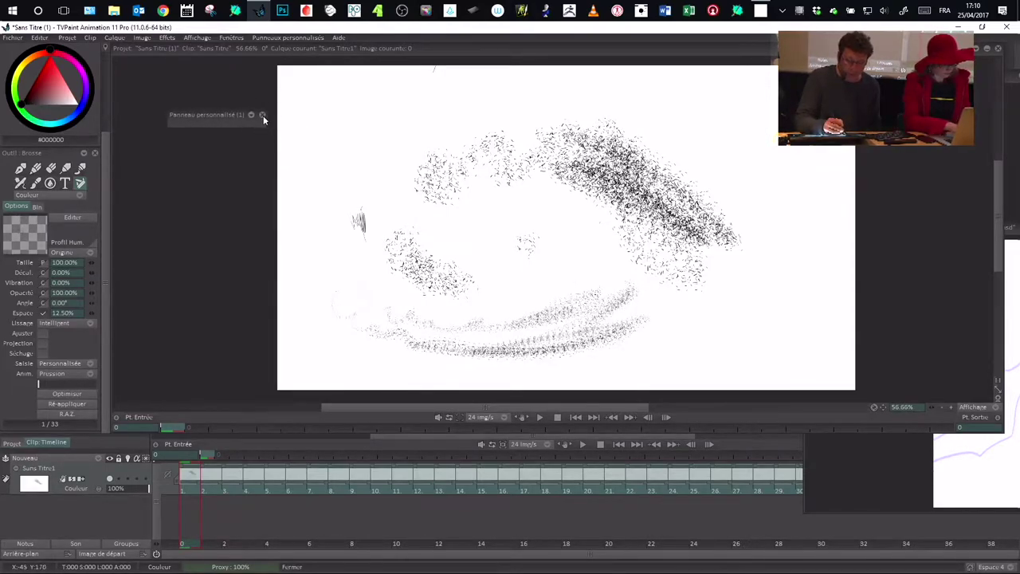
pyautogui.click(291, 37)
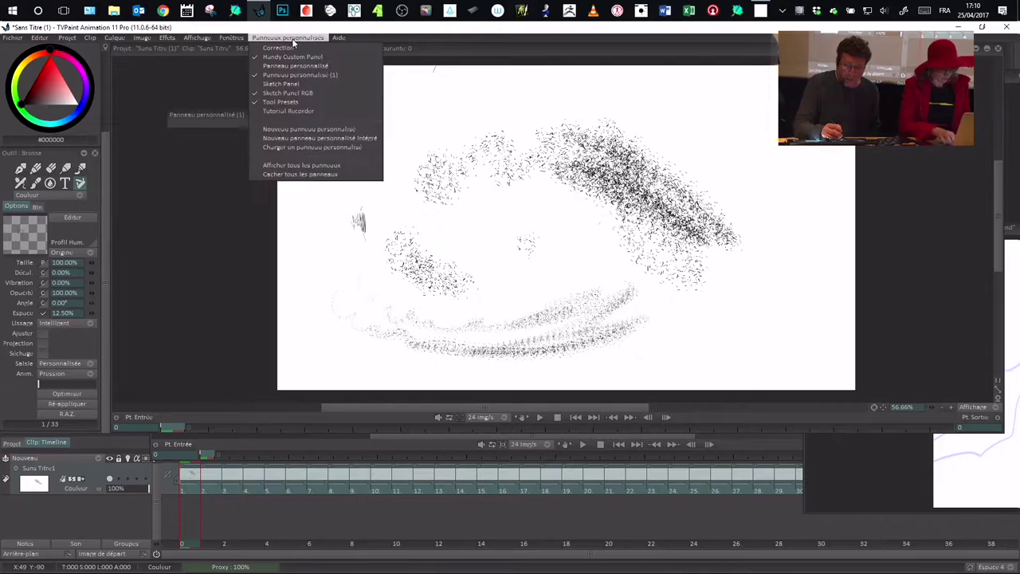
pyautogui.click(255, 116)
pyautogui.moveTo(222, 116); pyautogui.dragTo(224, 117)
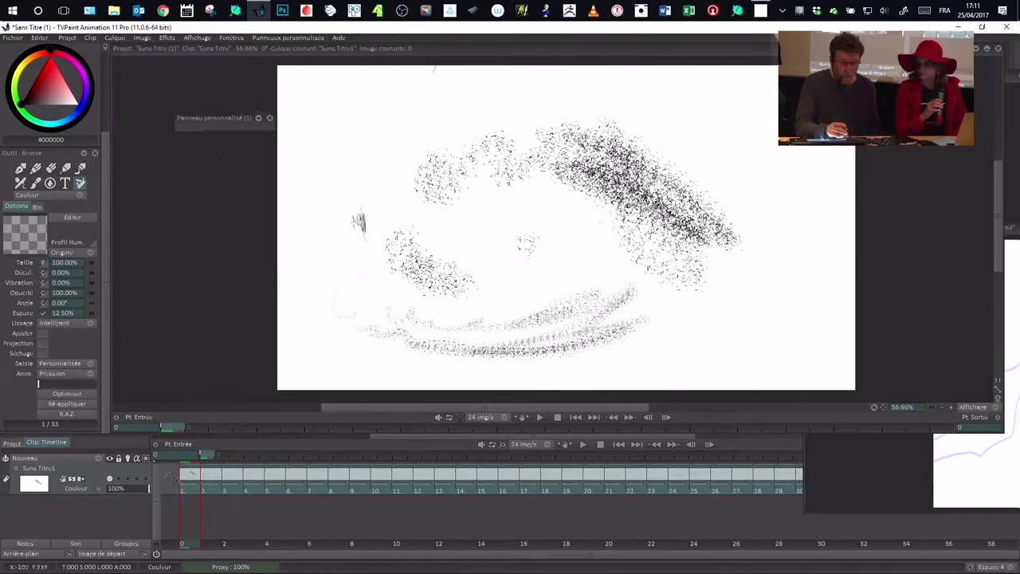
pyautogui.rightClick(193, 125)
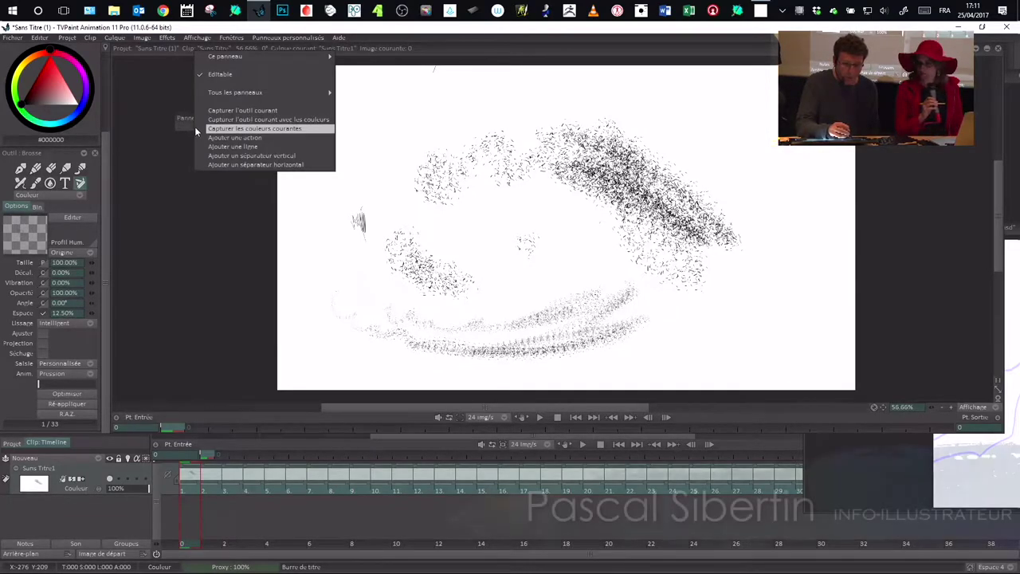
pyautogui.click(267, 110)
pyautogui.moveTo(222, 120); pyautogui.dragTo(228, 125)
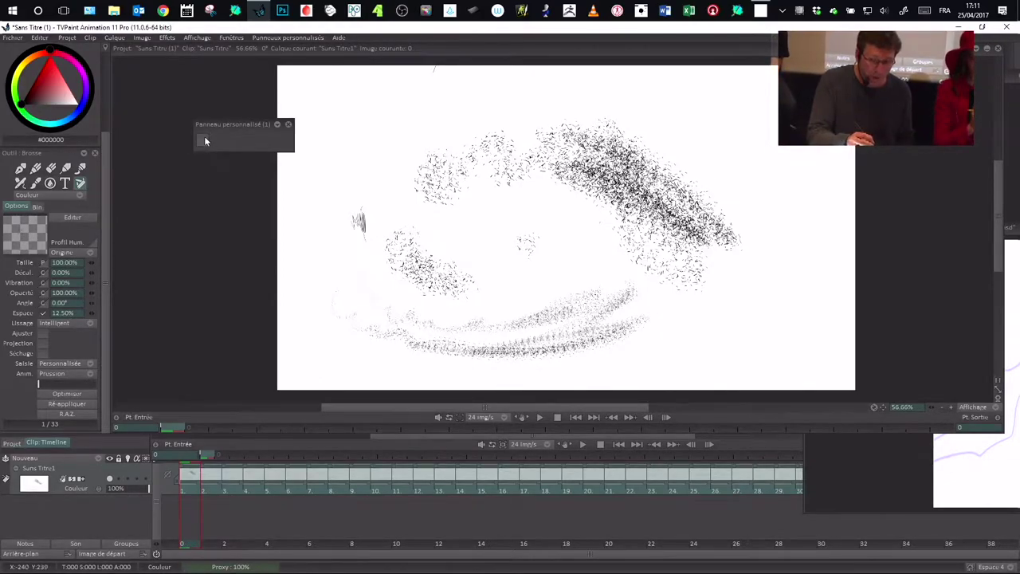
pyautogui.rightClick(205, 139)
pyautogui.click(227, 140)
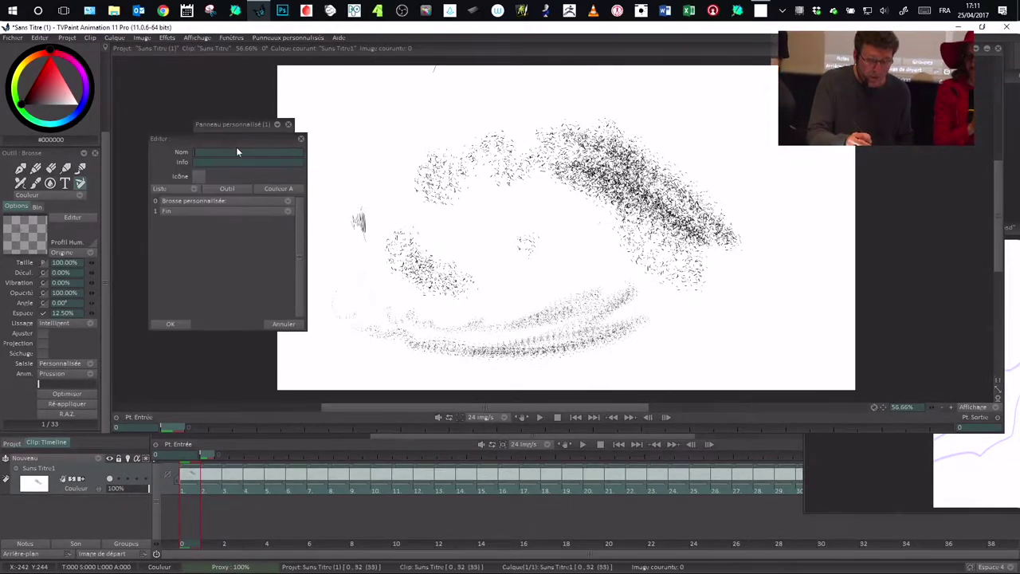
pyautogui.click(197, 191)
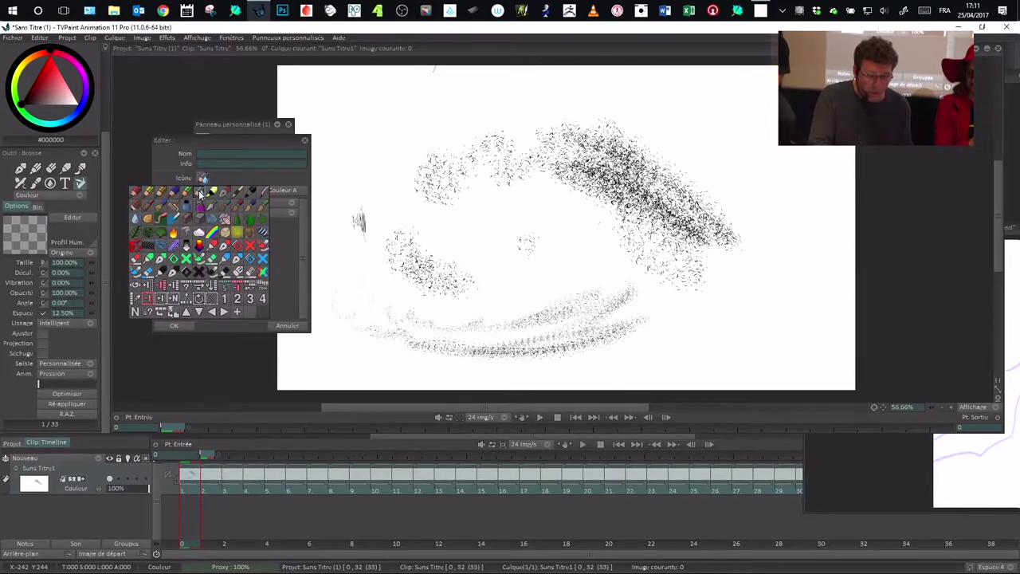
pyautogui.click(189, 219)
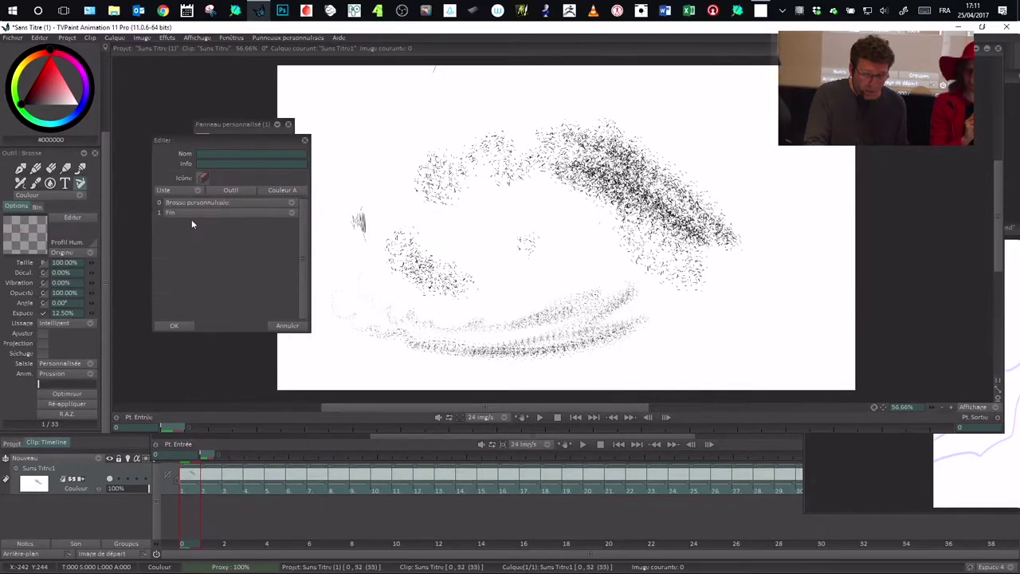
pyautogui.moveTo(223, 146); pyautogui.dragTo(227, 148)
pyautogui.moveTo(248, 153); pyautogui.dragTo(235, 158)
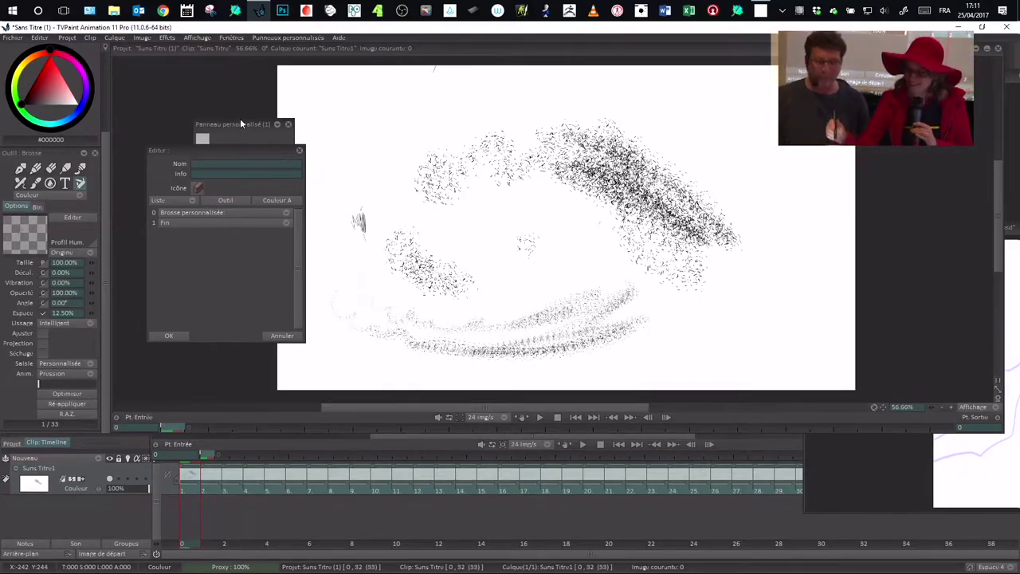
pyautogui.click(283, 335)
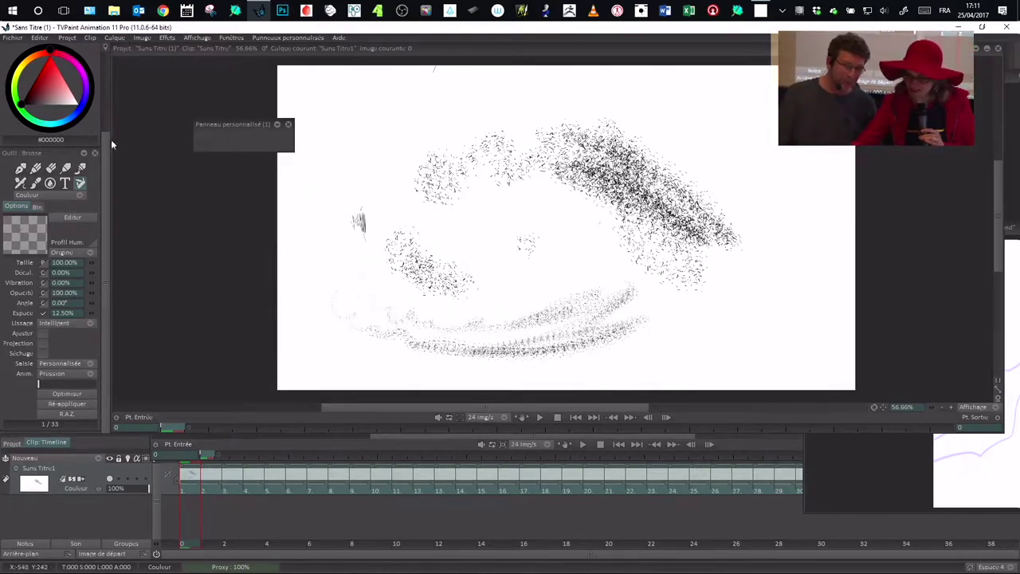
# Pick a light blue colour and draw a small pencil with the Plume tool near the canvas's left edge.
pyautogui.scroll(2, 104, 121)
pyautogui.click(64, 176)
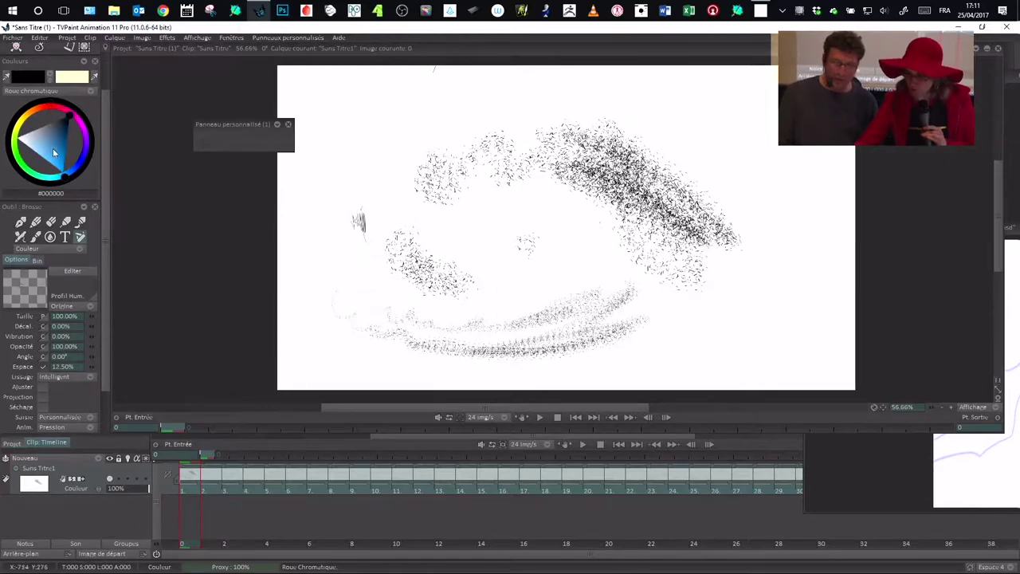
pyautogui.moveTo(52, 148); pyautogui.dragTo(49, 162)
pyautogui.moveTo(367, 130)
pyautogui.mouseDown()
pyautogui.moveTo(360, 141)
pyautogui.moveTo(371, 127)
pyautogui.mouseUp()
pyautogui.click(22, 224)
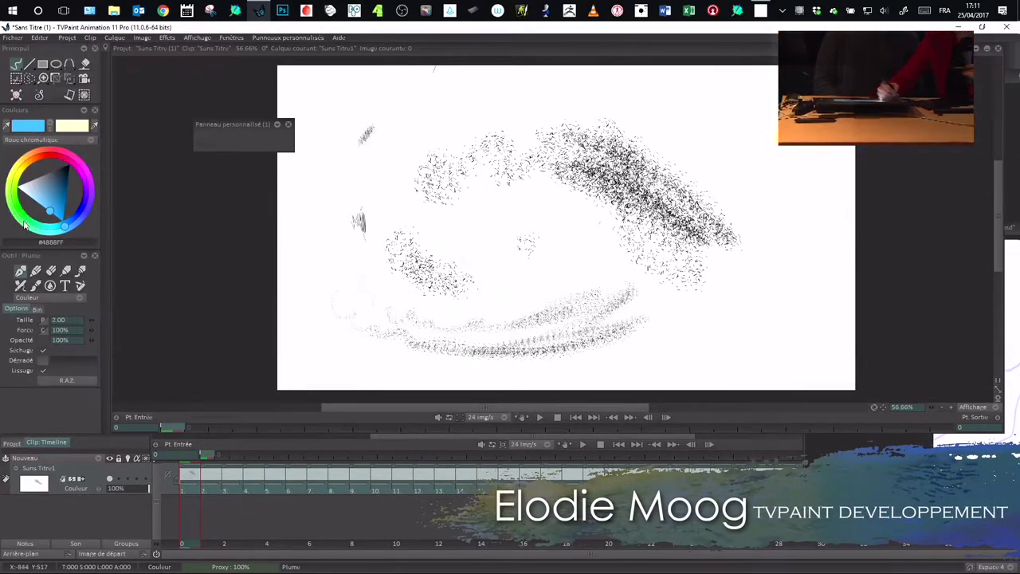
pyautogui.moveTo(322, 201)
pyautogui.mouseDown()
pyautogui.moveTo(341, 191)
pyautogui.moveTo(327, 196)
pyautogui.mouseUp()
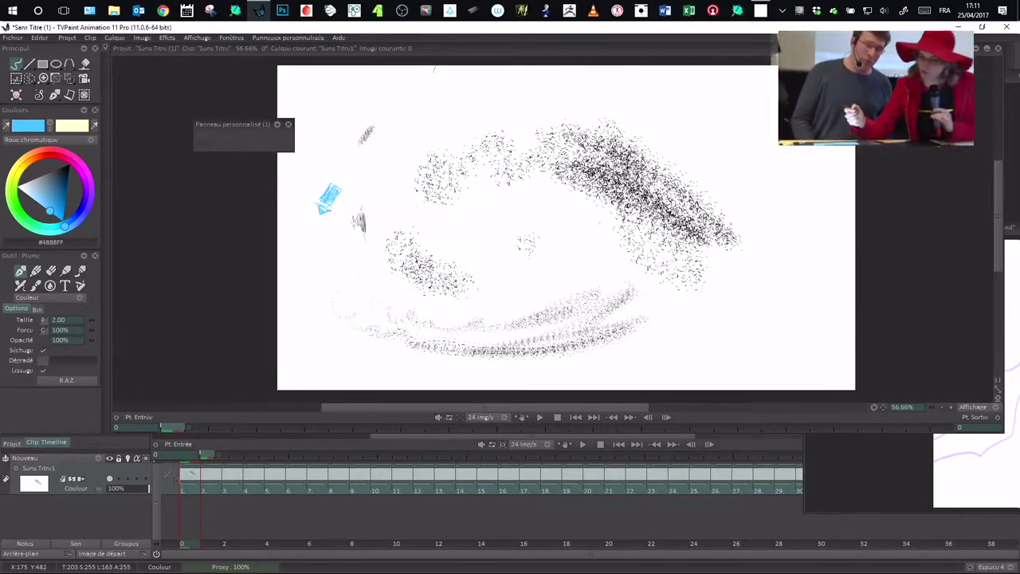
# Cut the small blue pencil drawing out as a non-animated custom brush.
pyautogui.click(16, 79)
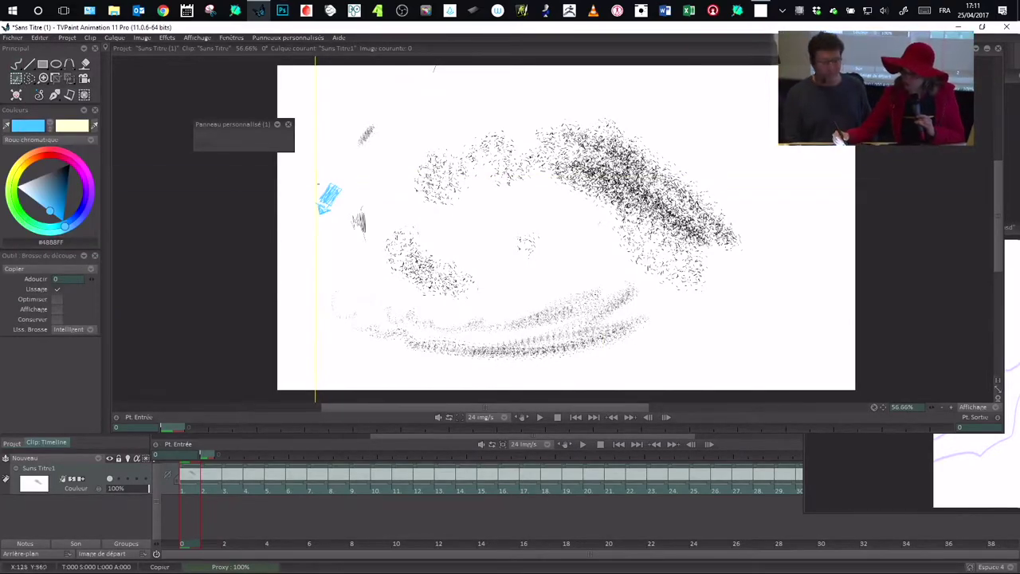
pyautogui.press('Delete')
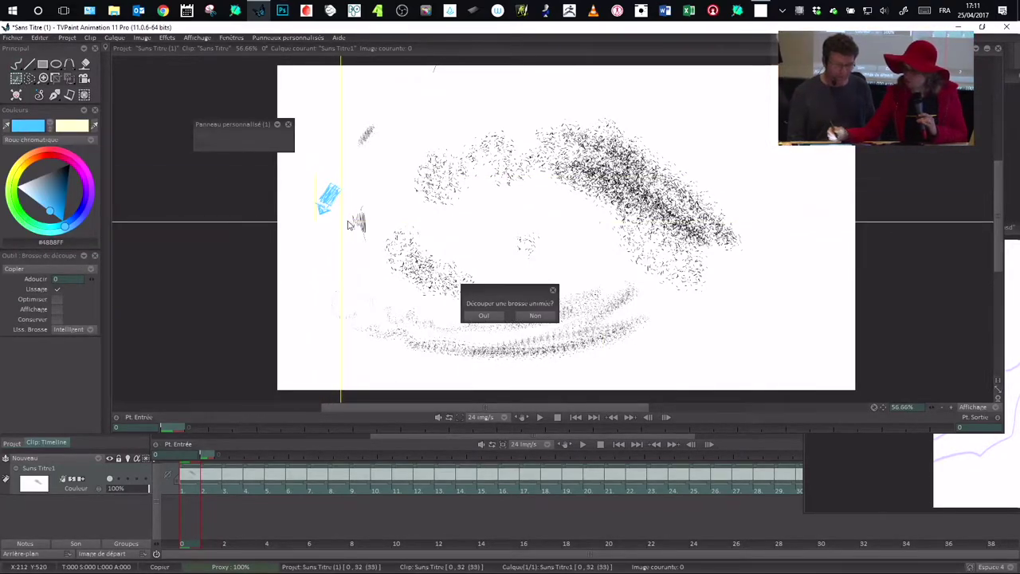
pyautogui.click(537, 316)
pyautogui.moveTo(341, 221); pyautogui.dragTo(343, 222)
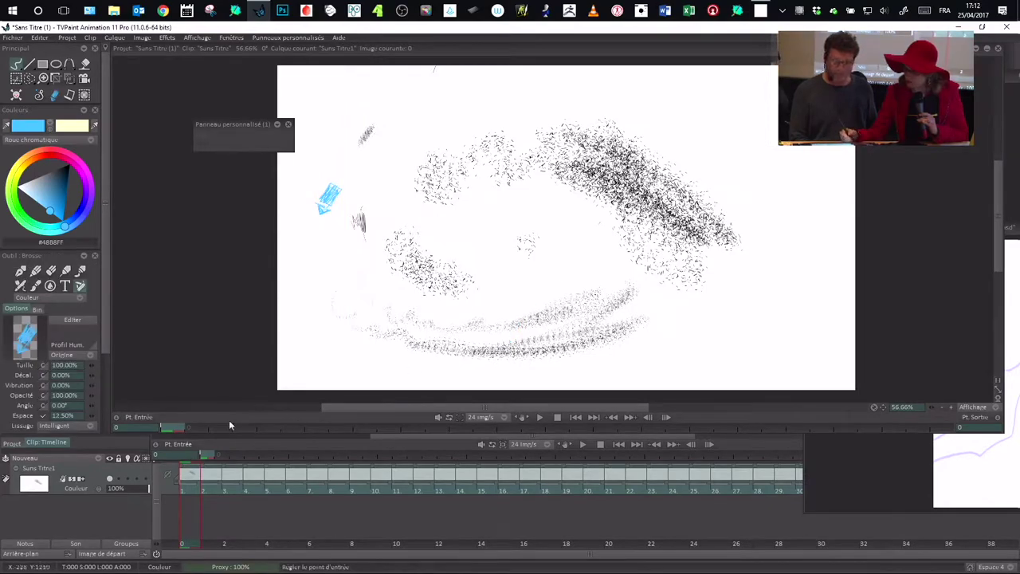
# Stamp four blue pencils along the canvas's right side and paint one short stroke with the pencil brush below them.
pyautogui.click(672, 103)
pyautogui.click(753, 127)
pyautogui.click(787, 177)
pyautogui.click(779, 271)
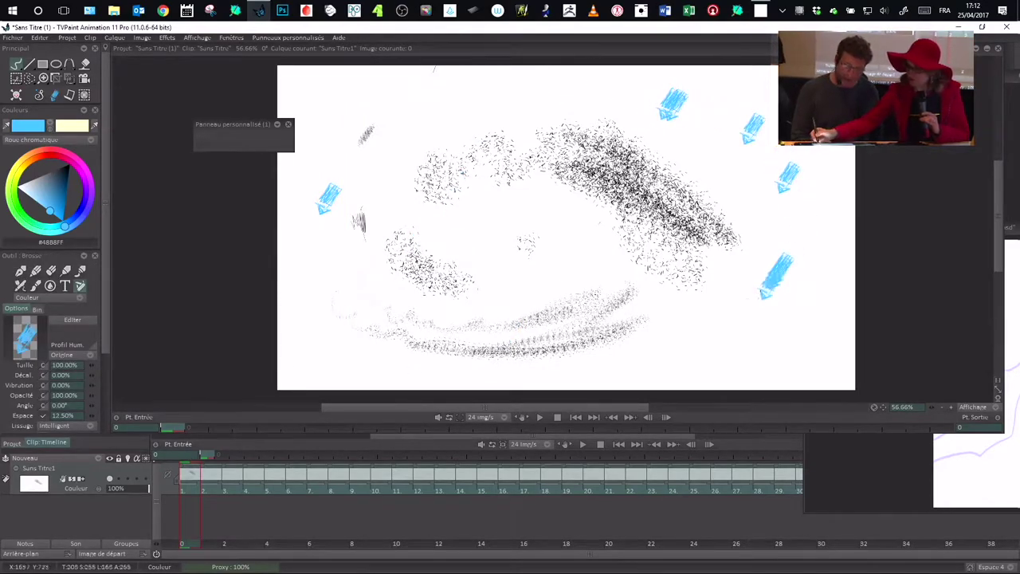
pyautogui.moveTo(737, 317); pyautogui.dragTo(683, 334)
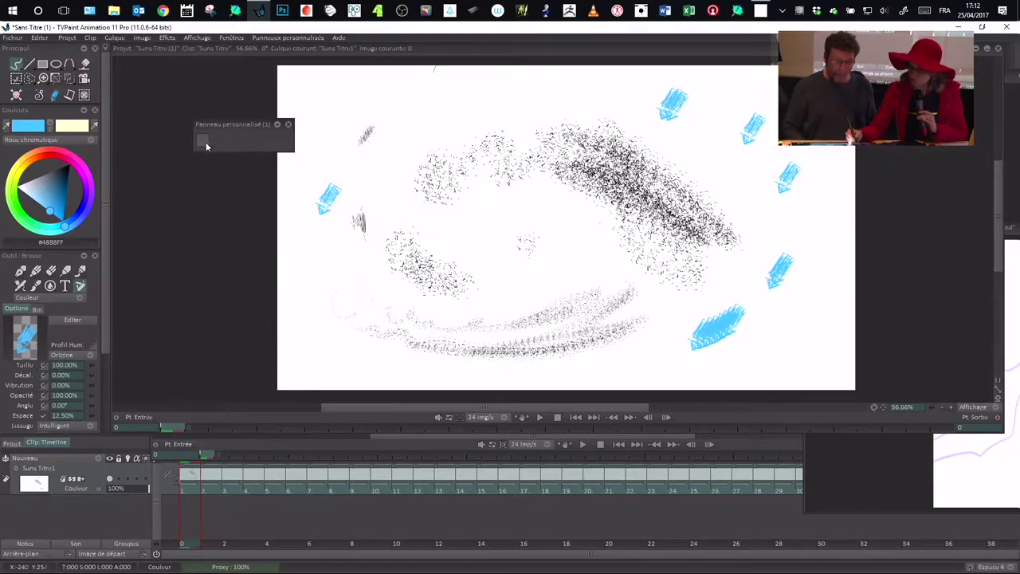
# Use the blue pencil brush as the icon of the stored brush button in the custom panel.
pyautogui.rightClick(204, 140)
pyautogui.click(250, 139)
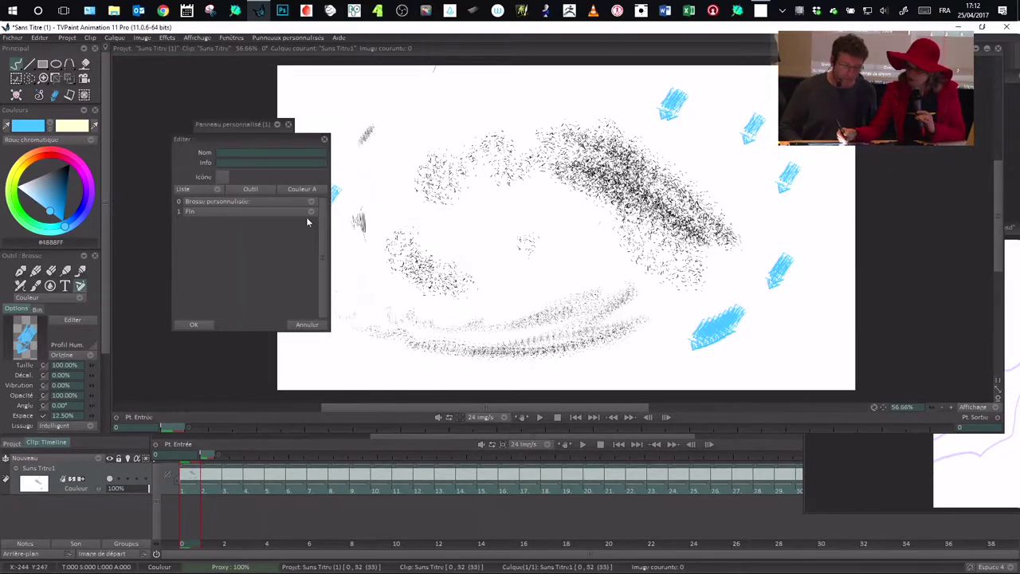
pyautogui.click(252, 189)
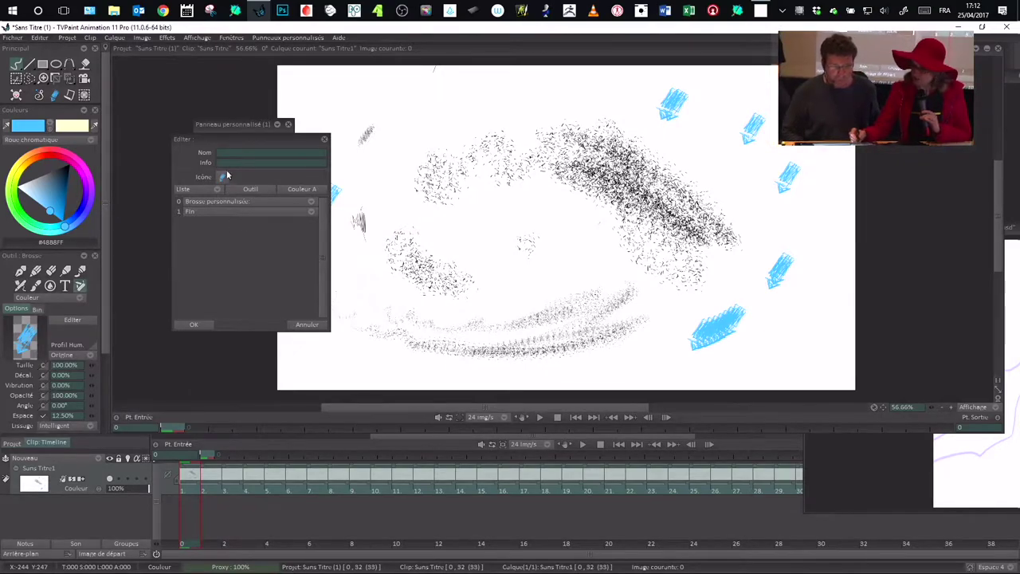
pyautogui.click(200, 324)
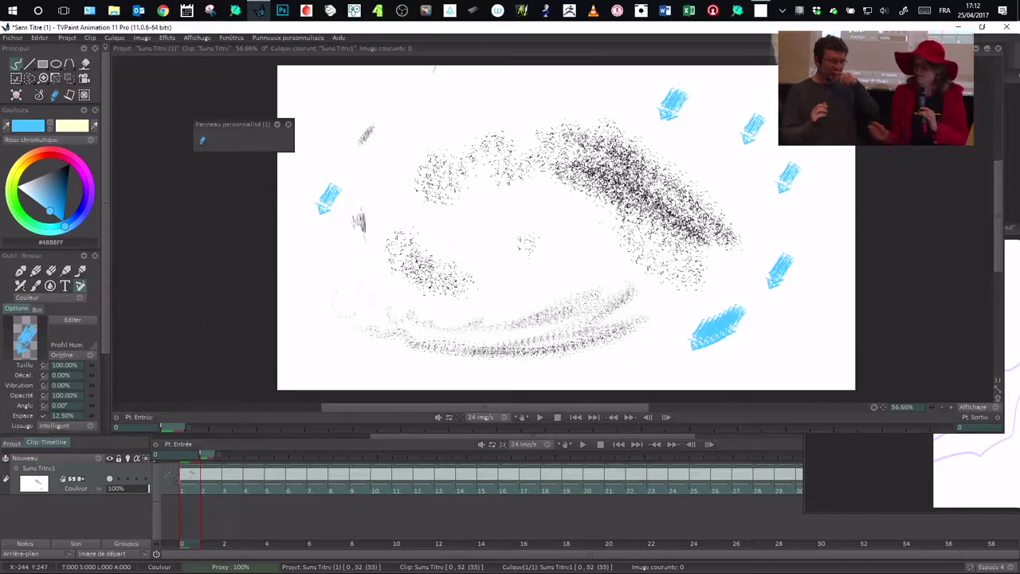
# Recall the textured animated brush from the recently used tools and paint a stroke in the canvas's left half.
pyautogui.moveTo(221, 127); pyautogui.dragTo(205, 97)
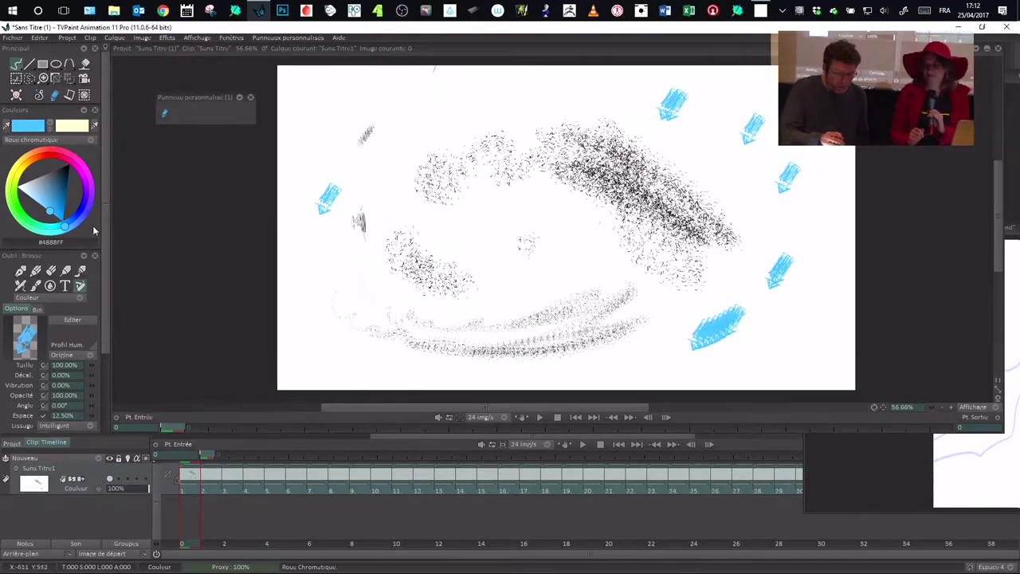
pyautogui.click(54, 94)
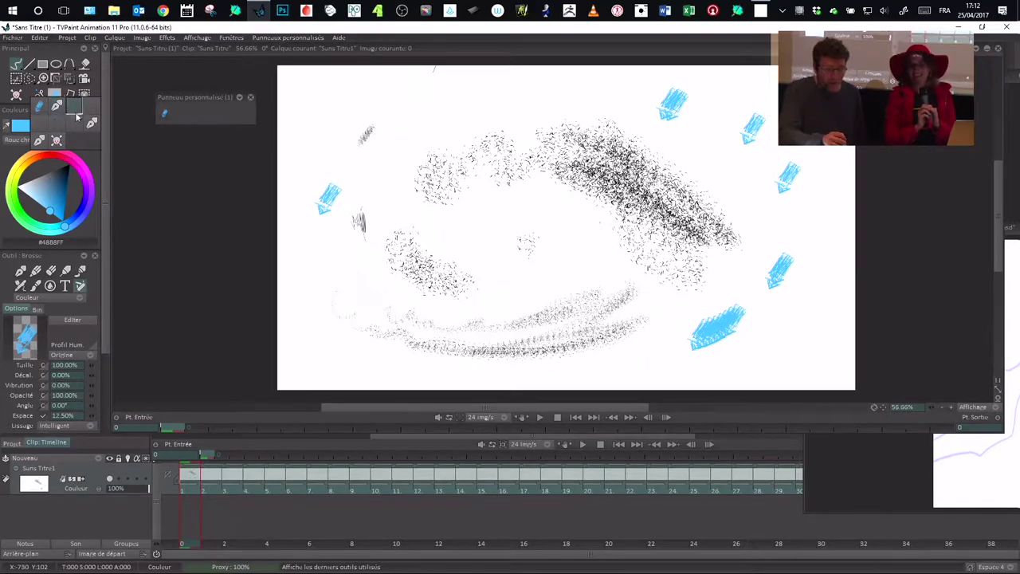
pyautogui.click(78, 109)
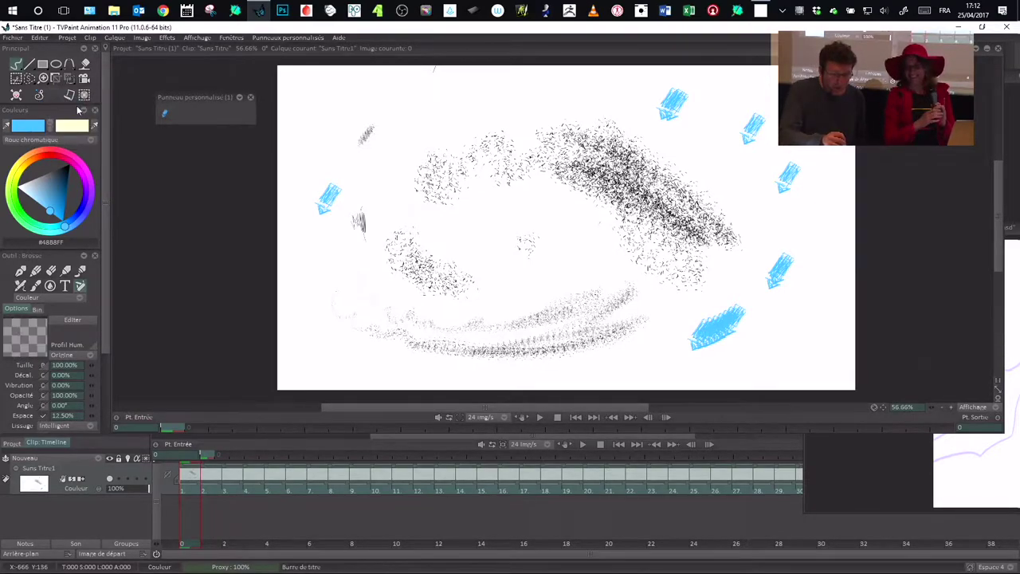
pyautogui.click(54, 95)
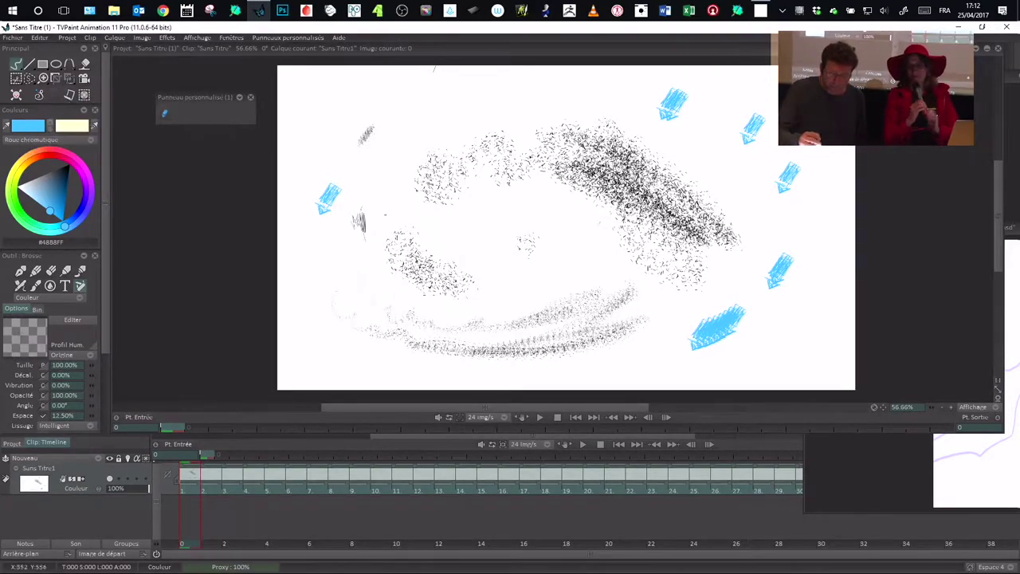
pyautogui.moveTo(402, 181)
pyautogui.mouseDown()
pyautogui.moveTo(408, 239)
pyautogui.moveTo(475, 230)
pyautogui.mouseUp()
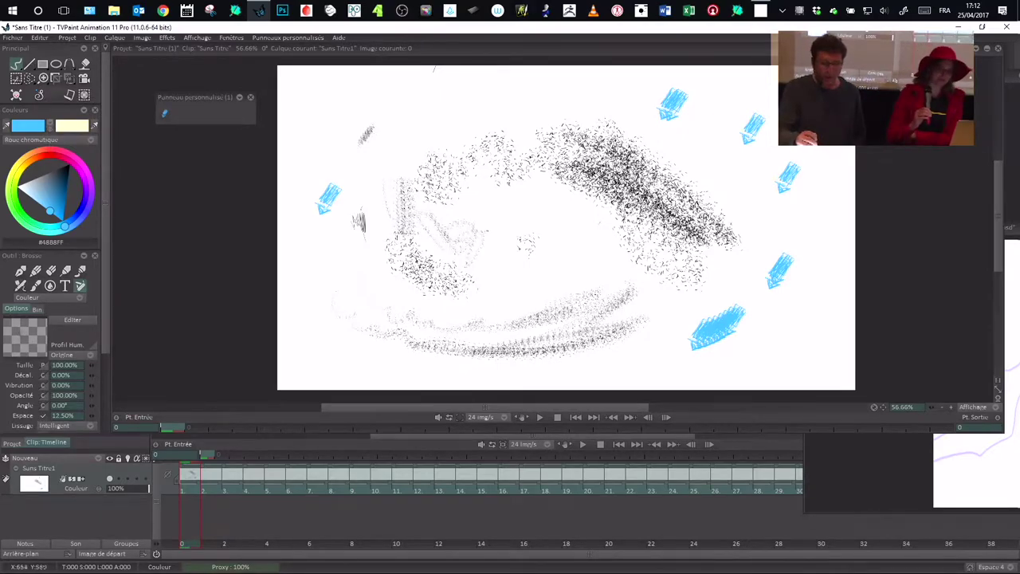
# Activate the stored brush from the custom panel and paint a textured stroke near the canvas's upper left.
pyautogui.click(165, 114)
pyautogui.click(165, 113)
pyautogui.moveTo(364, 132); pyautogui.dragTo(401, 188)
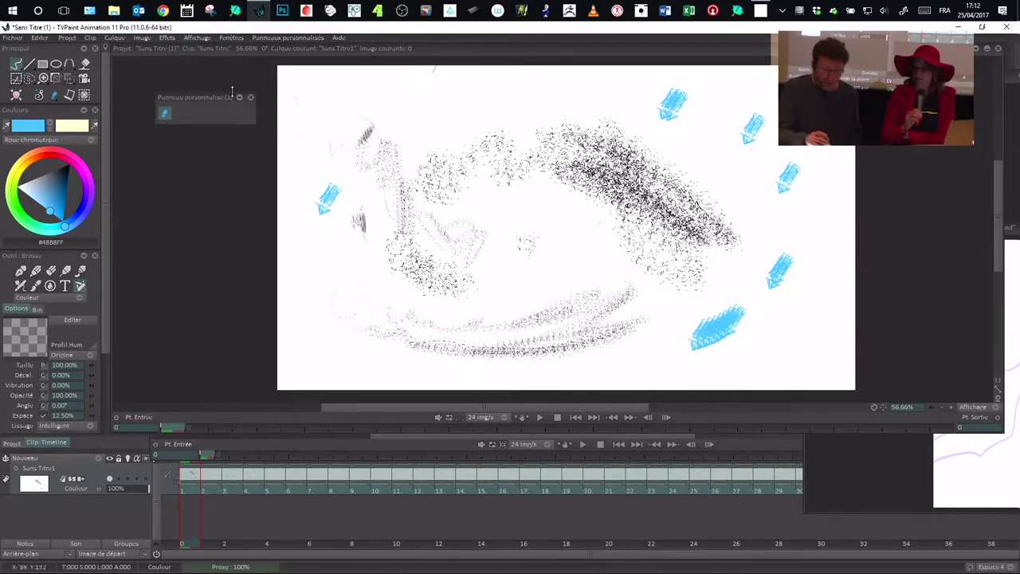
# Set the out point at the first image and reposition the custom panel beside the canvas.
pyautogui.moveTo(232, 93); pyautogui.dragTo(257, 97)
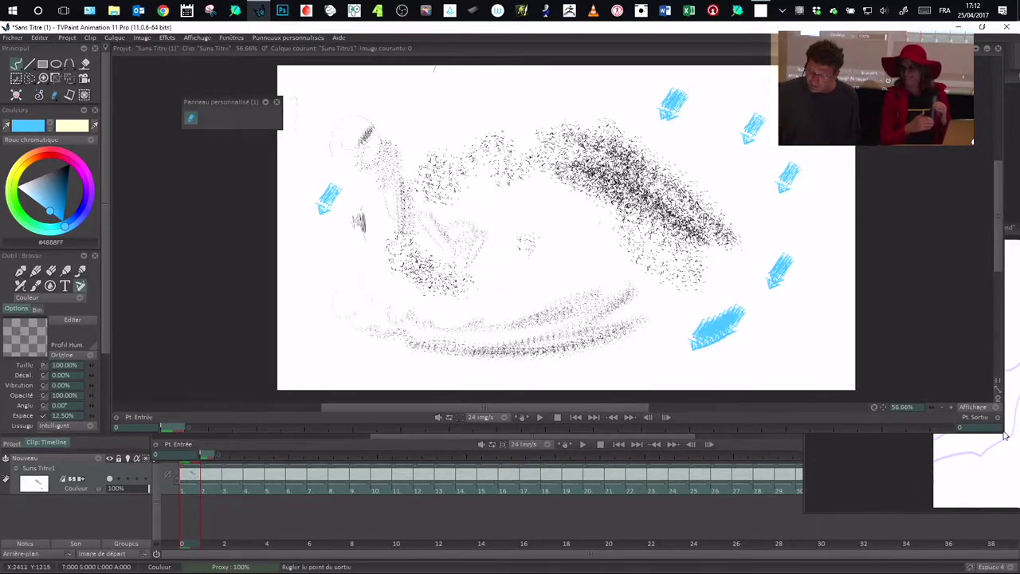
pyautogui.click(979, 415)
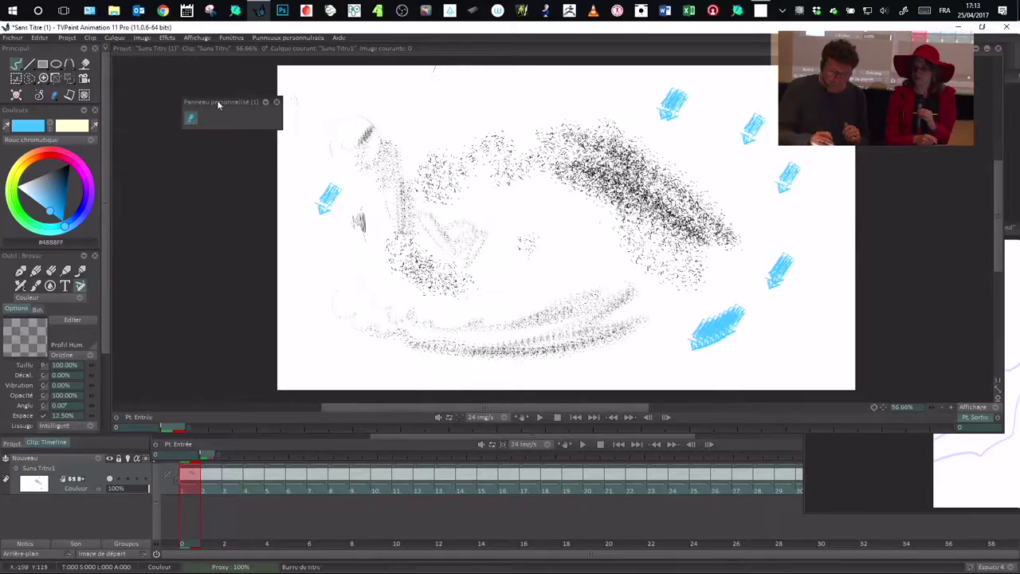
pyautogui.moveTo(219, 104); pyautogui.dragTo(195, 100)
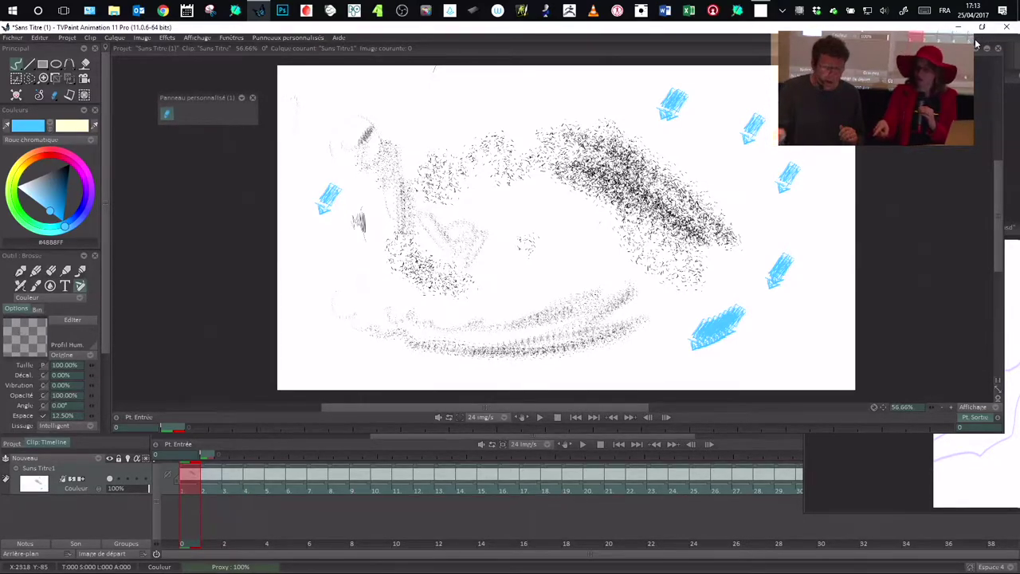
pyautogui.moveTo(178, 102); pyautogui.dragTo(192, 106)
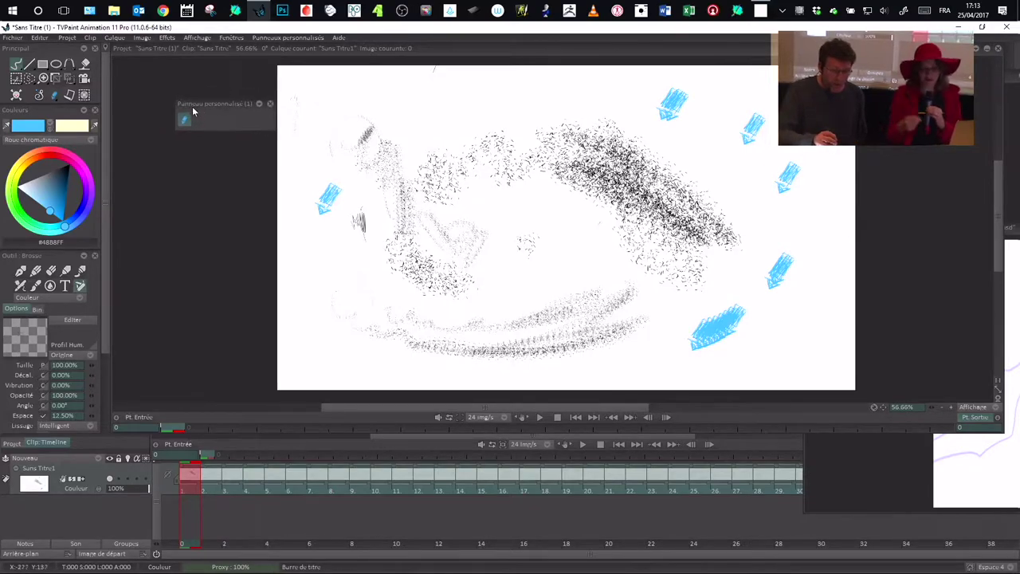
# Open the stored brush button for editing and examine the commands that can be added to its action list.
pyautogui.rightClick(185, 123)
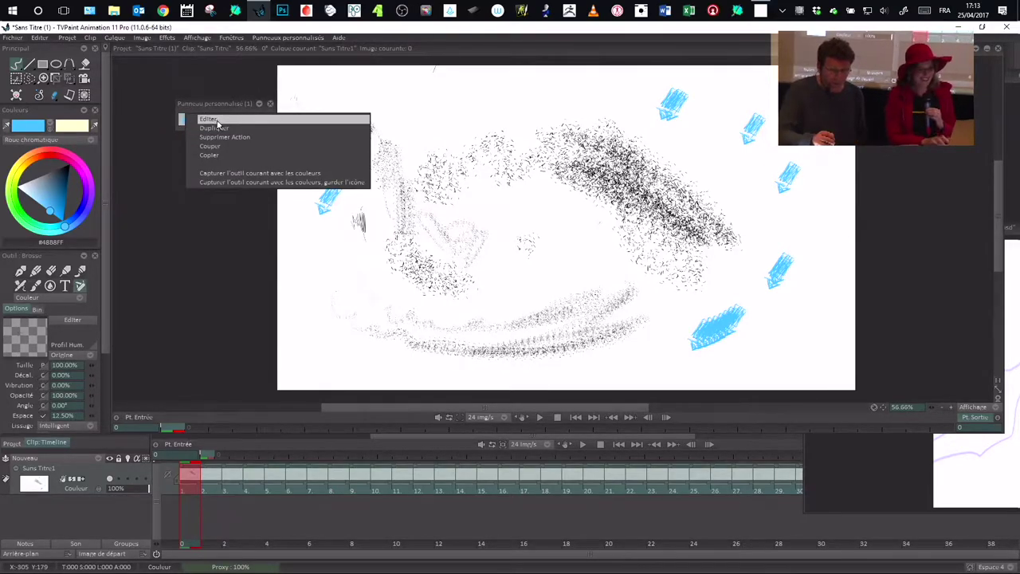
pyautogui.click(209, 119)
pyautogui.moveTo(221, 130); pyautogui.dragTo(246, 163)
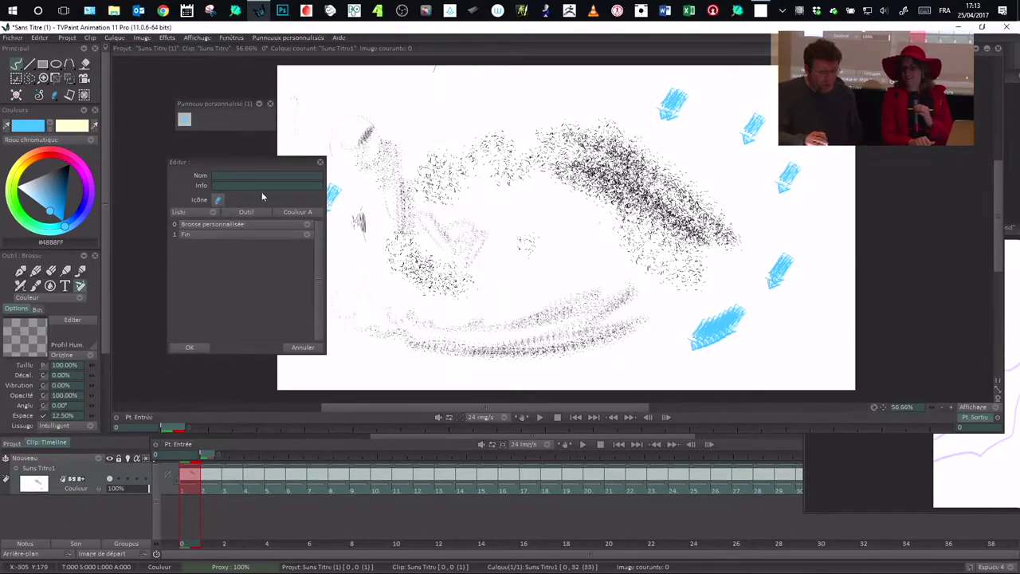
pyautogui.moveTo(242, 164); pyautogui.dragTo(238, 168)
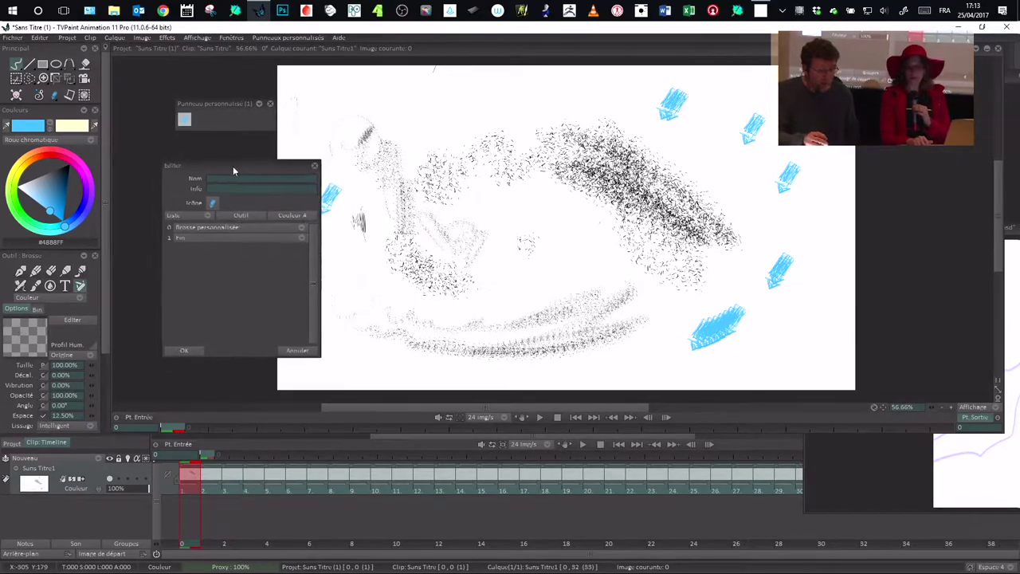
pyautogui.rightClick(245, 231)
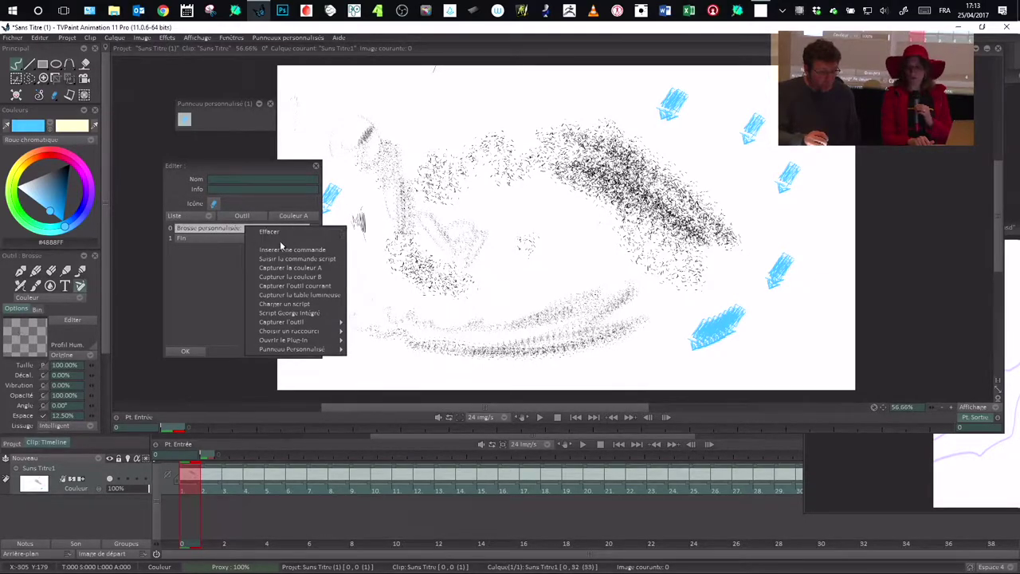
pyautogui.click(209, 237)
pyautogui.rightClick(212, 237)
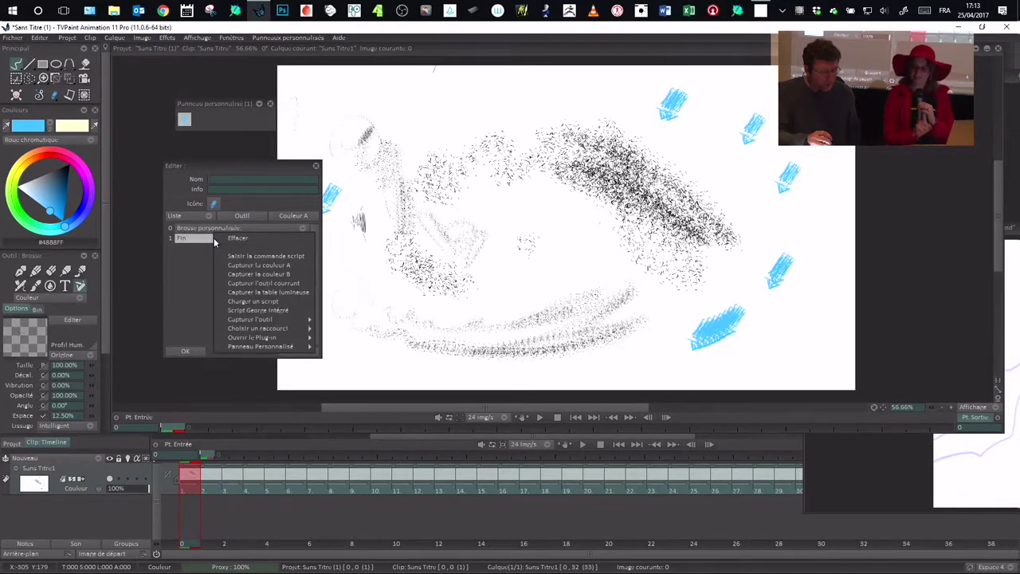
pyautogui.click(188, 298)
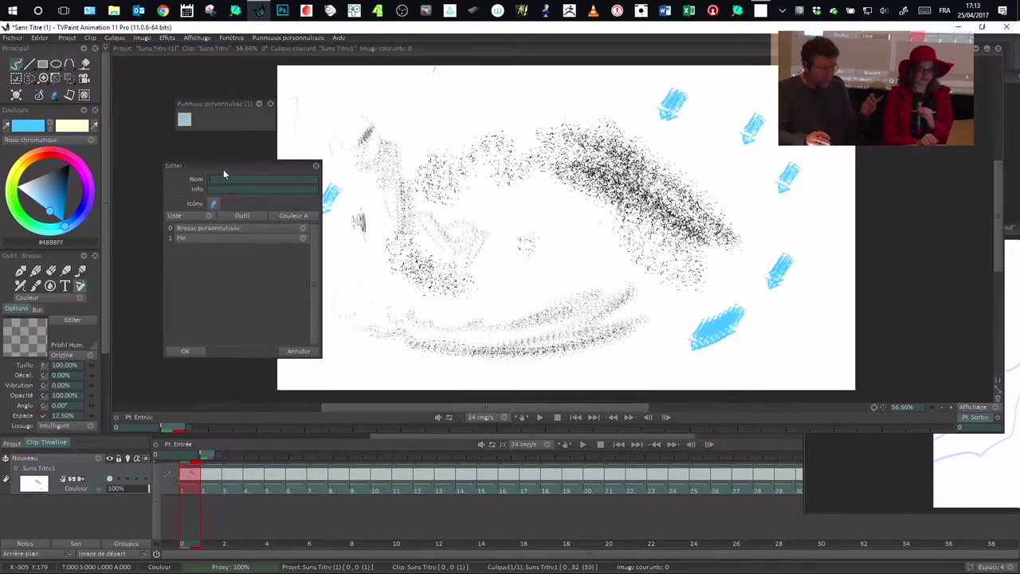
# Name the stored brush button "quetuveux", apply the edit and reposition the custom panel slightly.
pyautogui.moveTo(223, 169); pyautogui.dragTo(227, 171)
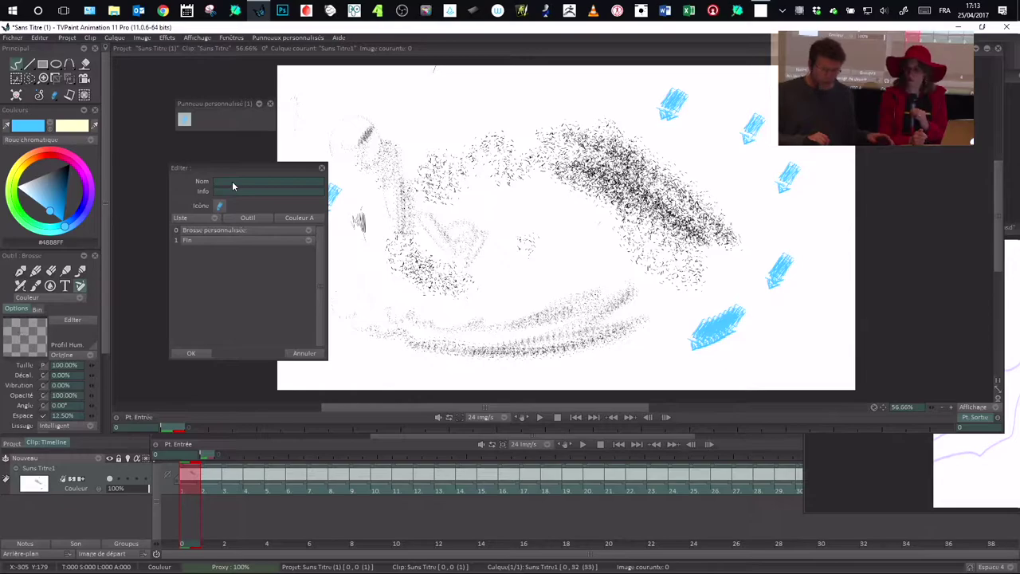
pyautogui.write('quetuveux')
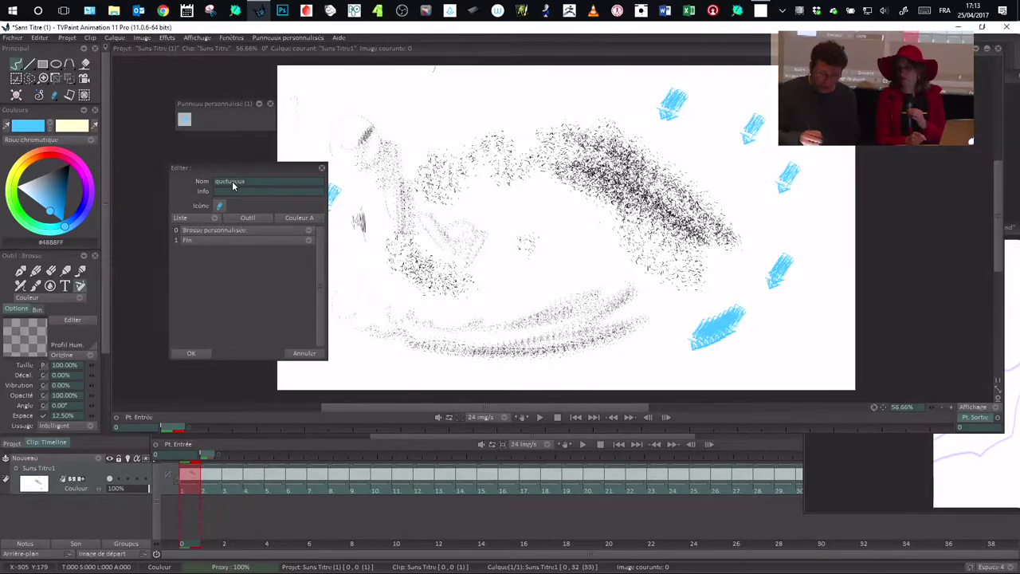
pyautogui.press('Return')
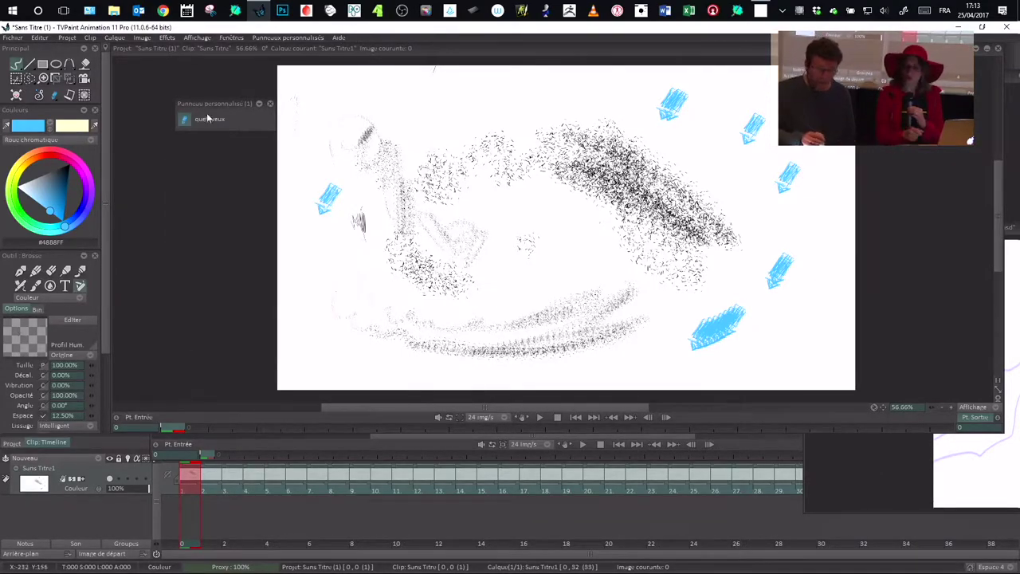
pyautogui.moveTo(215, 103); pyautogui.dragTo(224, 106)
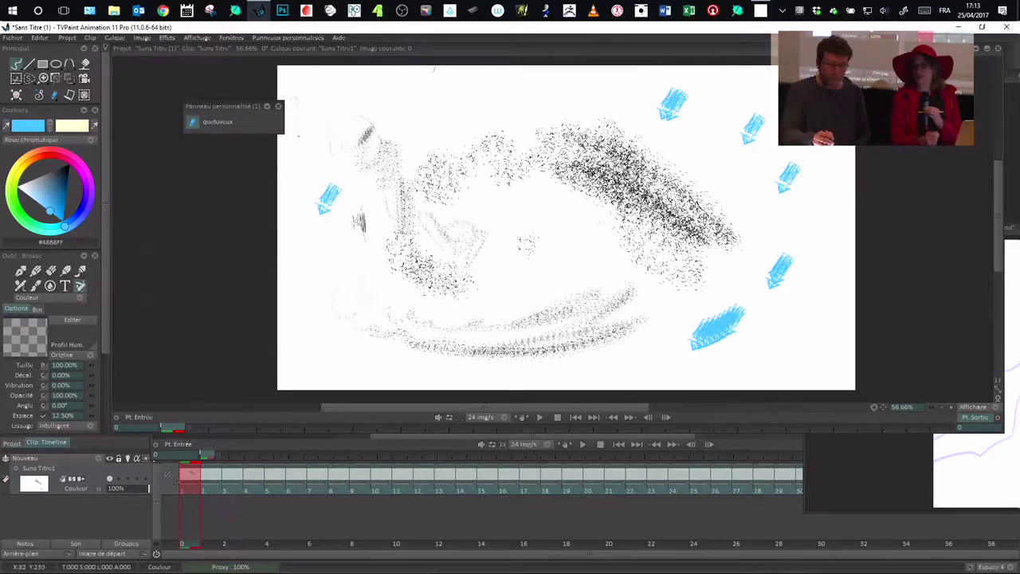
pyautogui.moveTo(229, 108); pyautogui.dragTo(234, 112)
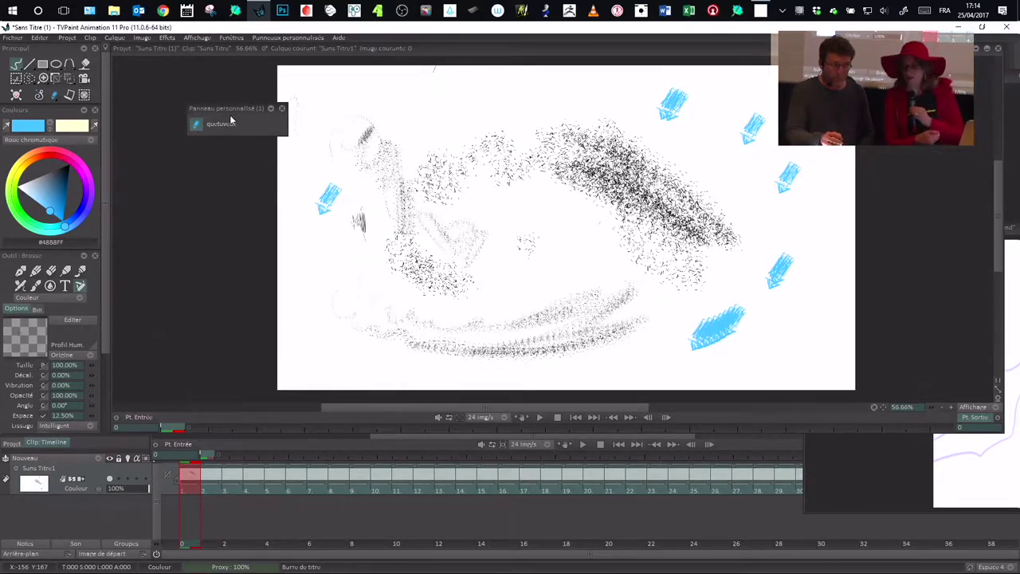
# Open the keyboard shortcut configuration, place its window beside the custom panel and look through the key list to the symbol keys.
pyautogui.click(39, 37)
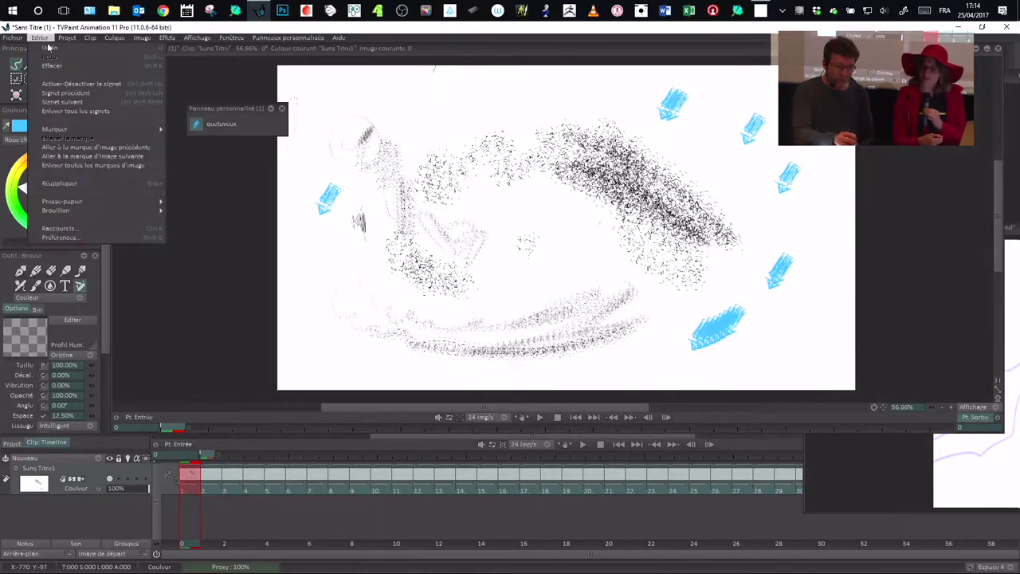
pyautogui.click(91, 229)
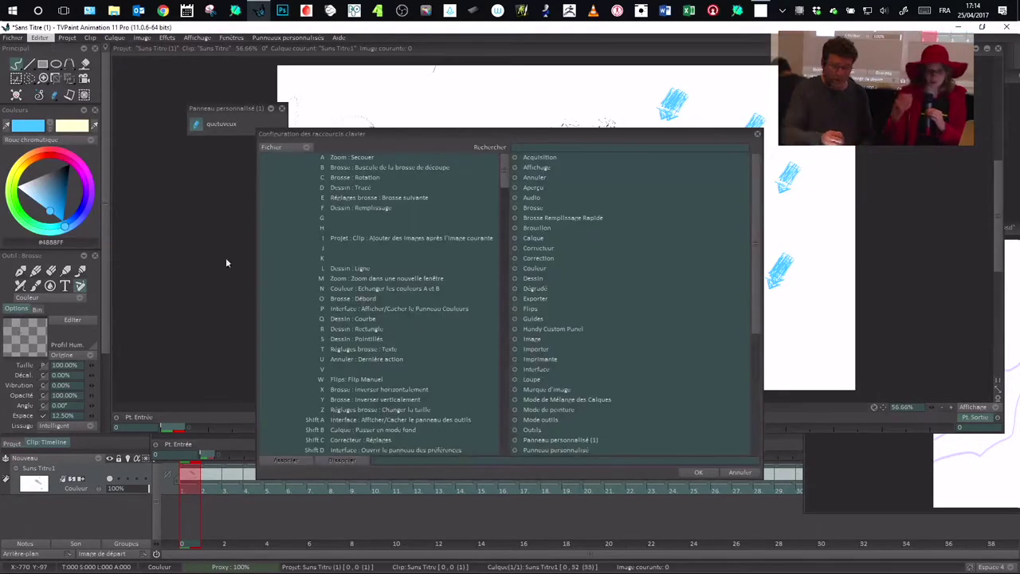
pyautogui.moveTo(535, 136); pyautogui.dragTo(566, 119)
pyautogui.moveTo(364, 118); pyautogui.dragTo(375, 120)
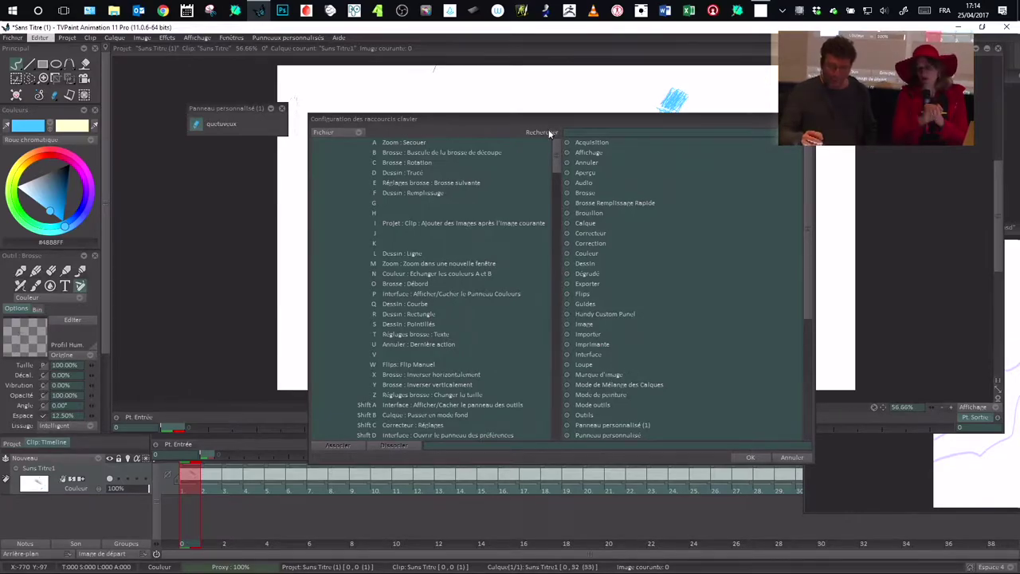
pyautogui.moveTo(549, 118); pyautogui.dragTo(561, 120)
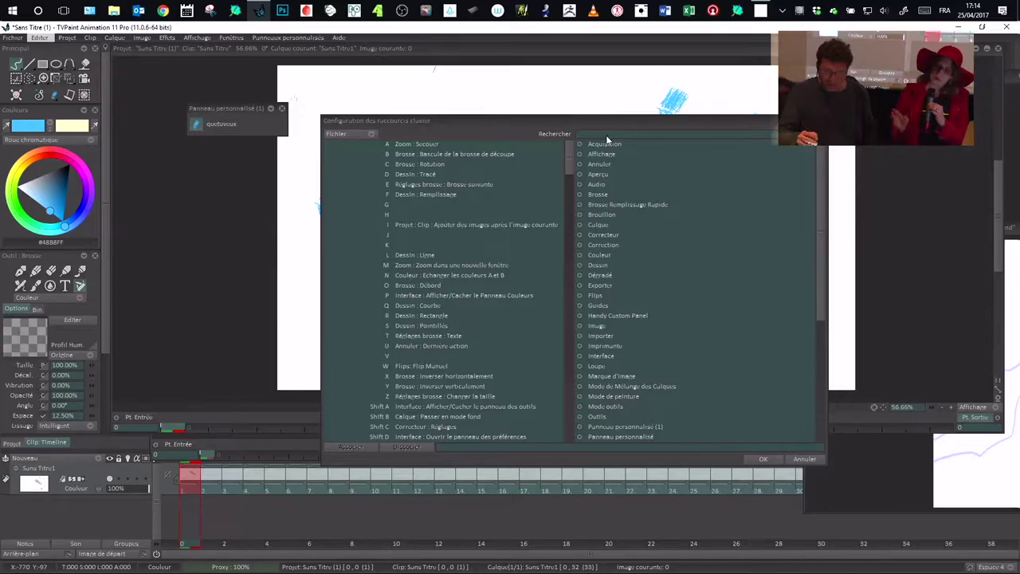
pyautogui.moveTo(580, 123); pyautogui.dragTo(572, 124)
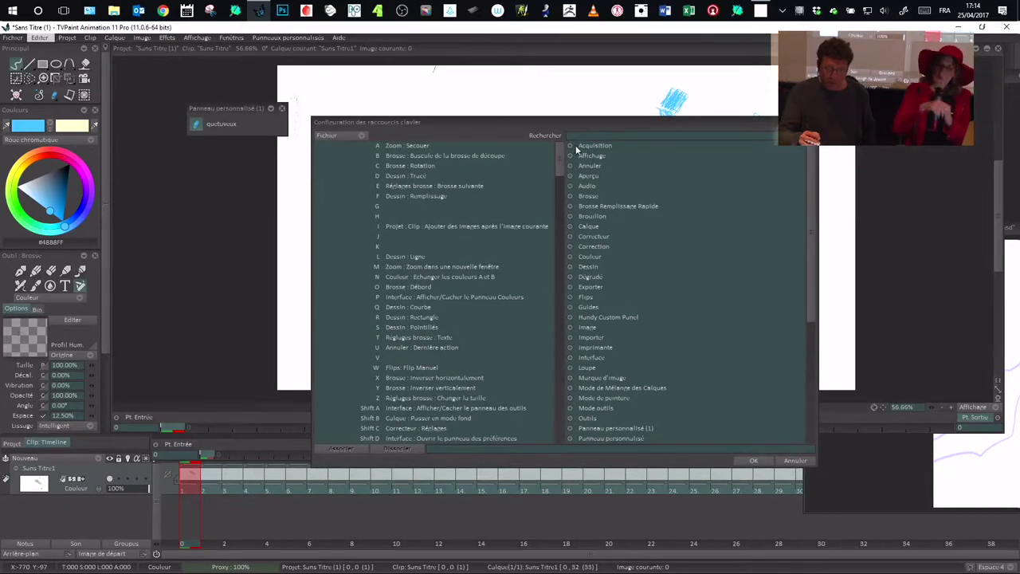
pyautogui.moveTo(555, 164); pyautogui.dragTo(546, 304)
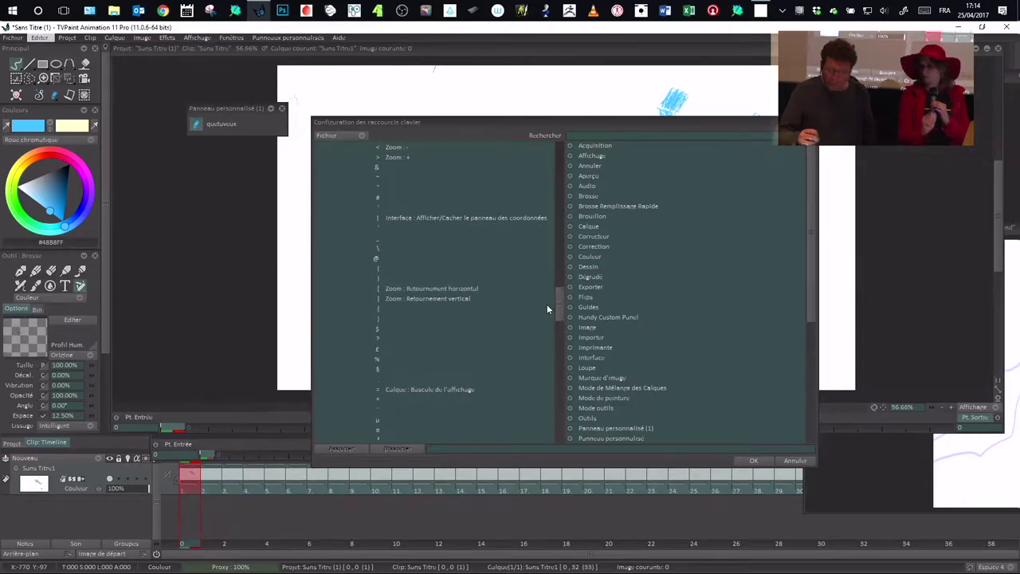
# Examine the assignable functions grouped by category, including Acquisition, Annuler, Brosse and Calque, and on to the custom panel categories.
pyautogui.moveTo(808, 228); pyautogui.dragTo(814, 202)
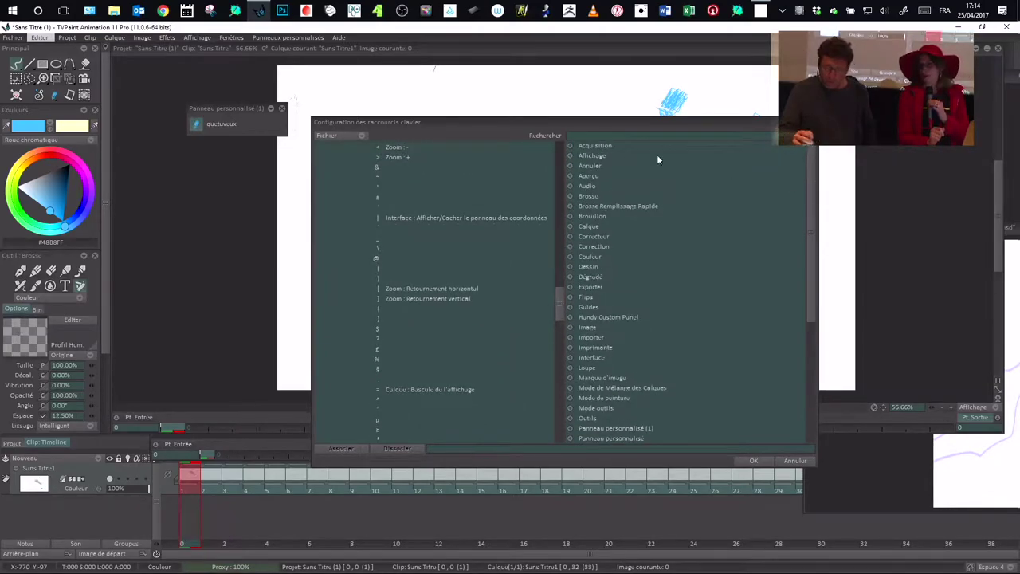
pyautogui.click(569, 155)
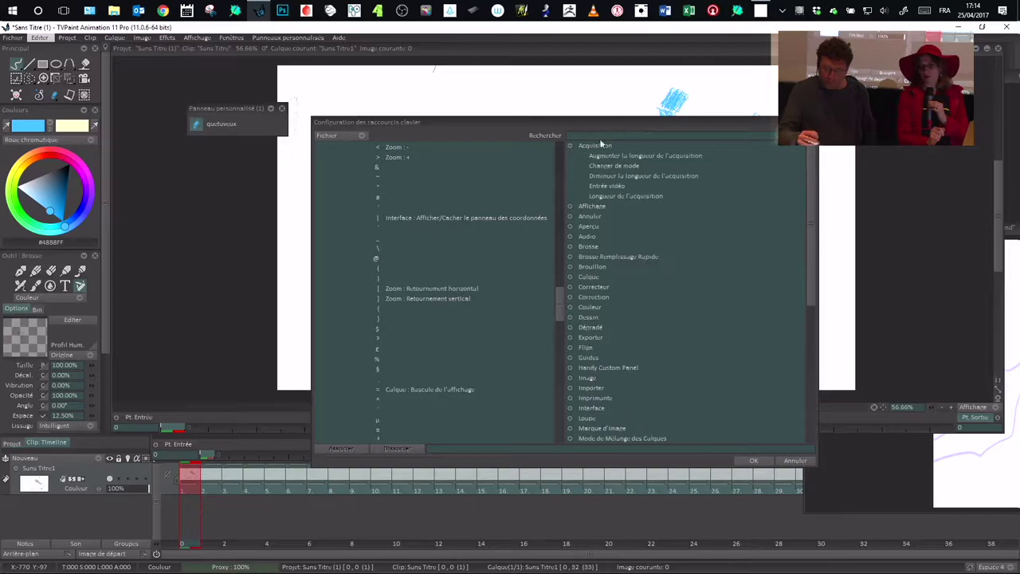
pyautogui.click(570, 155)
pyautogui.click(571, 167)
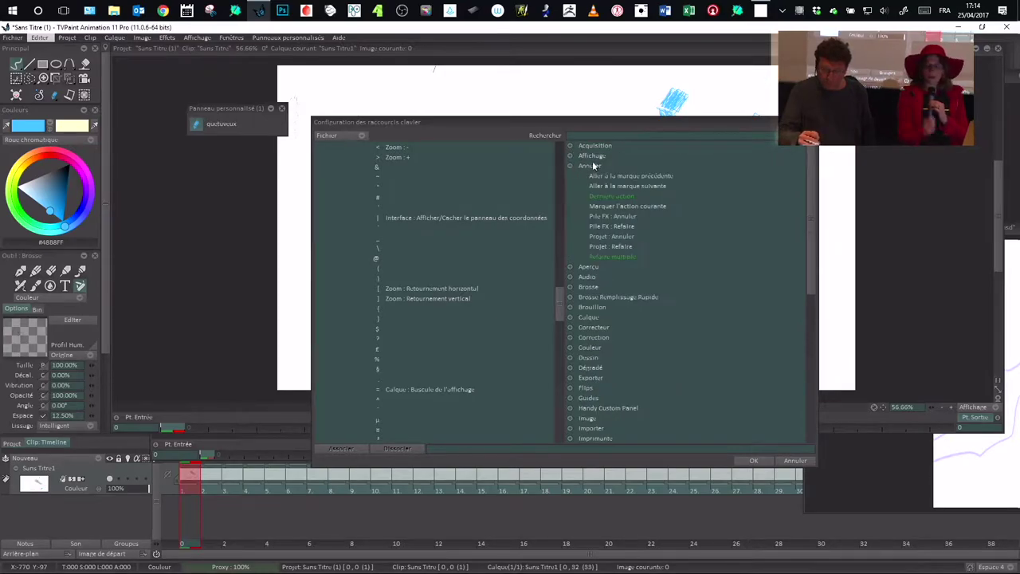
pyautogui.click(571, 167)
pyautogui.click(570, 176)
pyautogui.click(570, 175)
pyautogui.click(570, 196)
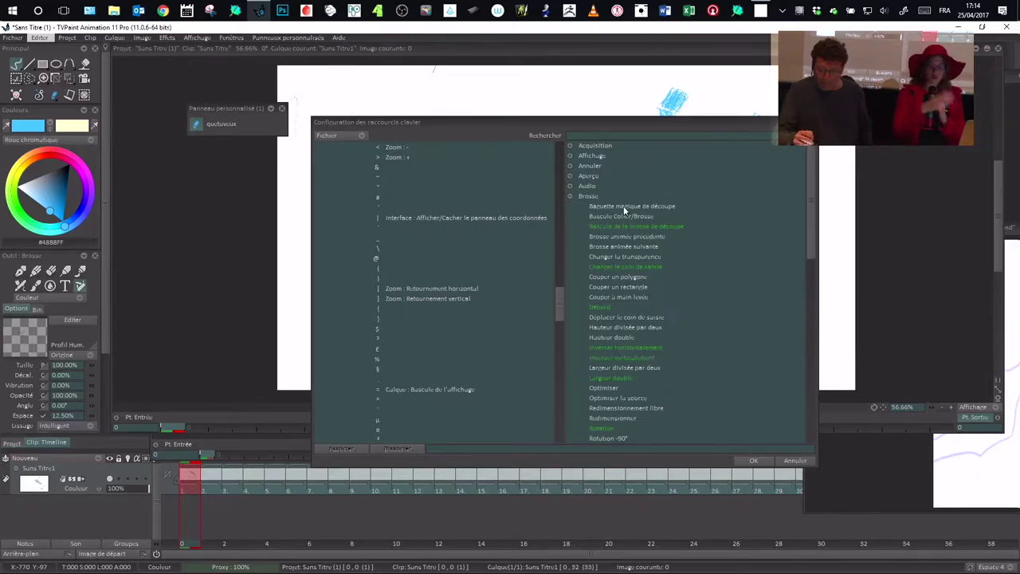
pyautogui.click(568, 195)
pyautogui.click(572, 227)
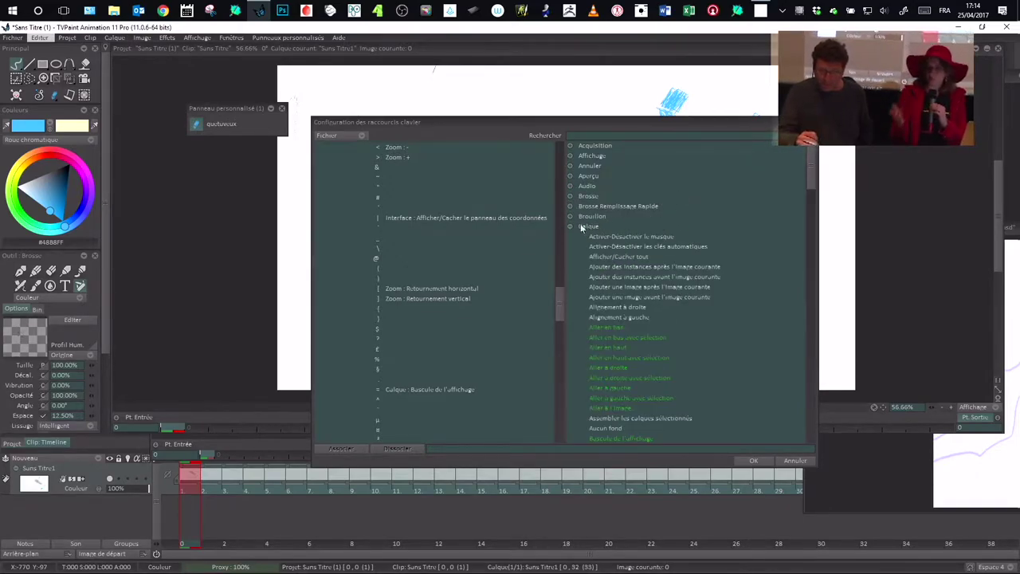
pyautogui.click(569, 225)
pyautogui.moveTo(808, 249); pyautogui.dragTo(816, 317)
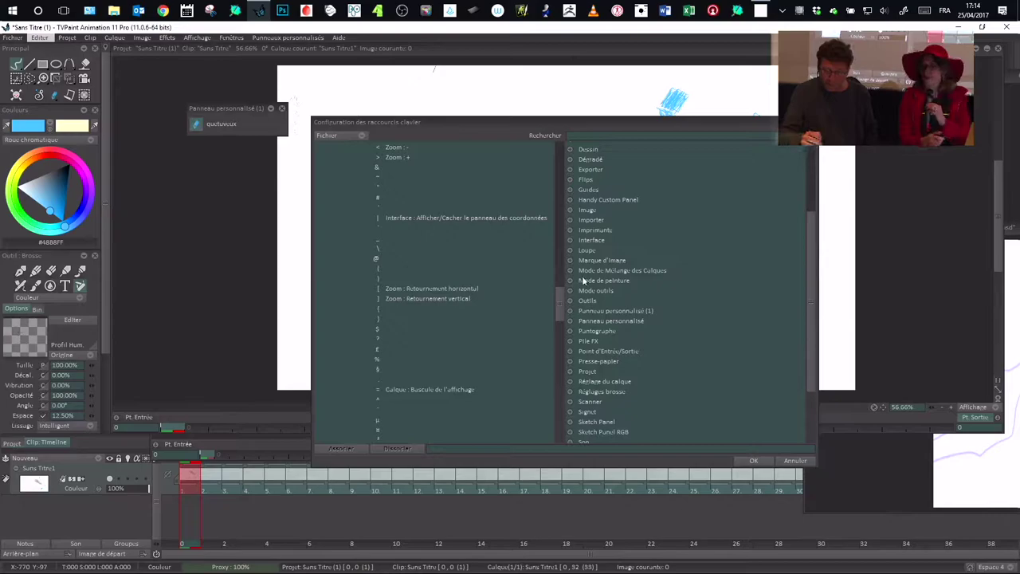
pyautogui.scroll(-1, 810, 212)
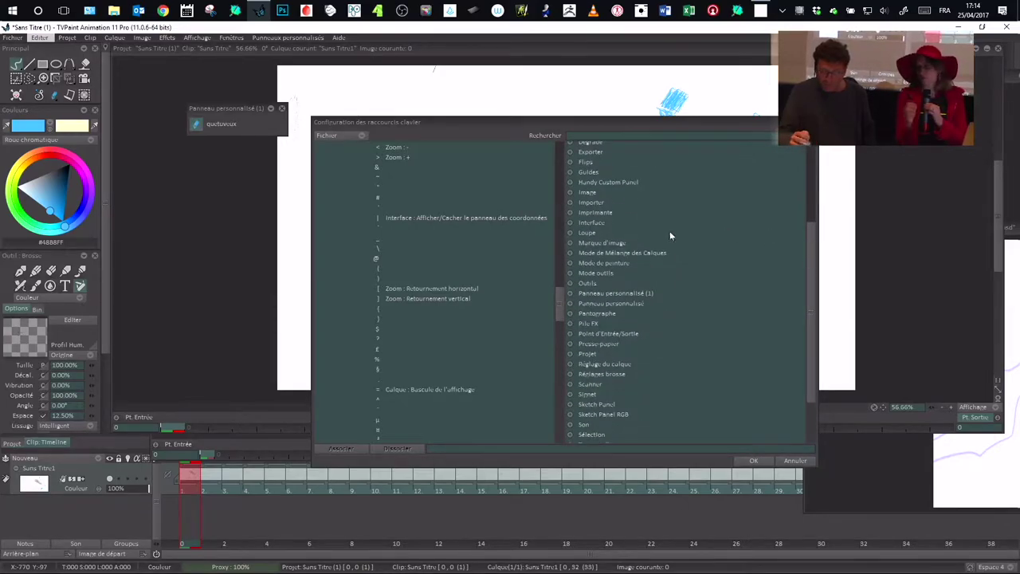
pyautogui.click(570, 231)
pyautogui.click(570, 231)
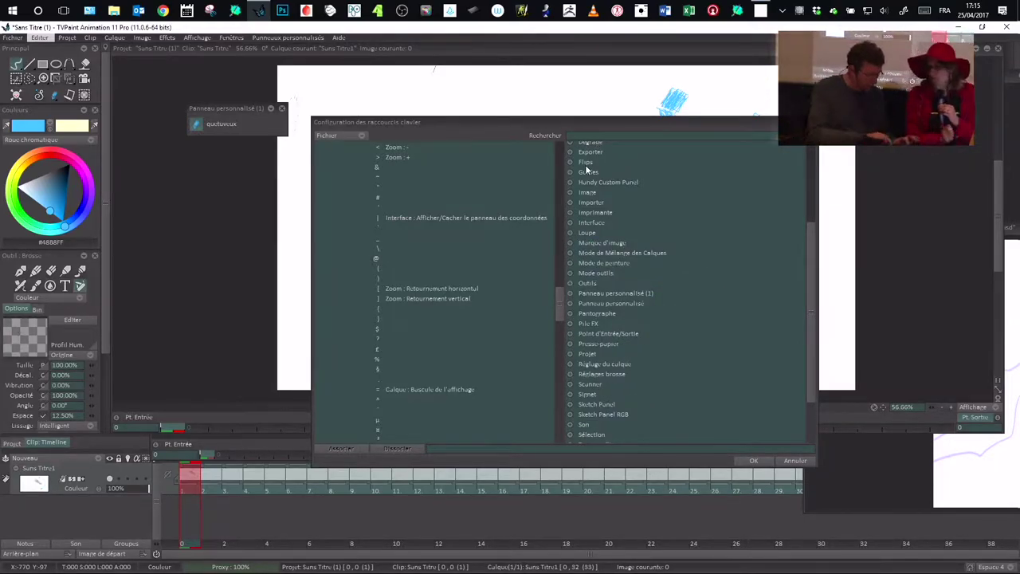
# Search the functions for "quetu" and assign the ( key as shortcut to the custom panel's quetuveux button.
pyautogui.write('quctu')
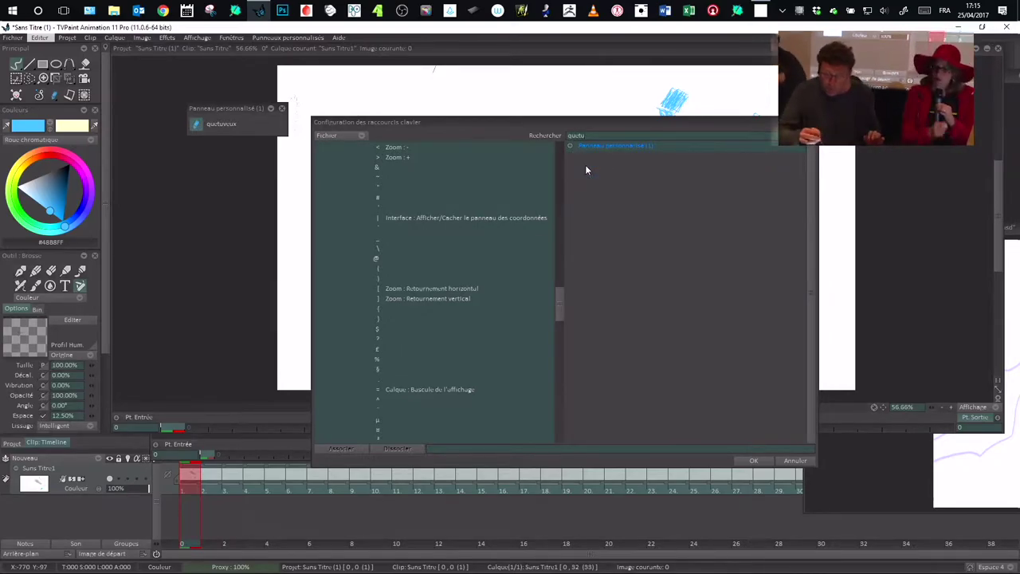
pyautogui.click(571, 146)
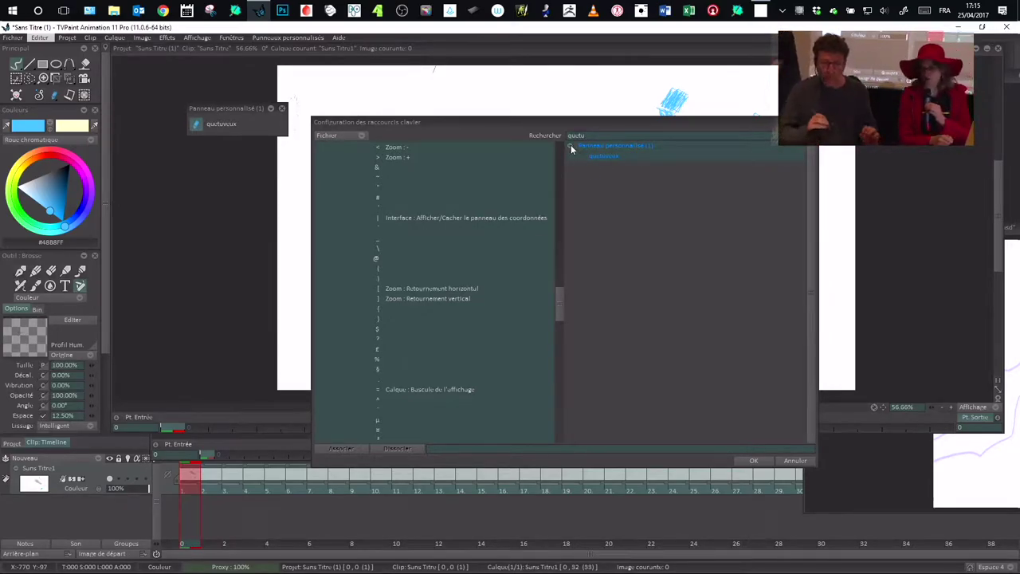
pyautogui.click(611, 156)
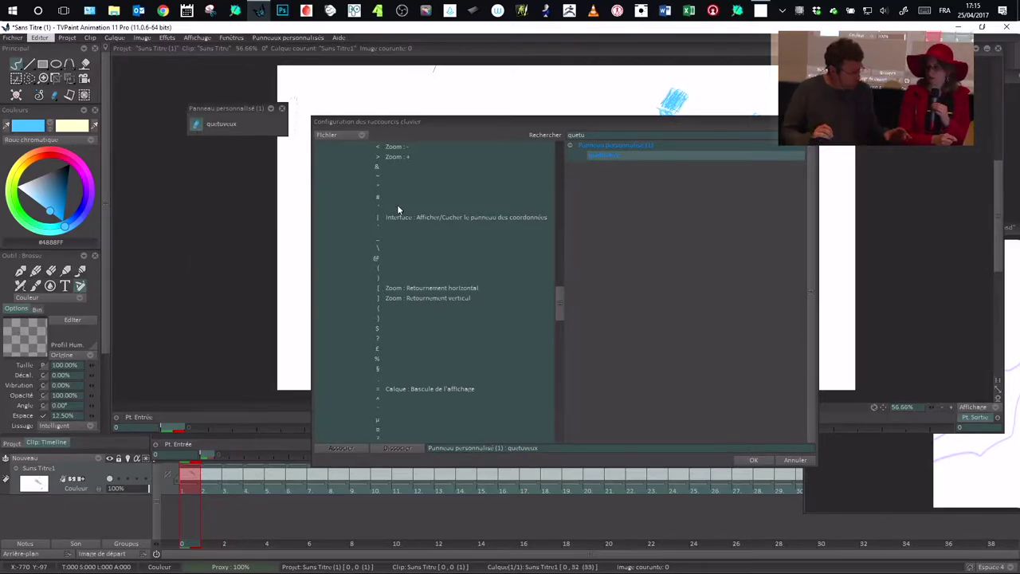
pyautogui.press('(')
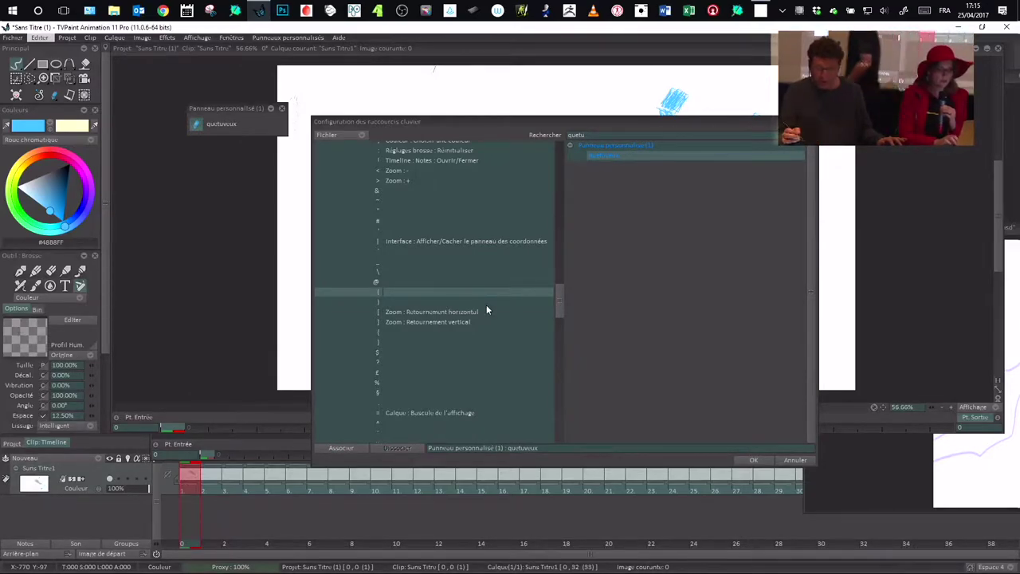
pyautogui.click(348, 449)
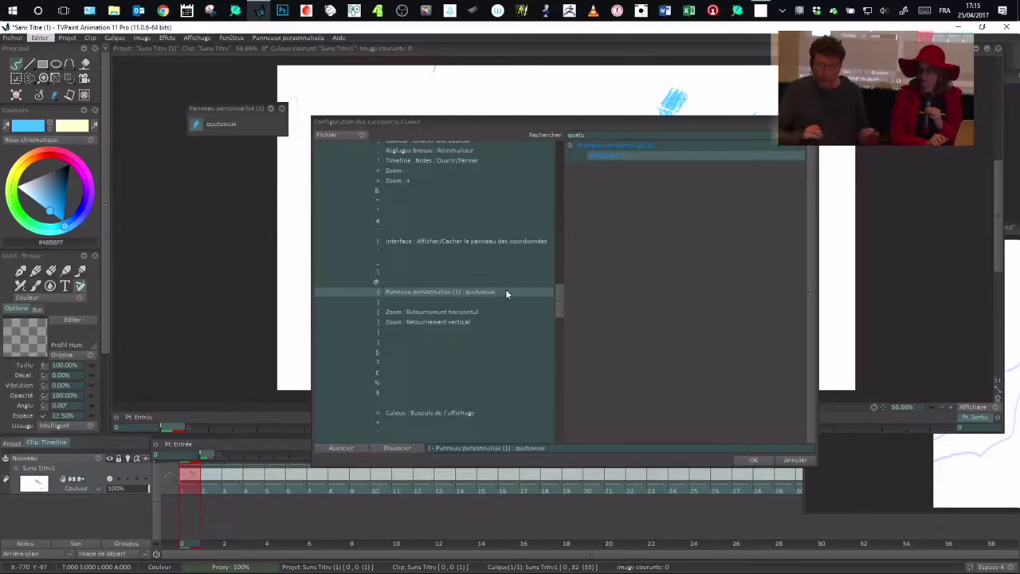
pyautogui.click(755, 459)
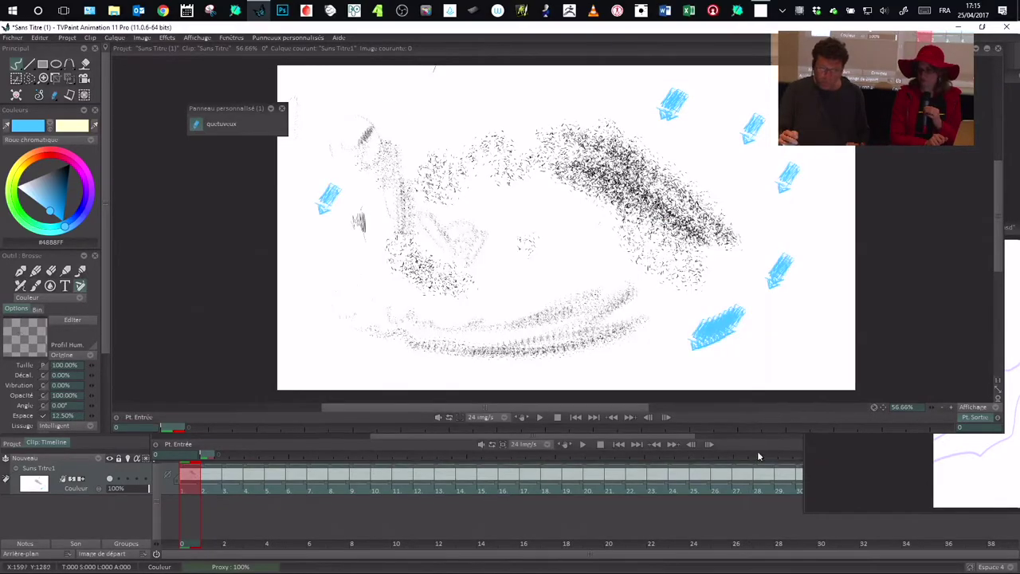
# Switch to another paint tool, recall the stored brush by its shortcut and paint a textured zigzag near the canvas's centre.
pyautogui.click(66, 271)
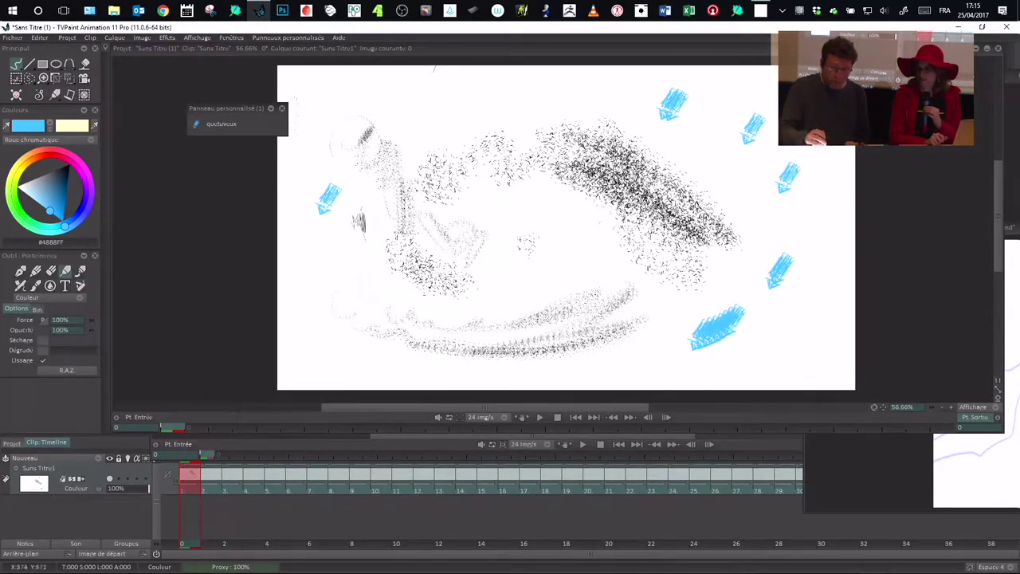
pyautogui.press('b')
pyautogui.moveTo(483, 275)
pyautogui.mouseDown()
pyautogui.moveTo(526, 275)
pyautogui.moveTo(599, 236)
pyautogui.mouseUp()
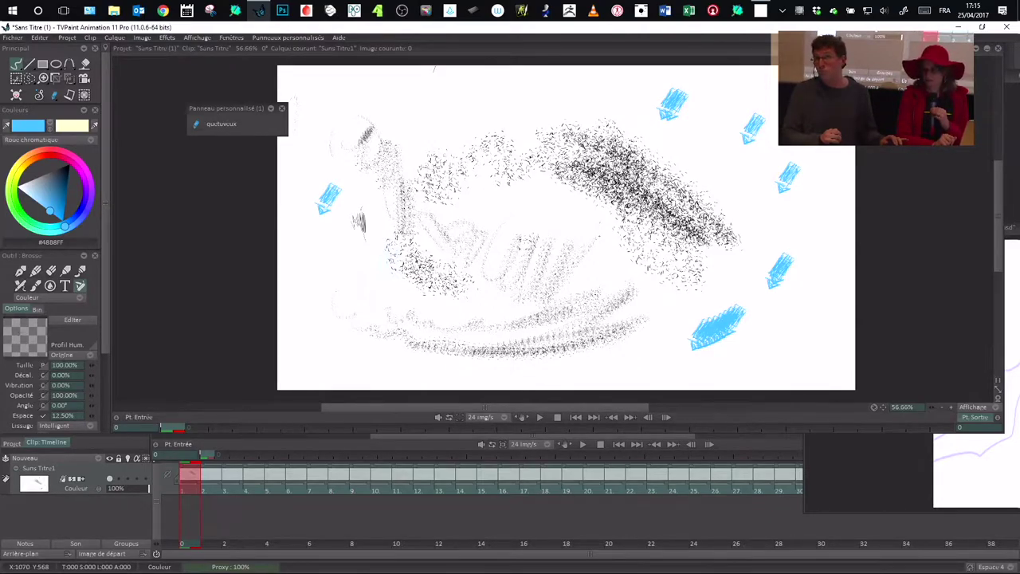
# Move the custom panel so it overlaps the canvas's left edge.
pyautogui.moveTo(238, 108); pyautogui.dragTo(282, 125)
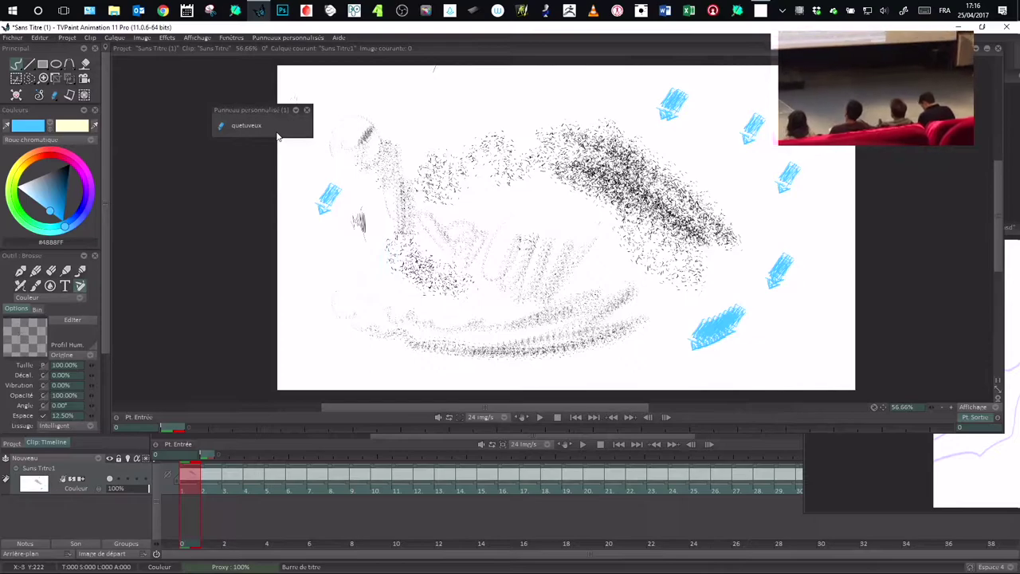
pyautogui.moveTo(273, 115); pyautogui.dragTo(285, 118)
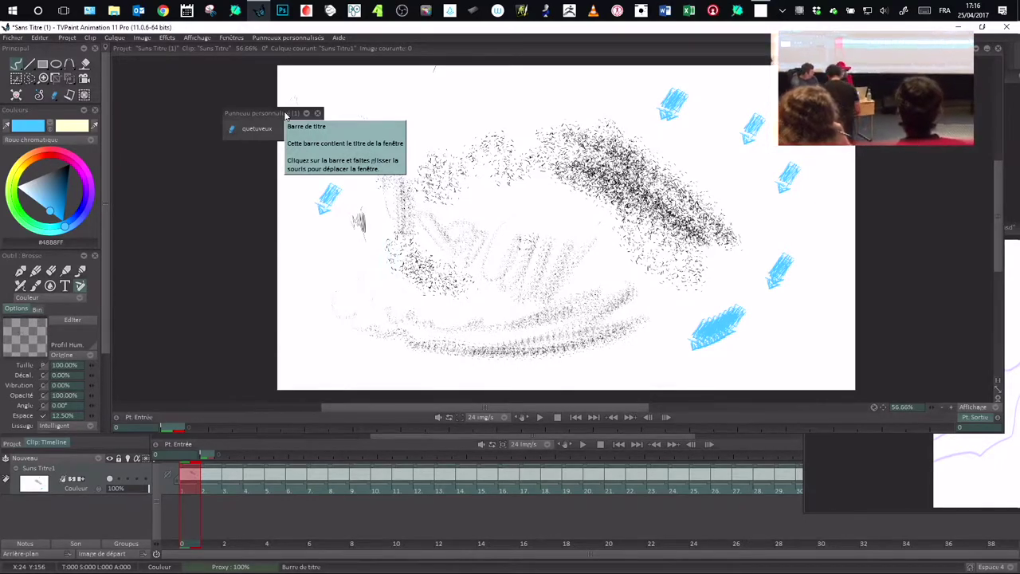
# Open the custom panel's quetuveux button for editing and look through the available icons.
pyautogui.rightClick(260, 131)
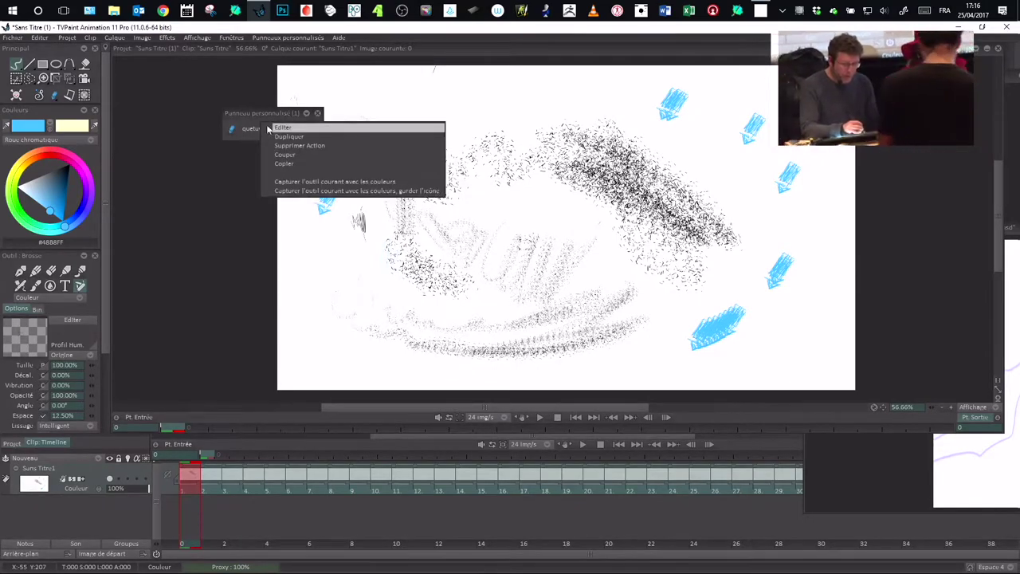
pyautogui.click(284, 129)
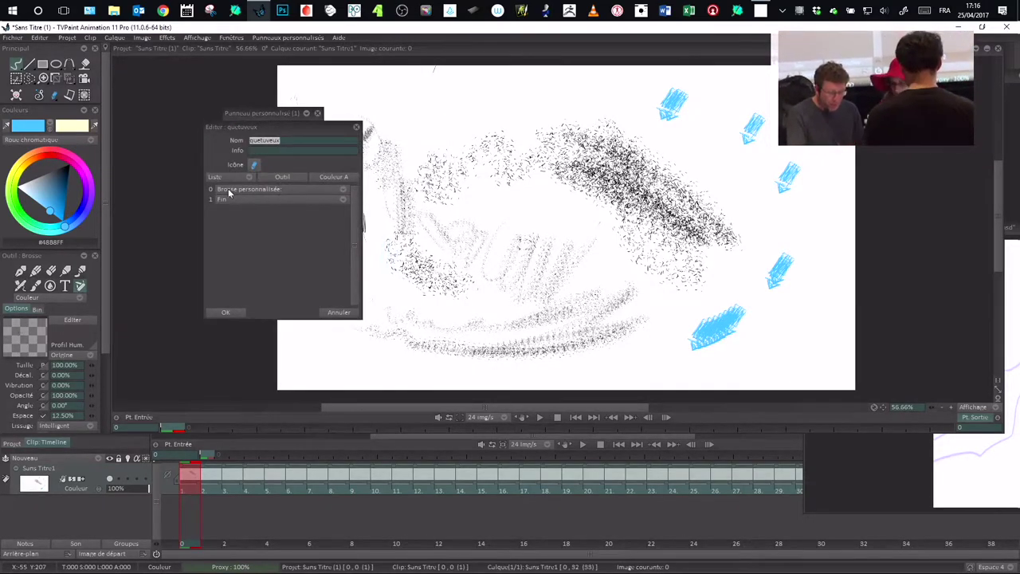
pyautogui.click(254, 165)
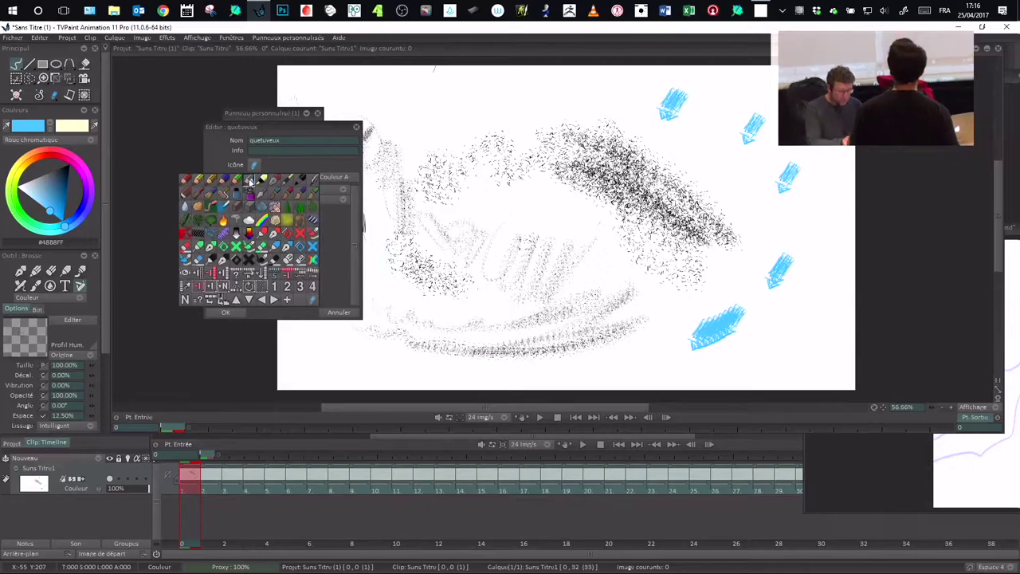
pyautogui.click(307, 166)
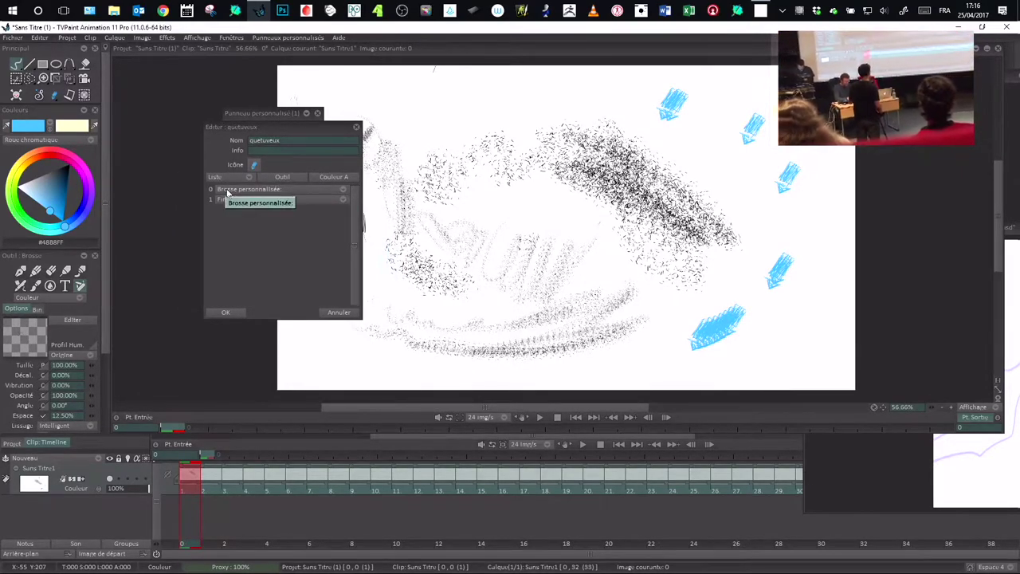
# Examine the actions that can be added after the button's custom brush action, including shortcuts, plug-ins and custom panels.
pyautogui.rightClick(320, 202)
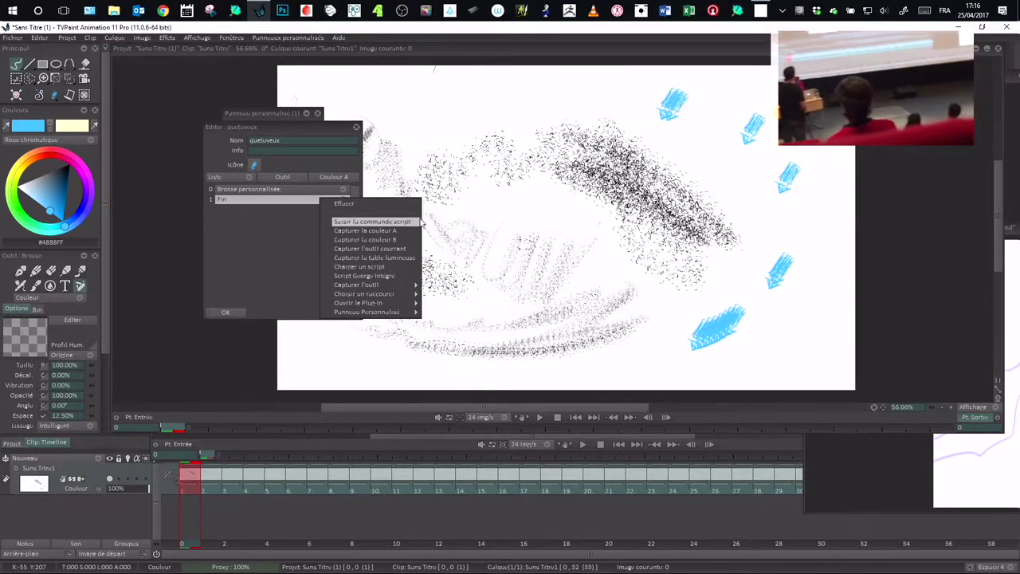
pyautogui.moveTo(389, 286)
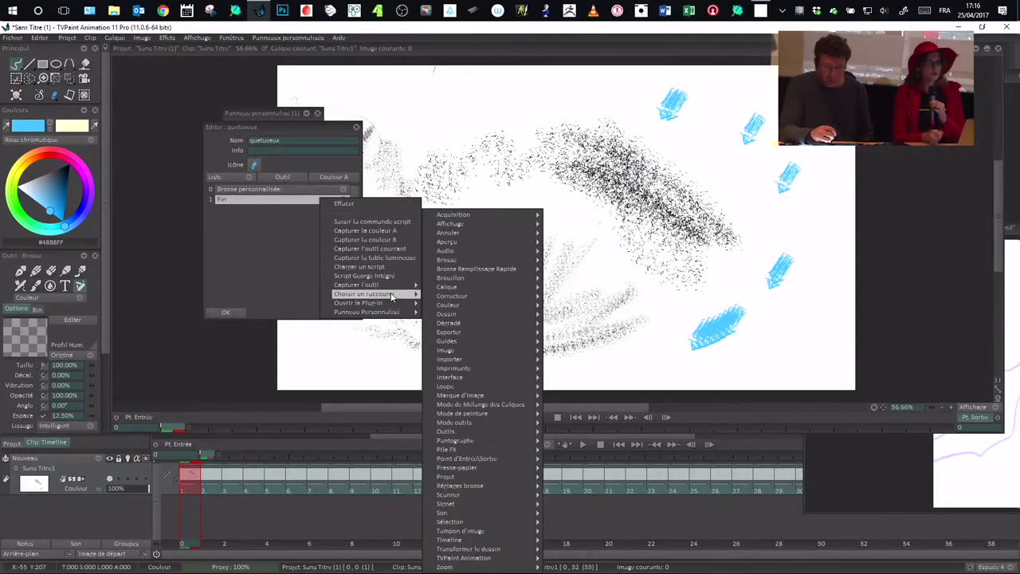
pyautogui.moveTo(464, 318)
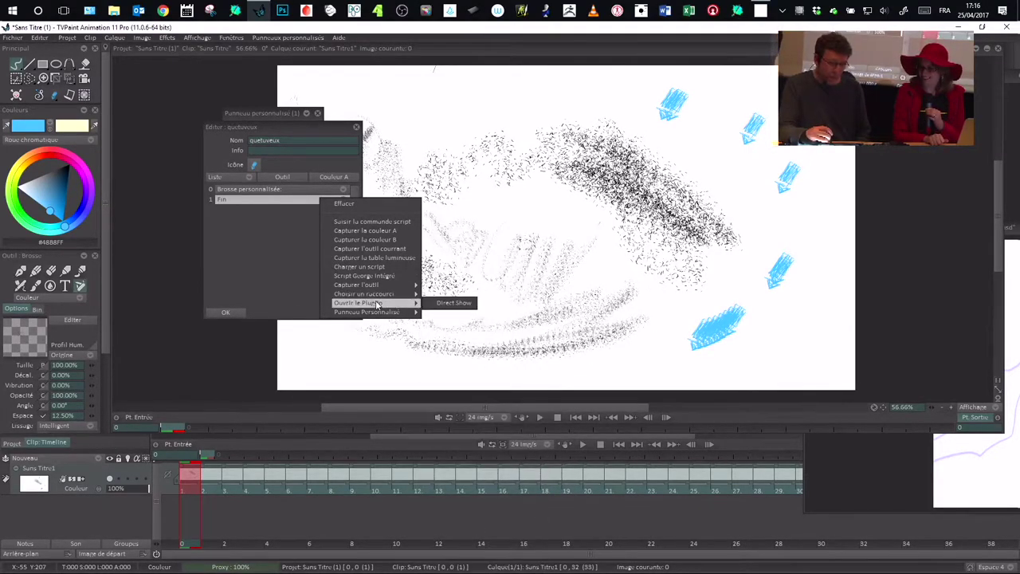
pyautogui.moveTo(405, 312)
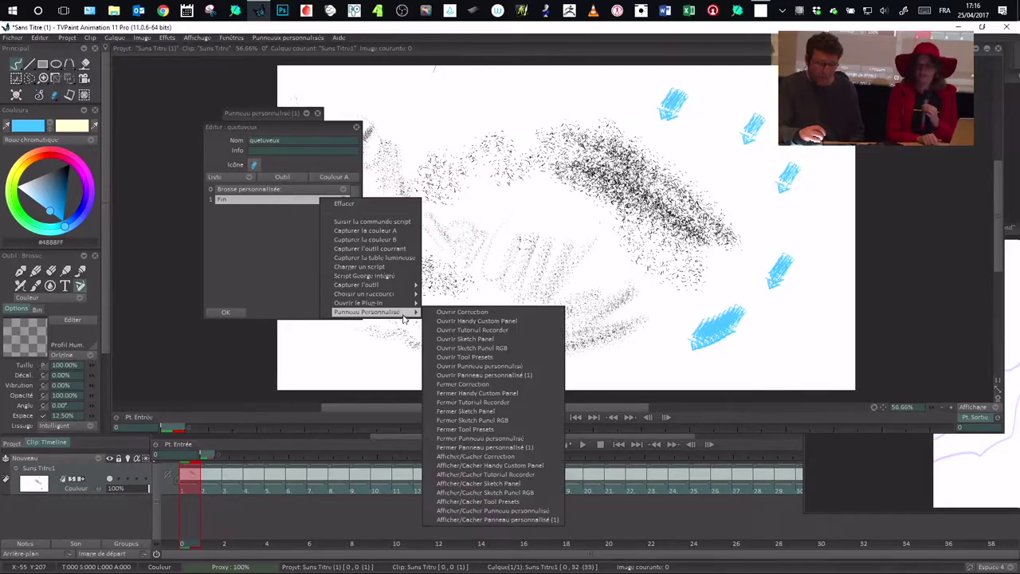
pyautogui.click(304, 126)
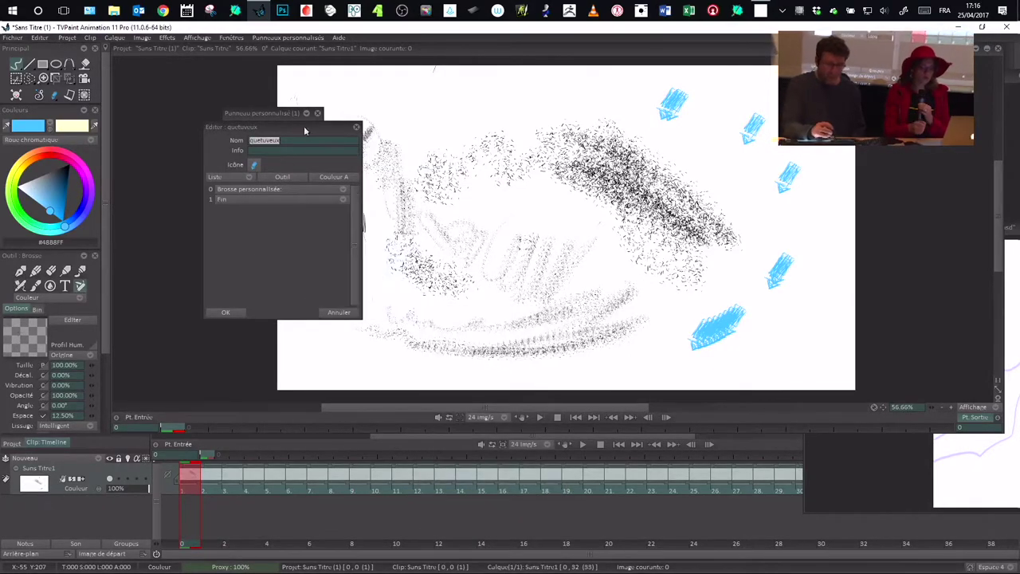
# Confirm and close the quetuveux button's editor, and move the custom panel off the canvas, beside its upper-left corner.
pyautogui.moveTo(289, 130); pyautogui.dragTo(261, 158)
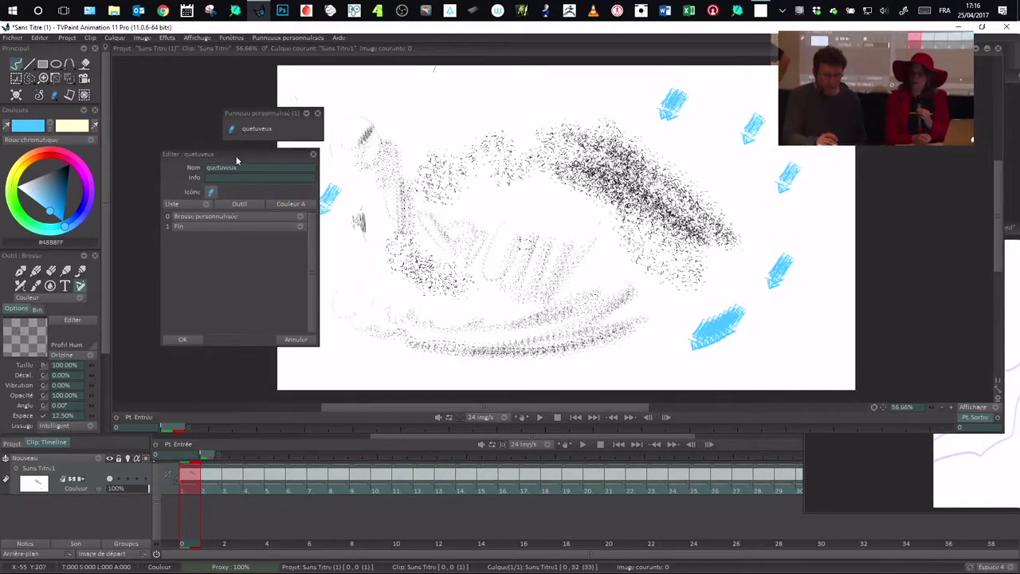
pyautogui.moveTo(236, 155); pyautogui.dragTo(257, 150)
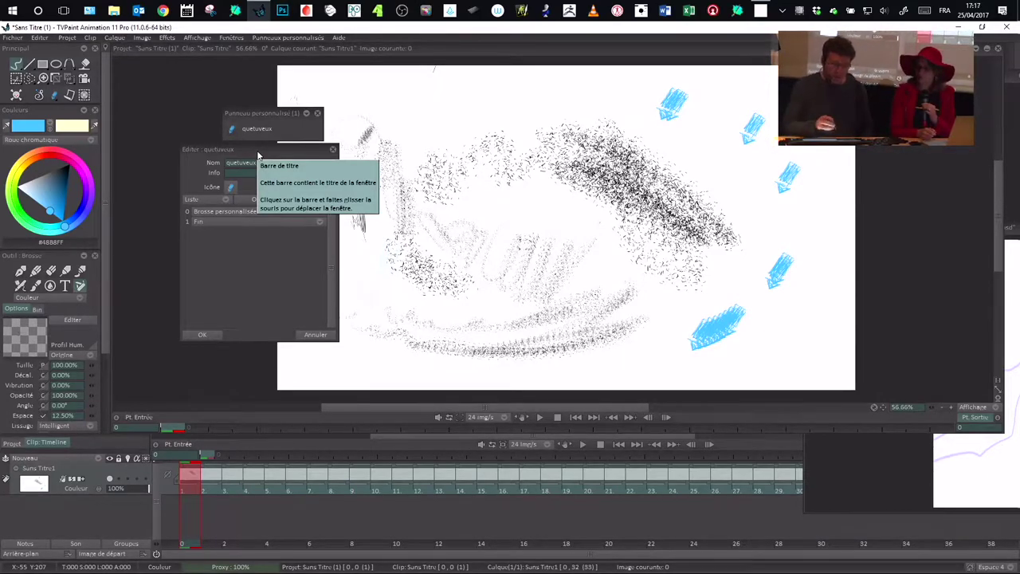
pyautogui.moveTo(251, 150); pyautogui.dragTo(255, 156)
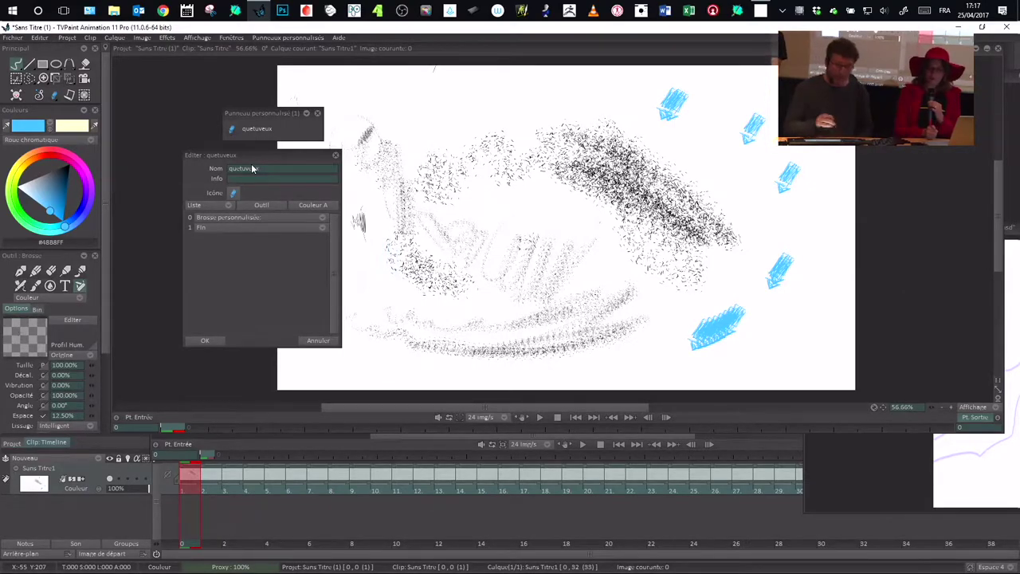
pyautogui.moveTo(276, 157); pyautogui.dragTo(268, 160)
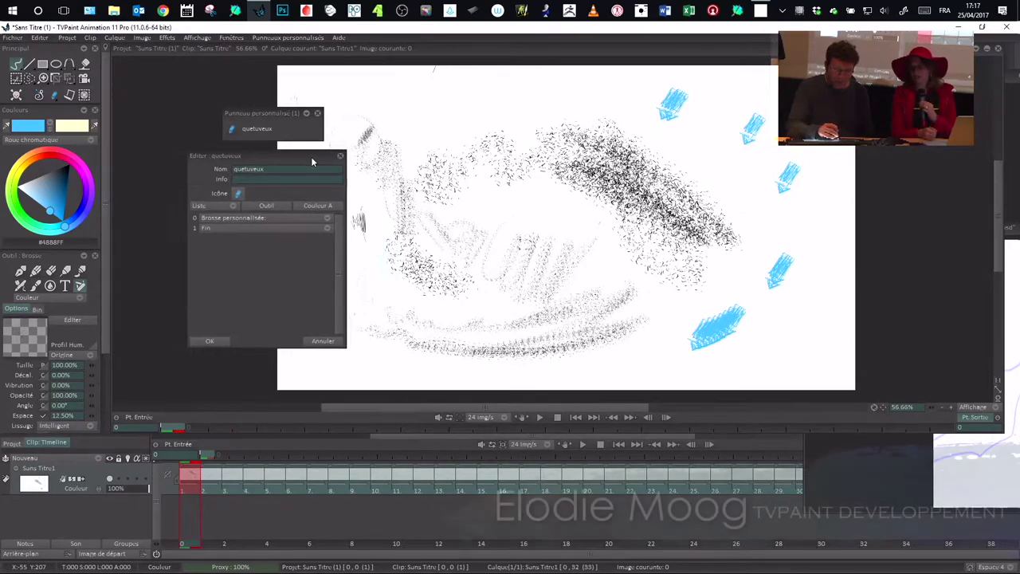
pyautogui.click(201, 341)
pyautogui.moveTo(274, 112); pyautogui.dragTo(207, 75)
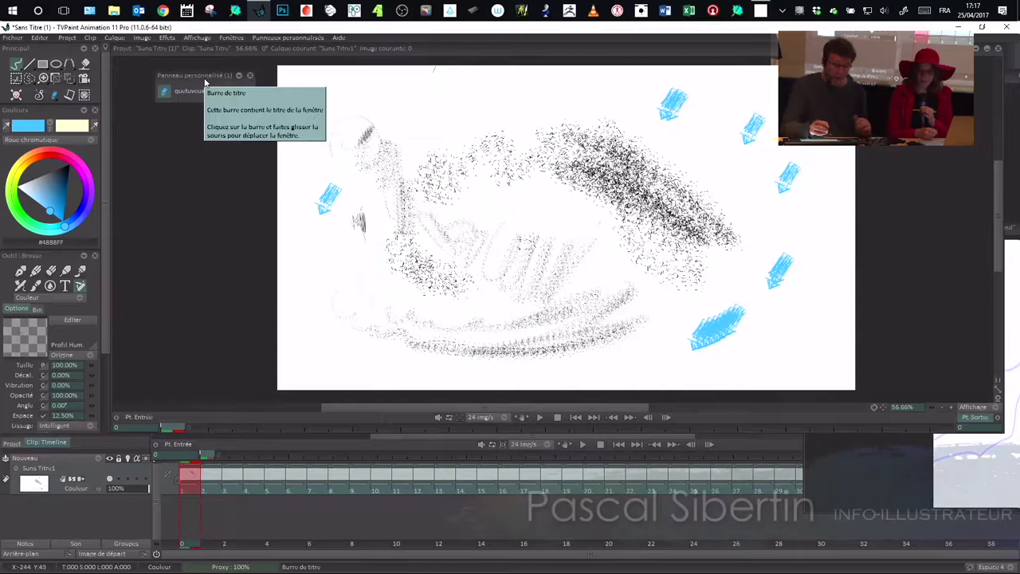
pyautogui.moveTo(206, 76); pyautogui.dragTo(209, 77)
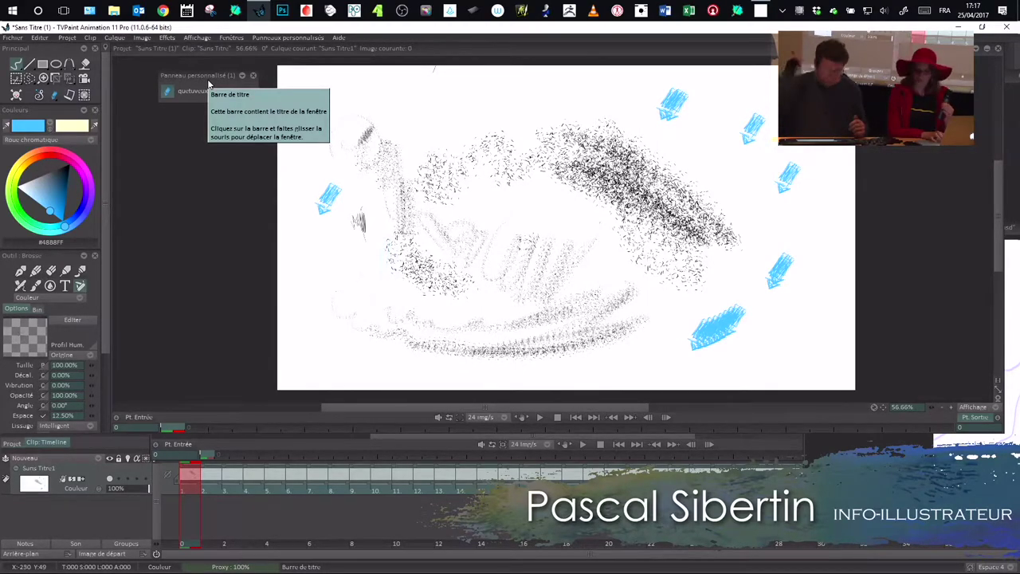
# Switch to the Wacom tablet properties and centre their window on a cleared desktop.
pyautogui.click(472, 10)
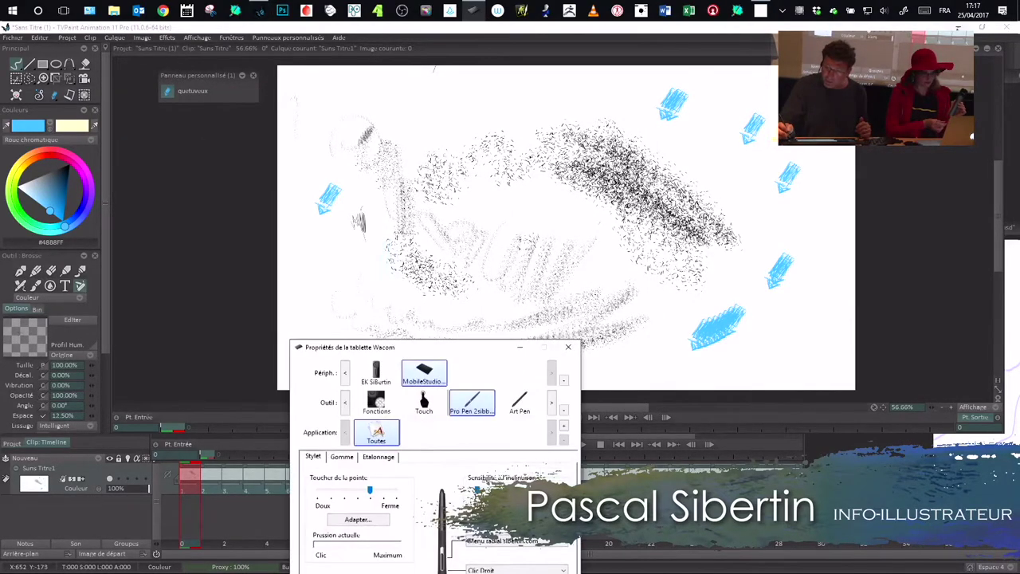
pyautogui.click(957, 28)
pyautogui.moveTo(446, 346); pyautogui.dragTo(490, 147)
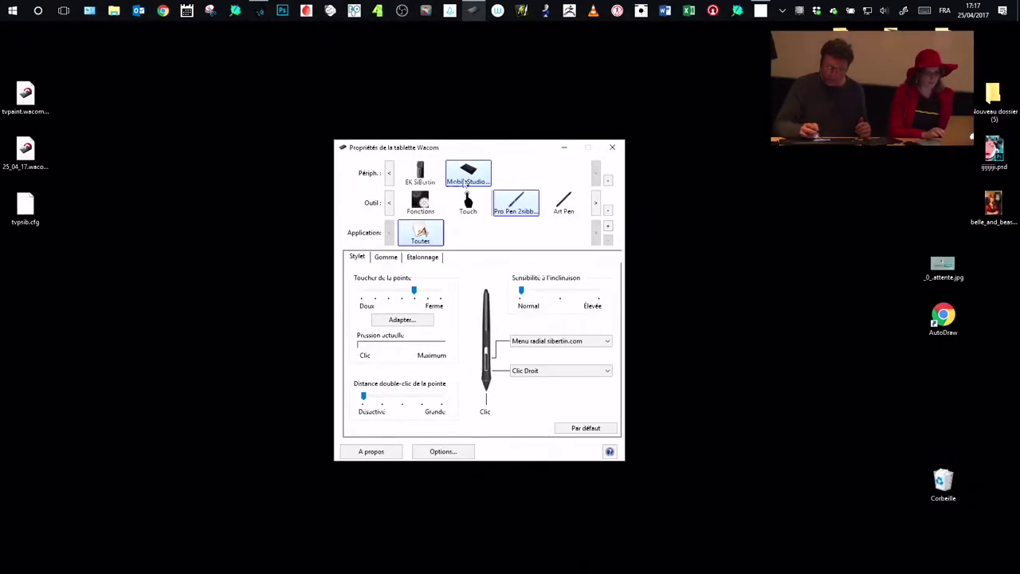
# Review the MobileStudio's touch, Pro Pen and ExpressKeys settings in the tablet properties.
pyautogui.click(423, 204)
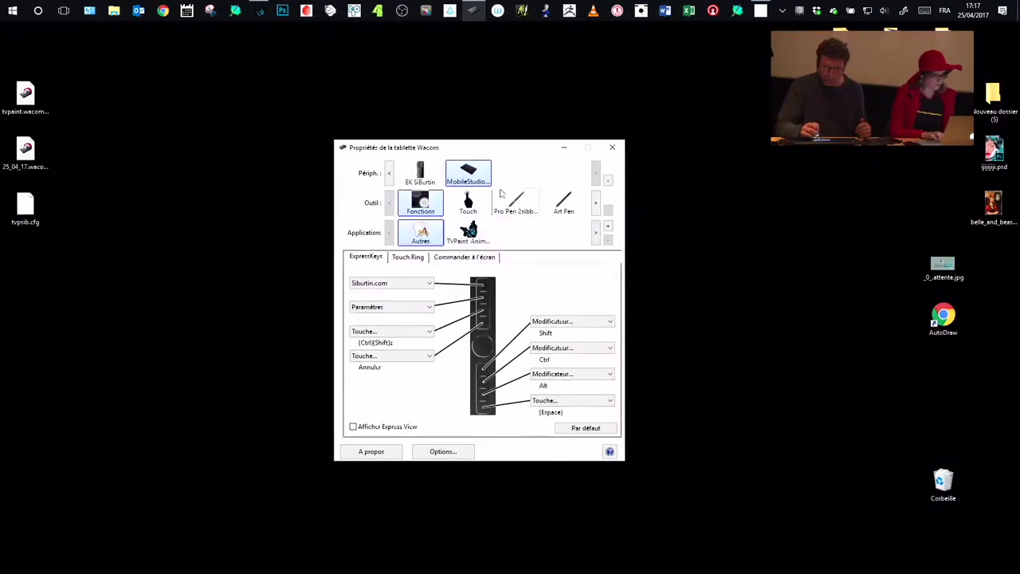
pyautogui.click(478, 200)
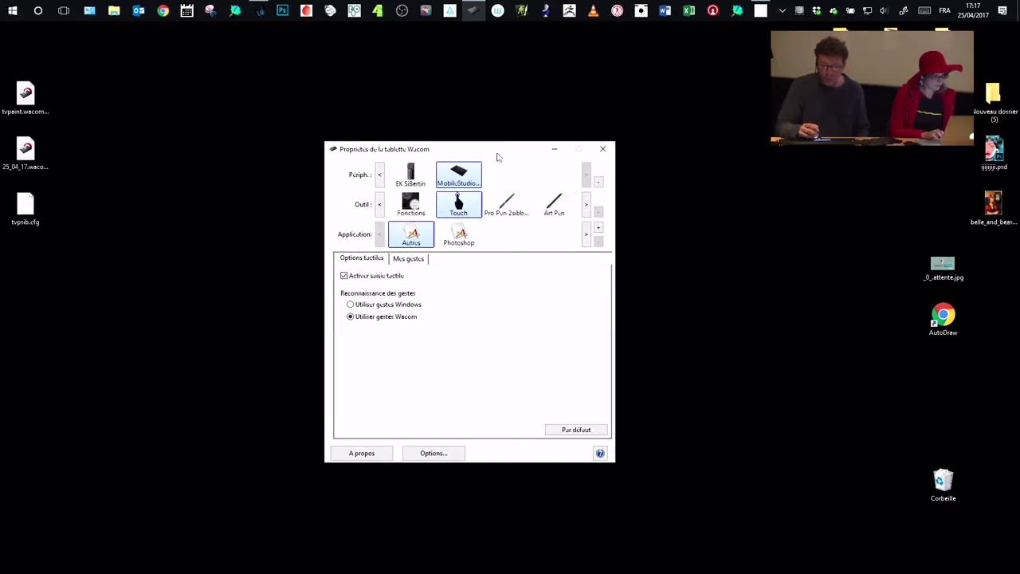
pyautogui.click(493, 197)
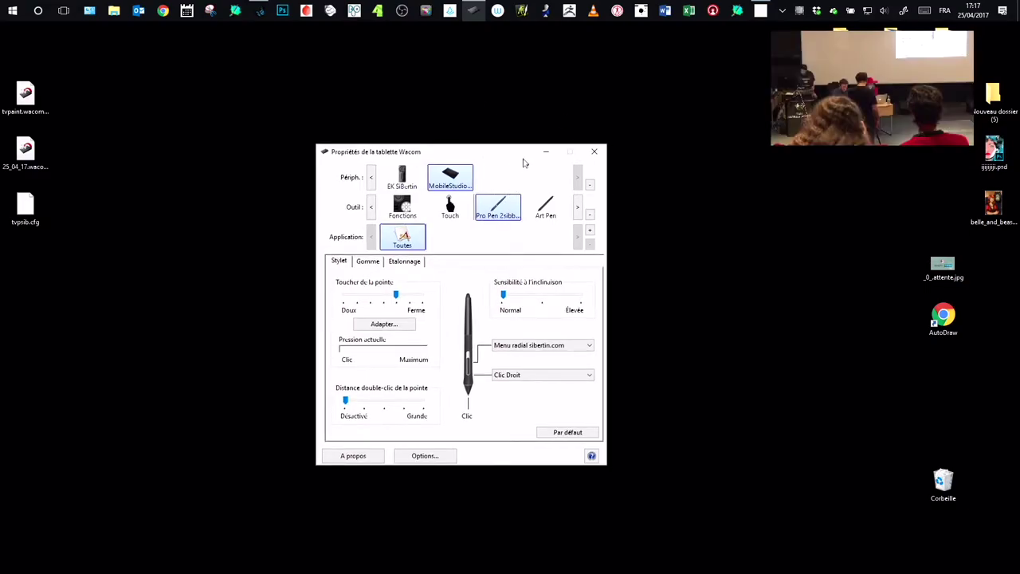
pyautogui.click(405, 209)
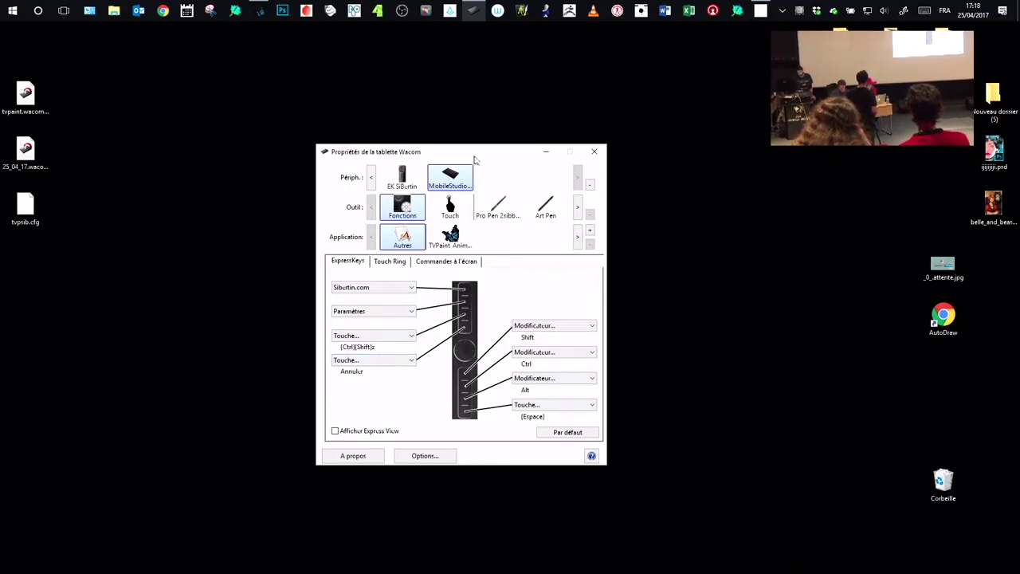
pyautogui.moveTo(475, 159); pyautogui.dragTo(484, 158)
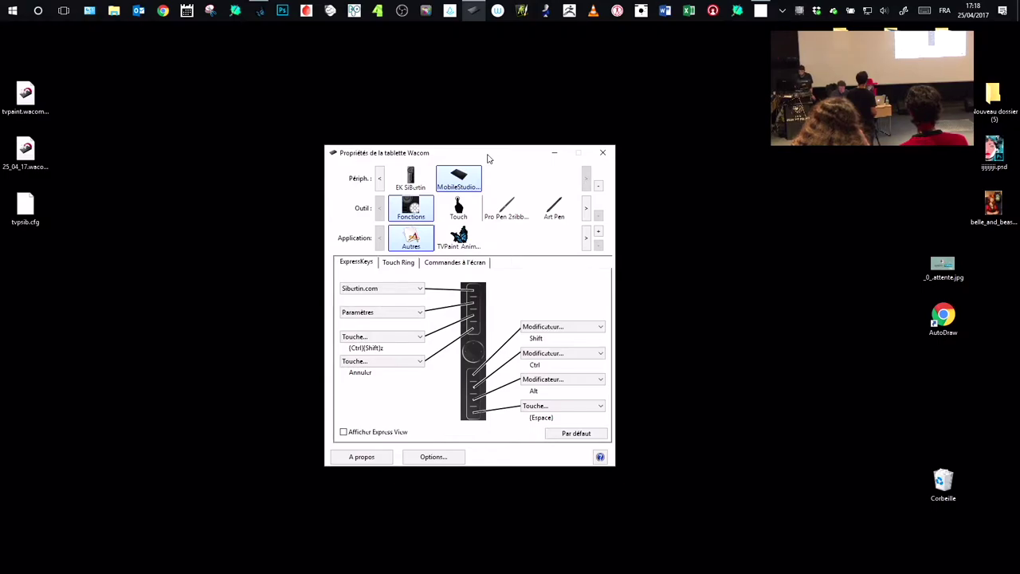
# Inspect the Touch Ring functions and the keystroke definition of the zoom function, leaving the definition without changes.
pyautogui.click(405, 263)
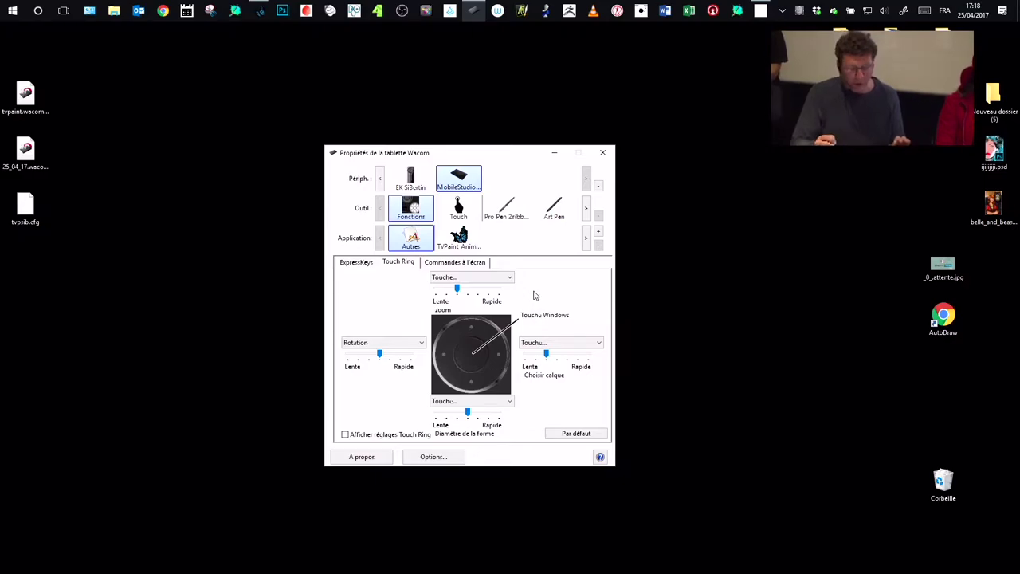
pyautogui.moveTo(488, 159); pyautogui.dragTo(501, 162)
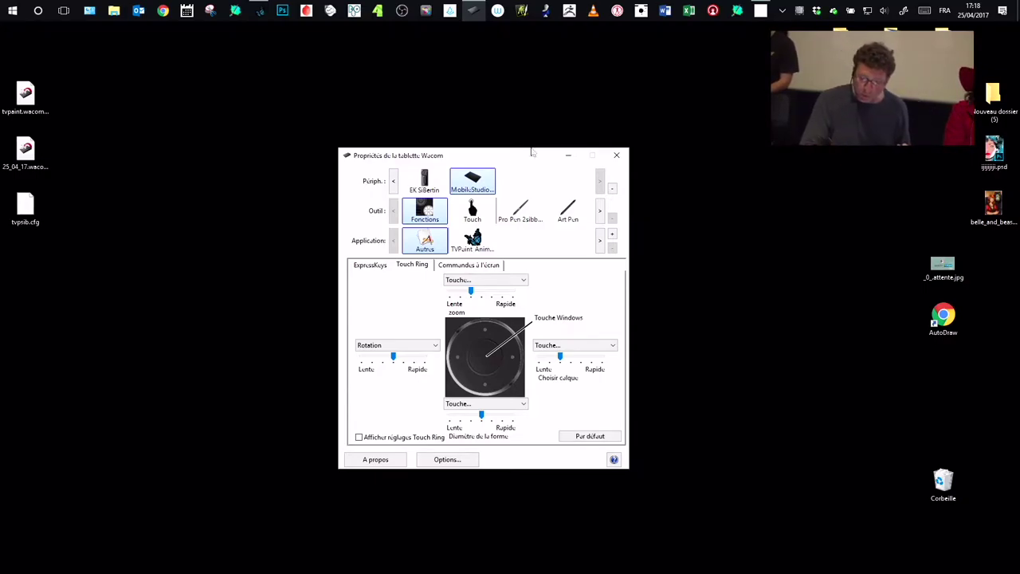
pyautogui.click(490, 280)
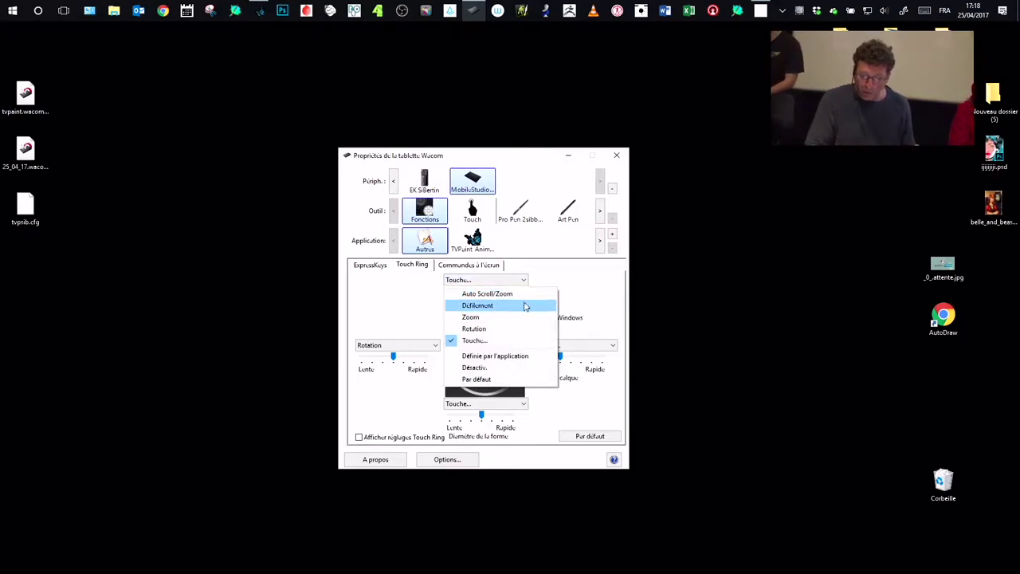
pyautogui.click(491, 340)
pyautogui.click(502, 382)
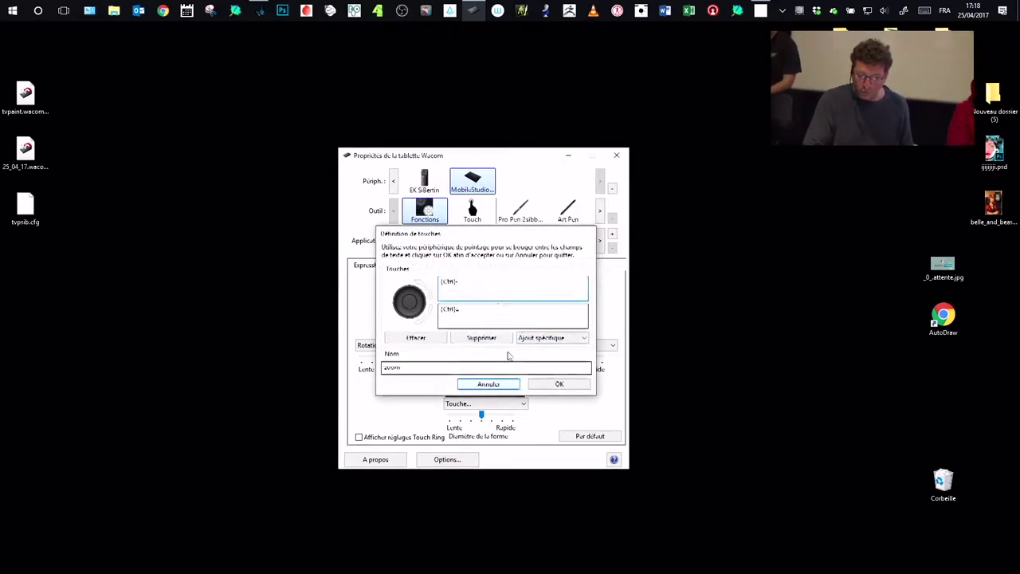
pyautogui.moveTo(501, 162); pyautogui.dragTo(514, 161)
# View the tablet's touch input and gesture recognition options.
pyautogui.click(491, 214)
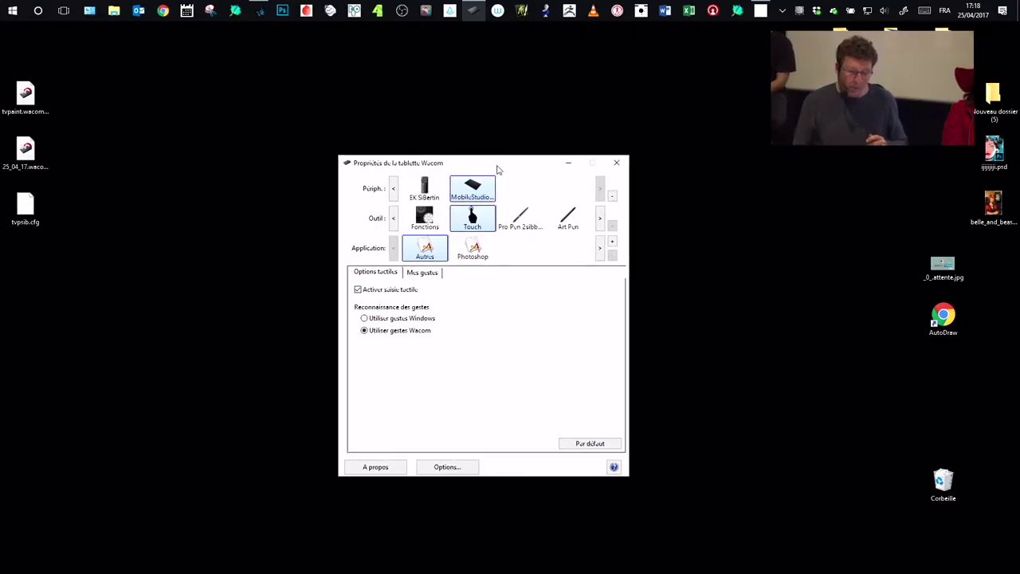
pyautogui.moveTo(723, 284); pyautogui.dragTo(792, 323)
pyautogui.moveTo(498, 164); pyautogui.dragTo(445, 177)
# Switch to Chrome, open the bookmarked ecolemelies Twitch page, and go back and forward once in the browsing history.
pyautogui.click(163, 11)
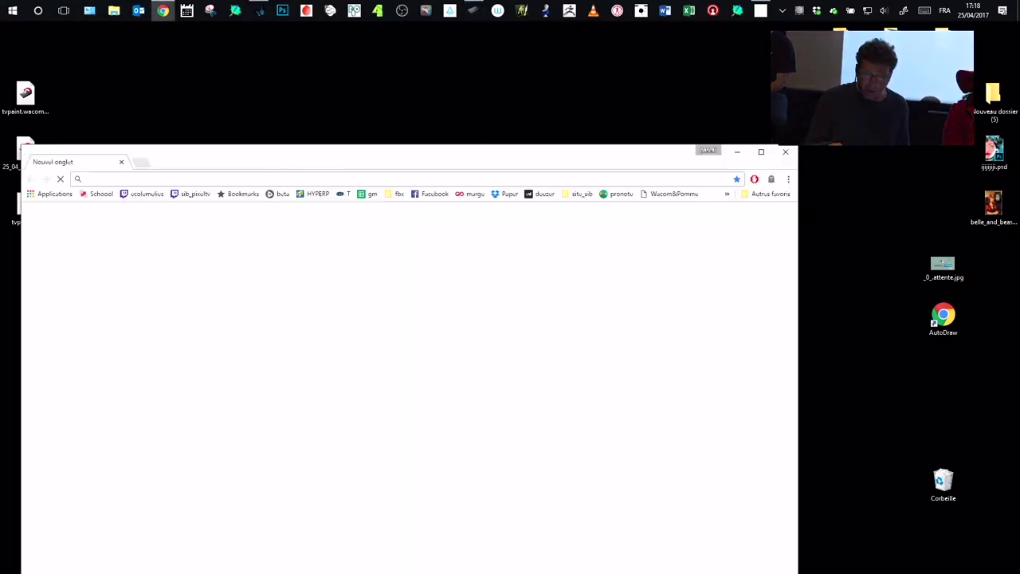
pyautogui.click(146, 193)
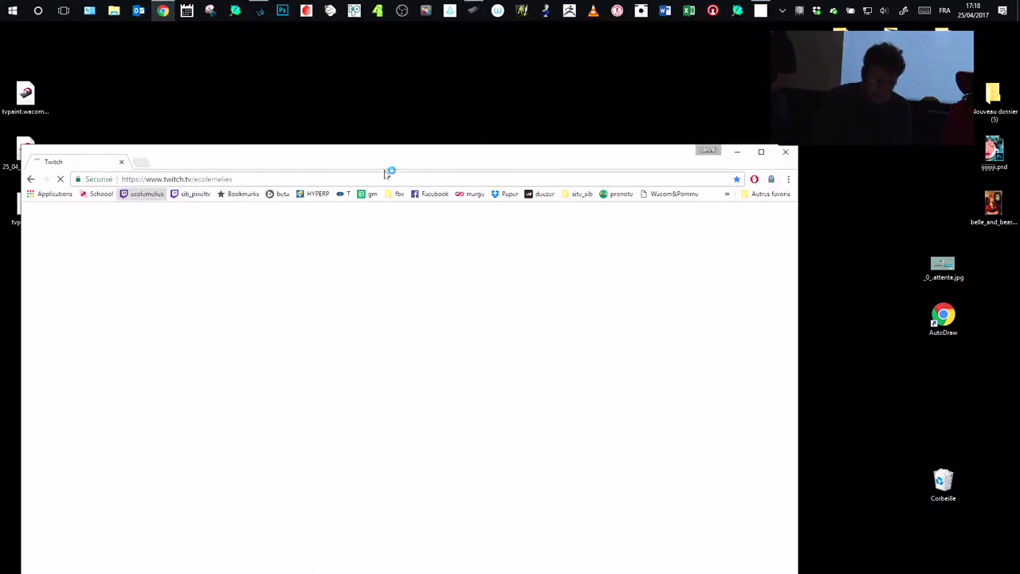
pyautogui.moveTo(387, 167); pyautogui.dragTo(434, 143)
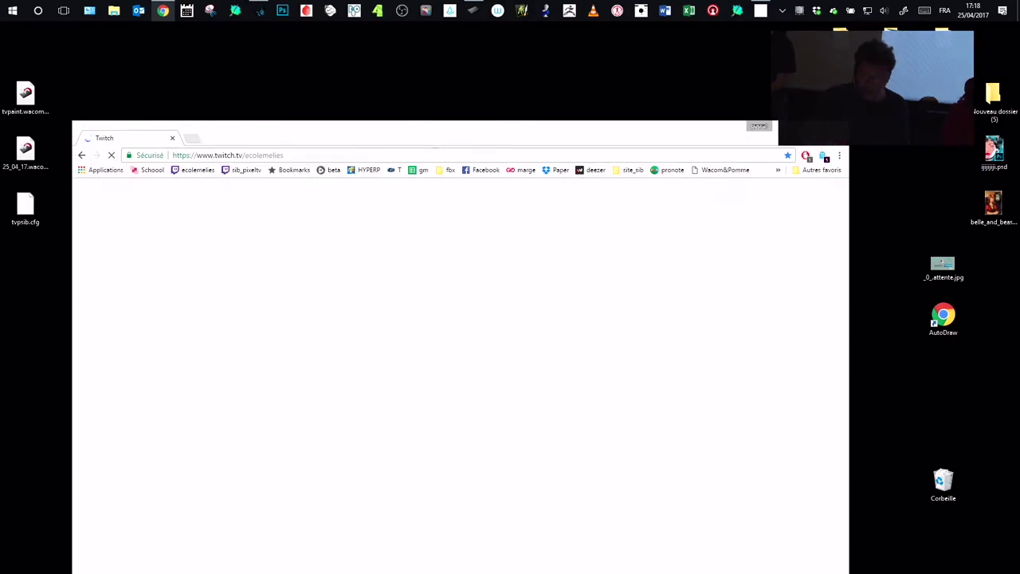
pyautogui.moveTo(640, 137); pyautogui.dragTo(642, 125)
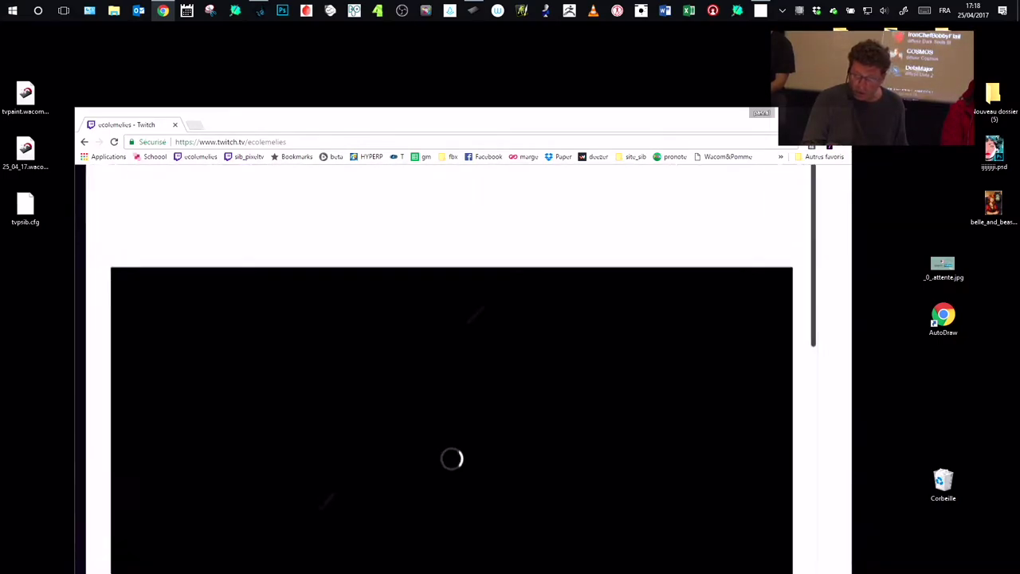
pyautogui.hotkey('alt', 'Left')
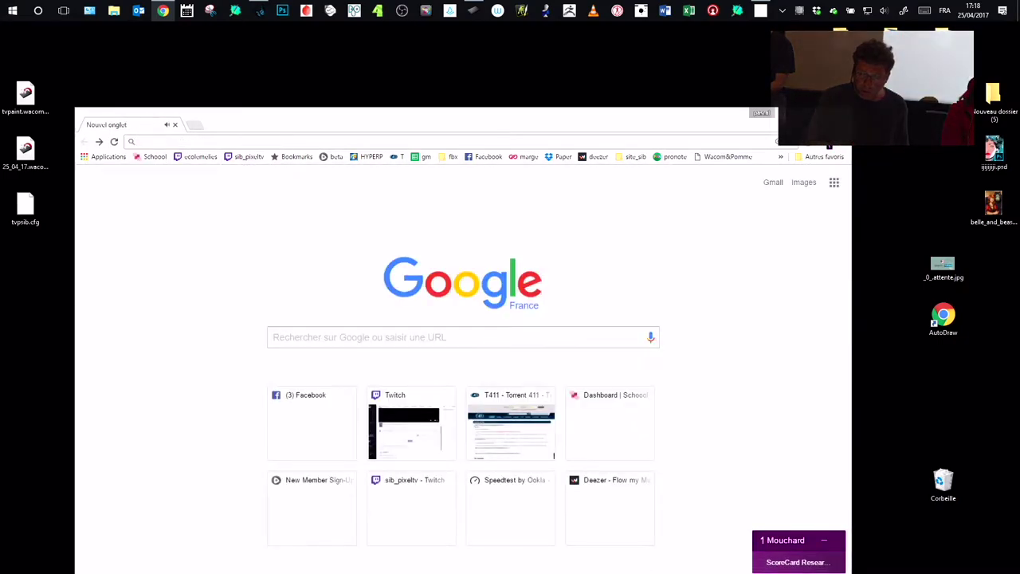
pyautogui.hotkey('alt', 'Right')
# Show the desktop, look through the open windows in the task switcher, and return to the desktop.
pyautogui.press('super+d')
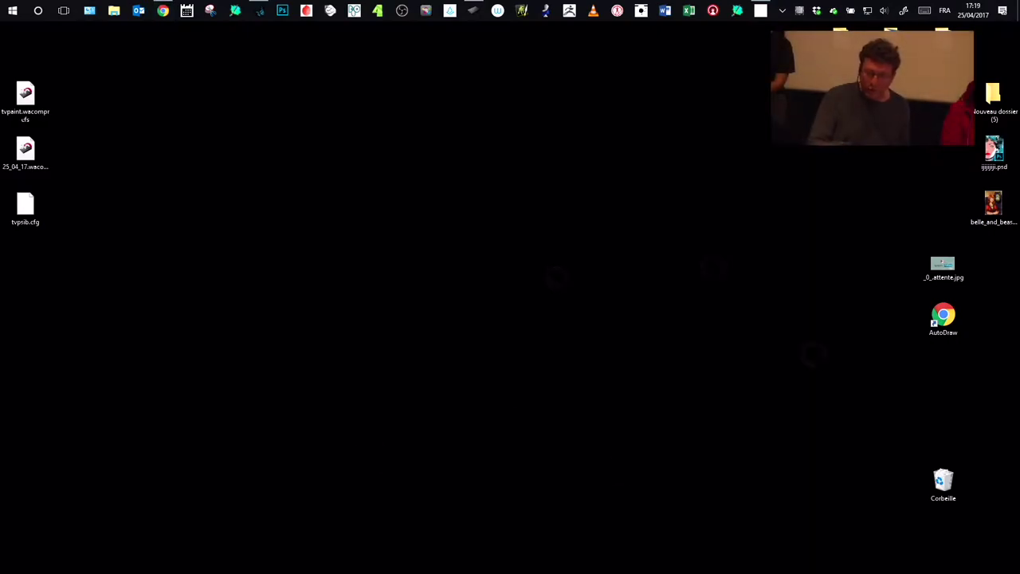
pyautogui.hotkey('alt', 'Tab')
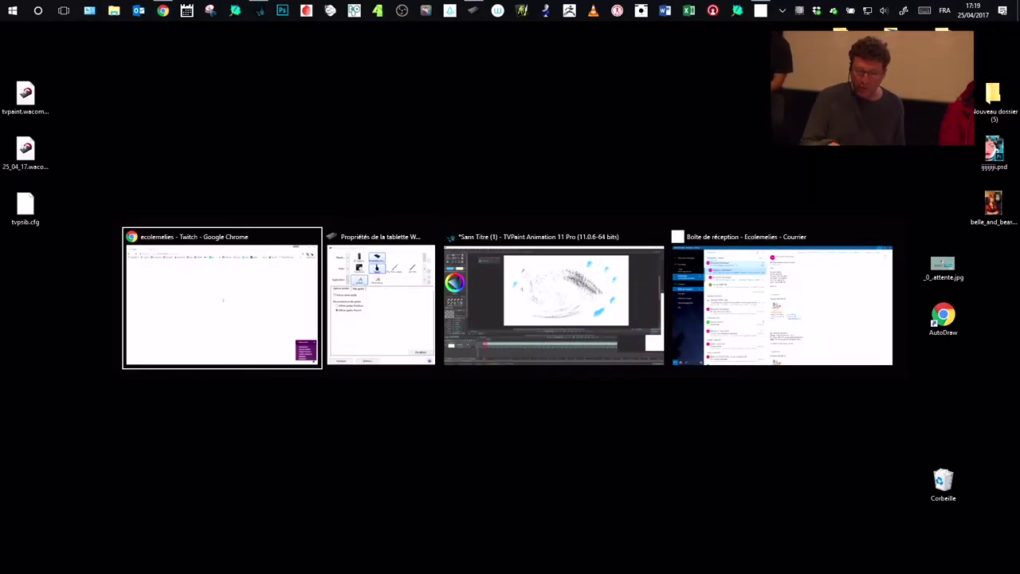
pyautogui.hotkey('alt', 'Tab')
pyautogui.hotkey('alt', 'Tab')
pyautogui.press('super+d')
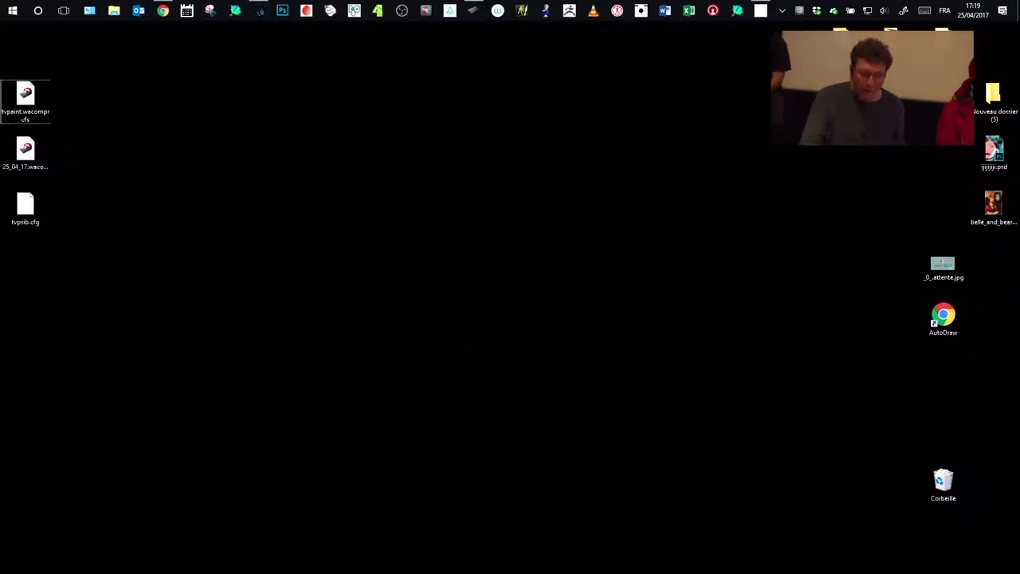
# Switch to TVPaint Animation and move the floating touch keyboard up over the lower part of the canvas.
pyautogui.click(263, 13)
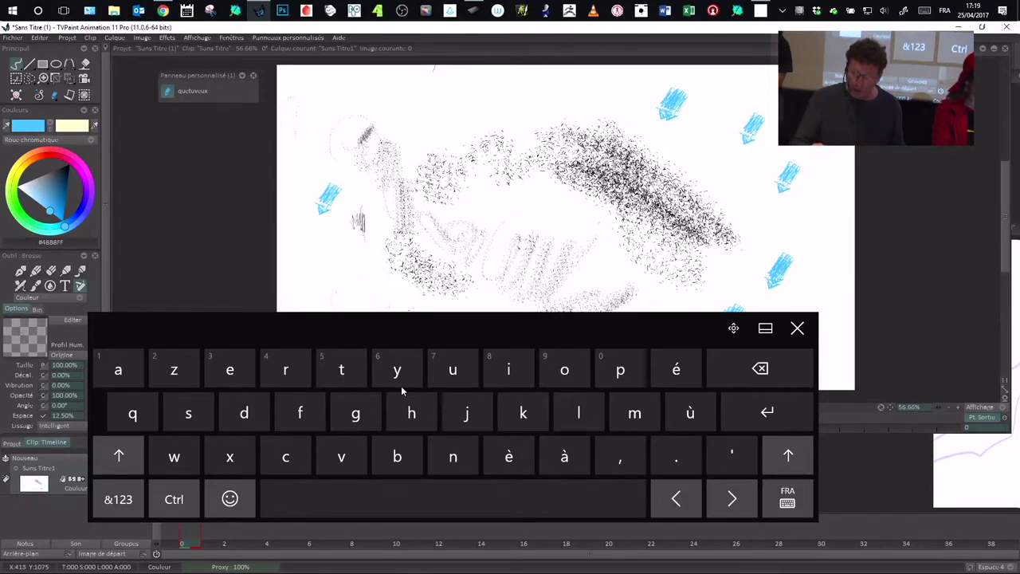
pyautogui.moveTo(733, 327); pyautogui.dragTo(715, 332)
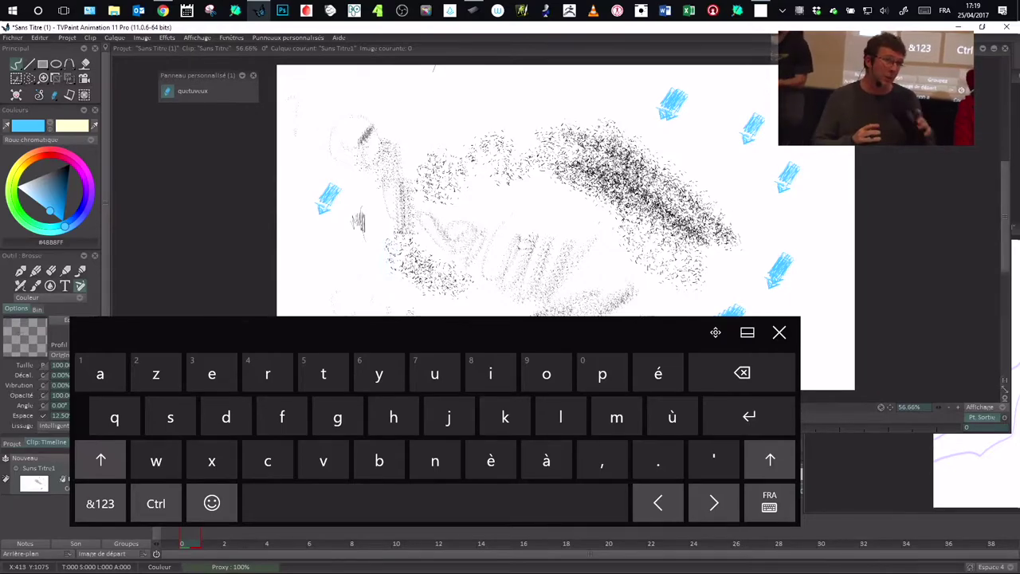
pyautogui.moveTo(566, 330); pyautogui.dragTo(615, 267)
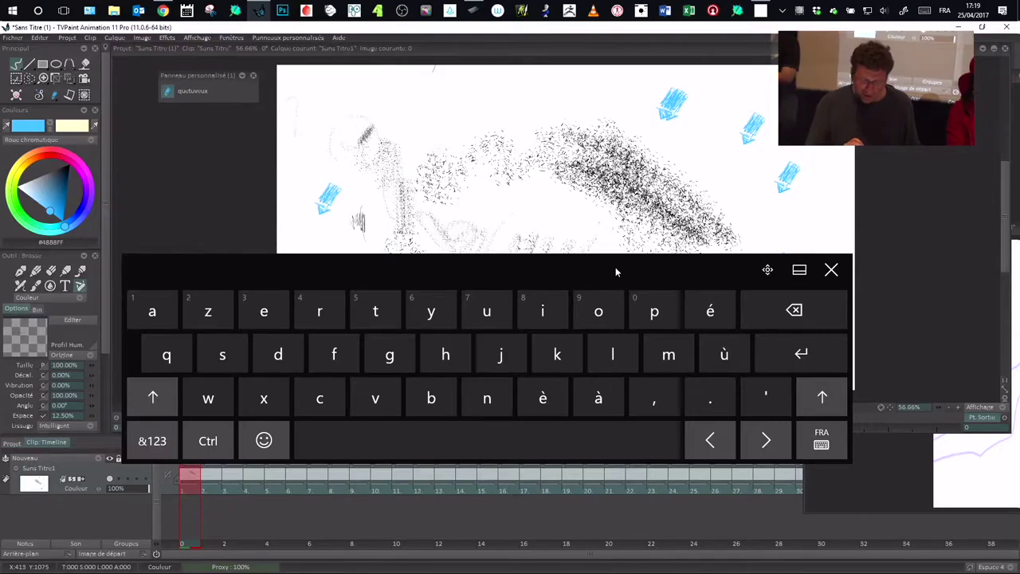
# Switch the touch keyboard to the split layout, to the handwriting panel, and finally to the full standard layout.
pyautogui.click(821, 441)
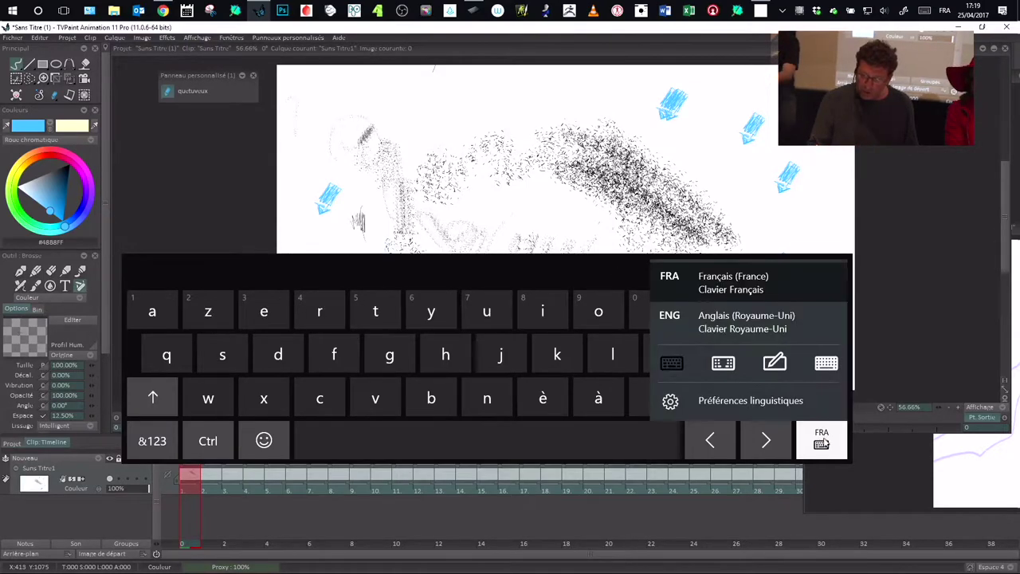
pyautogui.click(727, 364)
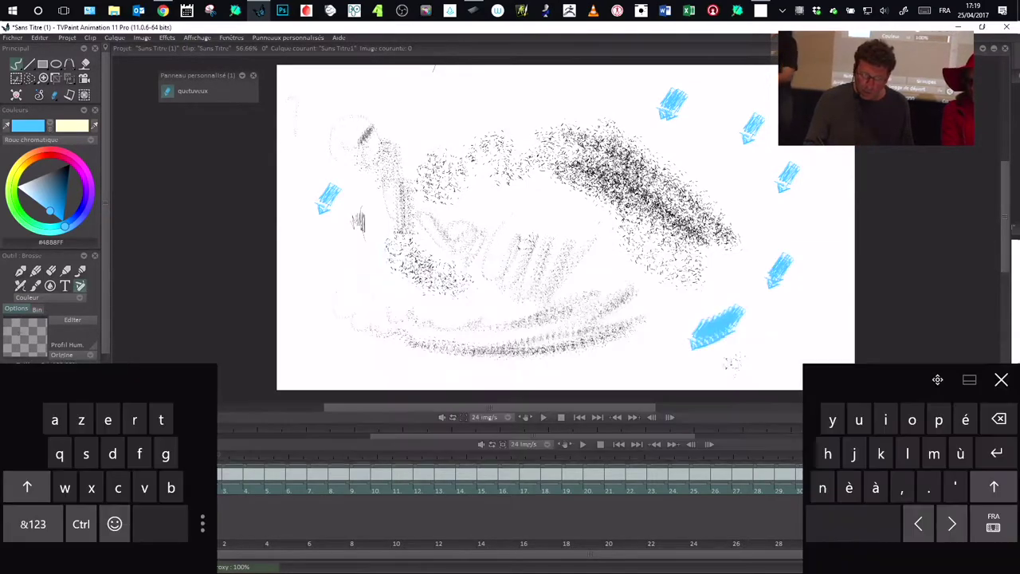
pyautogui.click(993, 523)
pyautogui.click(941, 446)
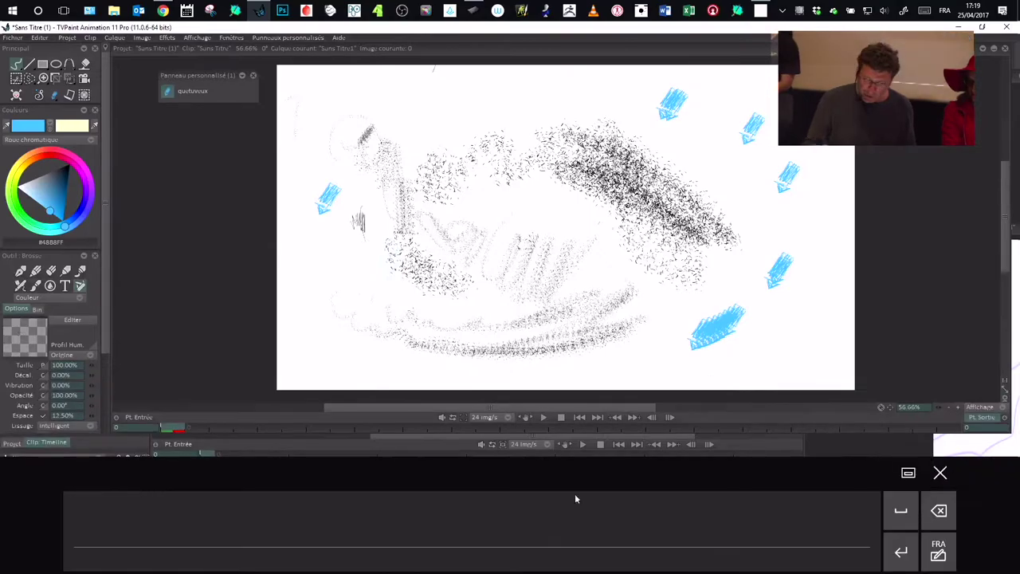
pyautogui.click(937, 551)
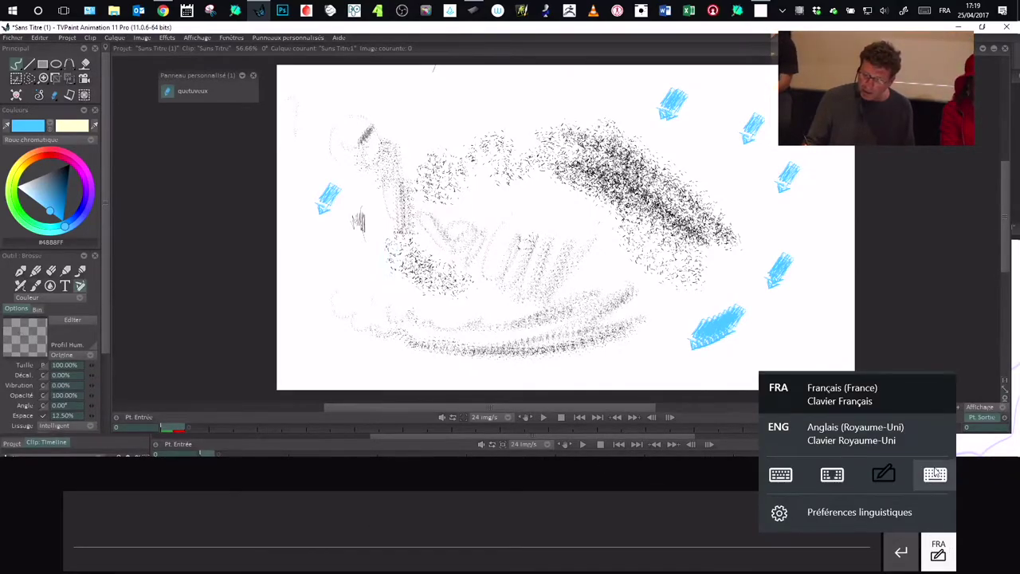
pyautogui.click(935, 474)
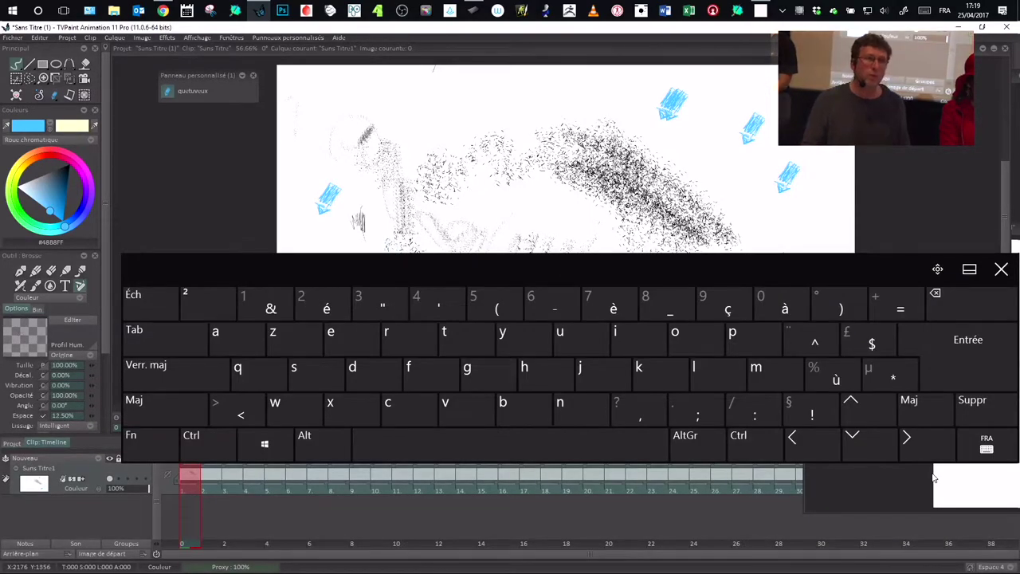
# Open the Windows device settings for typing (Saisie) and examine the touch keyboard options.
pyautogui.click(13, 10)
pyautogui.click(14, 395)
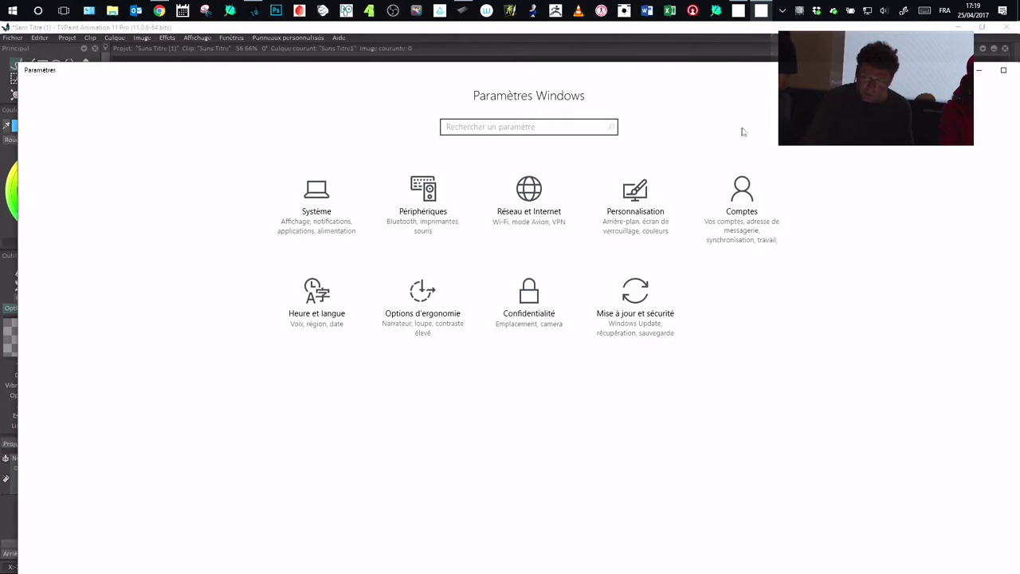
pyautogui.click(416, 205)
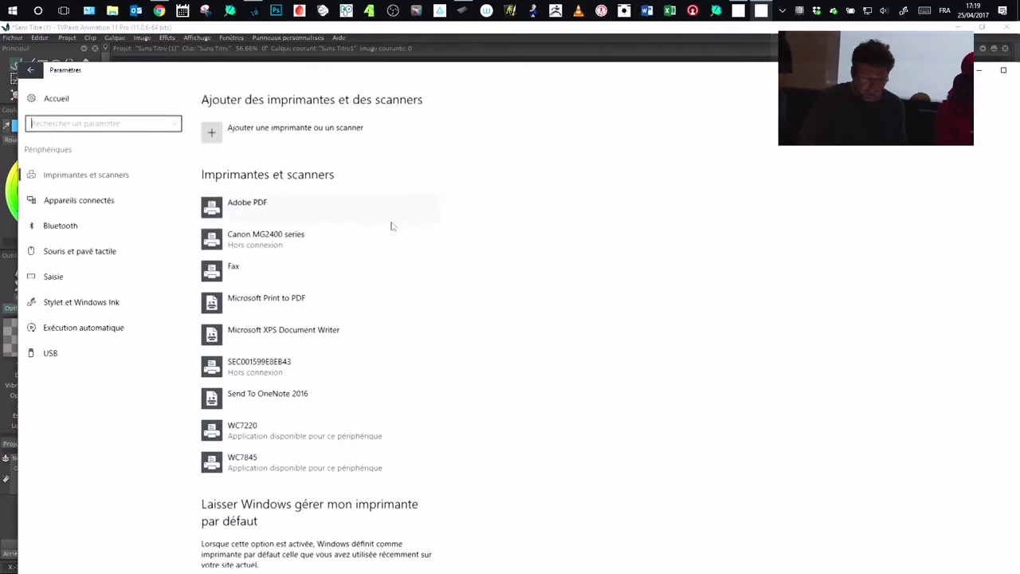
pyautogui.click(93, 281)
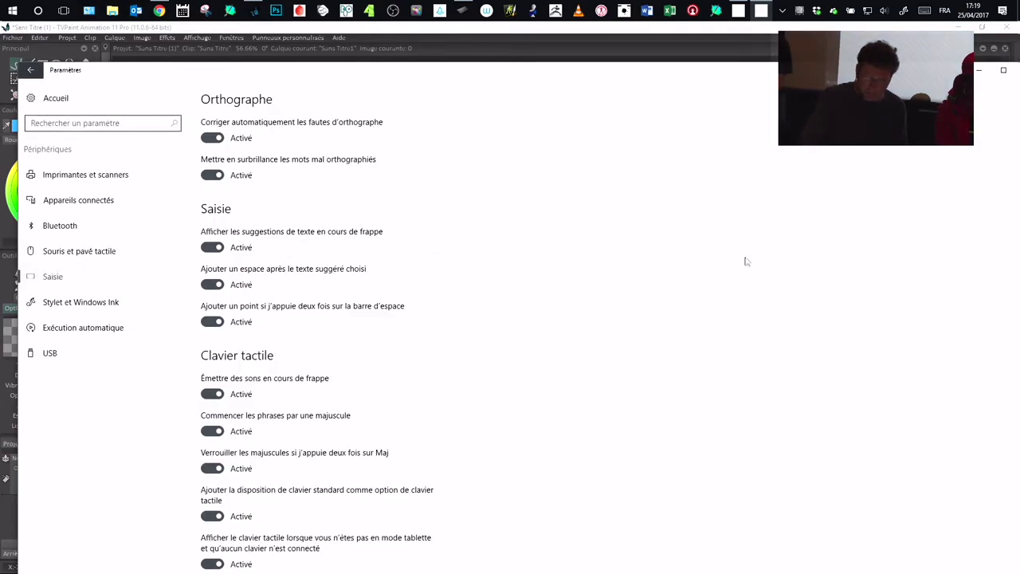
pyautogui.moveTo(876, 69); pyautogui.dragTo(830, 54)
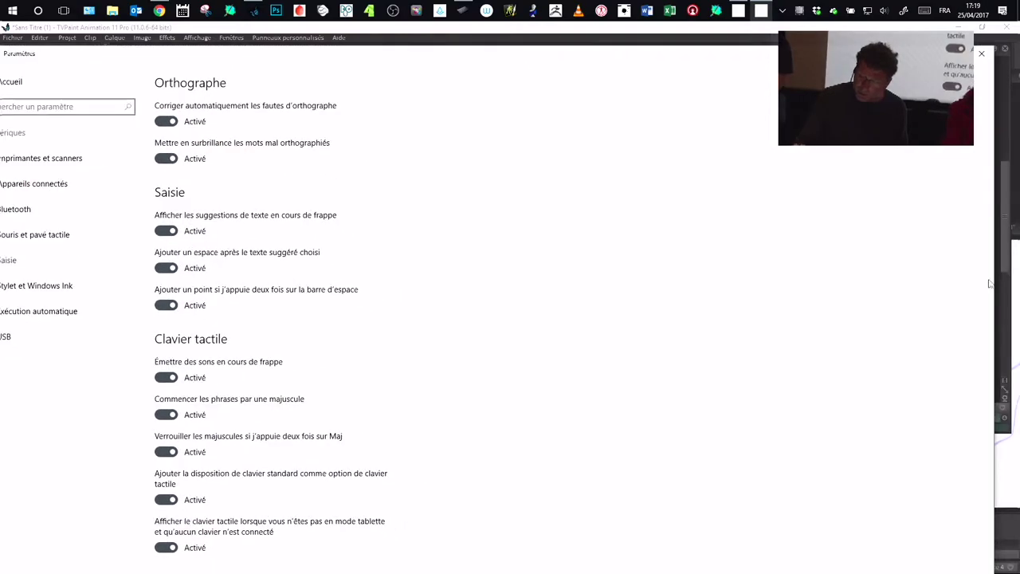
pyautogui.click(189, 542)
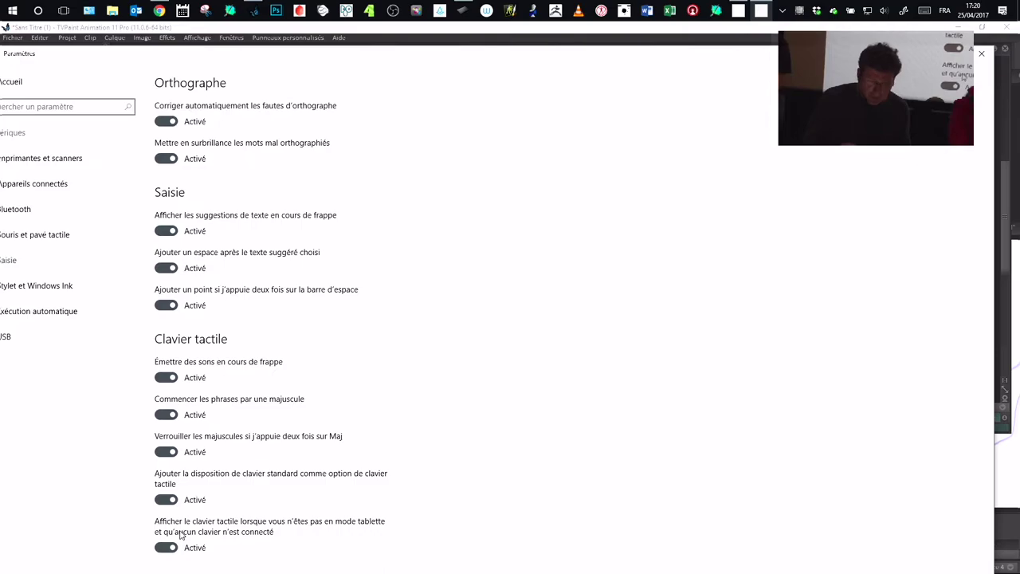
pyautogui.moveTo(227, 61); pyautogui.dragTo(293, 60)
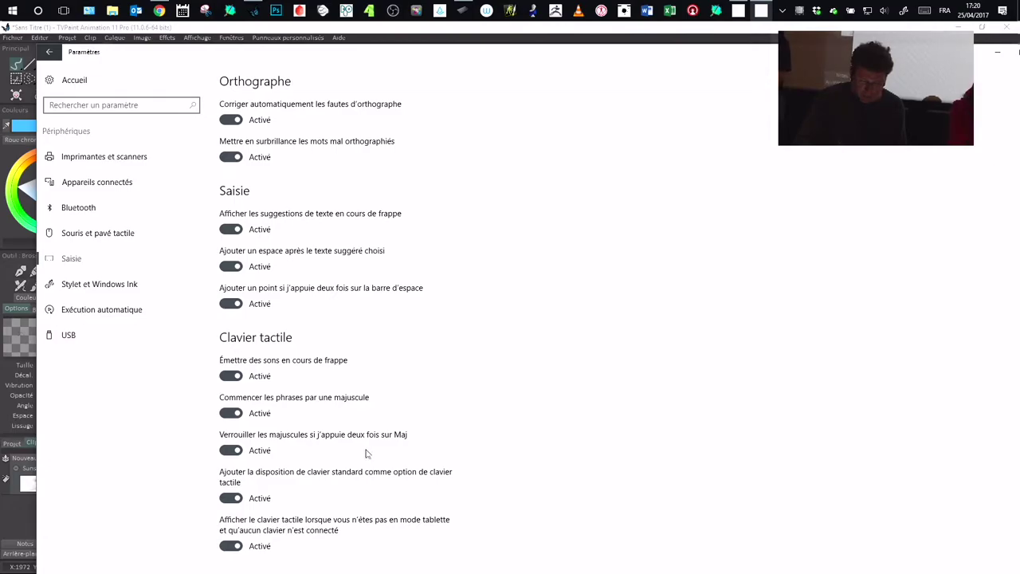
# Turn the option that adds the standard layout to the touch keyboard off and on again, and close the Windows settings.
pyautogui.click(231, 498)
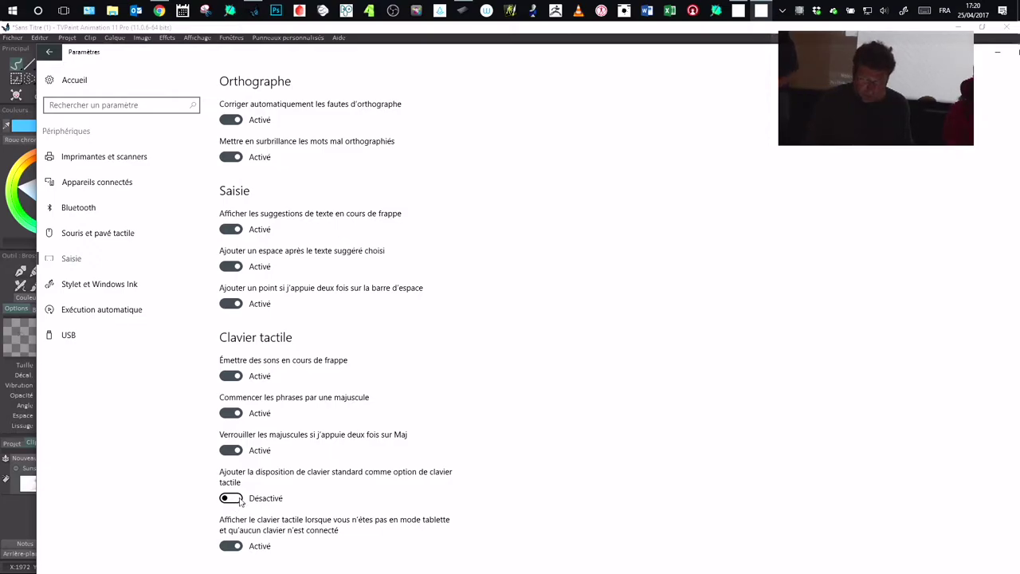
pyautogui.click(234, 499)
pyautogui.moveTo(798, 58); pyautogui.dragTo(719, 88)
pyautogui.click(967, 82)
# Reopen the touch keyboard in the standard layout and try out its Ctrl and Alt modifiers, leaving them released.
pyautogui.click(922, 12)
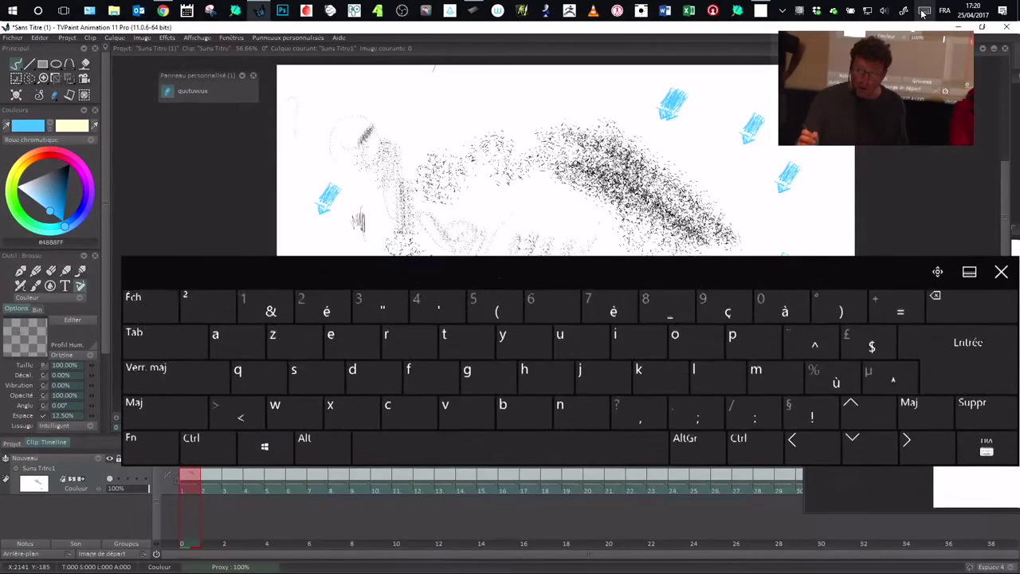
pyautogui.click(206, 446)
pyautogui.click(307, 444)
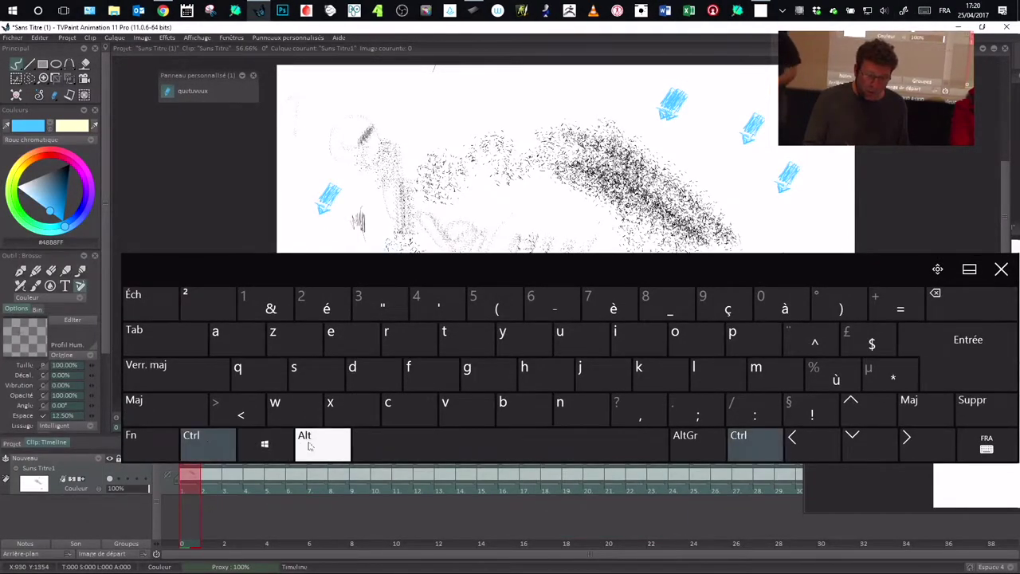
pyautogui.click(466, 338)
pyautogui.click(210, 439)
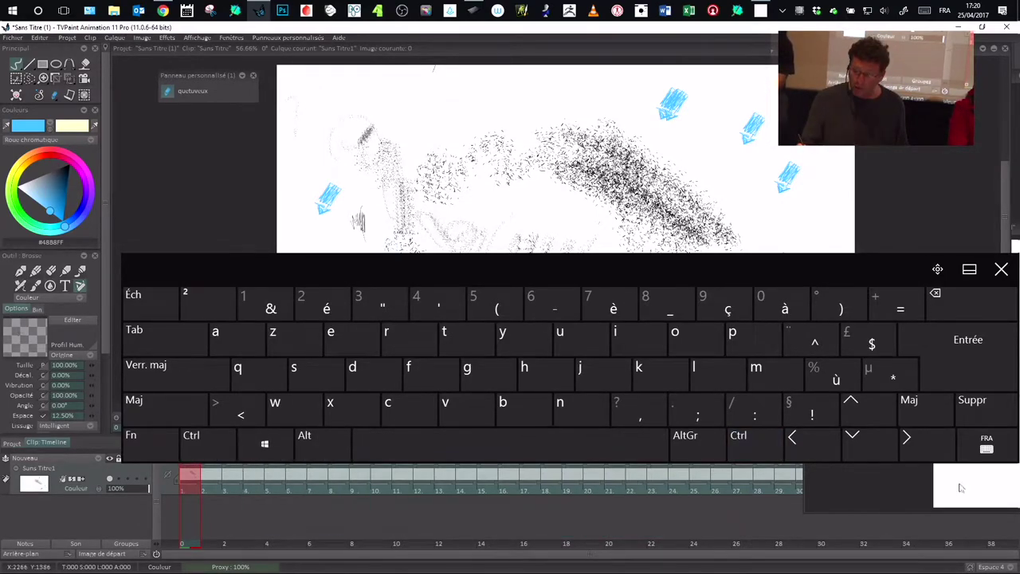
# Return the touch keyboard to the compact layout, toggle its Ctrl modifier, and close the keyboard.
pyautogui.click(986, 443)
pyautogui.click(841, 369)
pyautogui.click(207, 439)
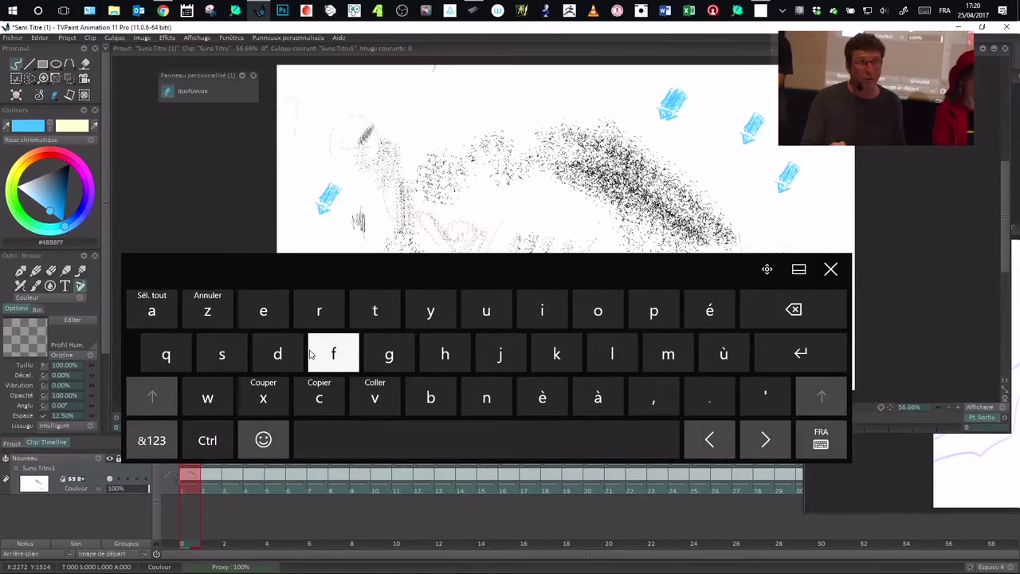
pyautogui.click(831, 269)
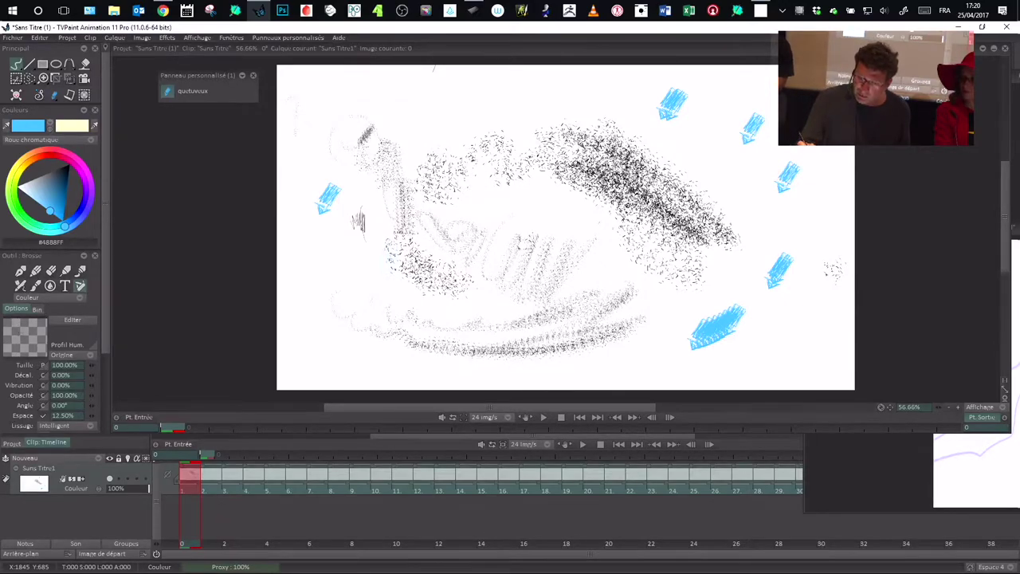
# Show and hide the touch keyboard once, and paint a grainy black brush stroke in the middle of the drawing.
pyautogui.click(922, 11)
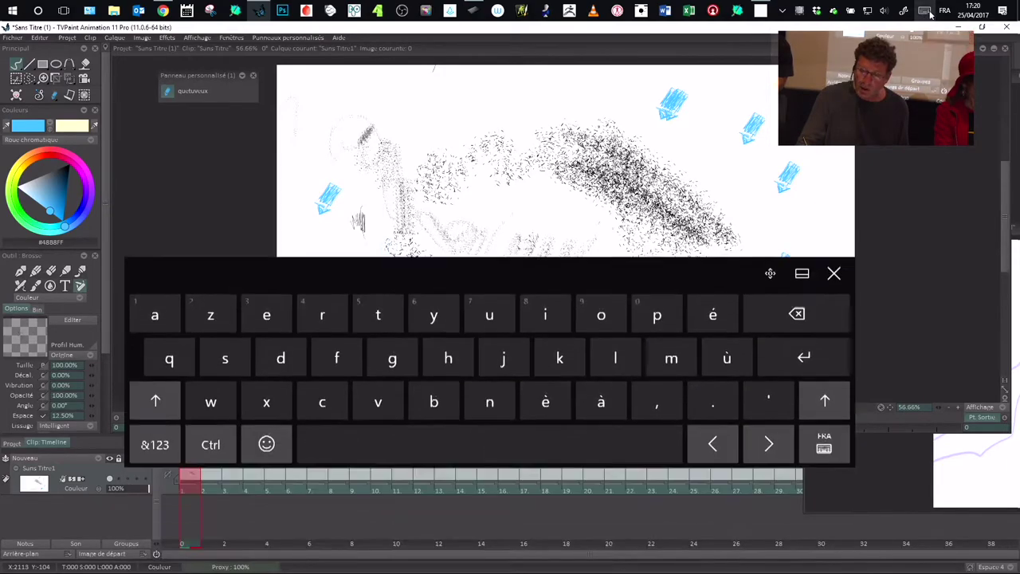
pyautogui.click(929, 15)
pyautogui.moveTo(552, 218); pyautogui.dragTo(589, 271)
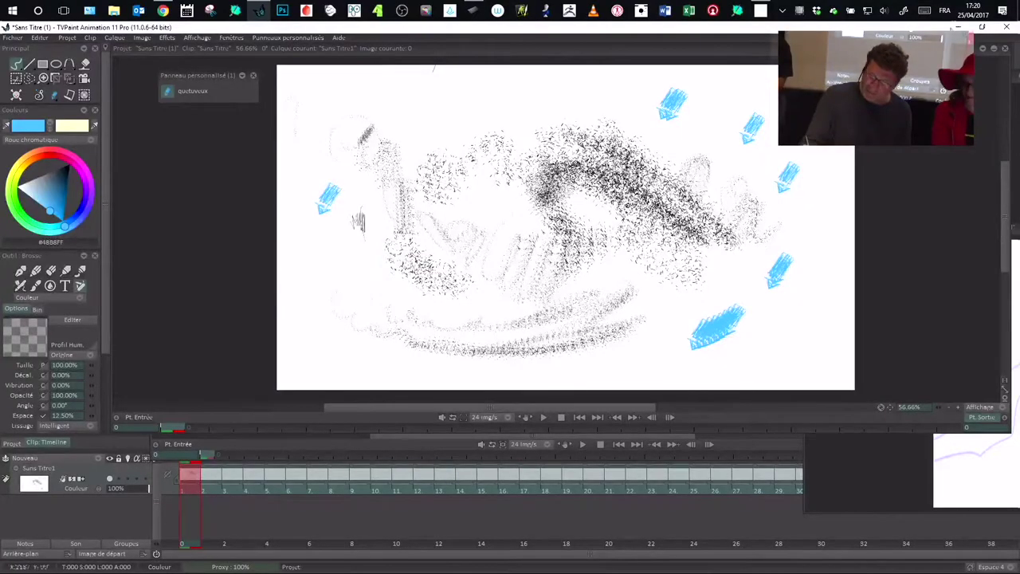
# Show the desktop and open the custom gesture settings (Mes gestes) in the Wacom tablet properties.
pyautogui.press('super+d')
pyautogui.click(476, 12)
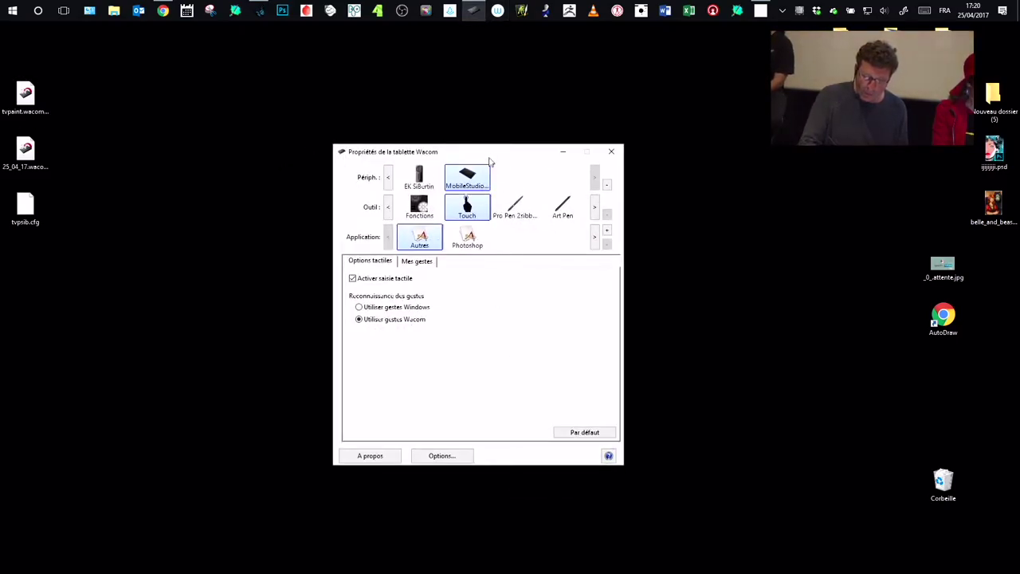
pyautogui.click(419, 264)
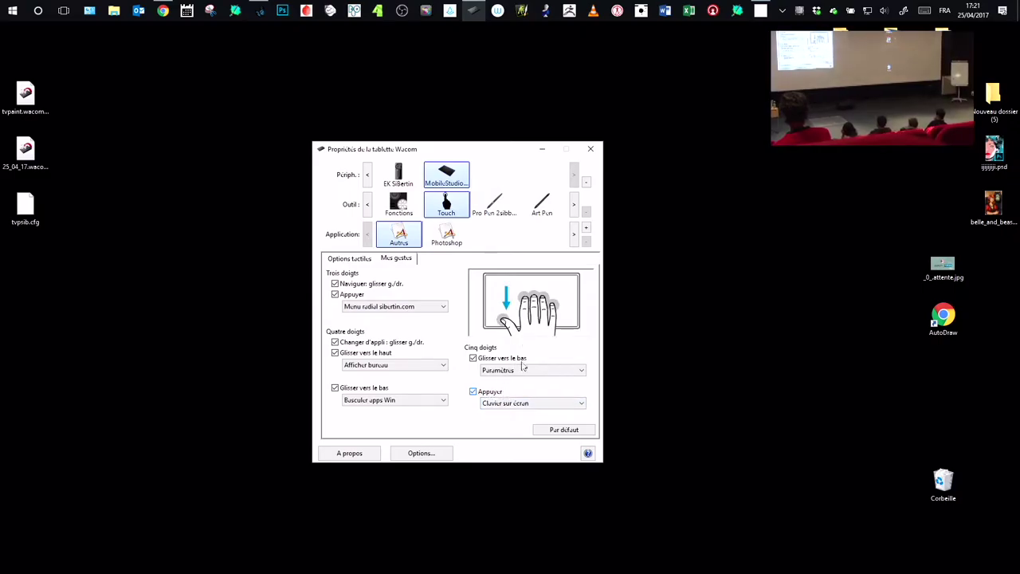
# Browse the functions available for the five-finger tap and open its keystroke definition, cancelling without changes.
pyautogui.click(558, 403)
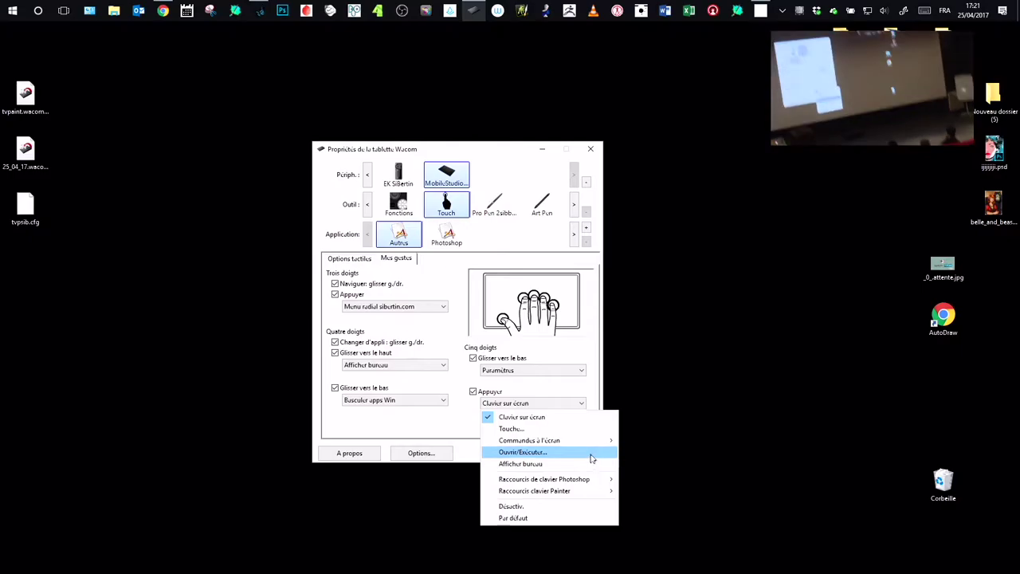
pyautogui.moveTo(595, 440)
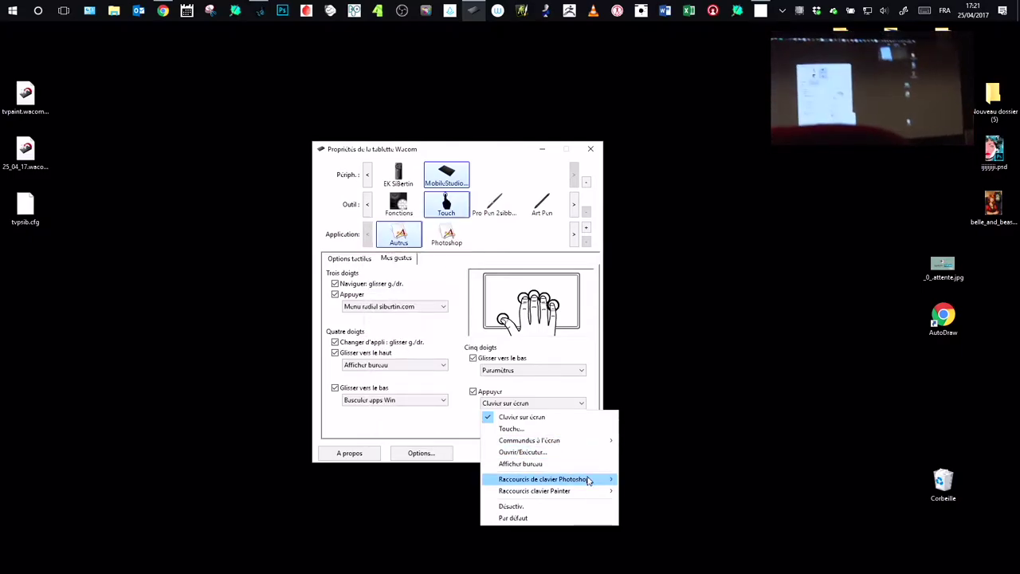
pyautogui.moveTo(587, 492)
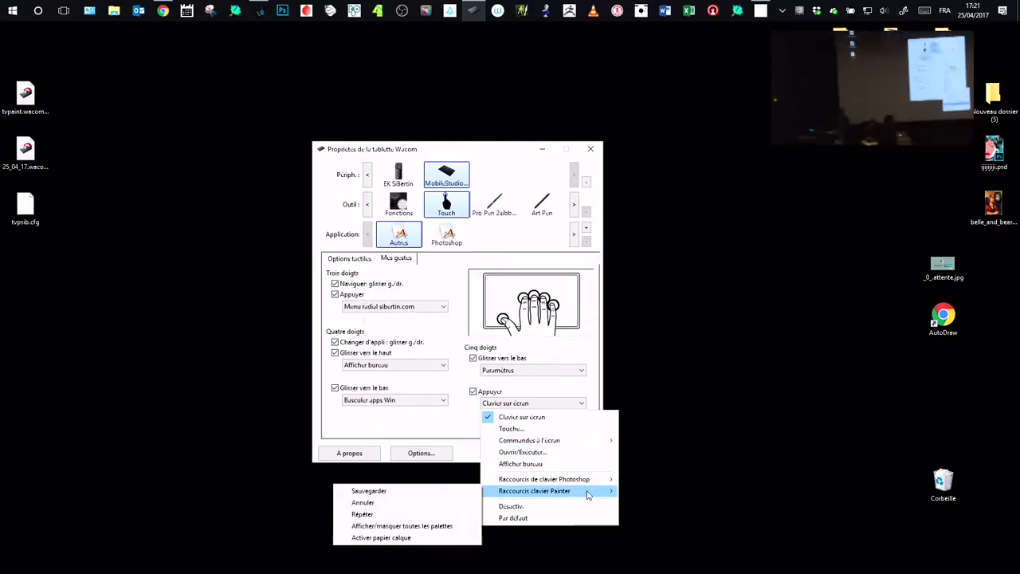
pyautogui.click(576, 429)
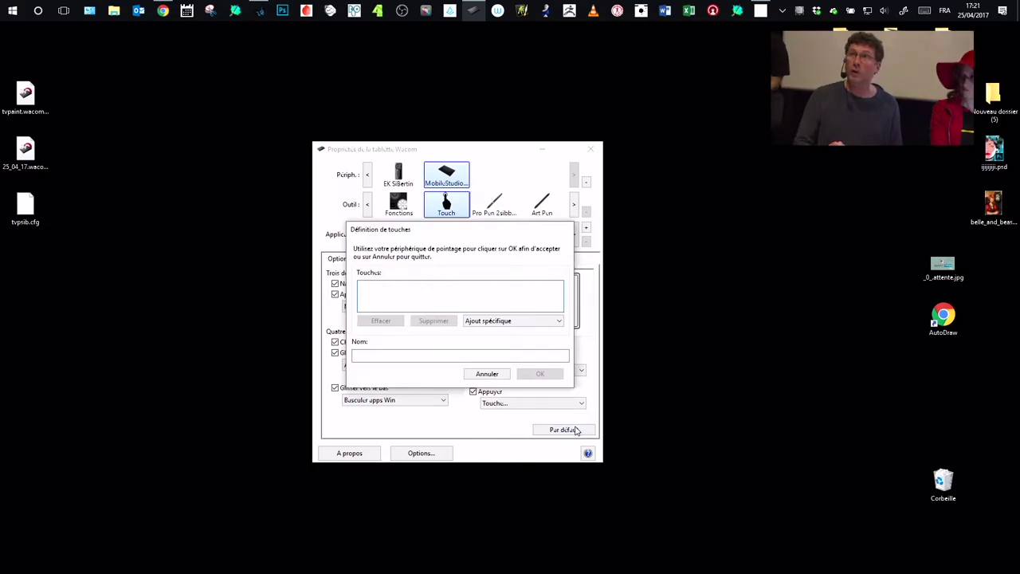
pyautogui.moveTo(460, 232); pyautogui.dragTo(463, 233)
pyautogui.click(489, 375)
pyautogui.moveTo(476, 153); pyautogui.dragTo(528, 168)
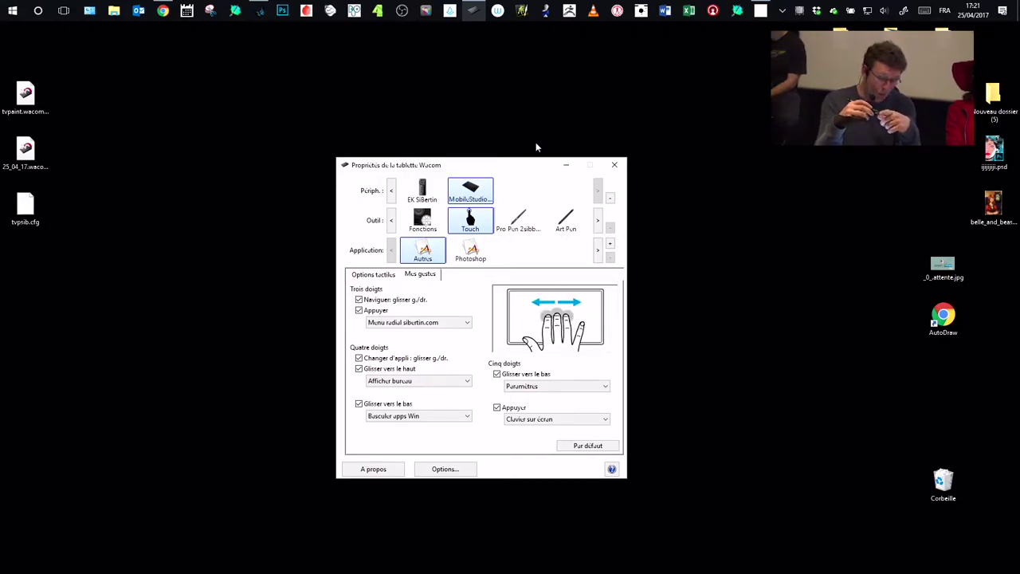
pyautogui.moveTo(515, 172); pyautogui.dragTo(508, 168)
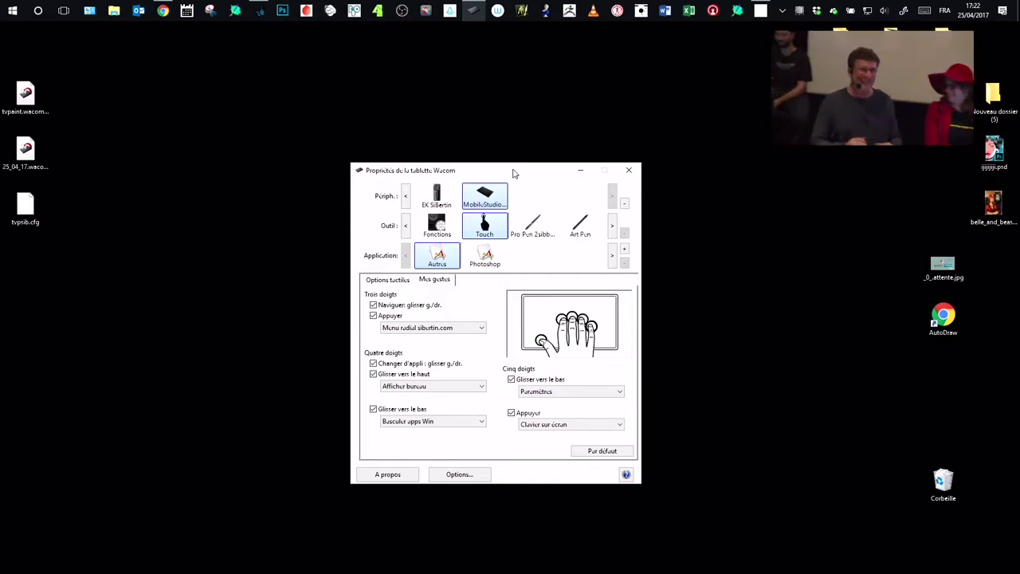
pyautogui.moveTo(526, 175); pyautogui.dragTo(491, 164)
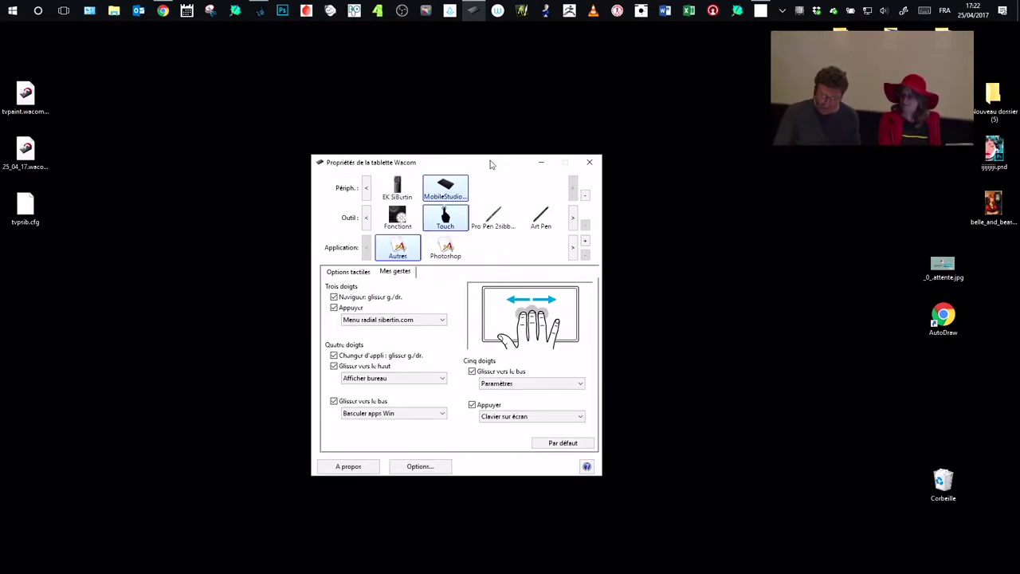
pyautogui.moveTo(482, 174); pyautogui.dragTo(471, 173)
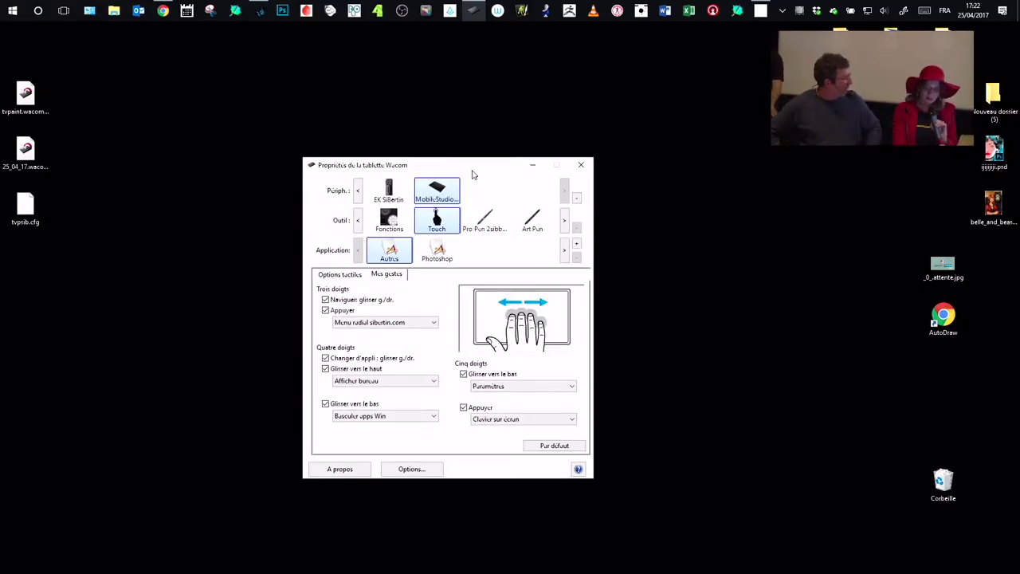
pyautogui.moveTo(472, 174); pyautogui.dragTo(477, 167)
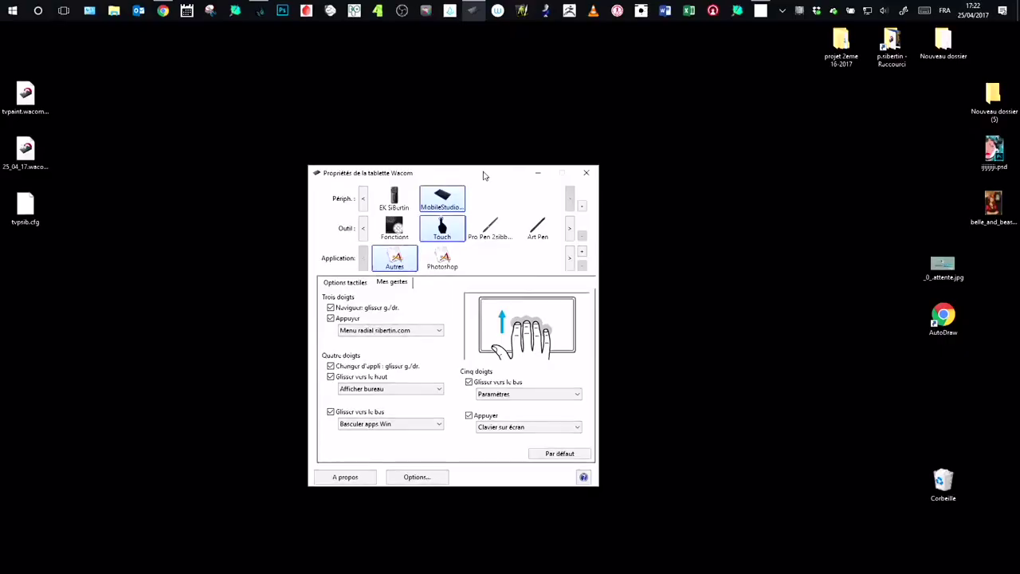
pyautogui.moveTo(467, 173); pyautogui.dragTo(489, 172)
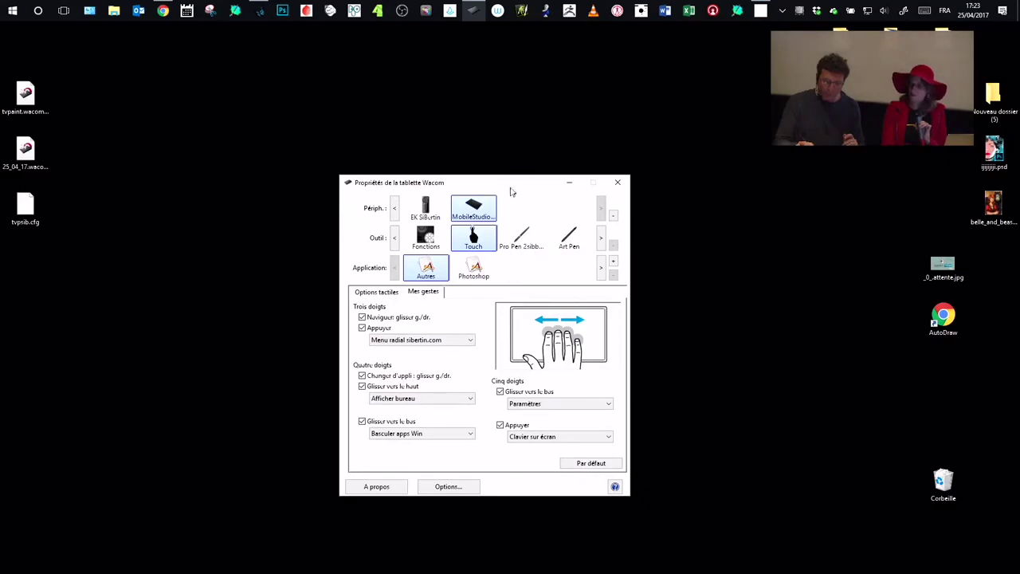
pyautogui.rightClick(509, 186)
pyautogui.click(510, 185)
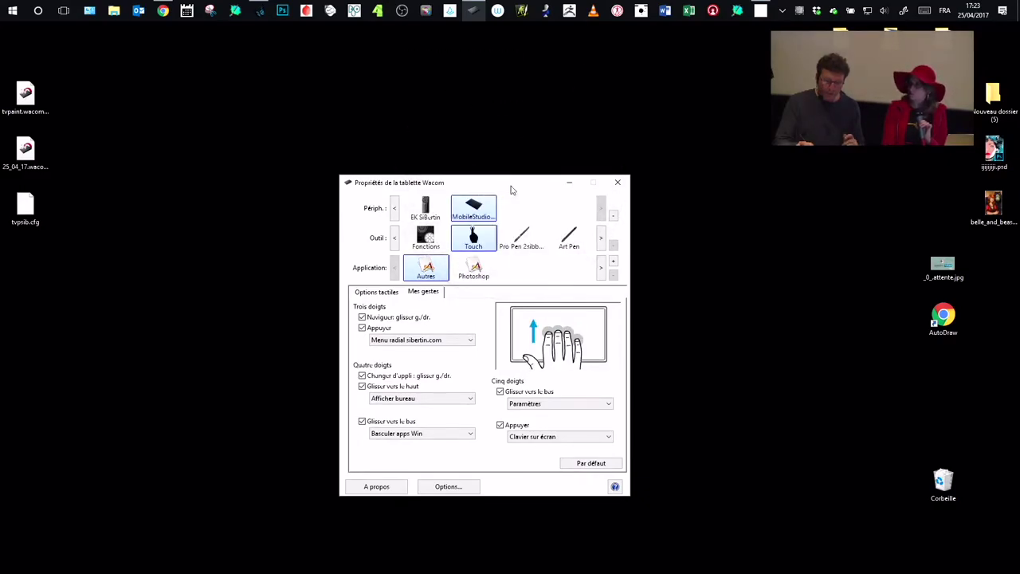
# Open and close the "Menu radial sibertin.com" radial menu three times around the Wacom tablet properties window.
pyautogui.rightClick(511, 187)
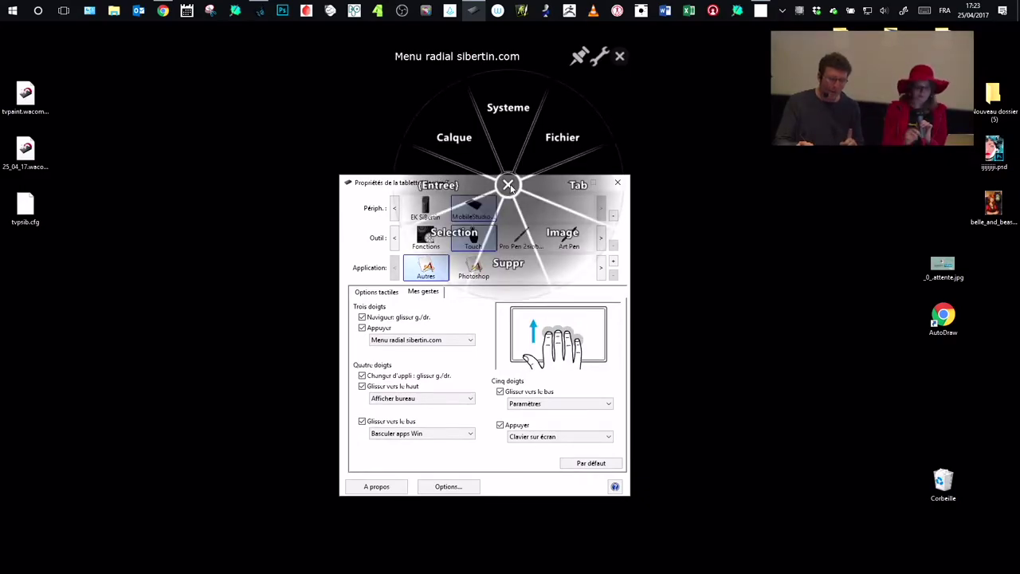
pyautogui.click(511, 188)
pyautogui.rightClick(522, 157)
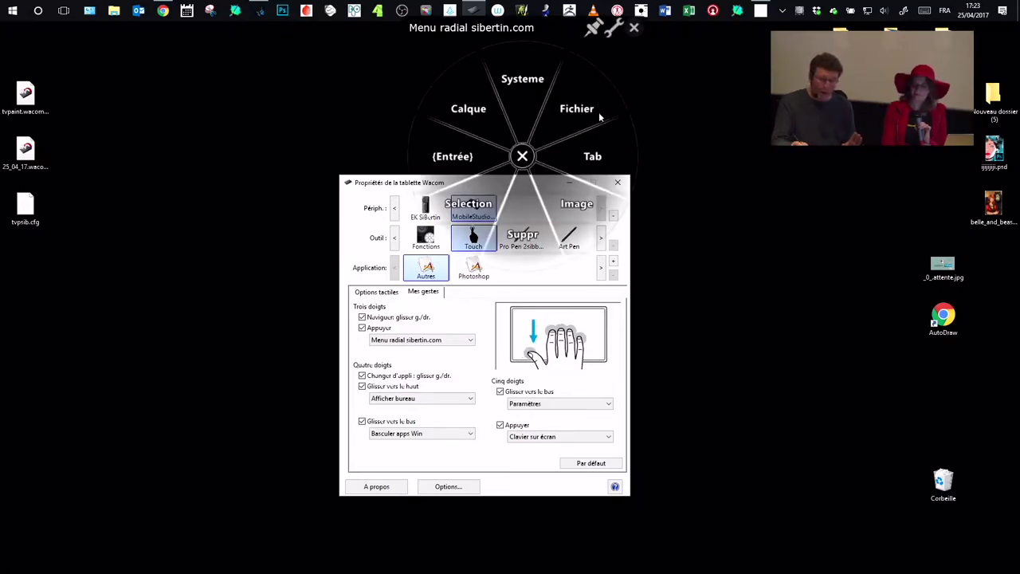
pyautogui.click(569, 159)
pyautogui.rightClick(519, 140)
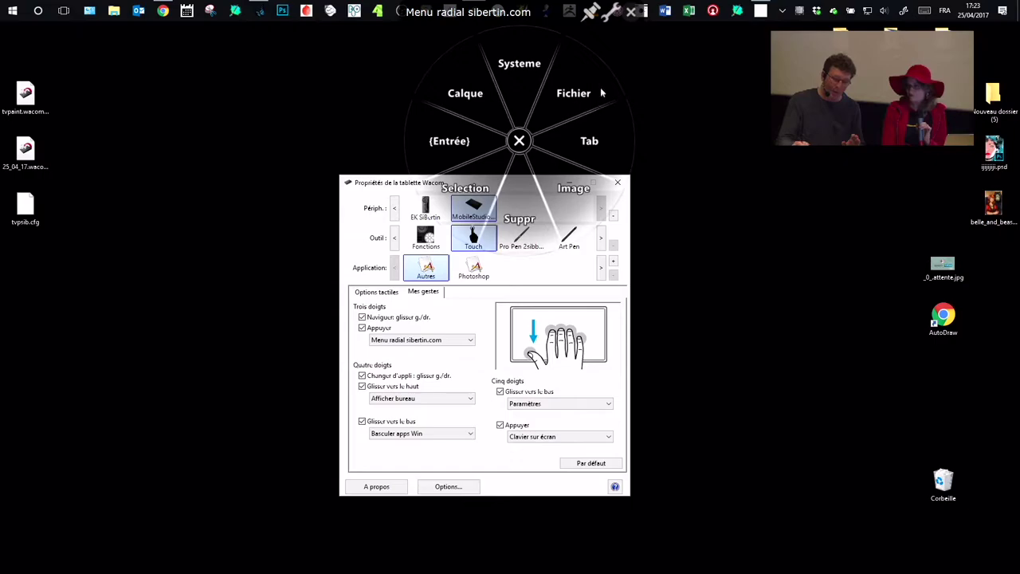
pyautogui.click(526, 140)
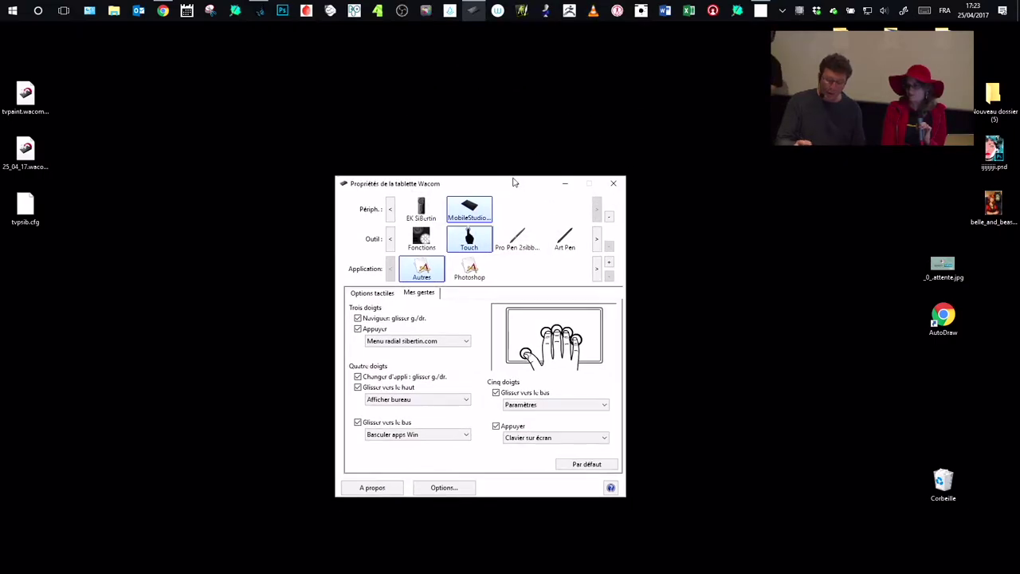
# Switch to TVPaint Animation and erase part of the grainy strokes in the drawing's lower-left middle with the Gomme tool.
pyautogui.click(260, 11)
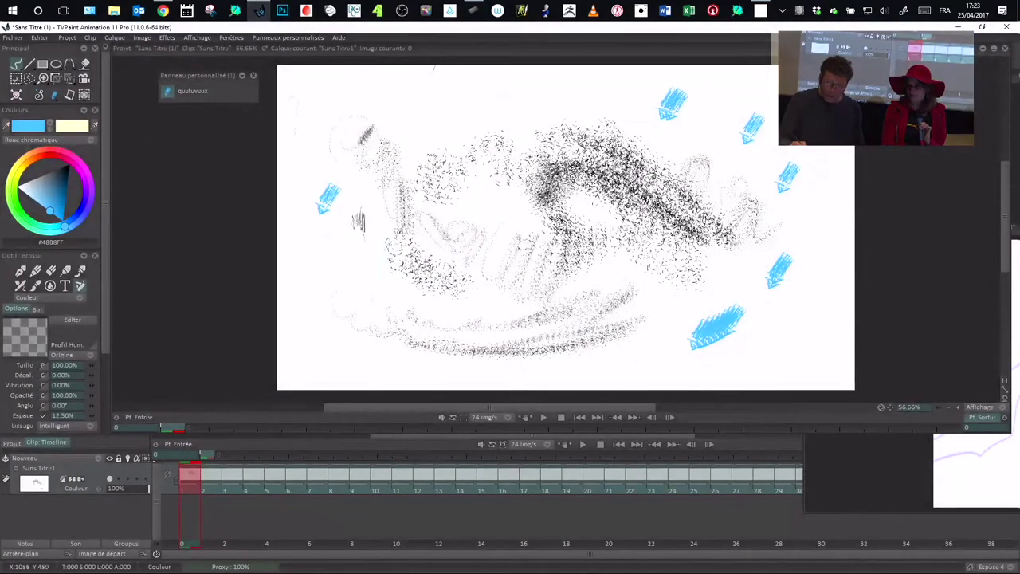
pyautogui.press('e')
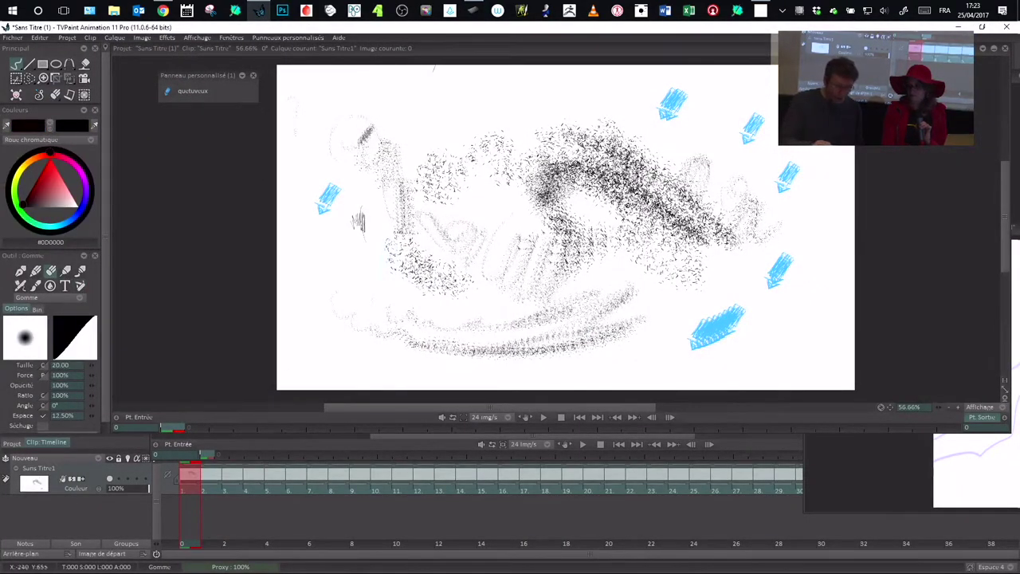
pyautogui.click(51, 271)
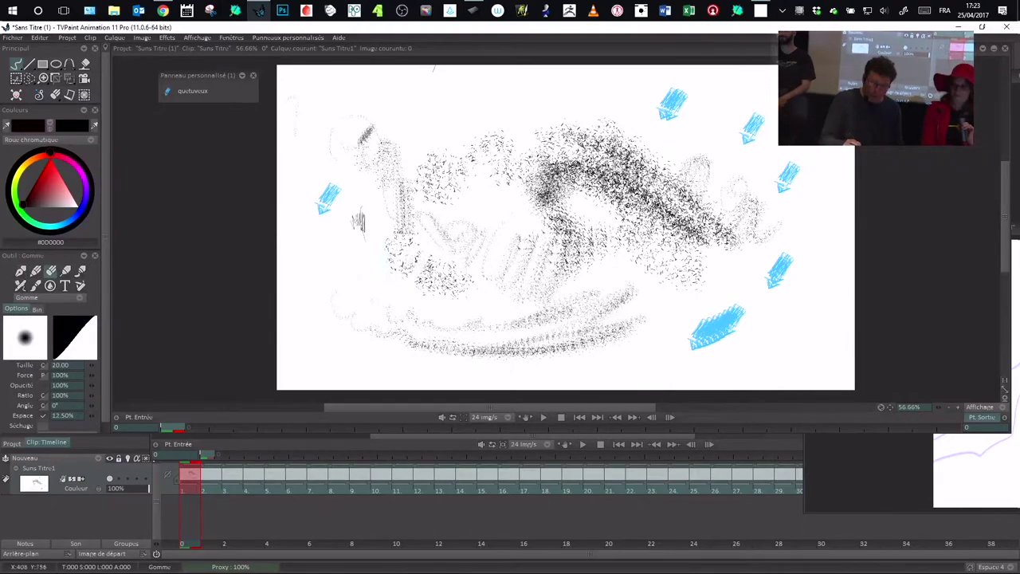
pyautogui.moveTo(442, 230)
pyautogui.mouseDown()
pyautogui.moveTo(430, 279)
pyautogui.moveTo(452, 288)
pyautogui.moveTo(442, 242)
pyautogui.moveTo(451, 282)
pyautogui.moveTo(457, 234)
pyautogui.mouseUp()
pyautogui.press('b')
pyautogui.moveTo(427, 275)
pyautogui.mouseDown()
pyautogui.moveTo(478, 228)
pyautogui.moveTo(440, 285)
pyautogui.mouseUp()
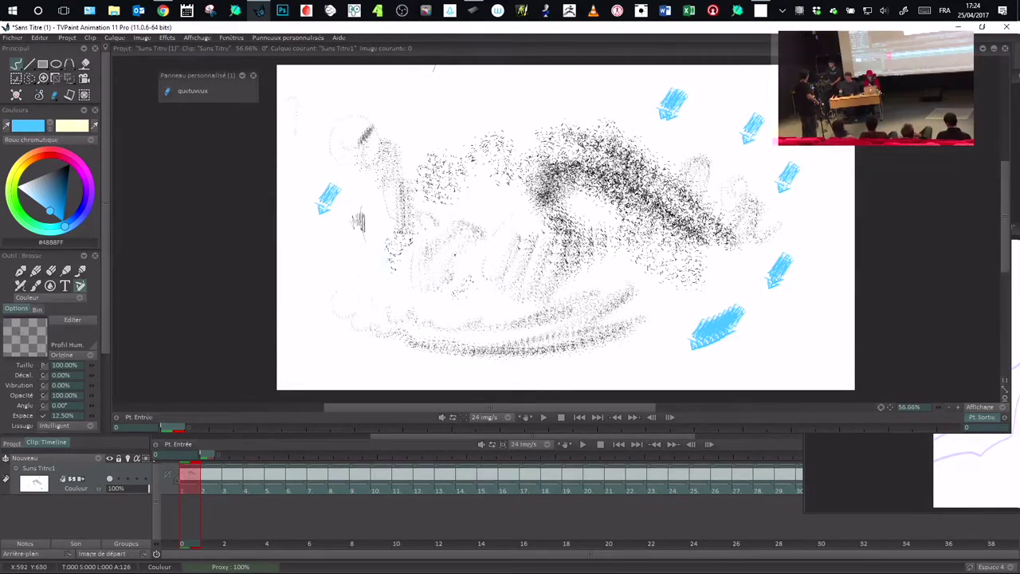
# Hatch the dark central shape in blue with the Plume tool at size 2.00 and erase diagonal strips across it with Gomme.
pyautogui.click(24, 272)
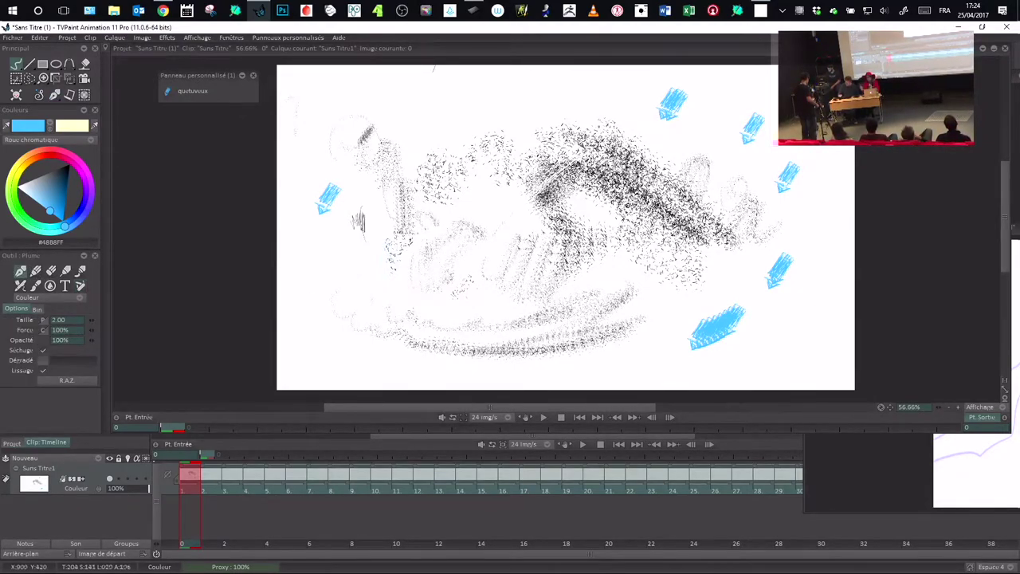
pyautogui.press('e')
pyautogui.moveTo(549, 215)
pyautogui.mouseDown()
pyautogui.moveTo(586, 164)
pyautogui.moveTo(618, 162)
pyautogui.moveTo(622, 223)
pyautogui.mouseUp()
pyautogui.press('e')
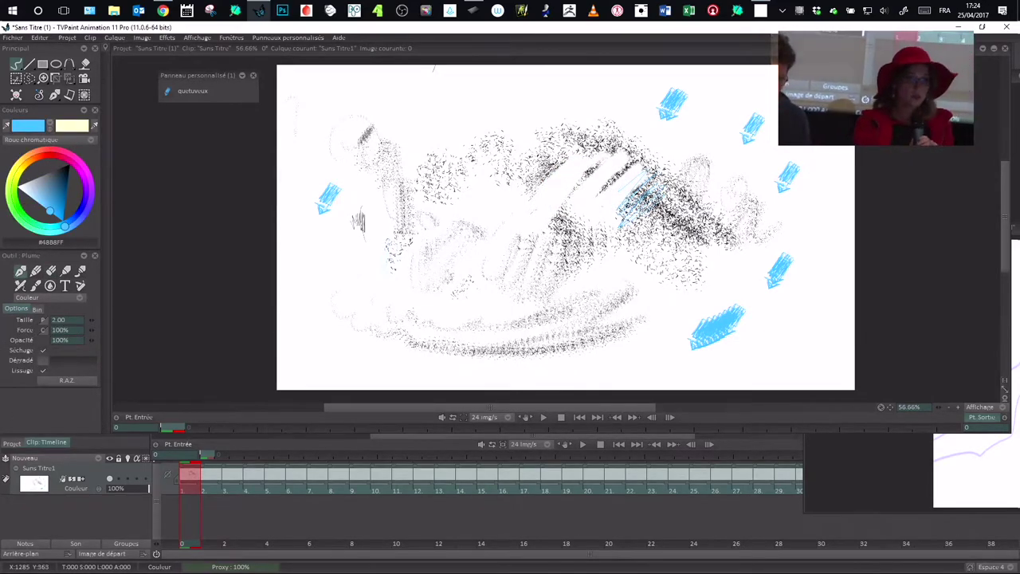
pyautogui.press('e')
pyautogui.moveTo(621, 153); pyautogui.dragTo(591, 204)
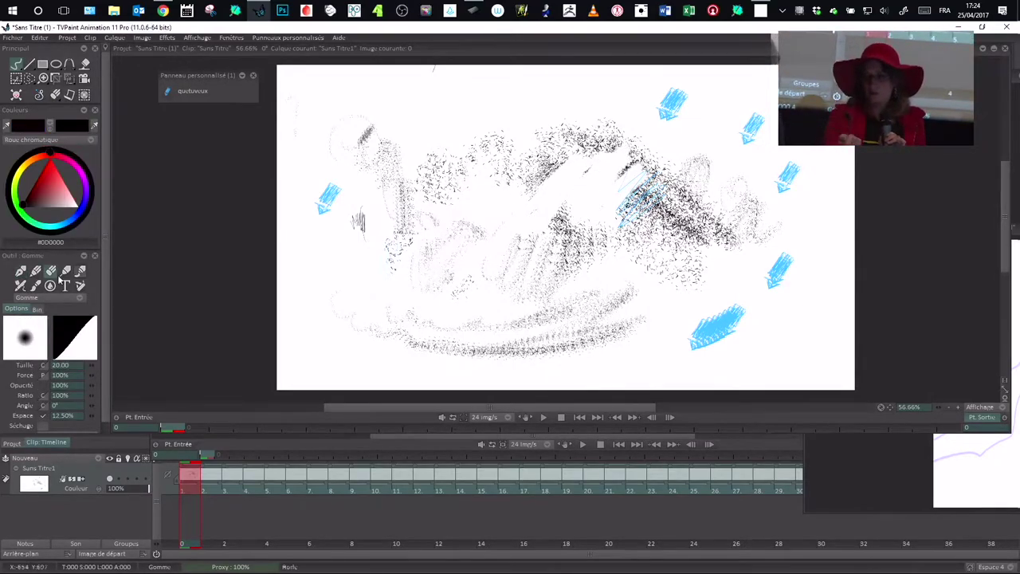
# Paint a thick black airbrush blob in the middle of the drawing and add a thin blue pen line beside it.
pyautogui.click(22, 285)
pyautogui.moveTo(529, 213)
pyautogui.mouseDown()
pyautogui.moveTo(588, 186)
pyautogui.moveTo(546, 231)
pyautogui.mouseUp()
pyautogui.press('n')
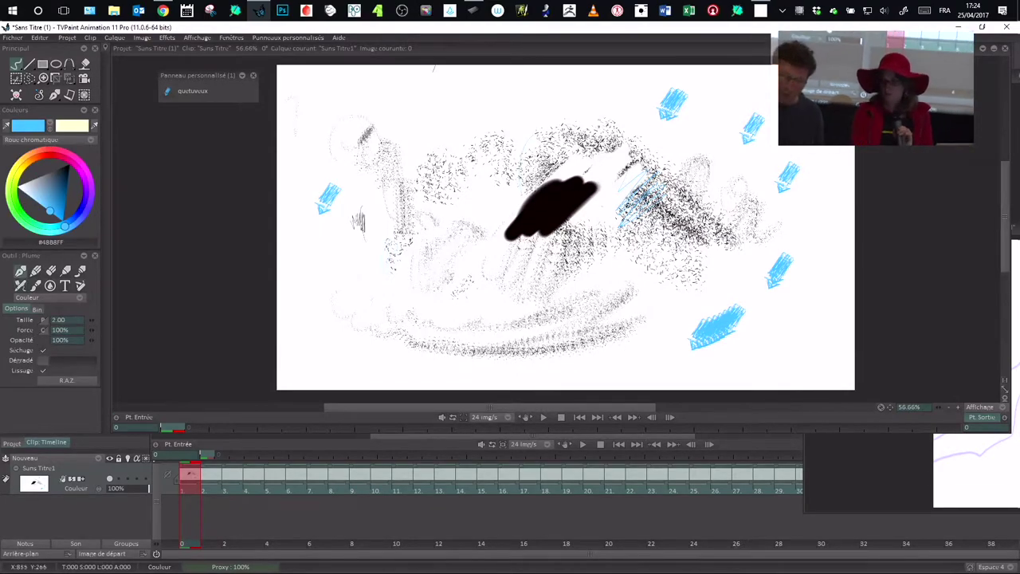
pyautogui.moveTo(535, 133); pyautogui.dragTo(527, 206)
# Clear the canvas and sketch a thin black nose curve with the Plume tool at size 2.00.
pyautogui.press('p')
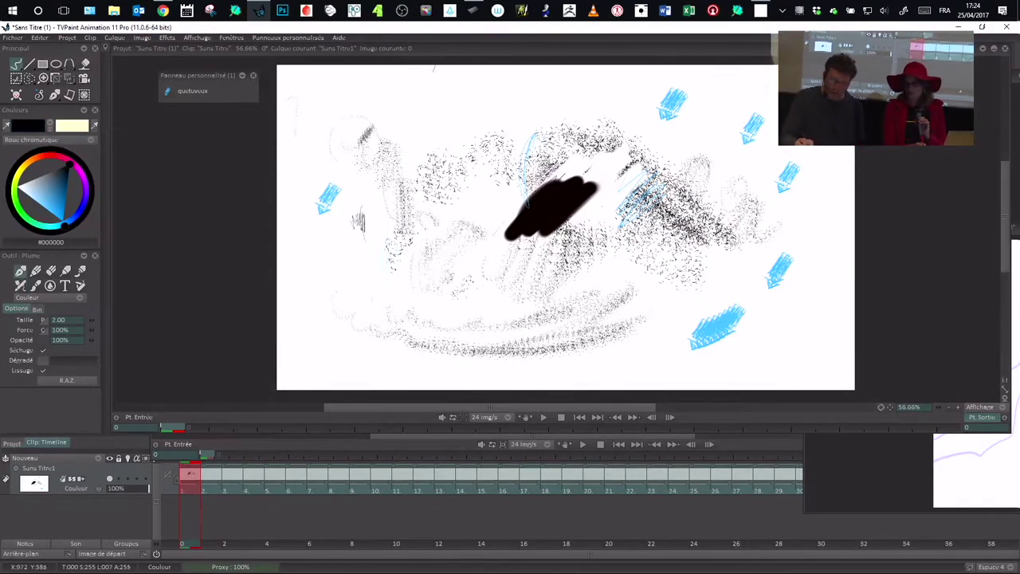
pyautogui.rightClick(566, 183)
pyautogui.click(602, 243)
pyautogui.click(602, 248)
pyautogui.click(18, 94)
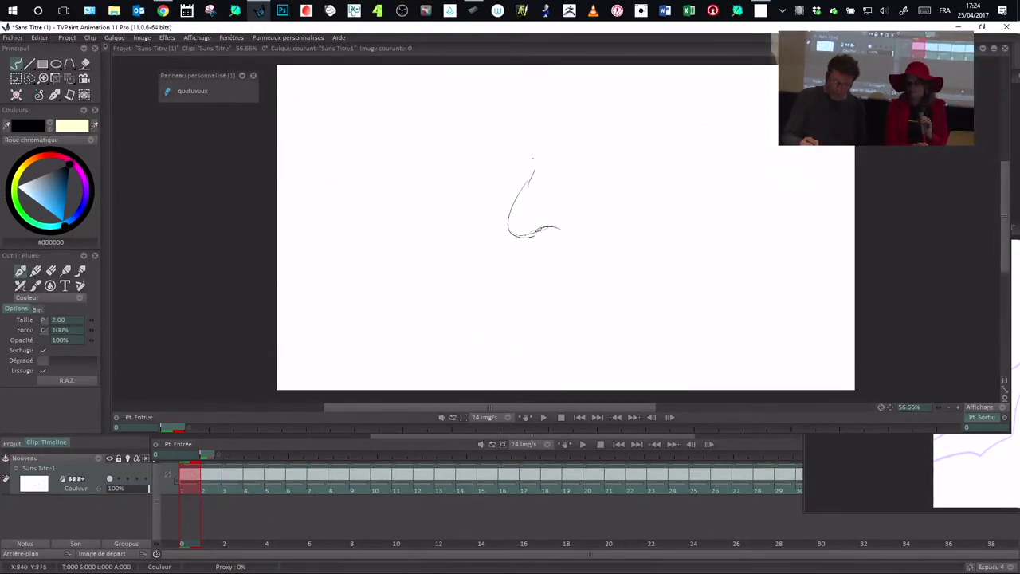
# Airbrush soft black strokes at size 25.00 along the forehead and under the nose curve.
pyautogui.press('a')
pyautogui.moveTo(537, 170)
pyautogui.mouseDown()
pyautogui.moveTo(580, 142)
pyautogui.moveTo(613, 137)
pyautogui.mouseUp()
pyautogui.moveTo(529, 173)
pyautogui.mouseDown()
pyautogui.moveTo(558, 221)
pyautogui.moveTo(580, 208)
pyautogui.moveTo(571, 199)
pyautogui.moveTo(599, 133)
pyautogui.mouseUp()
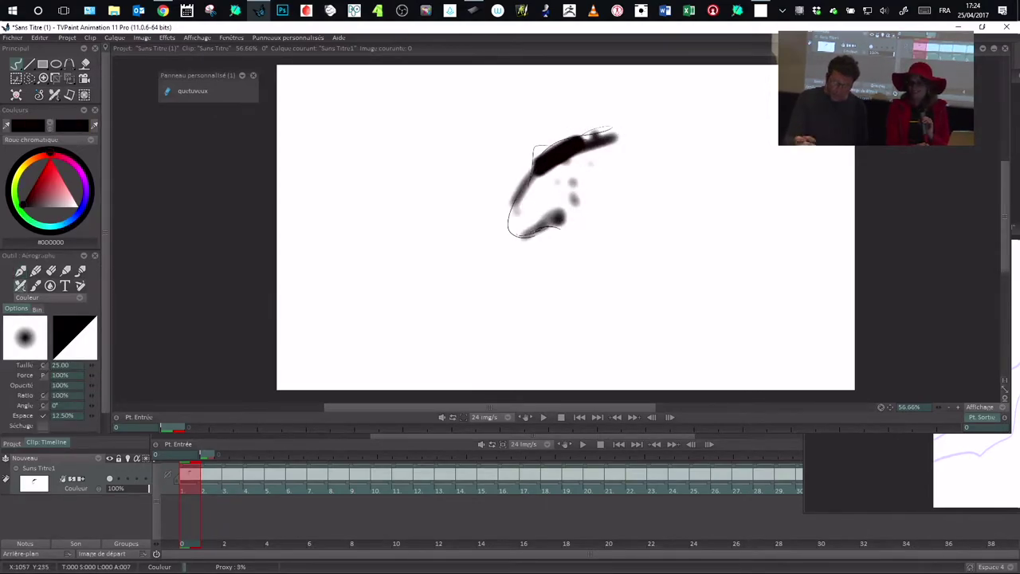
# Draw the face's front hair, eyebrow and eye in black with the Plume tool at size 21.50.
pyautogui.press('p')
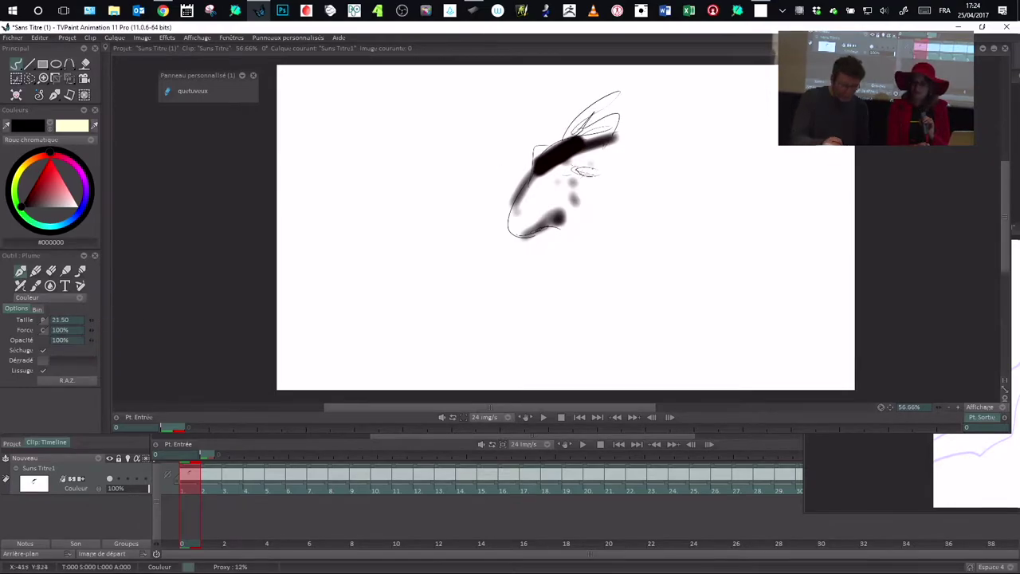
pyautogui.moveTo(584, 143); pyautogui.dragTo(623, 131)
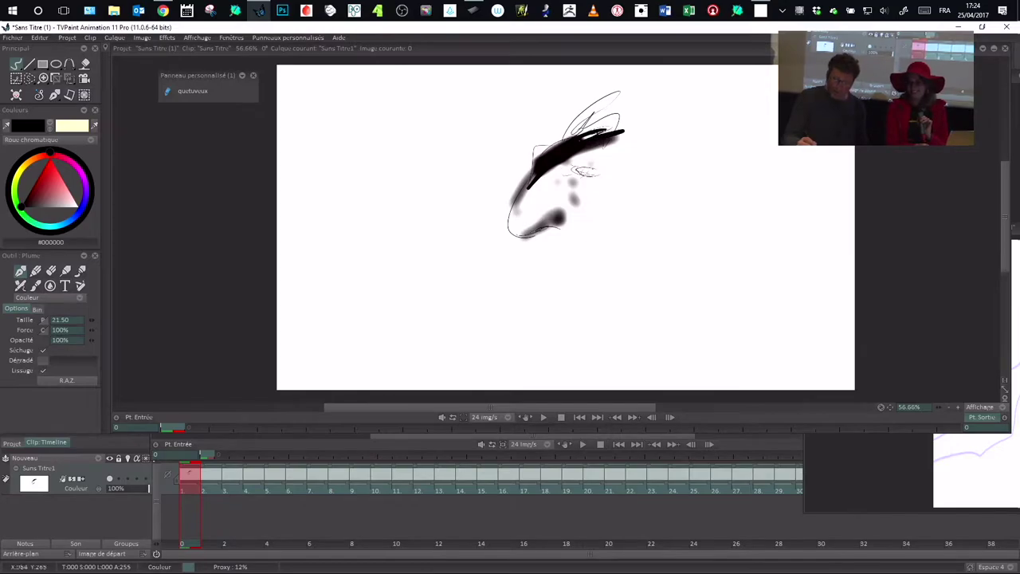
pyautogui.moveTo(548, 151); pyautogui.dragTo(602, 117)
pyautogui.moveTo(598, 127)
pyautogui.mouseDown()
pyautogui.moveTo(653, 120)
pyautogui.moveTo(613, 139)
pyautogui.moveTo(665, 145)
pyautogui.mouseUp()
pyautogui.moveTo(594, 160)
pyautogui.mouseDown()
pyautogui.moveTo(607, 156)
pyautogui.moveTo(596, 156)
pyautogui.mouseUp()
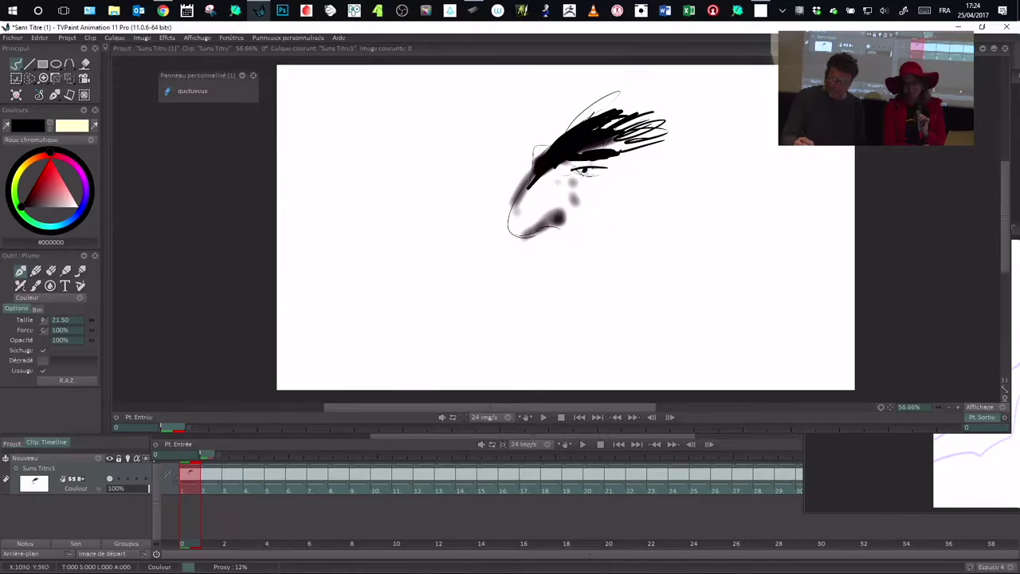
# Draw the nose, mouth and chin profile, the ear, the back of the neck and the nostril in black.
pyautogui.moveTo(521, 191)
pyautogui.mouseDown()
pyautogui.moveTo(540, 235)
pyautogui.moveTo(588, 286)
pyautogui.mouseUp()
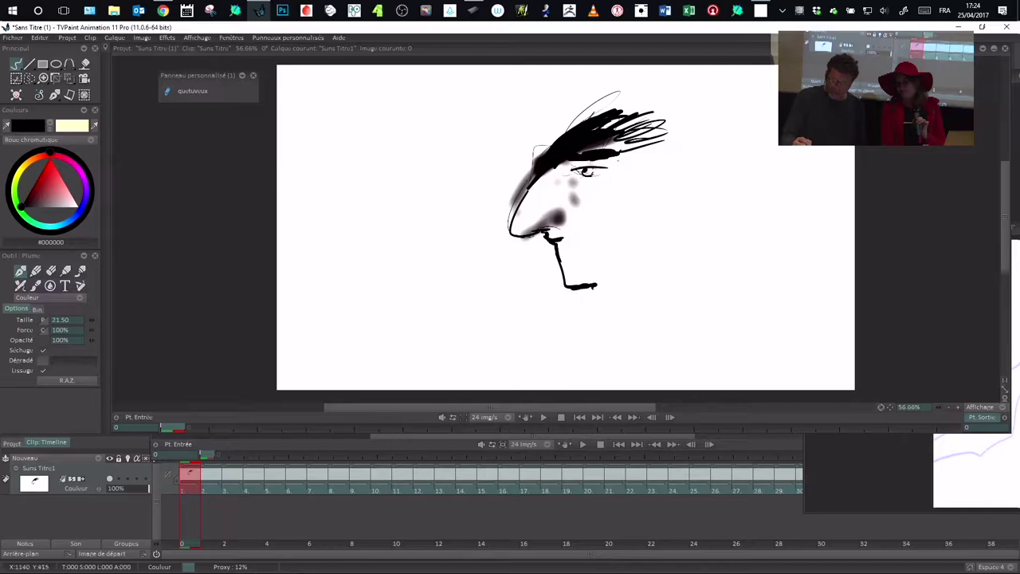
pyautogui.moveTo(606, 124)
pyautogui.mouseDown()
pyautogui.moveTo(689, 112)
pyautogui.moveTo(701, 151)
pyautogui.moveTo(651, 215)
pyautogui.moveTo(654, 309)
pyautogui.mouseUp()
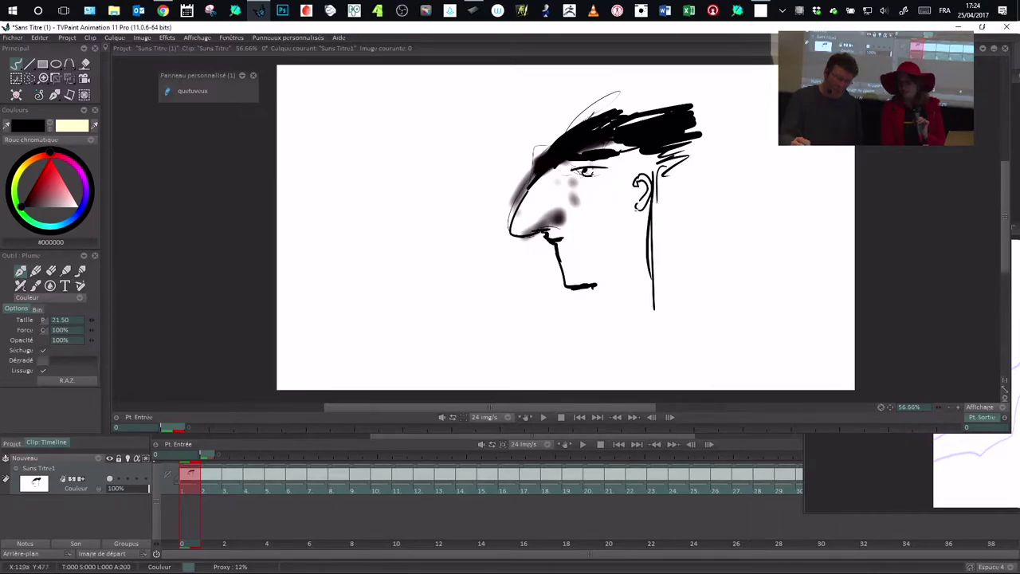
pyautogui.moveTo(567, 209)
pyautogui.mouseDown()
pyautogui.moveTo(558, 226)
pyautogui.moveTo(552, 211)
pyautogui.mouseUp()
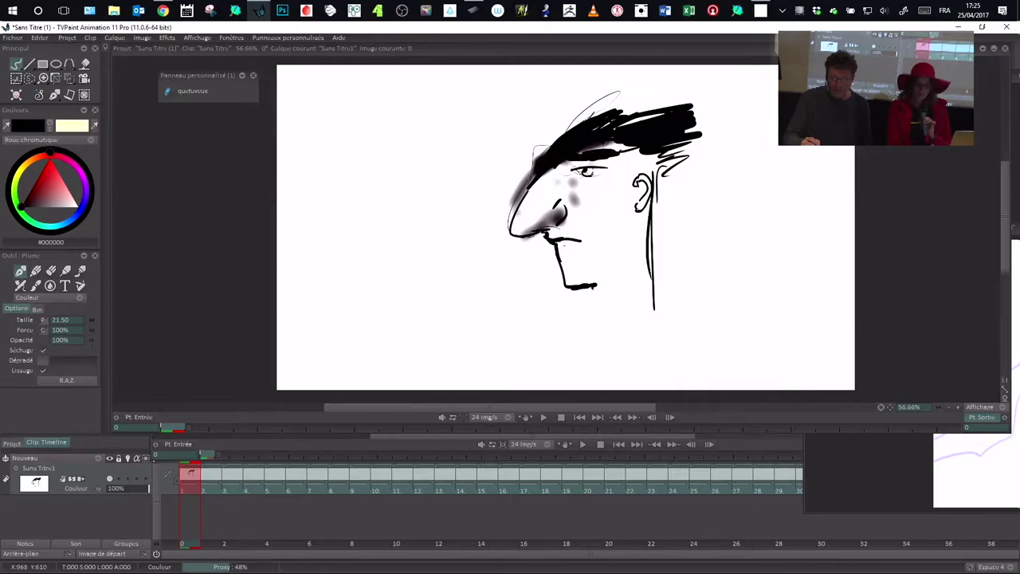
# Extend the black hair toward the back of the head with spiky strokes and add sideburn dots above the ear.
pyautogui.moveTo(624, 146)
pyautogui.mouseDown()
pyautogui.moveTo(631, 121)
pyautogui.moveTo(689, 97)
pyautogui.mouseUp()
pyautogui.moveTo(623, 111); pyautogui.dragTo(723, 98)
pyautogui.moveTo(653, 116); pyautogui.dragTo(750, 115)
pyautogui.moveTo(663, 145); pyautogui.dragTo(747, 121)
pyautogui.moveTo(644, 159); pyautogui.dragTo(718, 140)
pyautogui.moveTo(627, 158); pyautogui.dragTo(646, 154)
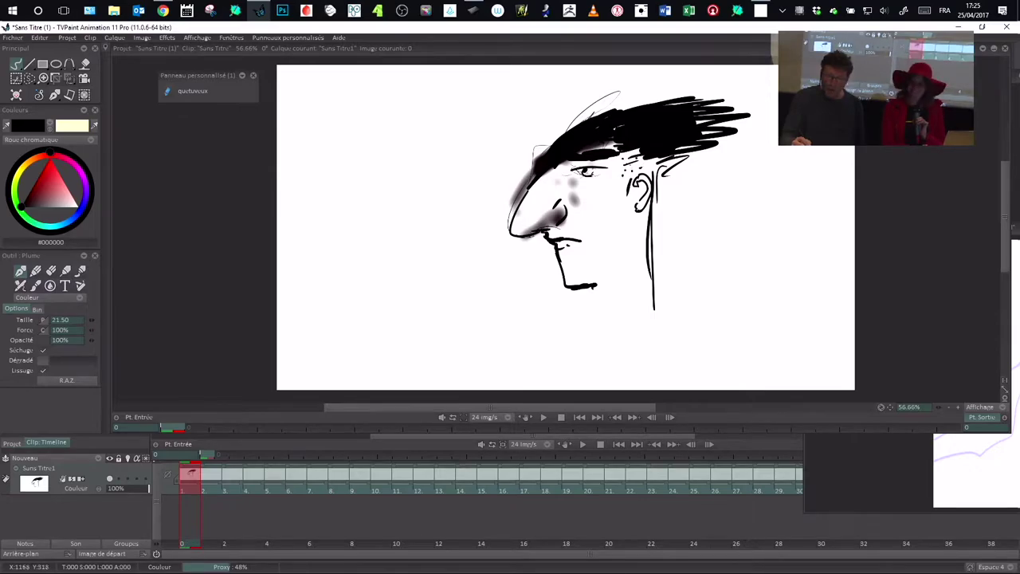
# Draw the front neck line and nose hatching, and add loose strokes ahead of the nose with the pen size set to 13.00.
pyautogui.moveTo(597, 288); pyautogui.dragTo(595, 329)
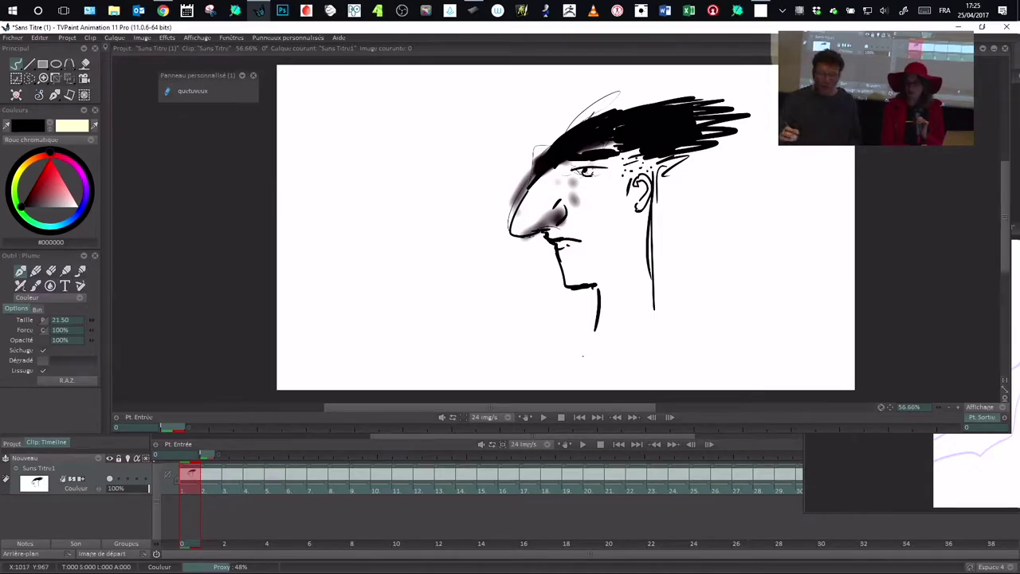
pyautogui.moveTo(524, 207); pyautogui.dragTo(539, 186)
pyautogui.moveTo(529, 204); pyautogui.dragTo(543, 186)
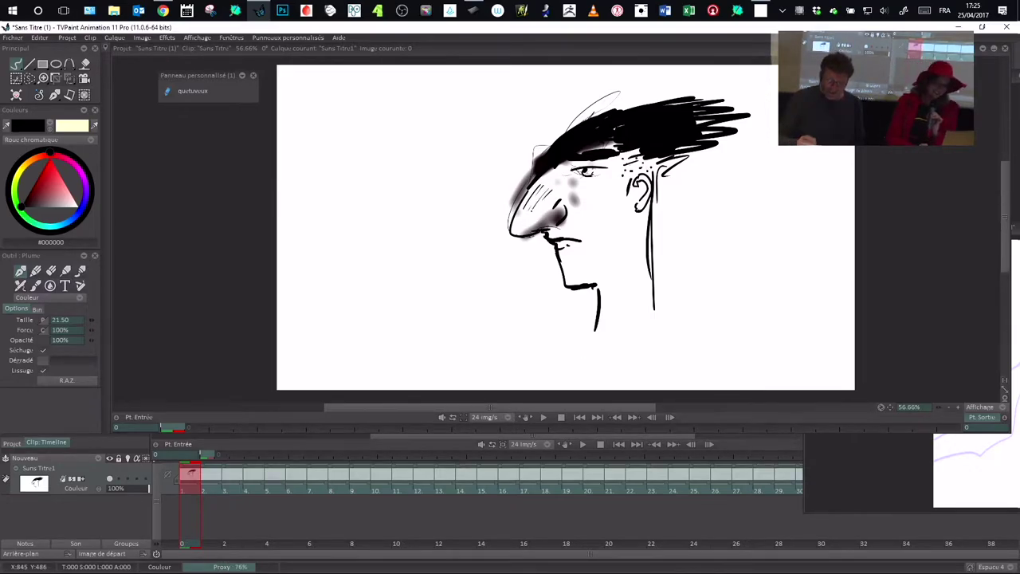
pyautogui.moveTo(92, 320); pyautogui.dragTo(78, 323)
pyautogui.moveTo(505, 194); pyautogui.dragTo(491, 235)
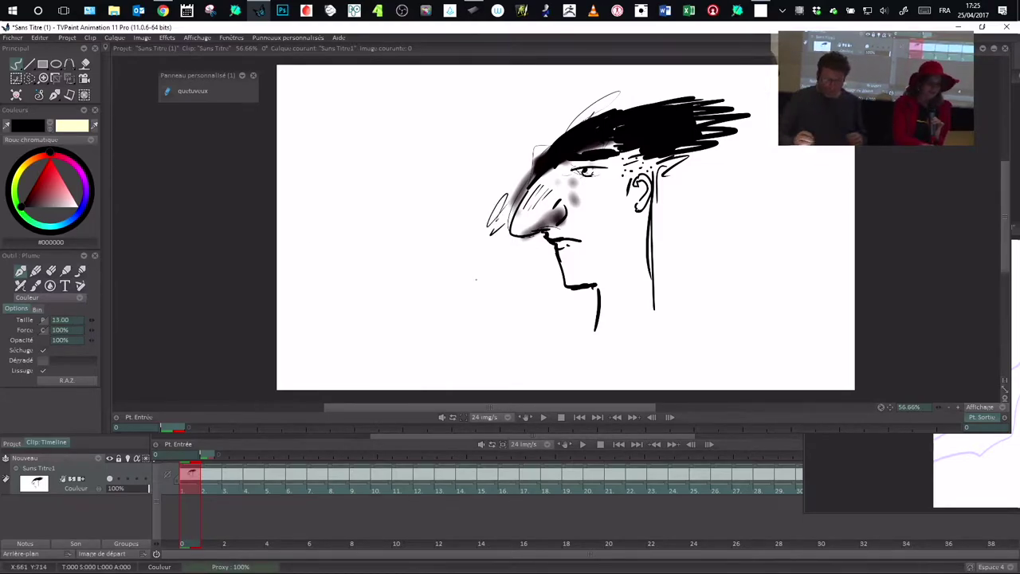
# Show the desktop and move the Wacom tablet properties window toward the middle of the screen.
pyautogui.press('super+d')
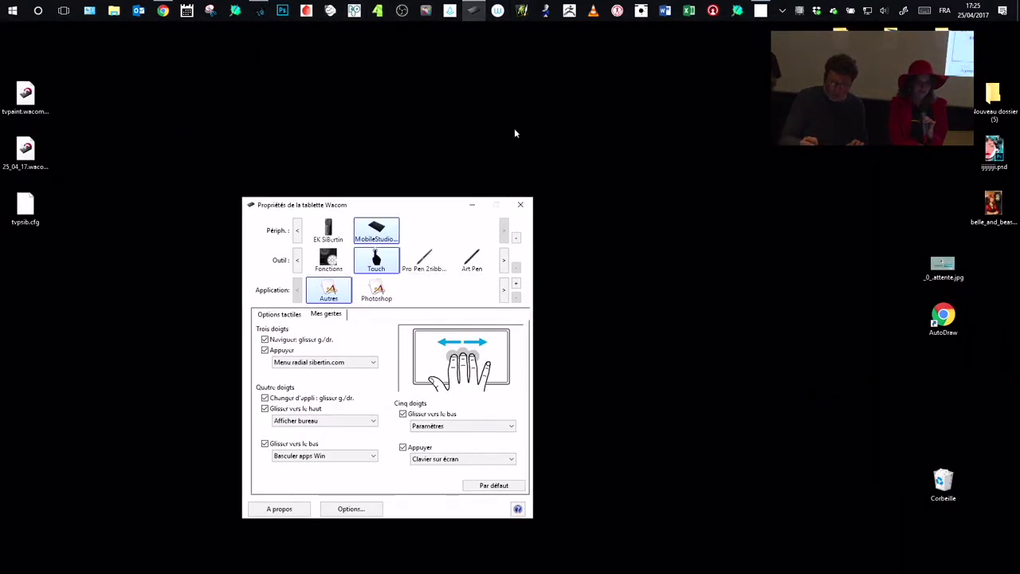
pyautogui.moveTo(412, 205); pyautogui.dragTo(472, 176)
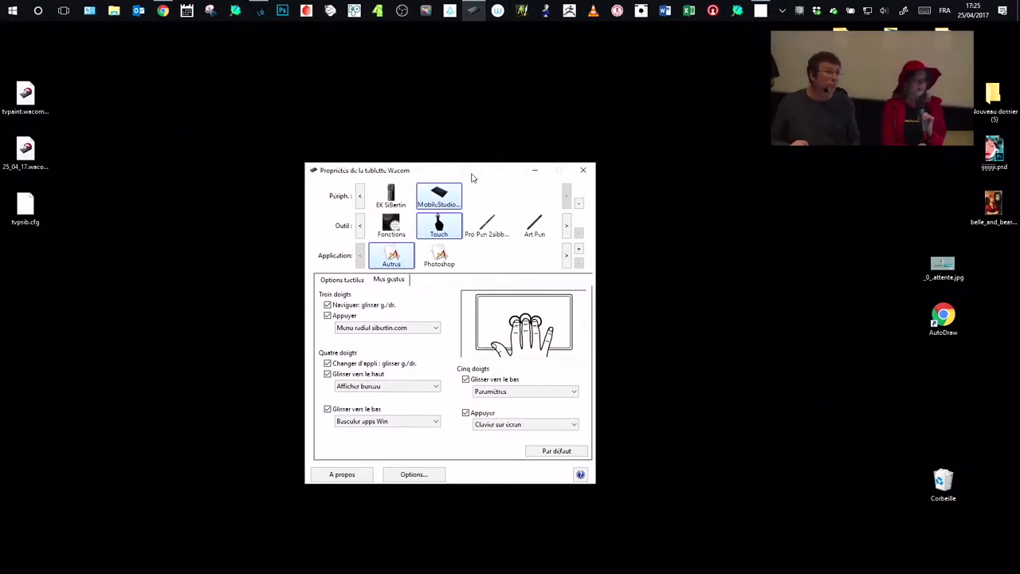
pyautogui.moveTo(472, 175); pyautogui.dragTo(485, 178)
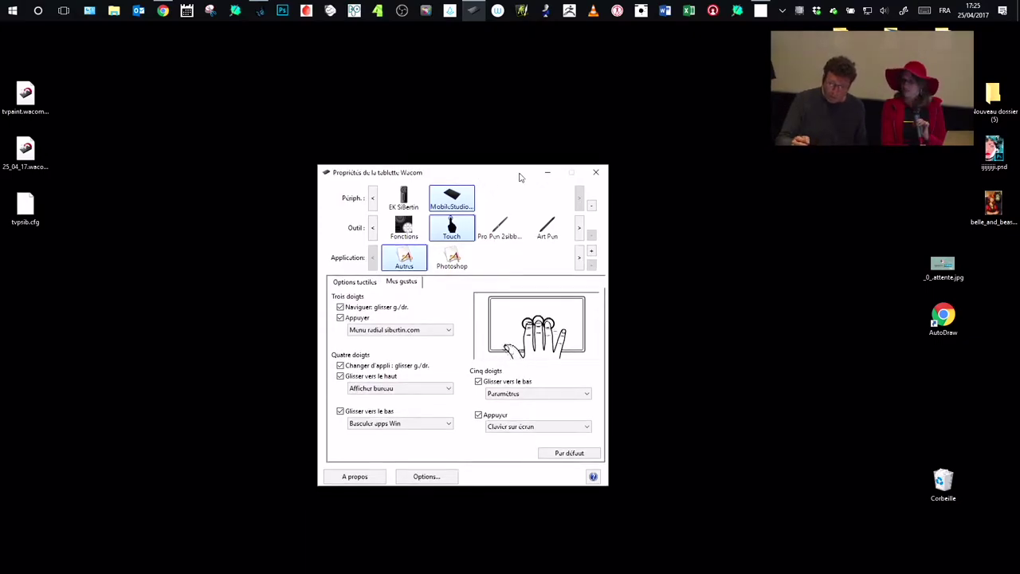
# Review the Stylet, Gomme and Etalonnage settings of the Pro Pen 2 in the Wacom tablet properties.
pyautogui.click(510, 226)
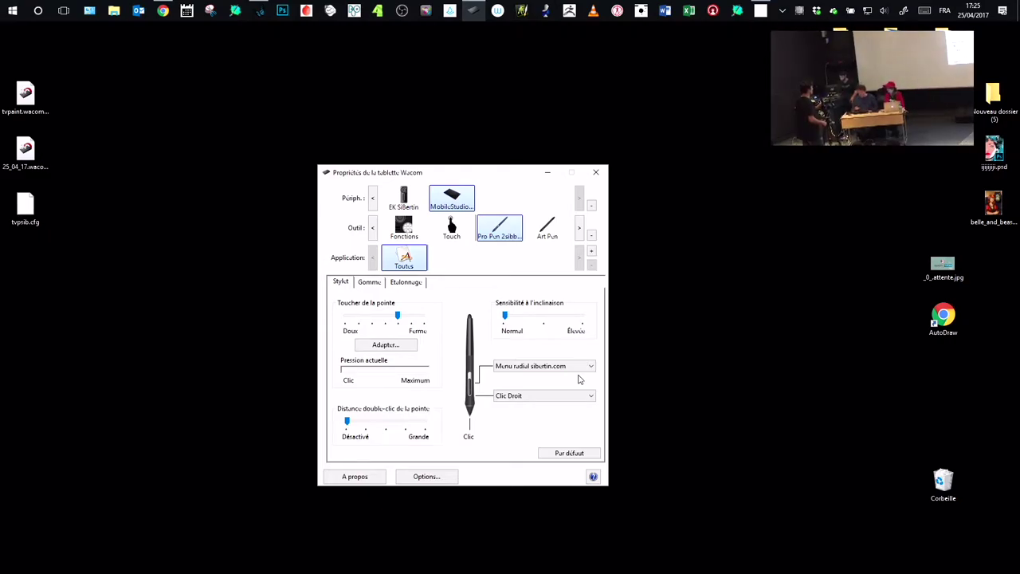
pyautogui.moveTo(500, 182)
pyautogui.mouseDown()
pyautogui.moveTo(489, 183)
pyautogui.moveTo(503, 180)
pyautogui.mouseUp()
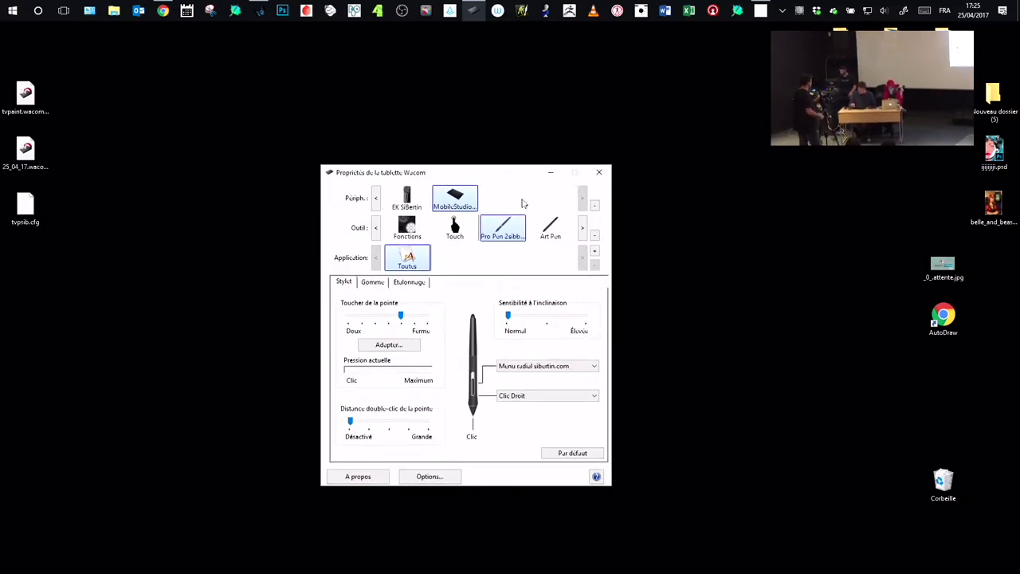
pyautogui.click(379, 285)
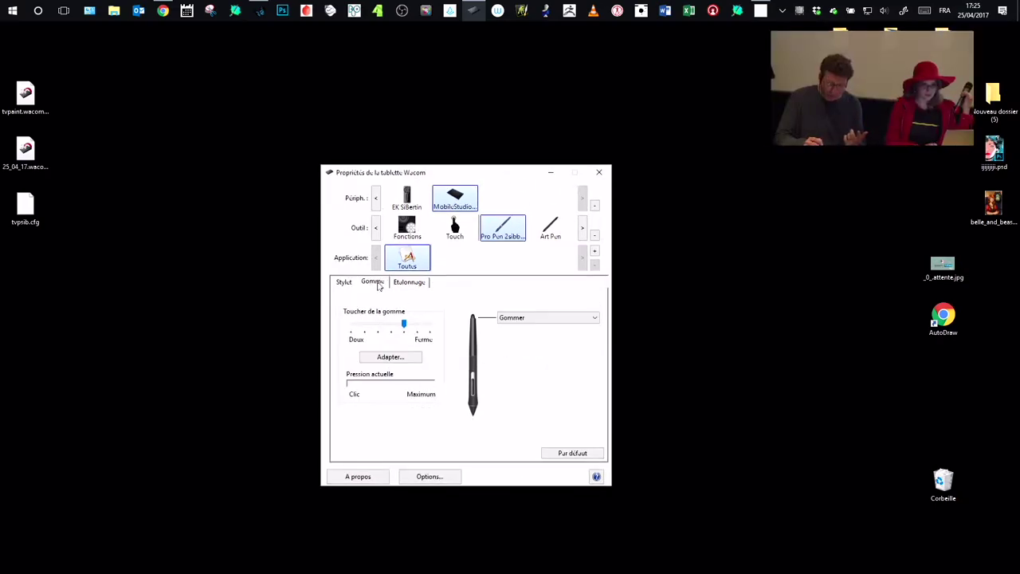
pyautogui.click(415, 285)
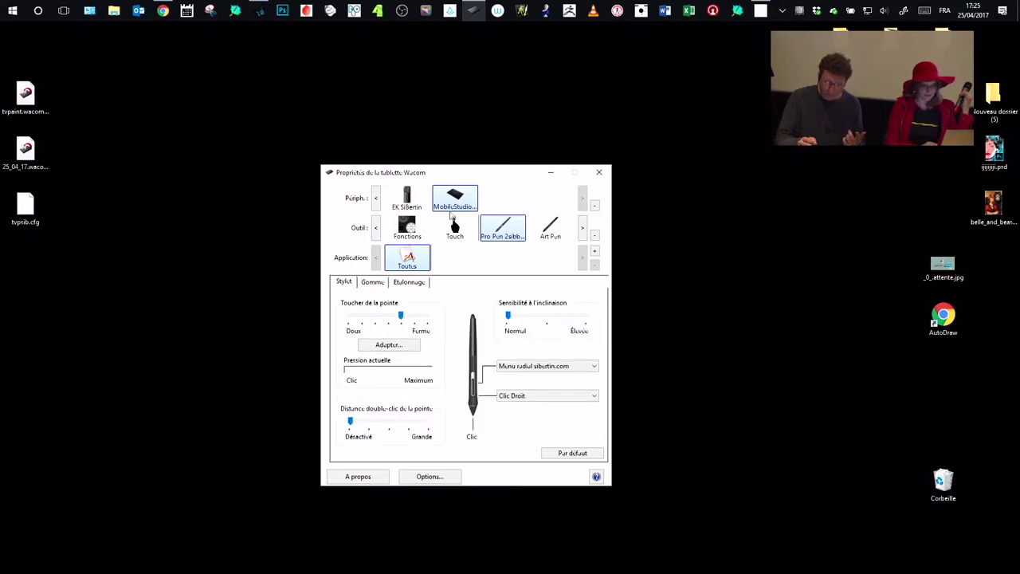
# Review the tablet's ExpressKeys, Touch Ring and on-screen control (Commandes à l'écran) assignments.
pyautogui.click(401, 230)
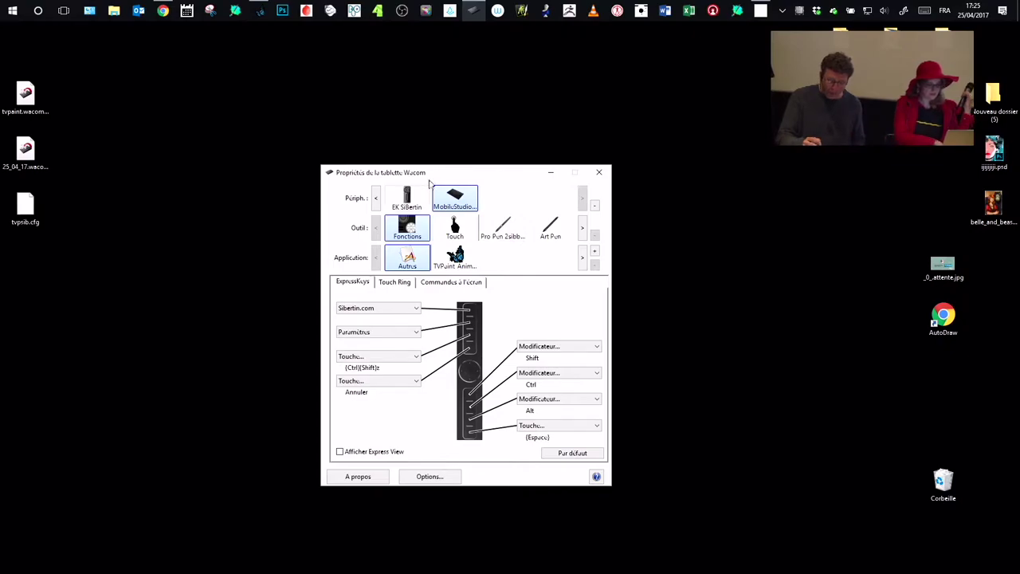
pyautogui.click(404, 283)
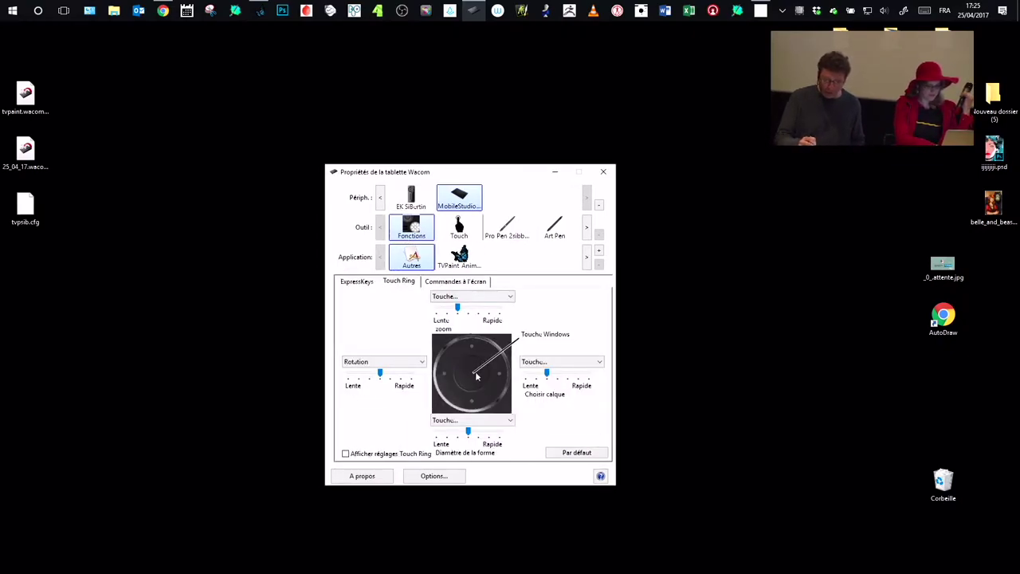
pyautogui.click(456, 282)
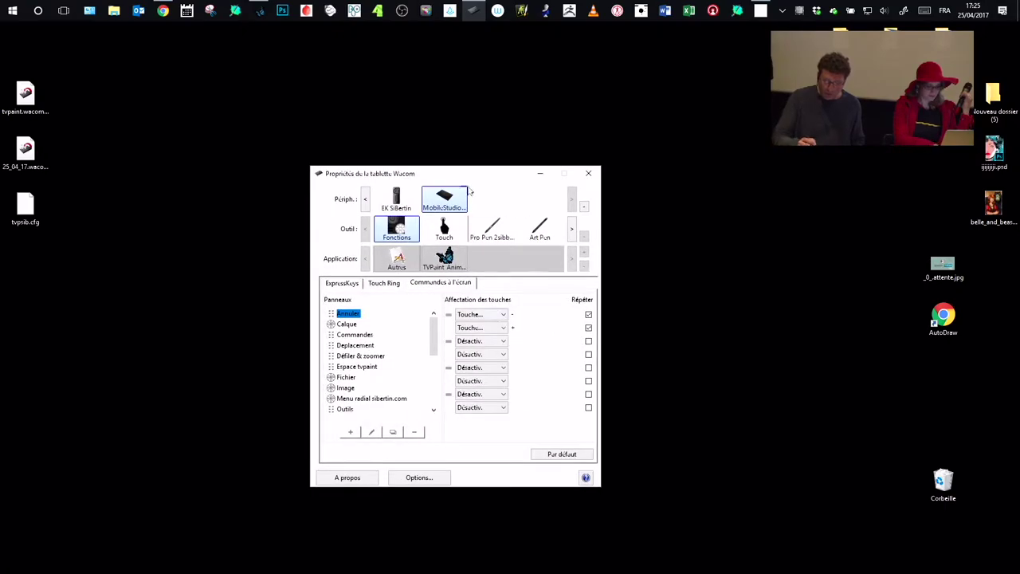
# Compare the tablet's ExpressKeys assignments under Autres with those for TVPaint Animation.
pyautogui.click(357, 285)
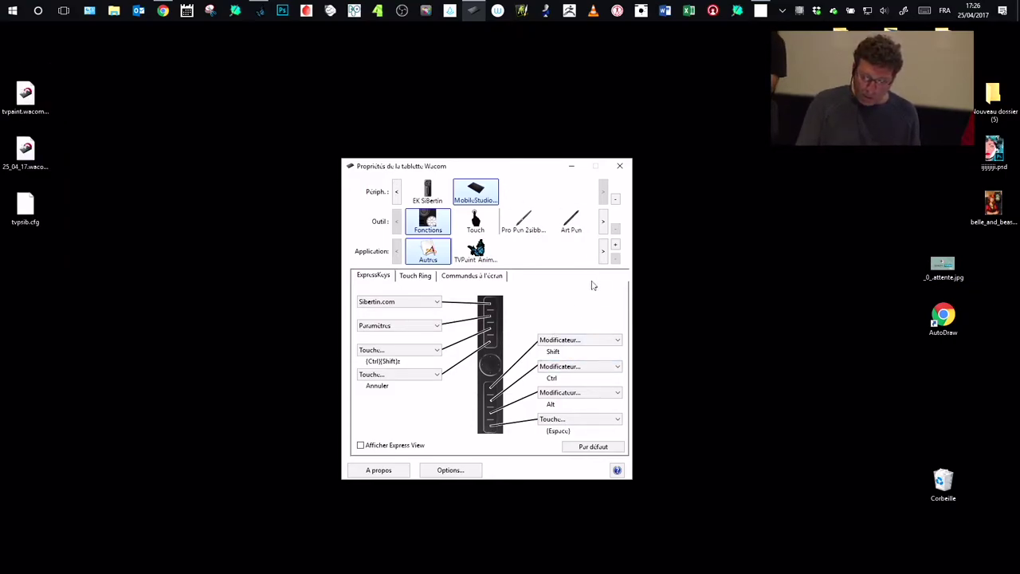
pyautogui.click(428, 254)
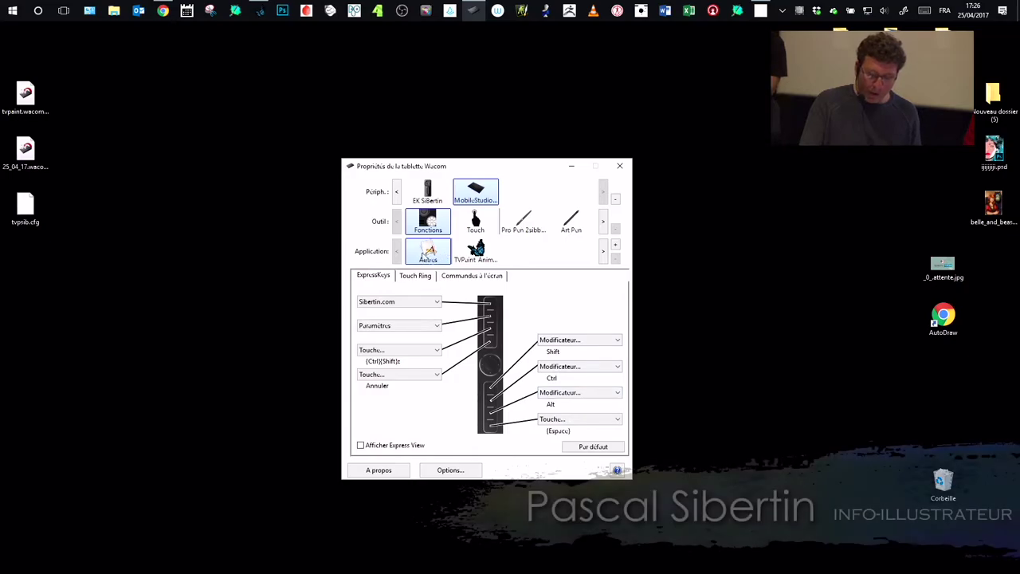
pyautogui.moveTo(484, 170); pyautogui.dragTo(492, 173)
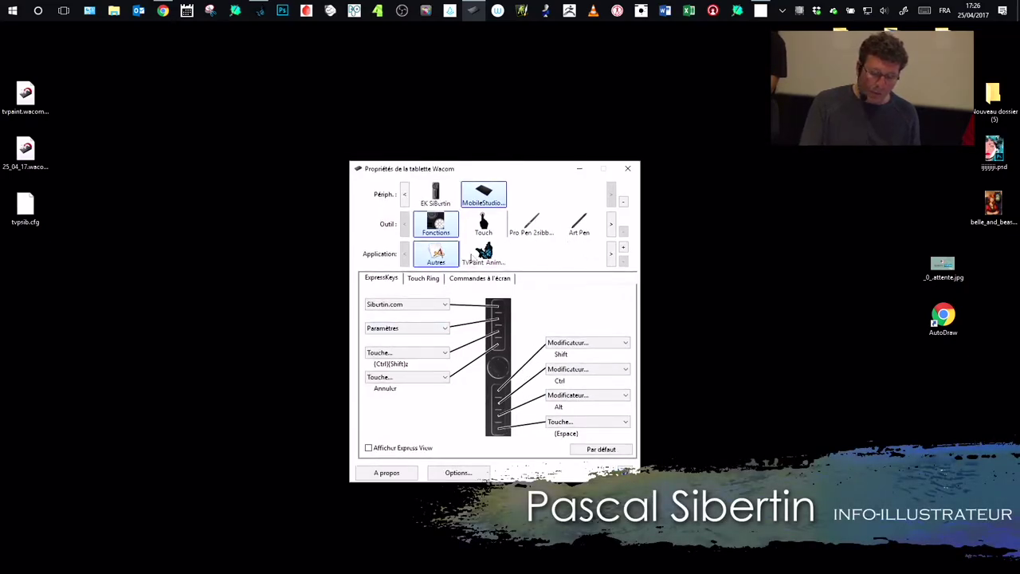
pyautogui.click(495, 258)
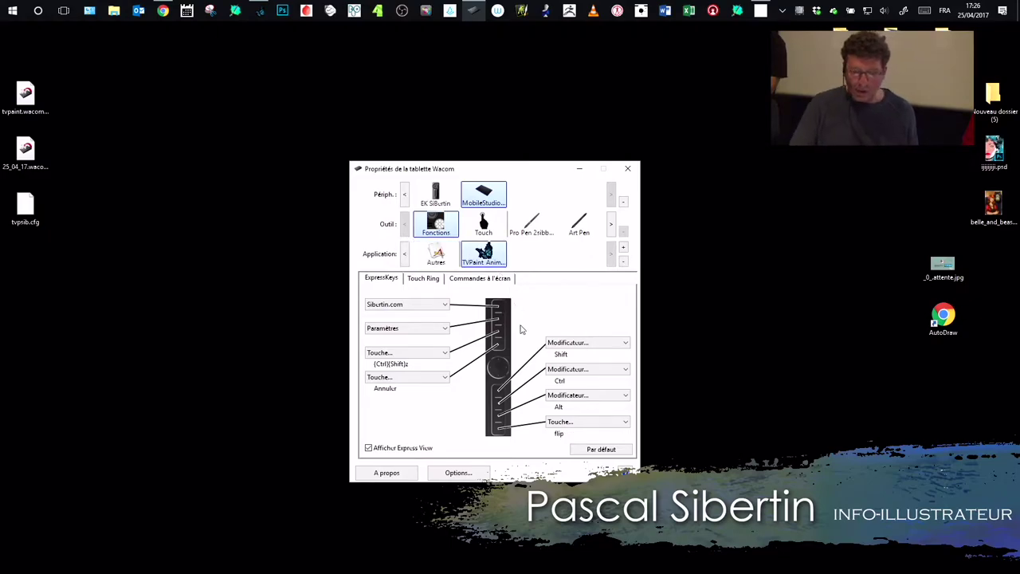
pyautogui.click(436, 255)
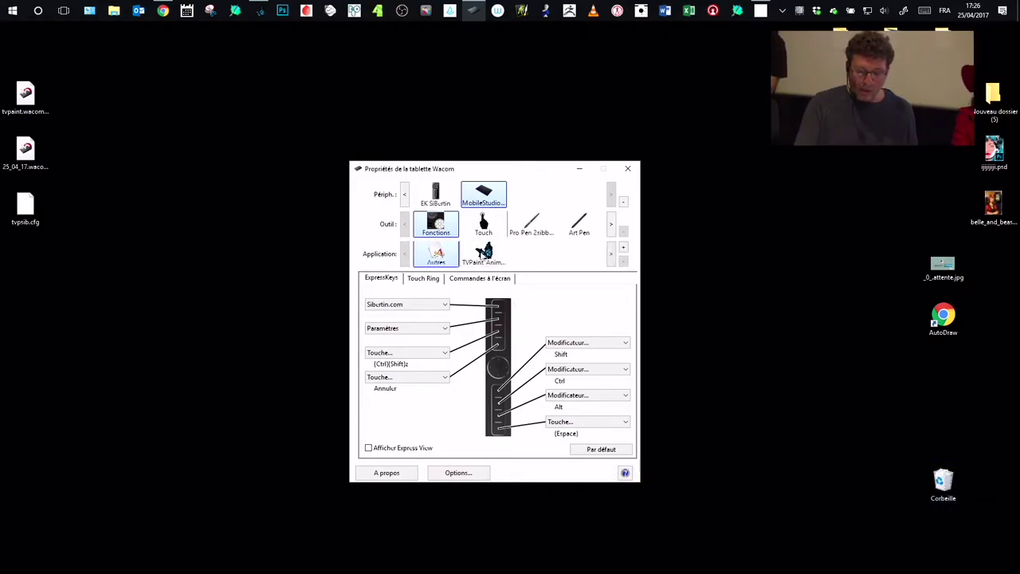
pyautogui.click(476, 255)
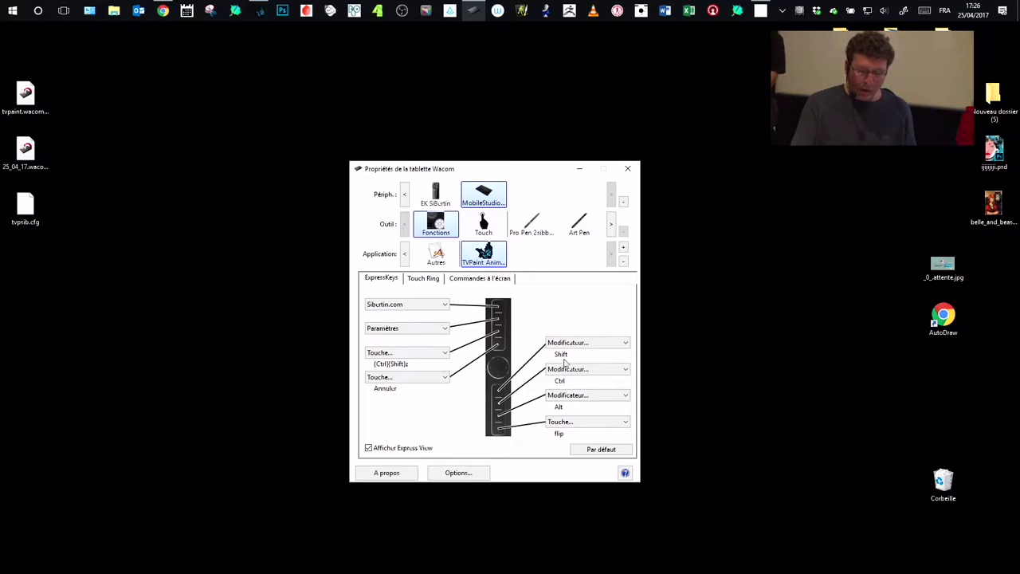
pyautogui.click(437, 255)
pyautogui.click(478, 255)
pyautogui.click(437, 256)
pyautogui.click(482, 256)
pyautogui.click(440, 259)
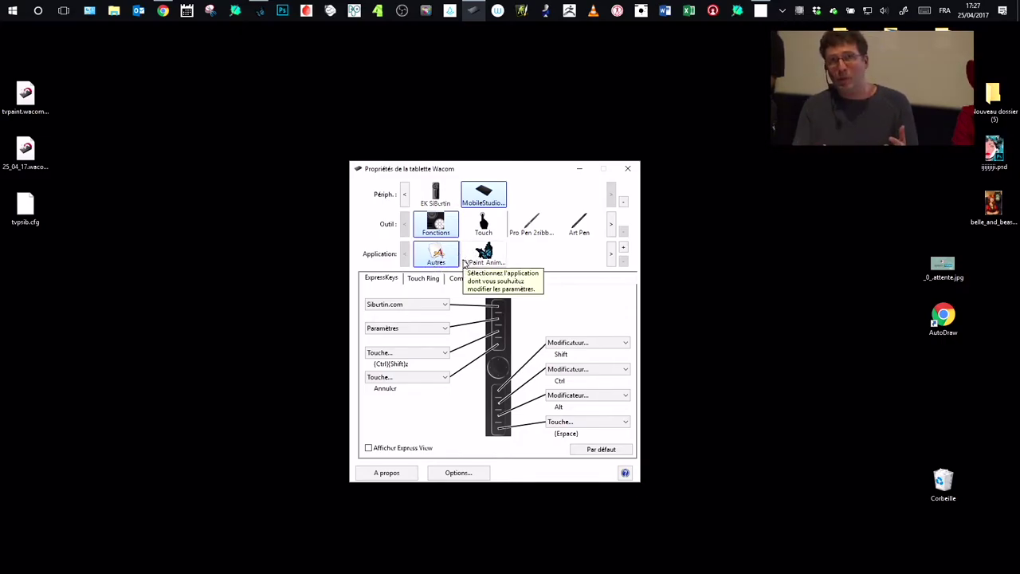
pyautogui.moveTo(509, 173); pyautogui.dragTo(503, 174)
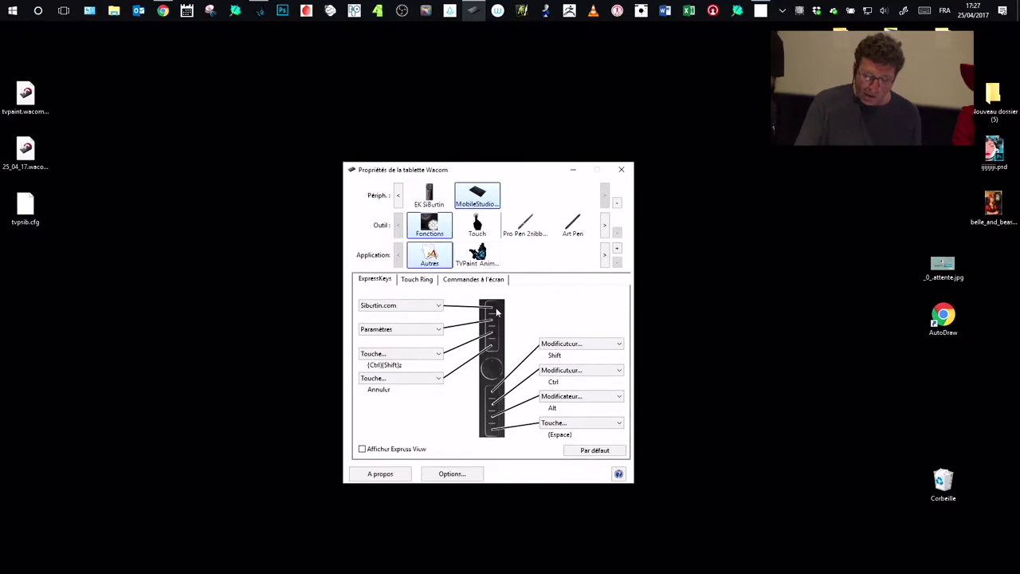
# Review the Touch Ring functions under Autres, and check its ExpressKeys against the TVPaint Animation set again.
pyautogui.click(416, 280)
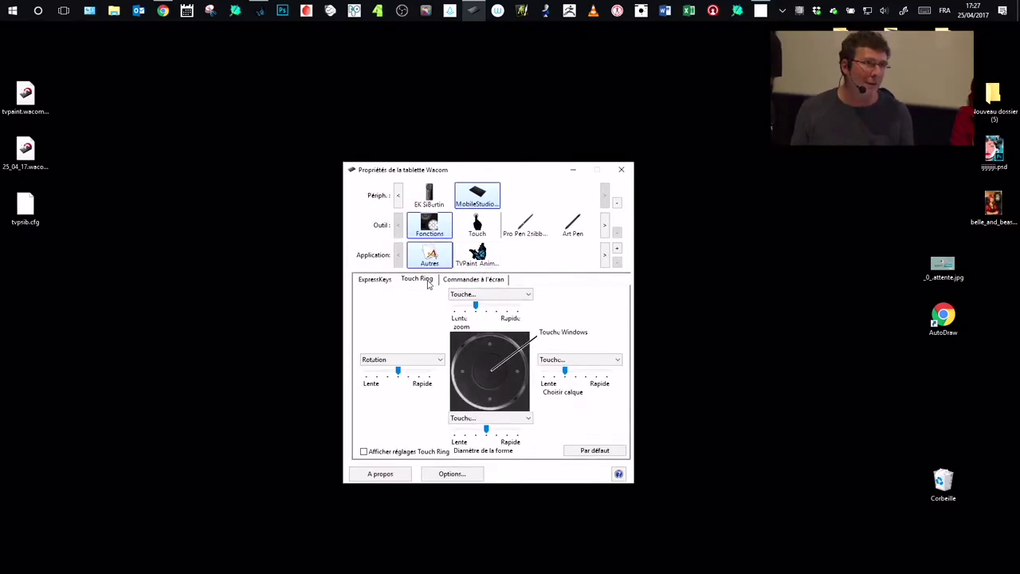
pyautogui.moveTo(514, 174); pyautogui.dragTo(517, 173)
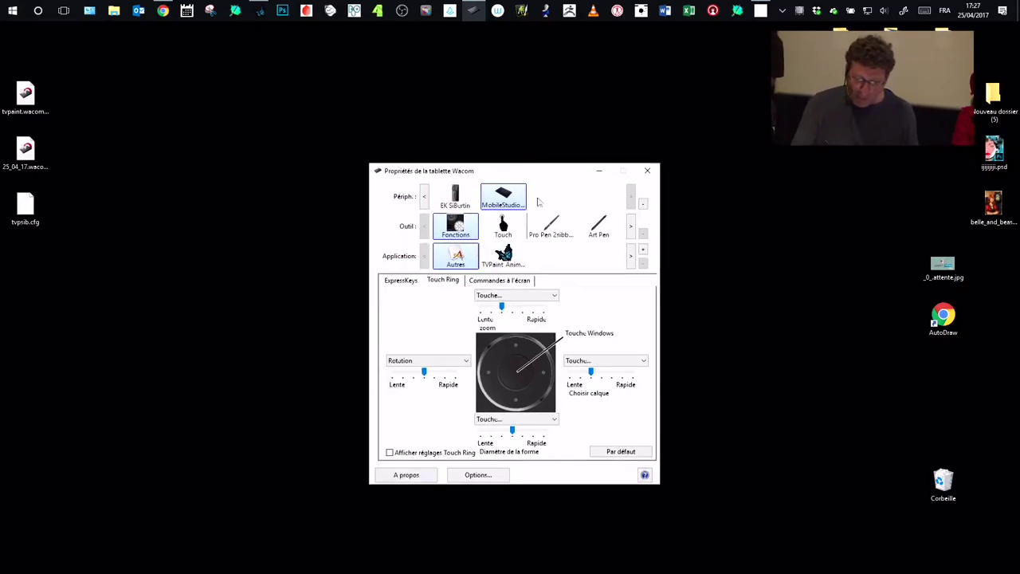
pyautogui.click(458, 262)
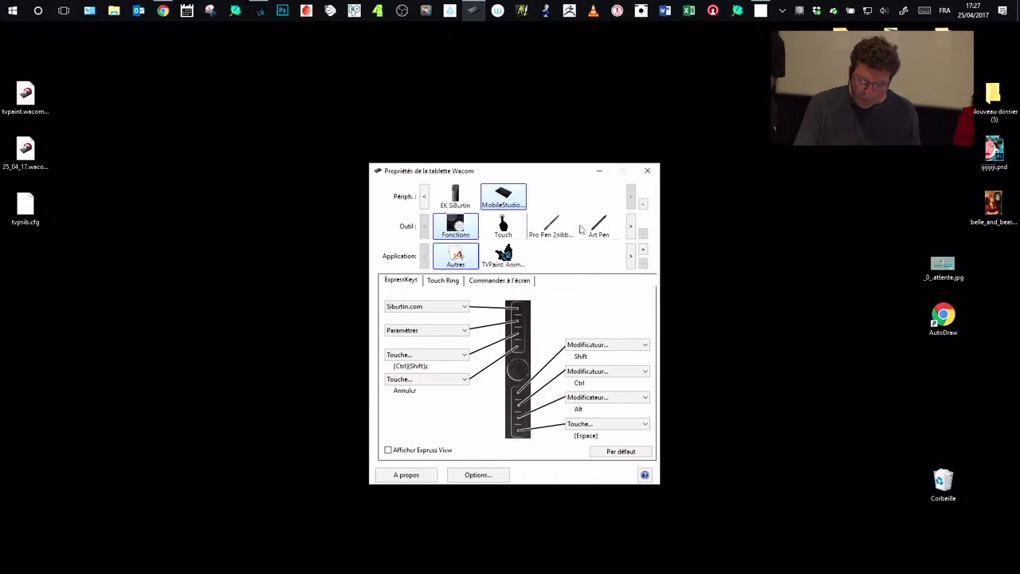
pyautogui.click(501, 257)
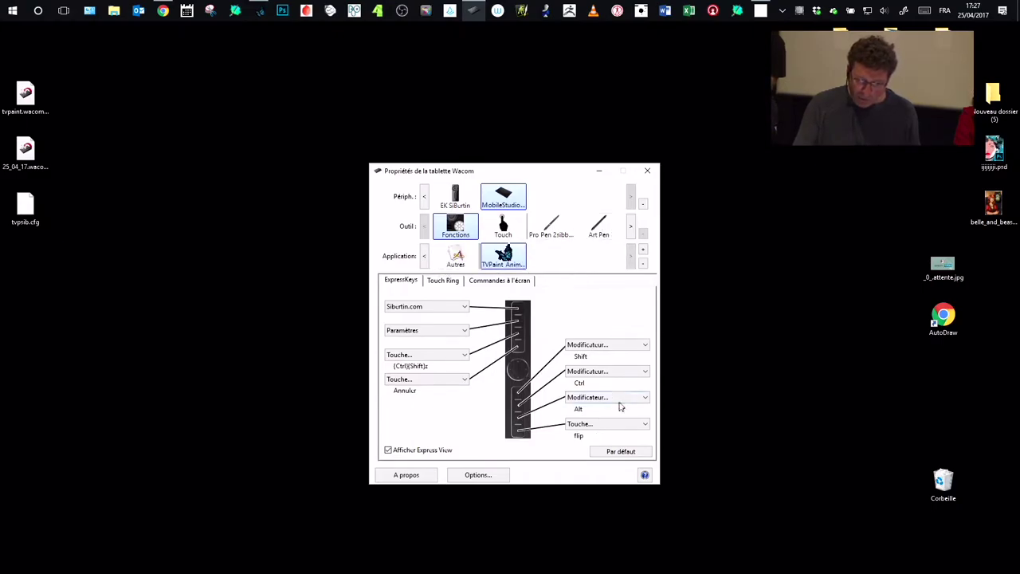
pyautogui.click(456, 256)
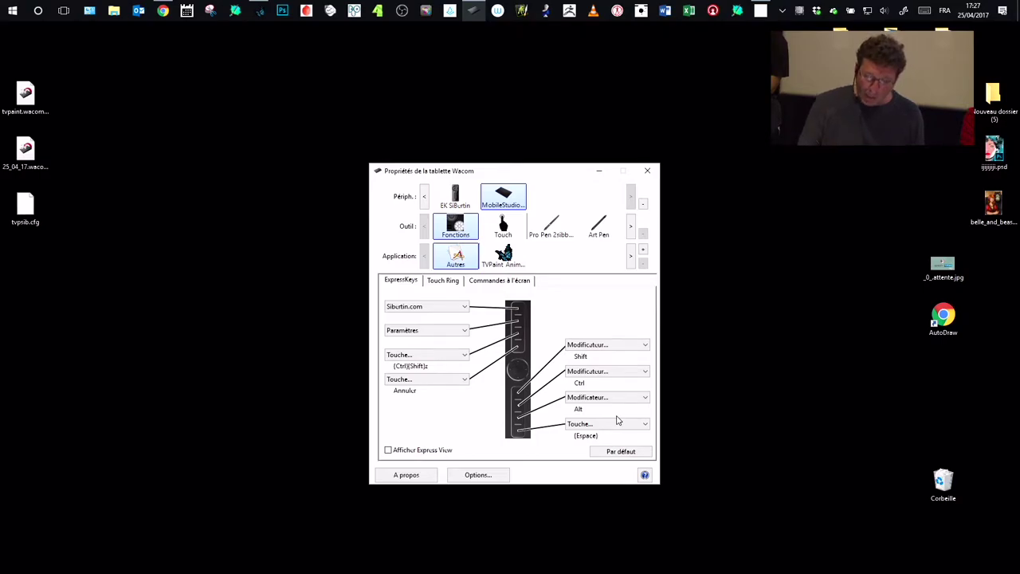
pyautogui.moveTo(547, 176); pyautogui.dragTo(540, 177)
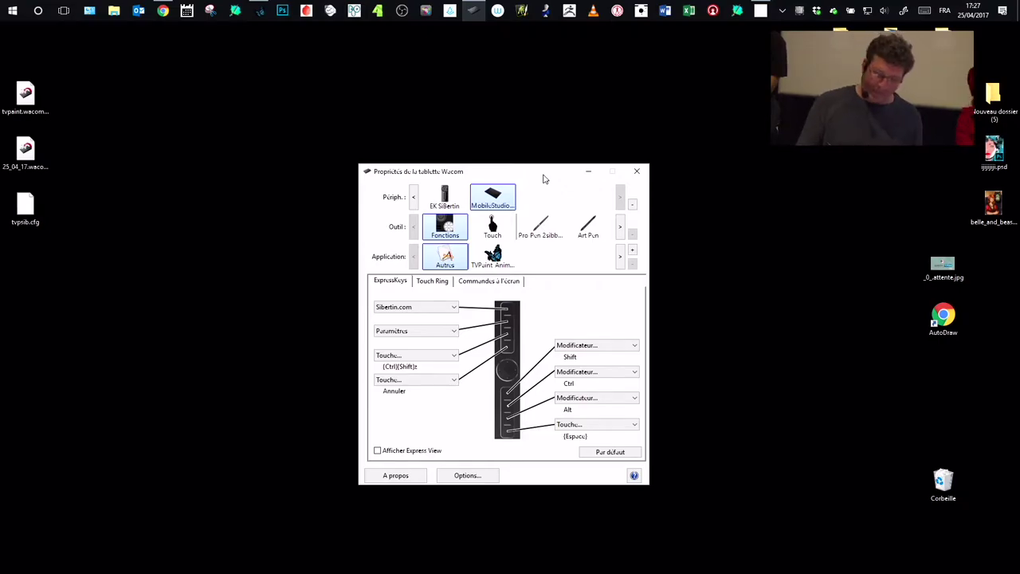
pyautogui.moveTo(525, 173); pyautogui.dragTo(533, 176)
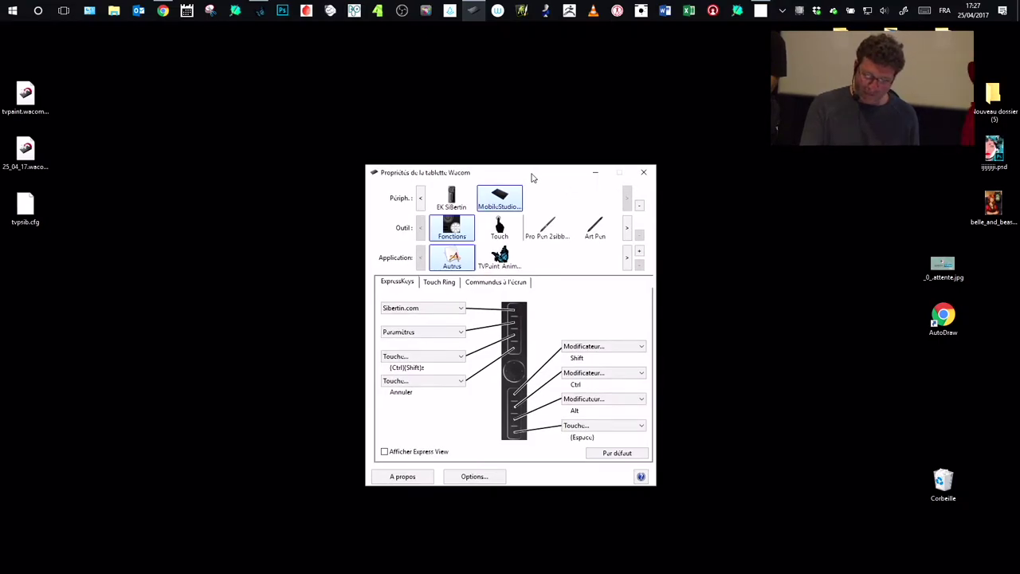
pyautogui.moveTo(538, 177)
pyautogui.mouseDown()
pyautogui.moveTo(555, 172)
pyautogui.moveTo(544, 180)
pyautogui.mouseUp()
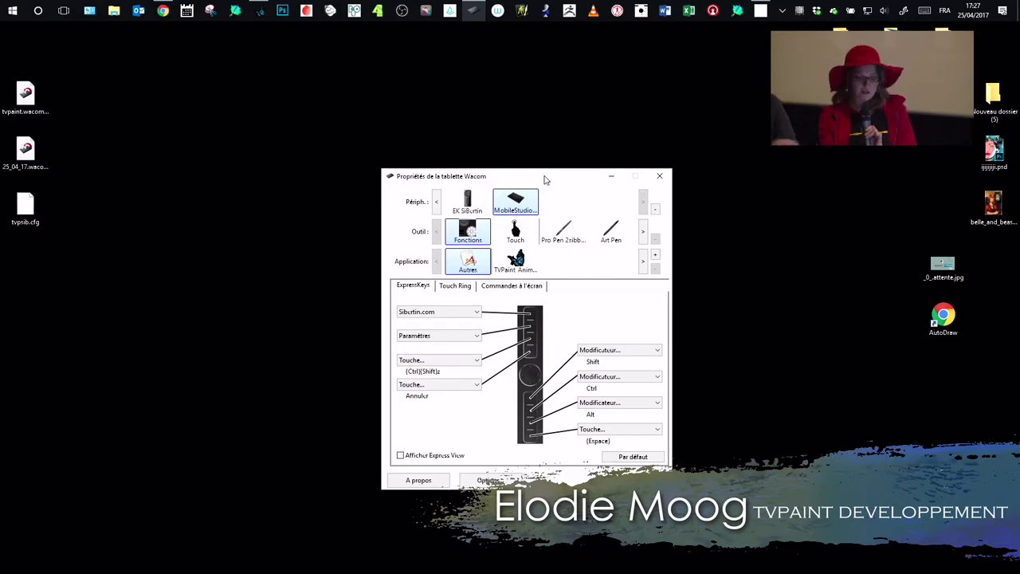
pyautogui.moveTo(543, 183)
pyautogui.mouseDown()
pyautogui.moveTo(528, 177)
pyautogui.moveTo(547, 182)
pyautogui.mouseUp()
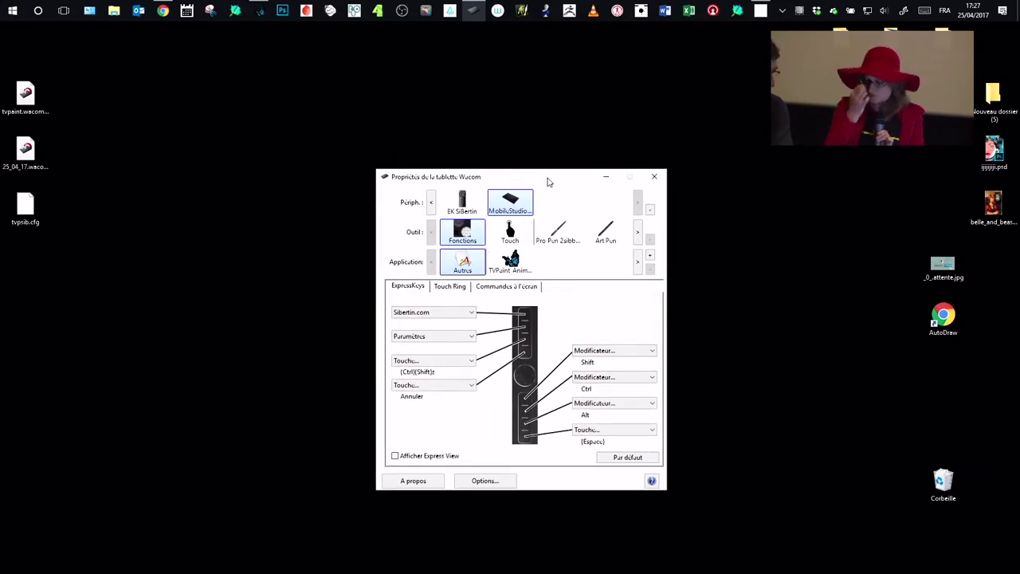
pyautogui.moveTo(548, 182); pyautogui.dragTo(553, 190)
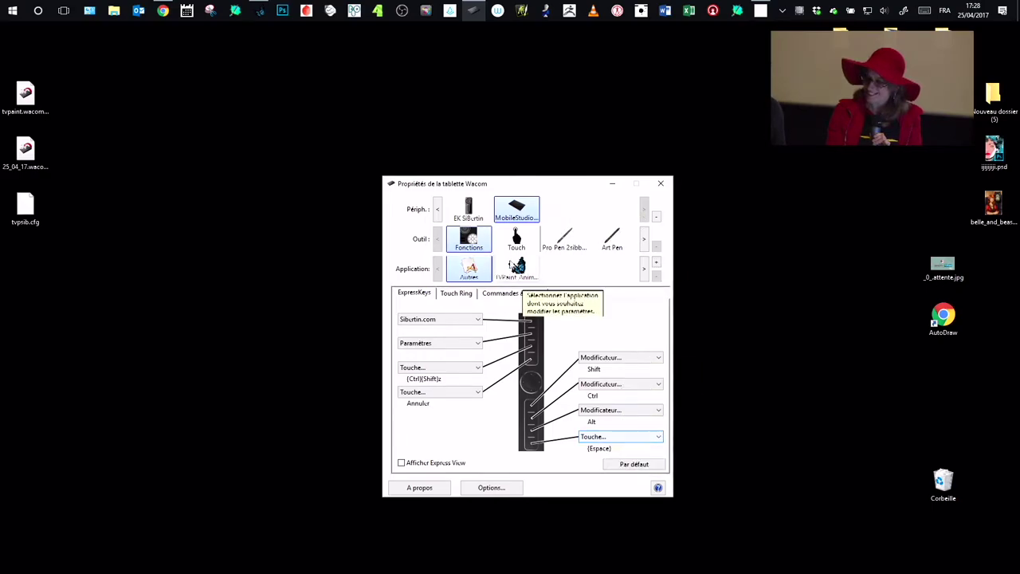
# Display the ExpressKeys for TVPaint Animation, and switch to TVPaint Animation to view the profile drawing at different zoom levels.
pyautogui.click(527, 275)
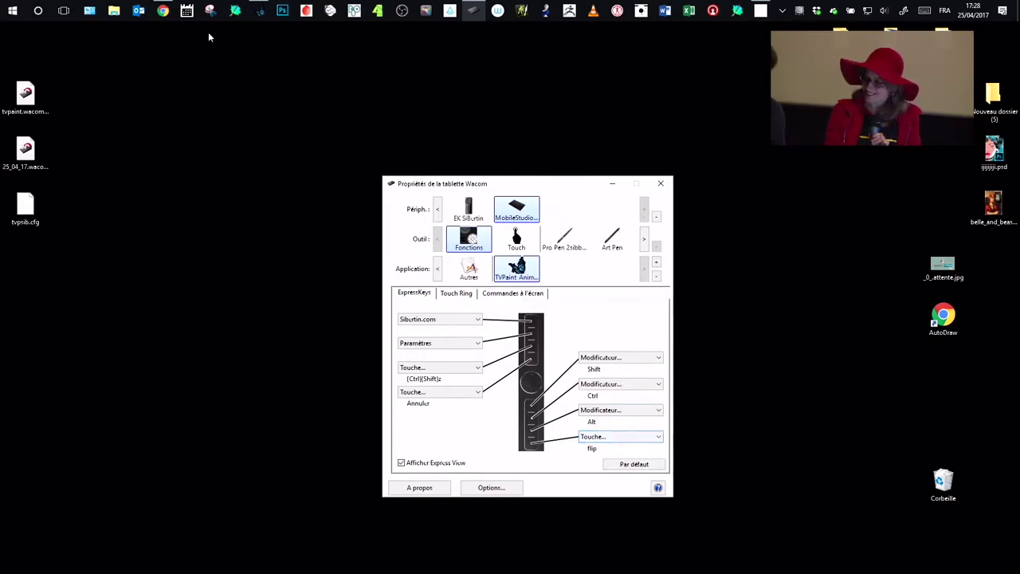
pyautogui.click(259, 11)
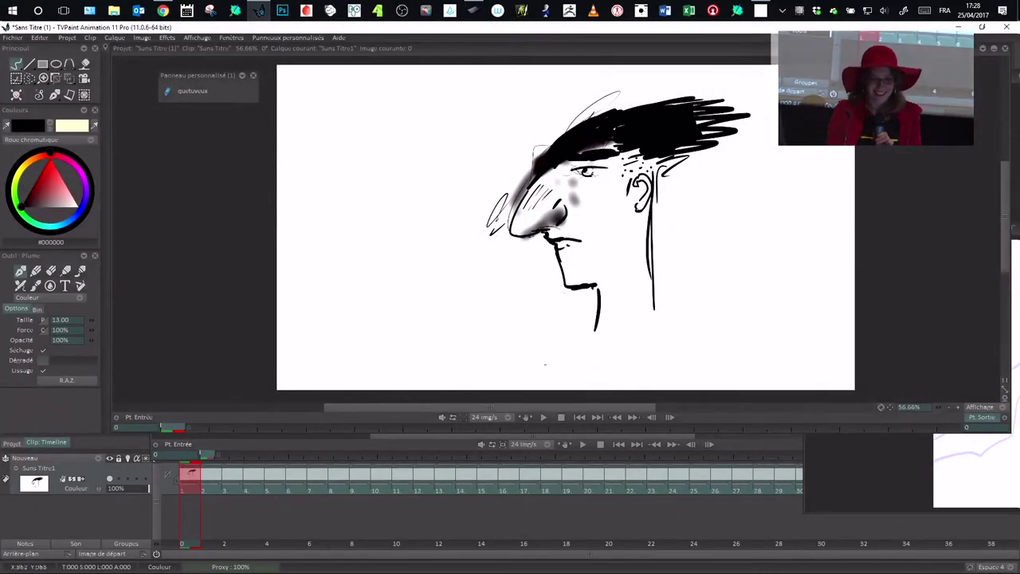
pyautogui.moveTo(642, 263)
pyautogui.mouseDown()
pyautogui.moveTo(410, 273)
pyautogui.moveTo(578, 296)
pyautogui.moveTo(546, 245)
pyautogui.moveTo(552, 291)
pyautogui.moveTo(552, 256)
pyautogui.moveTo(587, 255)
pyautogui.moveTo(601, 238)
pyautogui.moveTo(540, 231)
pyautogui.mouseUp()
pyautogui.moveTo(810, 357); pyautogui.dragTo(753, 368)
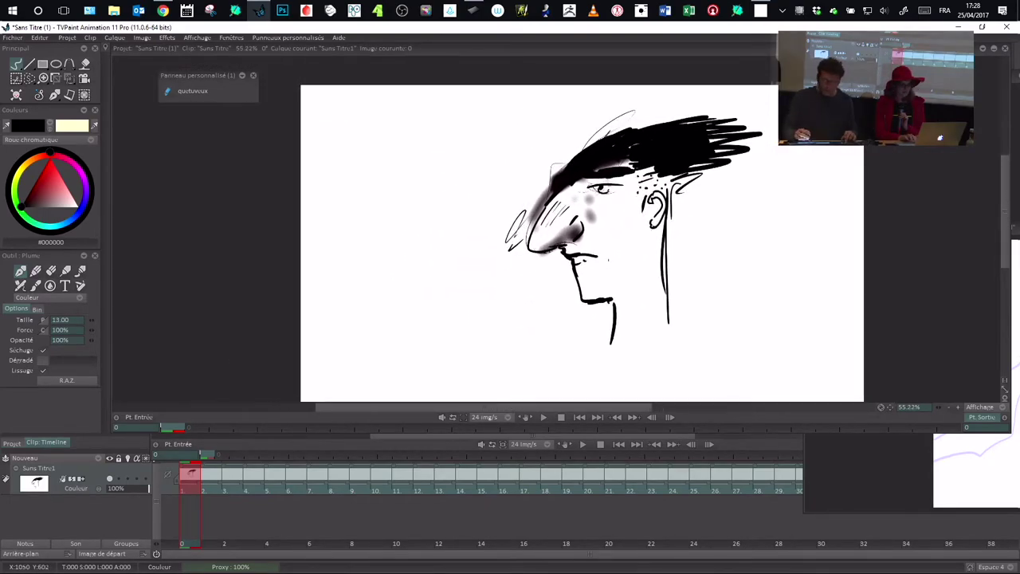
pyautogui.moveTo(608, 262); pyautogui.dragTo(588, 271)
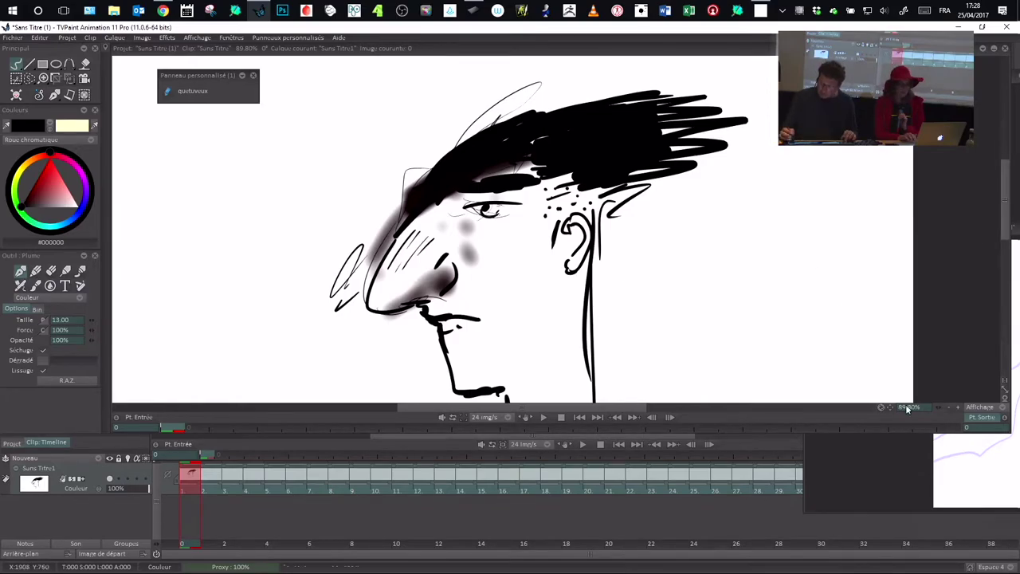
# Try stepping the canvas zoom out and in, including the 100% level.
pyautogui.click(948, 406)
pyautogui.click(948, 407)
pyautogui.click(948, 406)
pyautogui.click(957, 407)
pyautogui.click(957, 407)
pyautogui.click(957, 406)
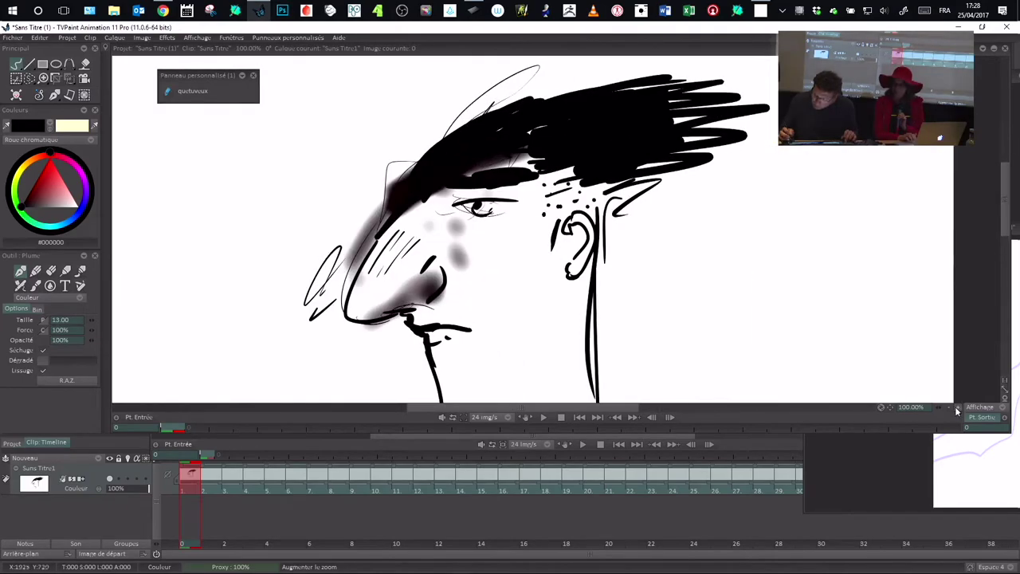
pyautogui.click(948, 407)
# Draw the jaw line from the ear to the chin with the pen, and add hatching beneath the jaw and on the front neck line.
pyautogui.moveTo(640, 268); pyautogui.dragTo(625, 255)
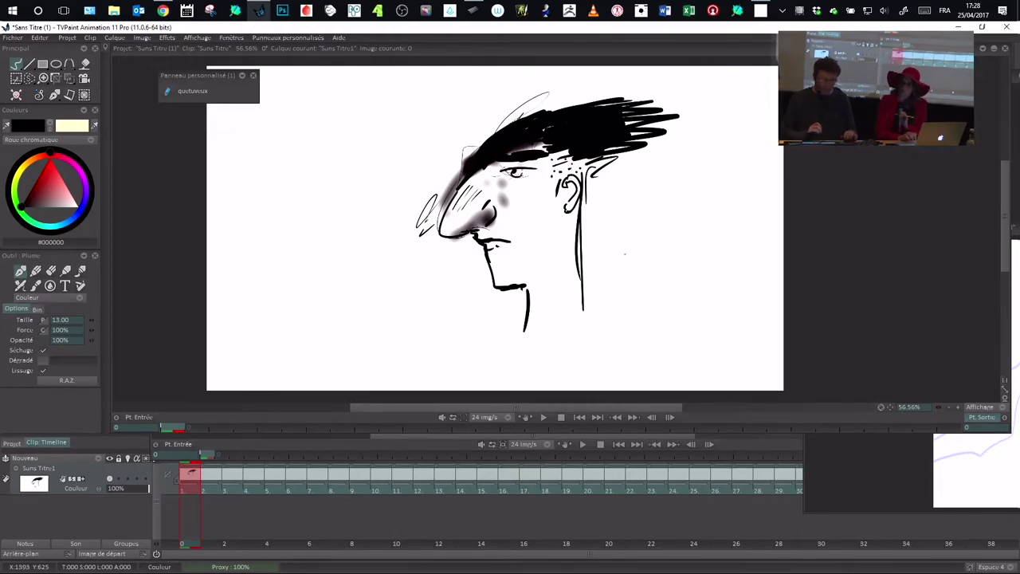
pyautogui.moveTo(624, 254); pyautogui.dragTo(739, 172)
pyautogui.moveTo(728, 207)
pyautogui.mouseDown()
pyautogui.moveTo(744, 231)
pyautogui.moveTo(712, 241)
pyautogui.moveTo(752, 237)
pyautogui.moveTo(760, 247)
pyautogui.moveTo(600, 283)
pyautogui.moveTo(608, 290)
pyautogui.mouseUp()
pyautogui.moveTo(604, 305)
pyautogui.mouseDown()
pyautogui.moveTo(630, 263)
pyautogui.moveTo(611, 303)
pyautogui.mouseUp()
pyautogui.moveTo(622, 286); pyautogui.dragTo(628, 278)
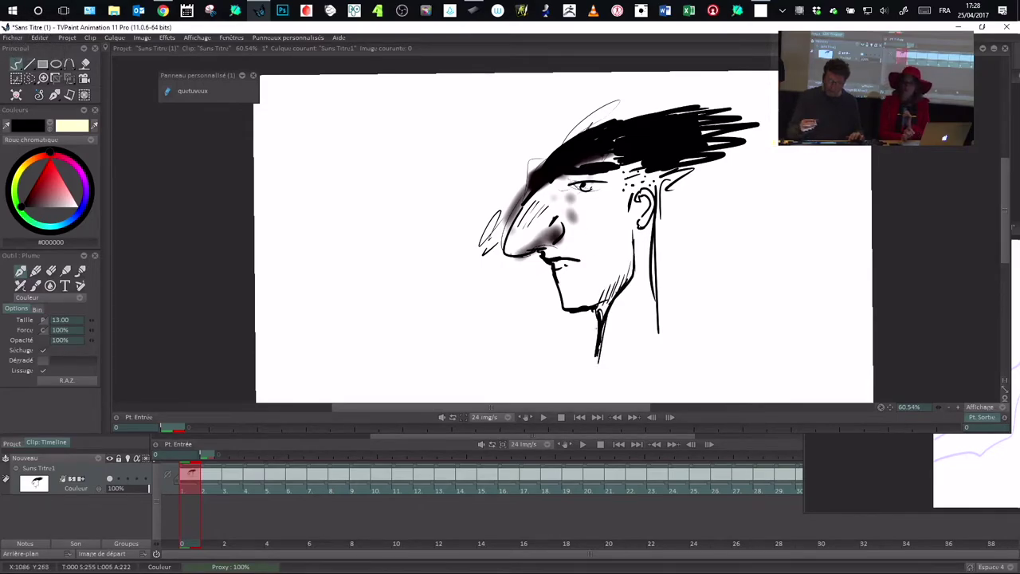
# Airbrush a thick black stroke ahead of the nose at size 25.00, and use the pen to darken the ear and extend the back neck line.
pyautogui.press('a')
pyautogui.moveTo(483, 254); pyautogui.dragTo(497, 207)
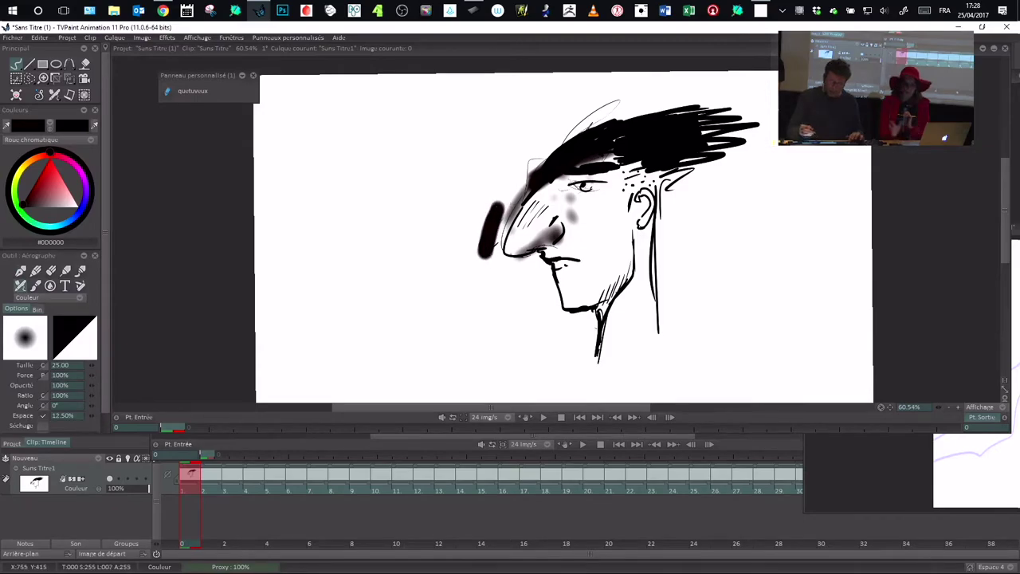
pyautogui.press('p')
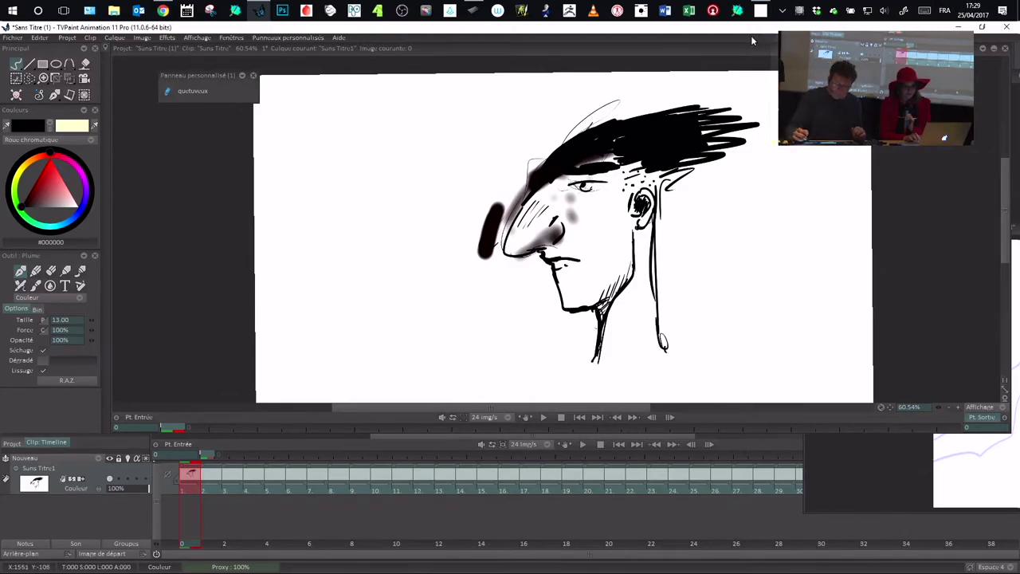
pyautogui.keyDown('alt'); pyautogui.moveTo(679, 248); pyautogui.dragTo(658, 251); pyautogui.keyUp('alt')
pyautogui.moveTo(221, 76); pyautogui.dragTo(223, 76)
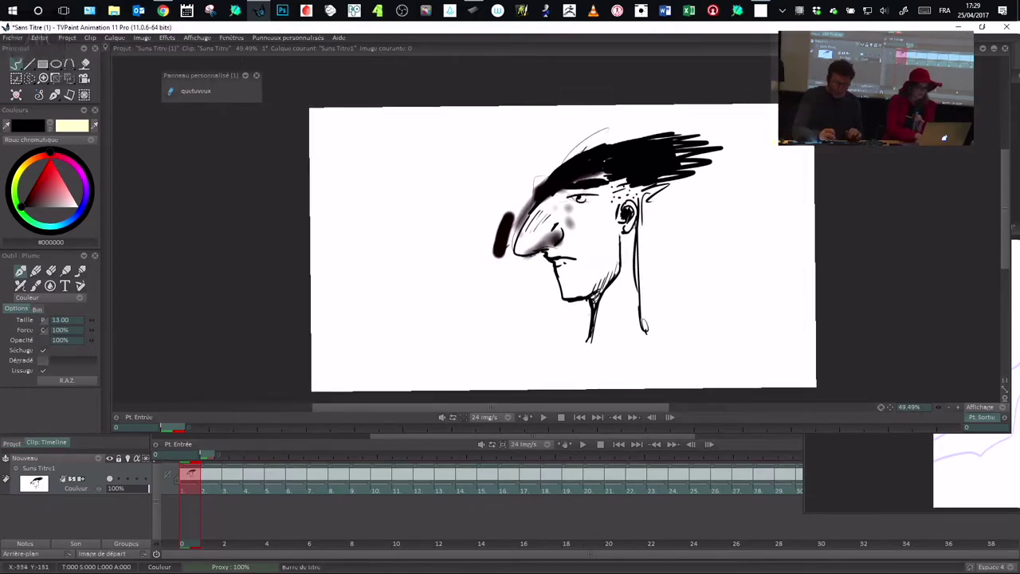
# Reopen the Wacom tablet properties over the drawing and check the ExpressKeys assignments for TVPaint Animation.
pyautogui.click(472, 12)
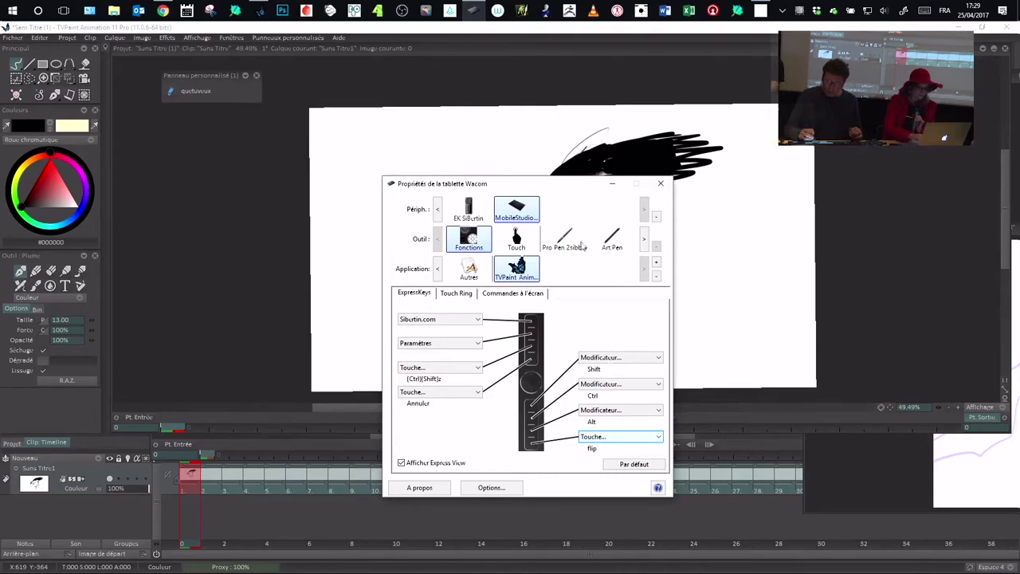
pyautogui.moveTo(566, 184); pyautogui.dragTo(601, 172)
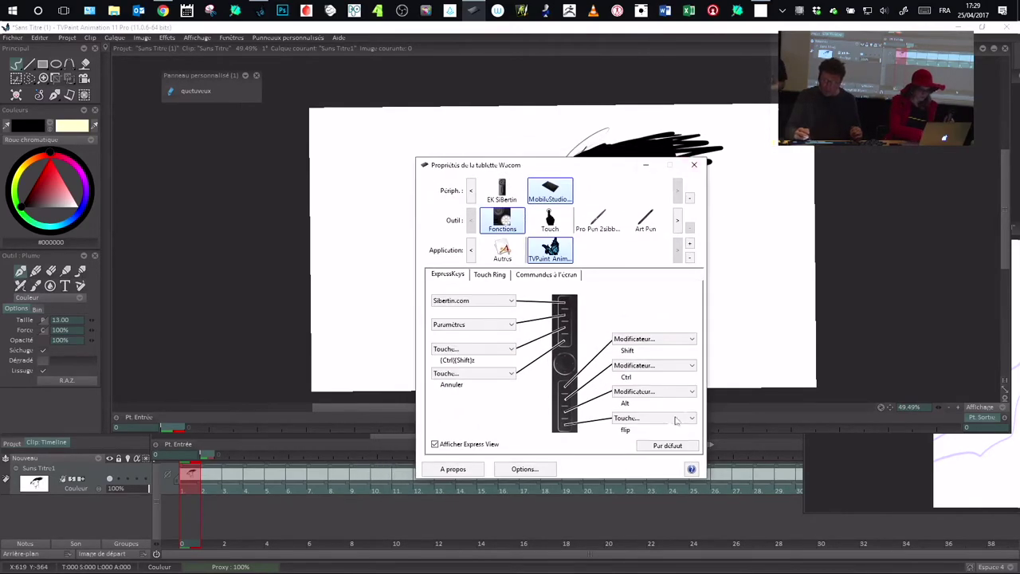
# Return to the drawing and add loose zigzag pen strokes behind the ear and along the back of the neck.
pyautogui.click(605, 71)
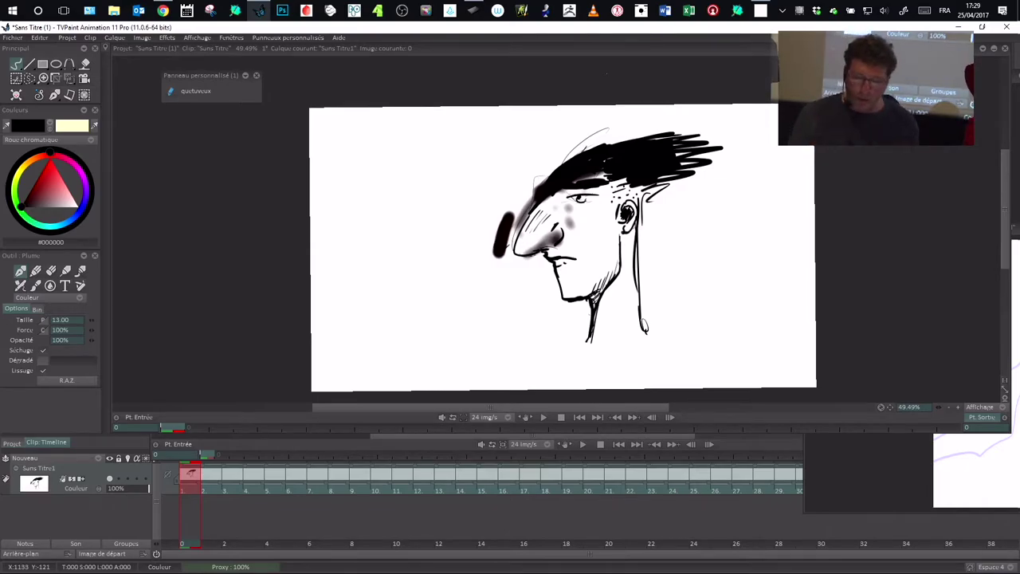
pyautogui.moveTo(669, 188)
pyautogui.mouseDown()
pyautogui.moveTo(651, 203)
pyautogui.moveTo(642, 248)
pyautogui.mouseUp()
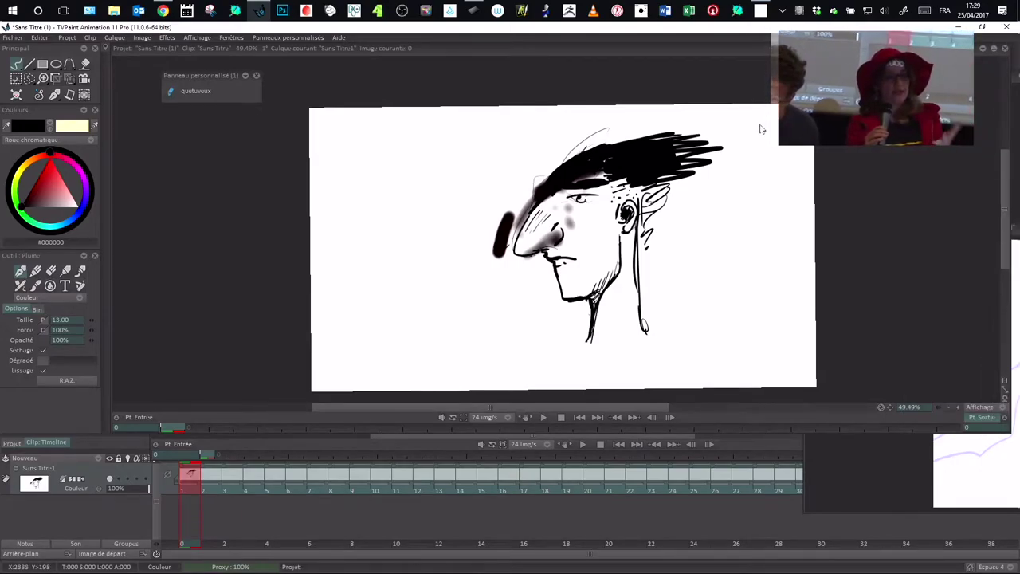
# Collapse the playback controls of the drawing's project window, and float and move the window to uncover the other open projects.
pyautogui.click(988, 56)
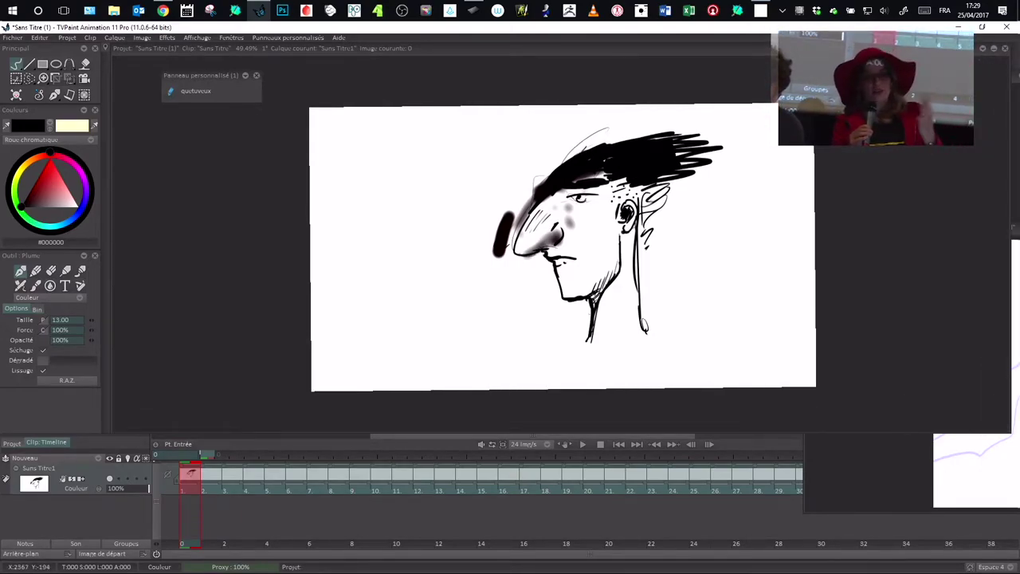
pyautogui.click(993, 56)
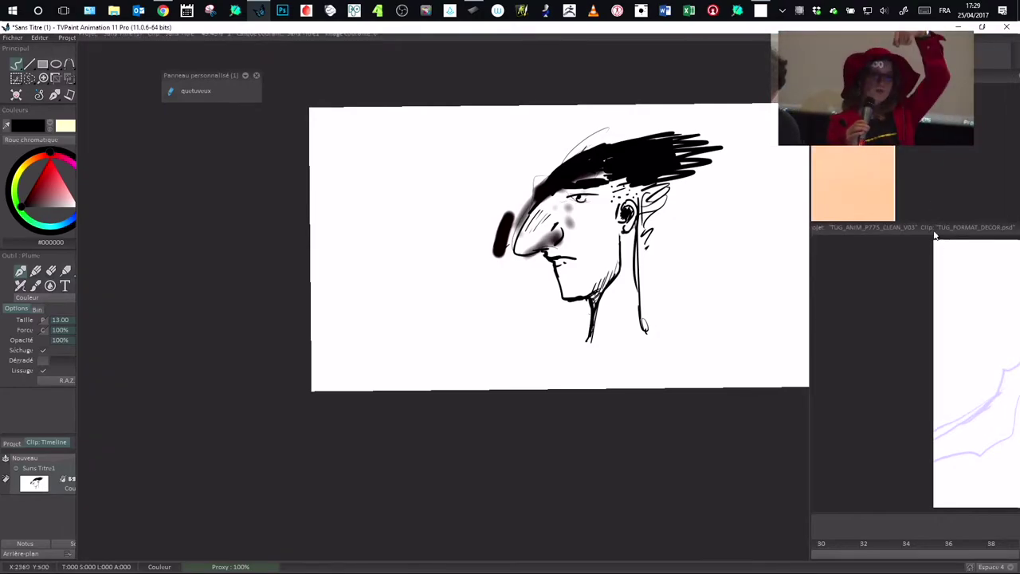
pyautogui.moveTo(909, 229); pyautogui.dragTo(704, 269)
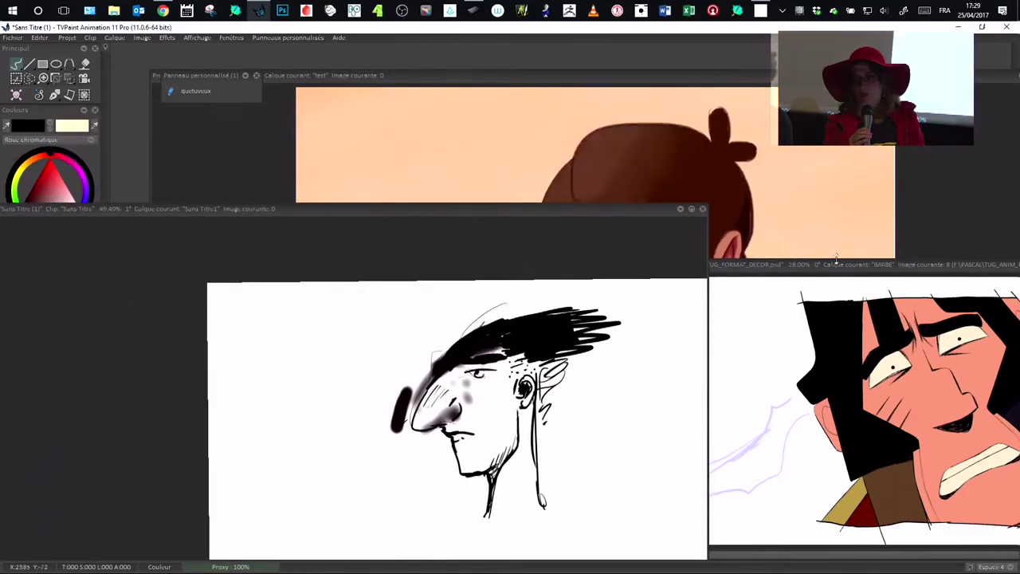
# Rearrange the floating project windows so TUG_ANIM_P775_CLEAN_V03 sits above the lowered Sans Titre drawing window.
pyautogui.moveTo(835, 258); pyautogui.dragTo(351, 73)
pyautogui.moveTo(162, 212); pyautogui.dragTo(371, 381)
pyautogui.moveTo(568, 79); pyautogui.dragTo(491, 59)
pyautogui.moveTo(616, 350); pyautogui.dragTo(634, 464)
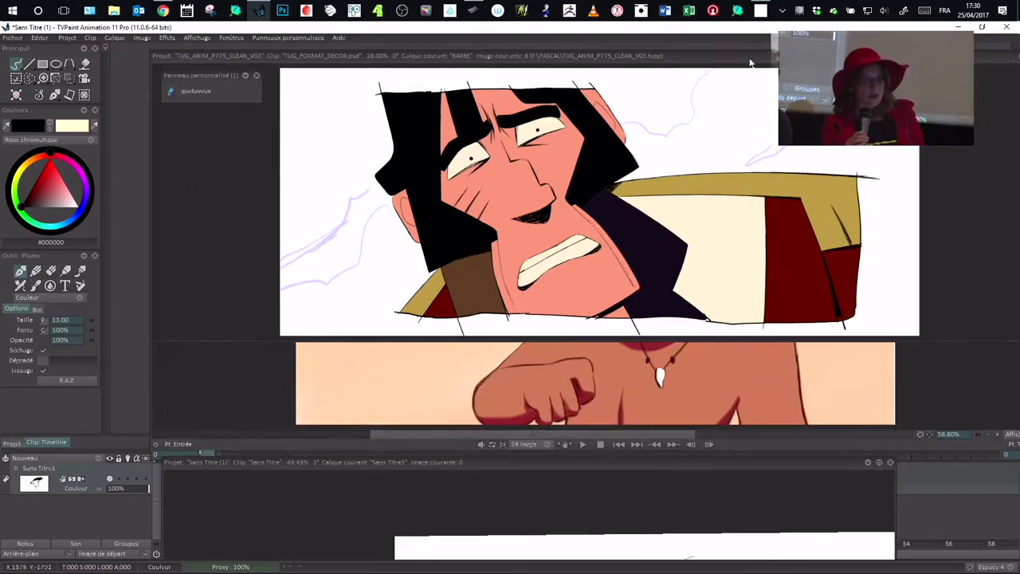
# Enlarge the TUG_ANIM_P775_CLEAN_V03 project window to fill the workspace and expand its playback controls.
pyautogui.moveTo(724, 64); pyautogui.dragTo(658, 83)
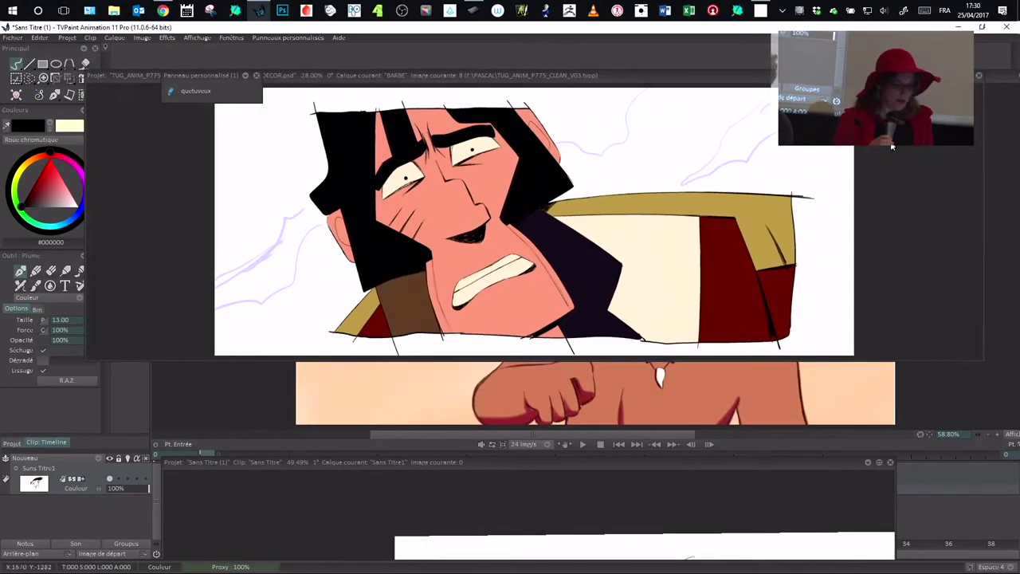
pyautogui.click(967, 75)
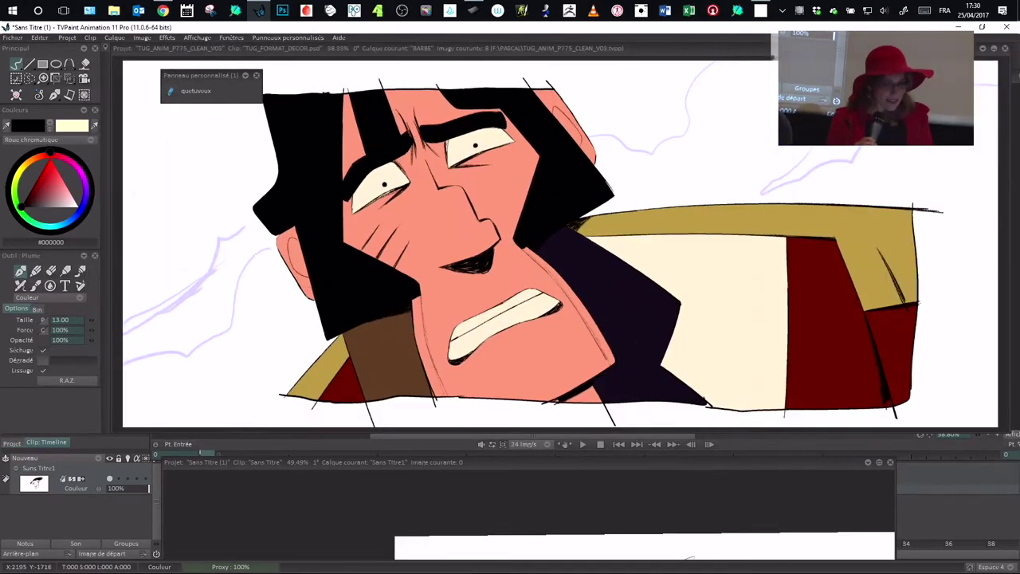
pyautogui.click(982, 50)
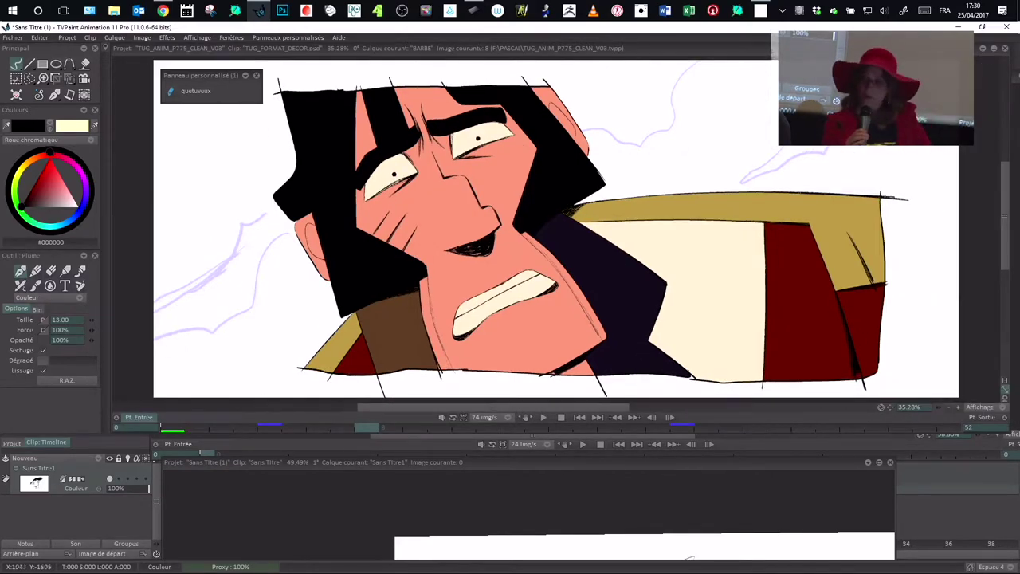
# Dock the custom panel between the main tools and the colour panel, and browse the list of available animation panels.
pyautogui.moveTo(202, 78); pyautogui.dragTo(63, 107)
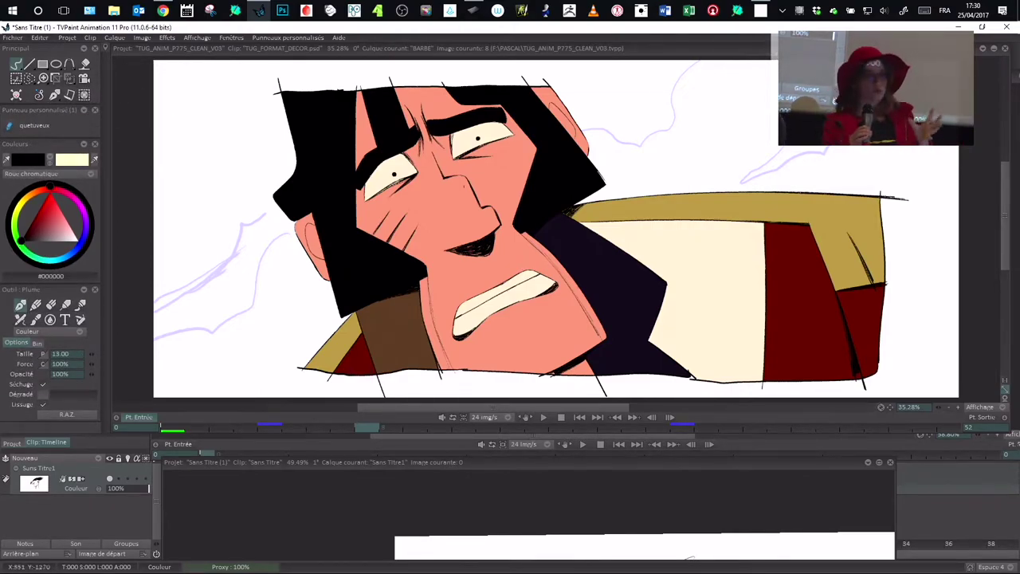
pyautogui.click(195, 39)
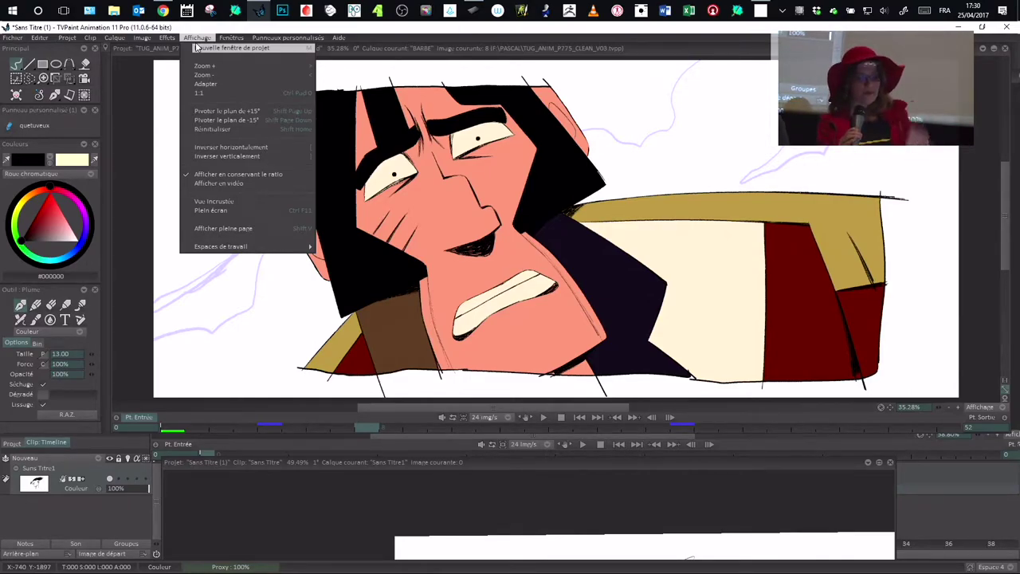
pyautogui.moveTo(231, 38)
pyautogui.moveTo(254, 108)
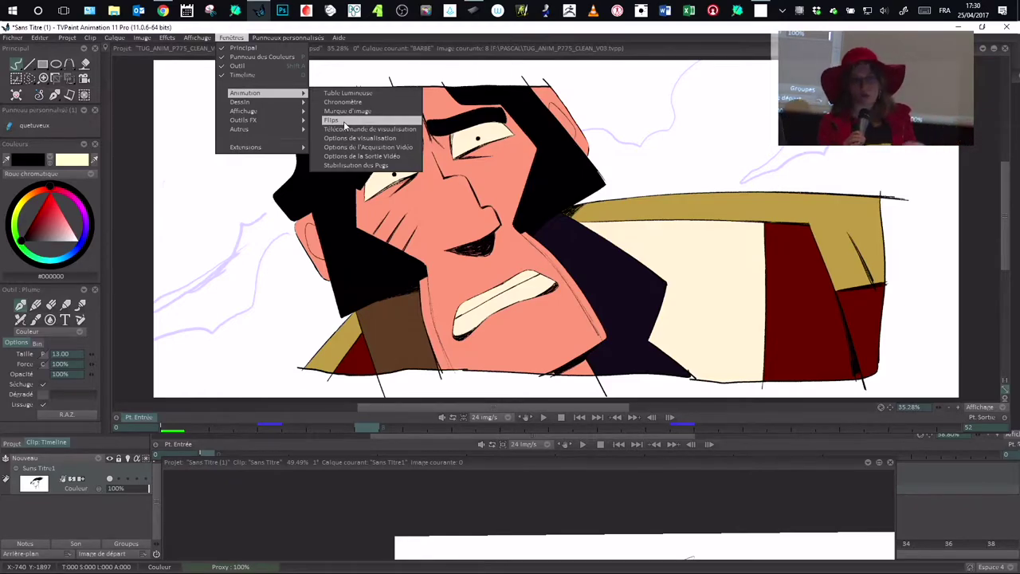
# Raise the Sans Titre drawing window over the animation project, maximize it and restore its floating size.
pyautogui.click(754, 457)
pyautogui.moveTo(754, 462); pyautogui.dragTo(684, 257)
pyautogui.moveTo(132, 253); pyautogui.dragTo(196, 107)
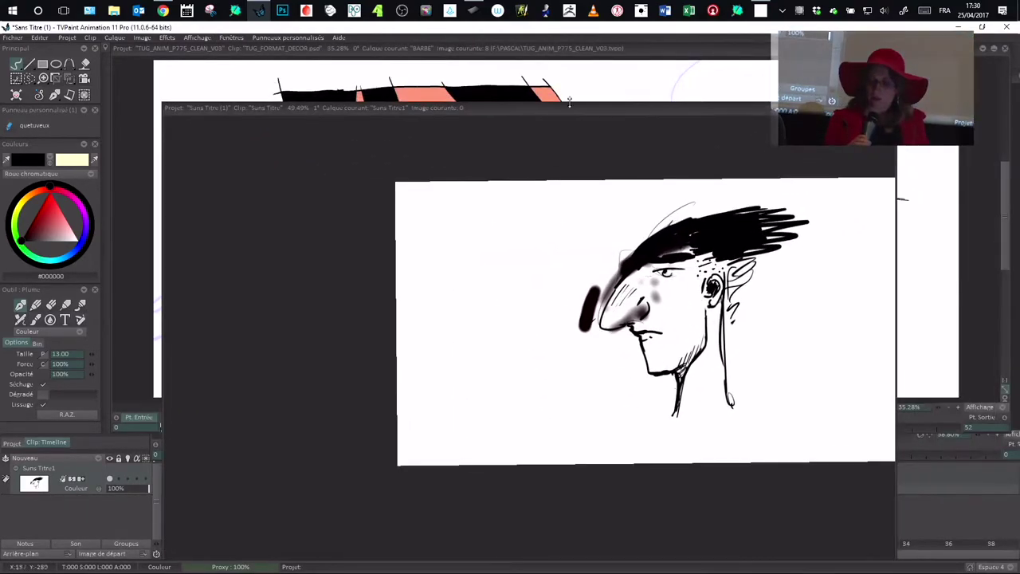
pyautogui.click(879, 109)
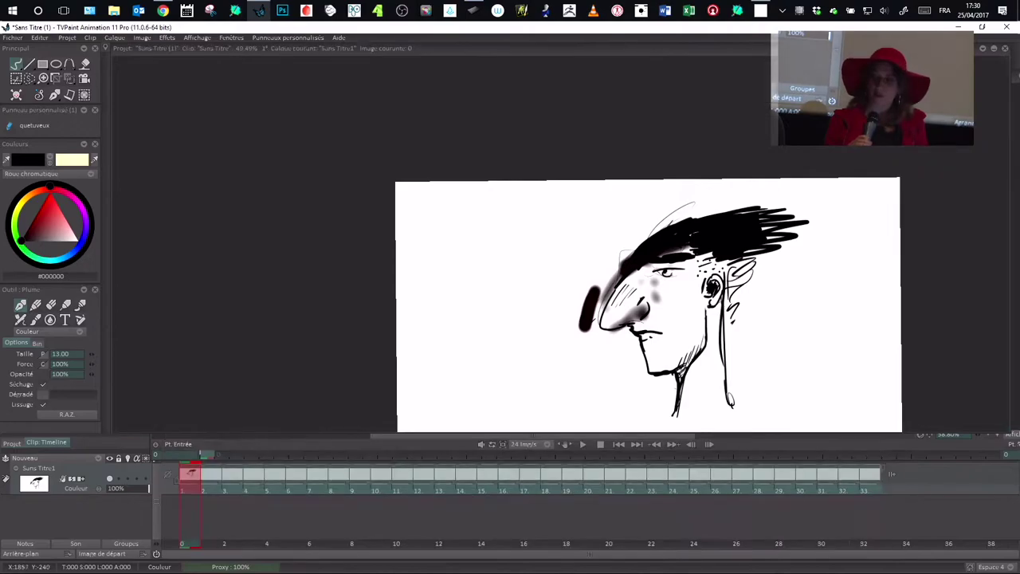
pyautogui.click(994, 49)
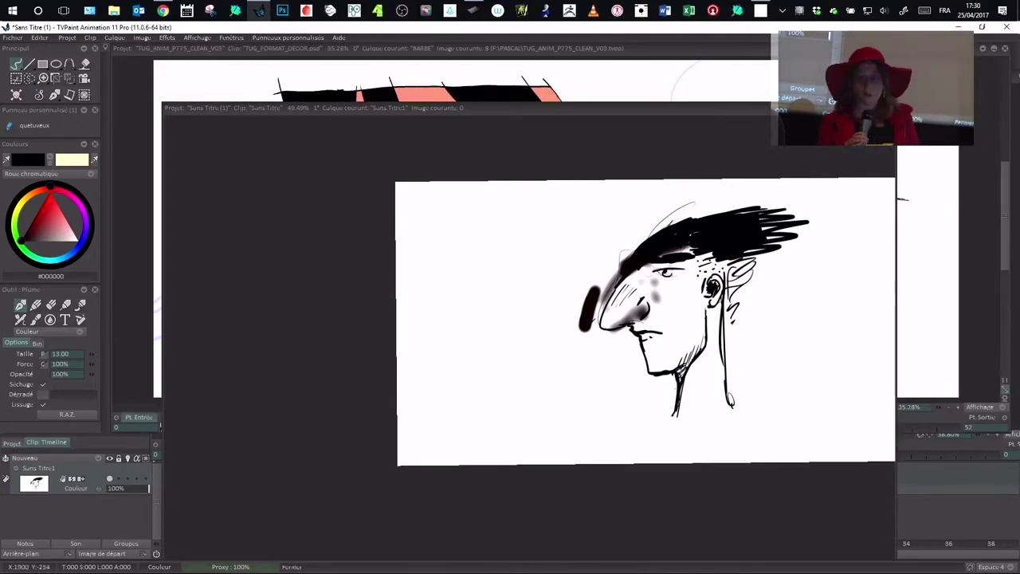
# Bring the TUG_ANIM_P775_CLEAN_V03 project to the front and move the Sans Titre window aside to uncover the timeline.
pyautogui.click(869, 48)
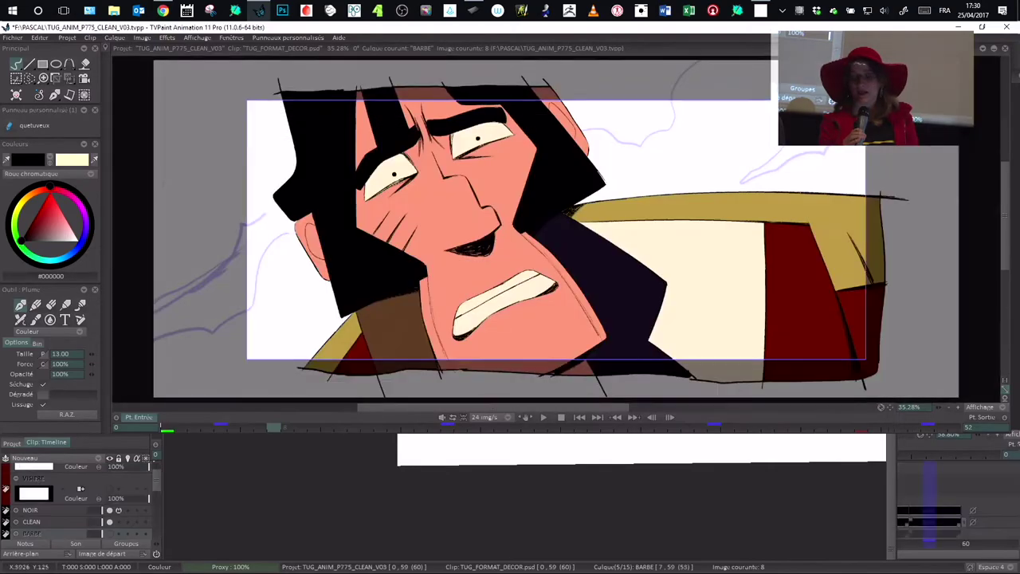
pyautogui.click(882, 512)
pyautogui.moveTo(192, 107); pyautogui.dragTo(1018, 160)
pyautogui.click(709, 147)
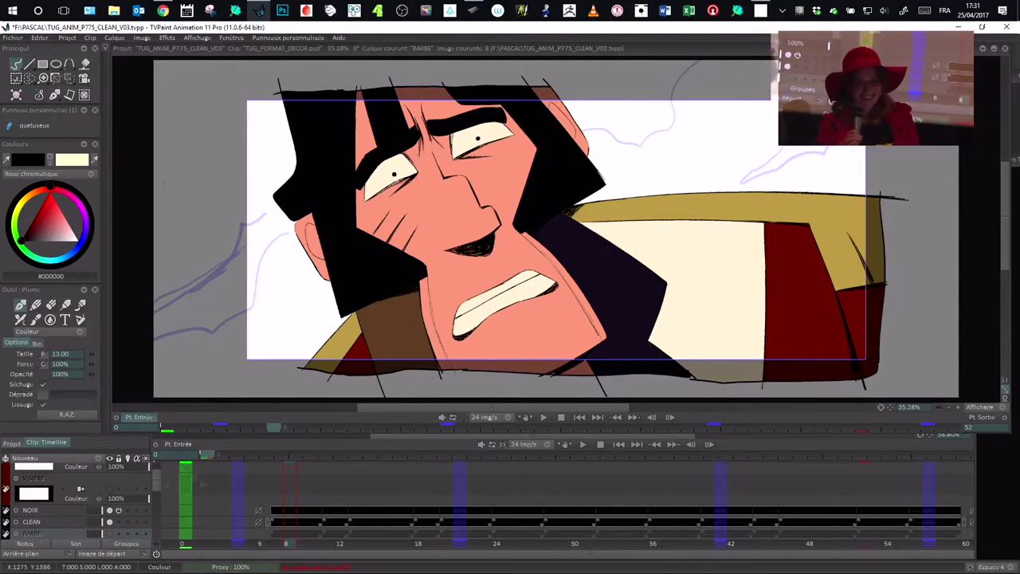
pyautogui.moveTo(297, 476); pyautogui.dragTo(446, 476)
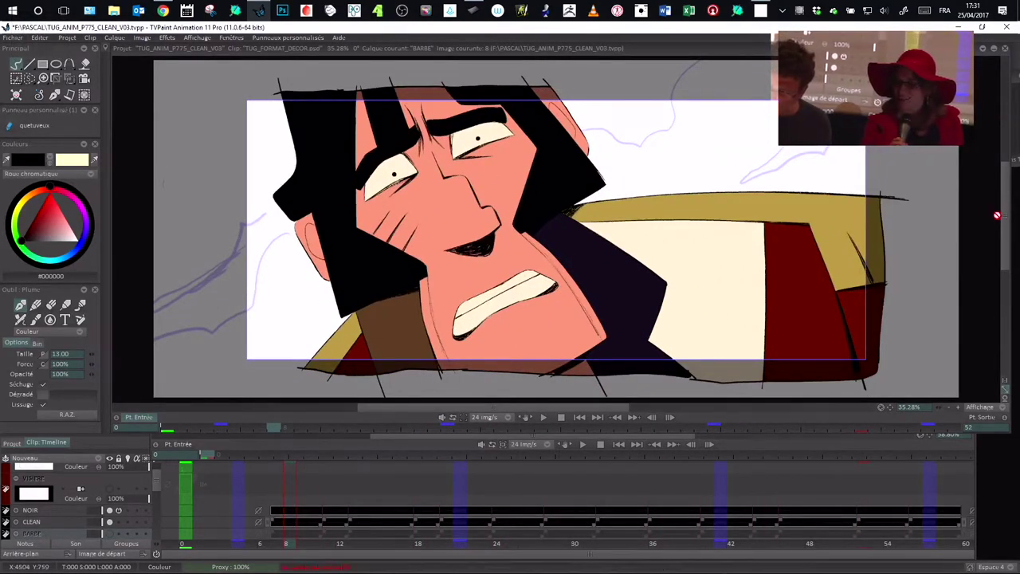
# Open the Flips panel over the animation project and delete the existing Flip Manuel entry.
pyautogui.moveTo(1003, 225); pyautogui.dragTo(1003, 230)
pyautogui.scroll(5, 1002, 230)
pyautogui.click(231, 38)
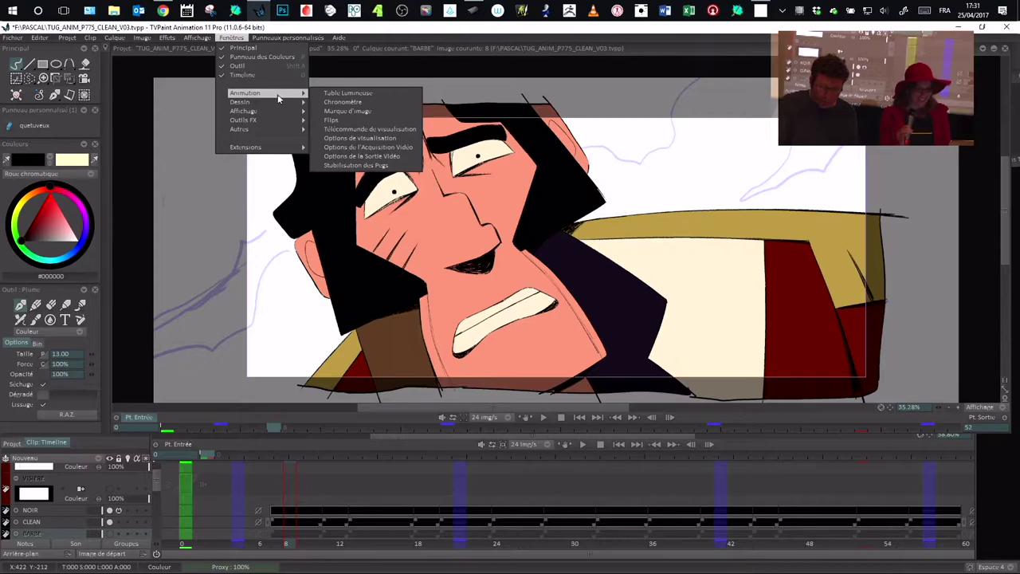
pyautogui.click(338, 121)
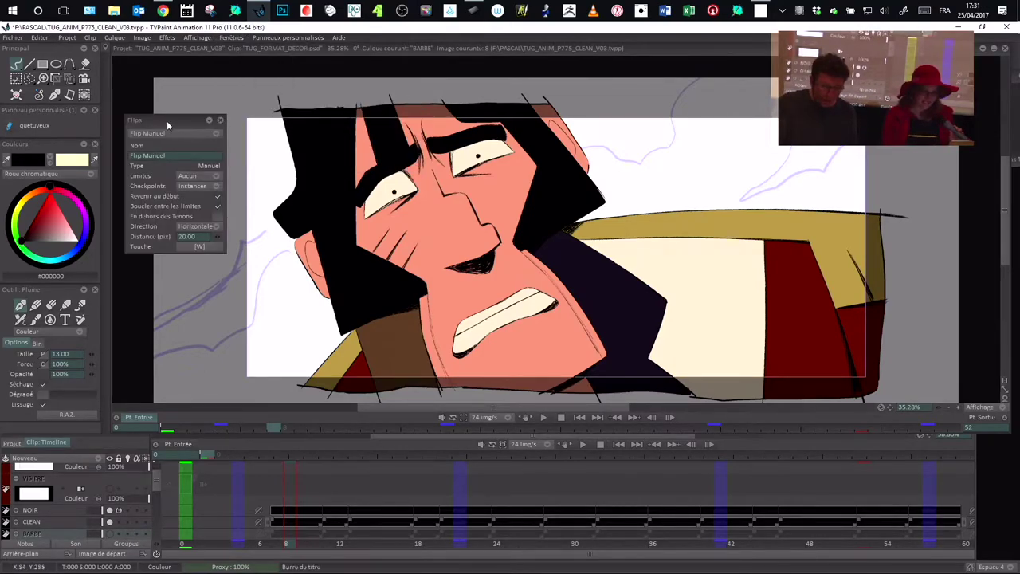
pyautogui.click(209, 131)
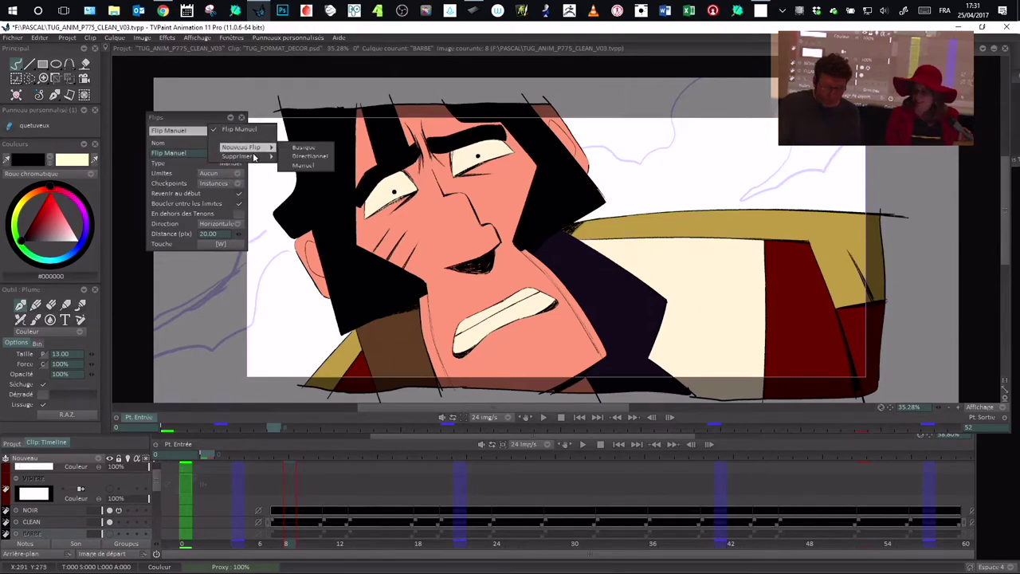
pyautogui.moveTo(265, 158)
pyautogui.click(307, 158)
pyautogui.moveTo(188, 118)
pyautogui.mouseDown()
pyautogui.moveTo(207, 121)
pyautogui.moveTo(173, 113)
pyautogui.mouseUp()
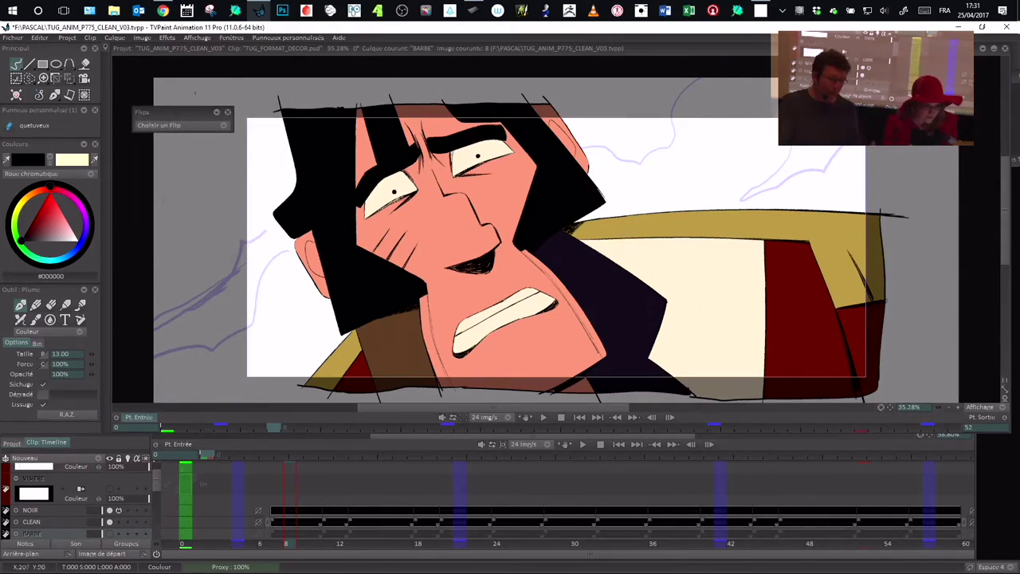
# Create a new flip of type Manuel in the Flips panel.
pyautogui.click(203, 125)
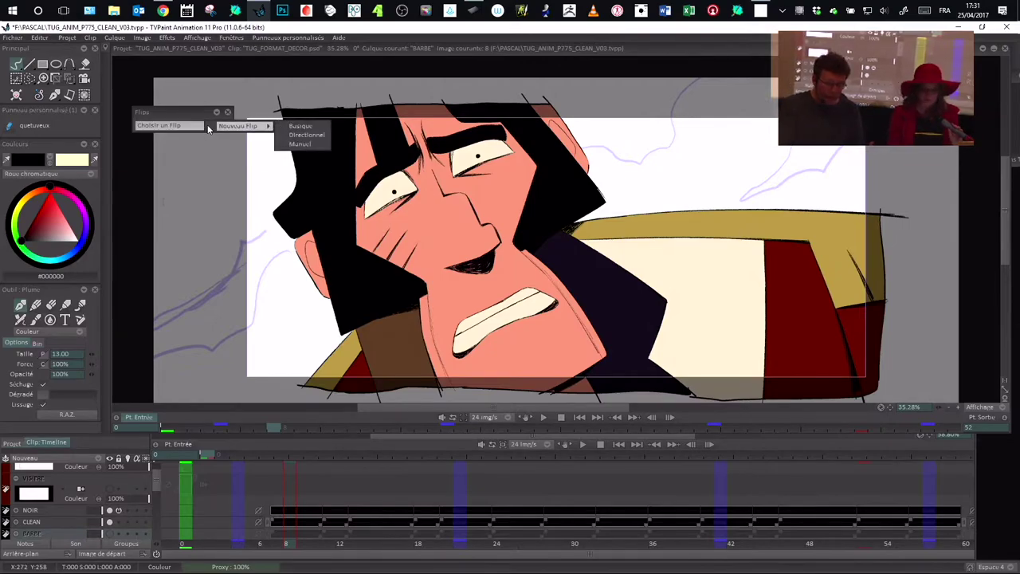
pyautogui.click(301, 144)
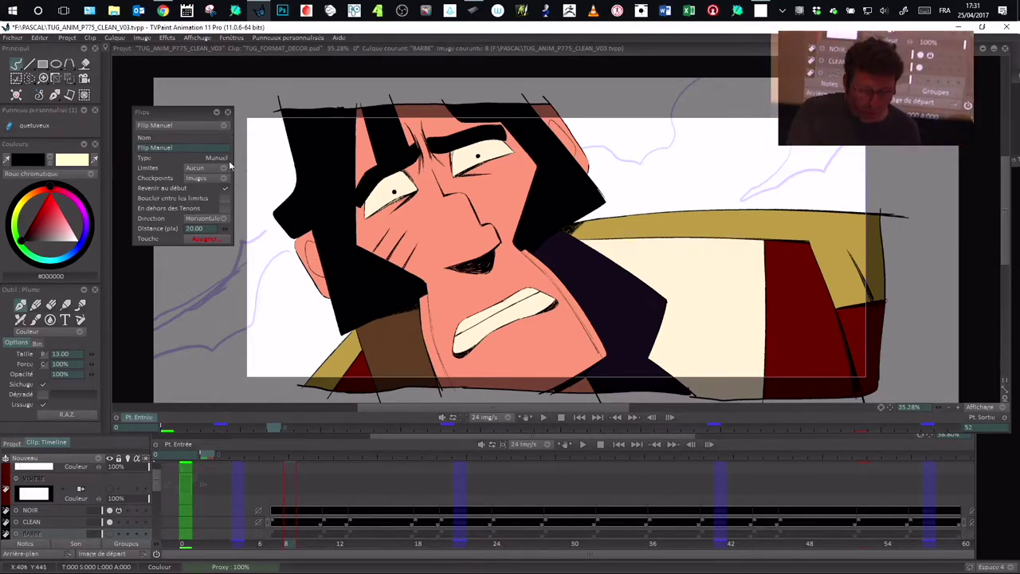
pyautogui.scroll(-5, 158, 478)
pyautogui.scroll(2, 154, 493)
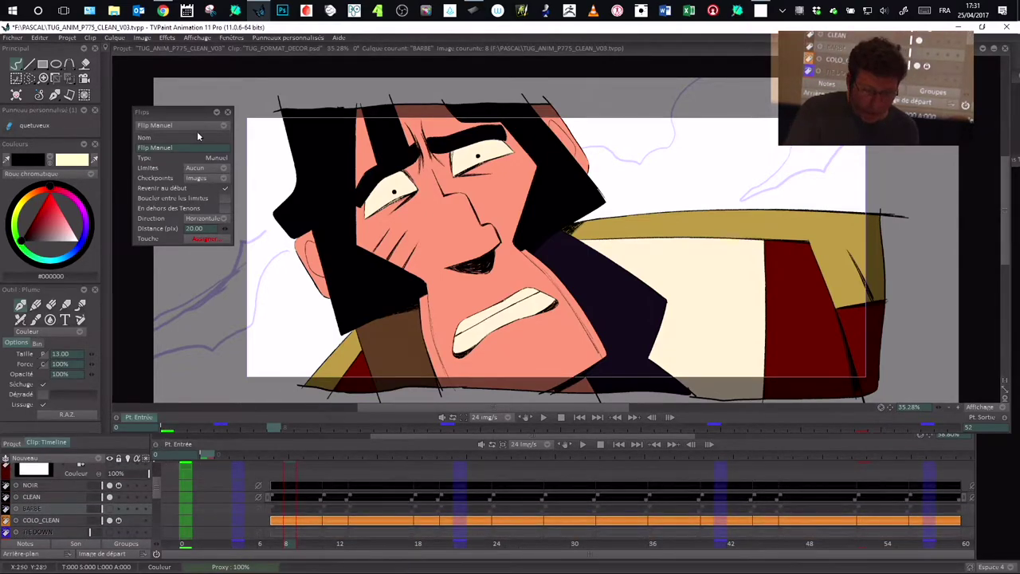
# Find Flip Manuel with the search term "flip" in the keyboard shortcut configuration and associate it with the W key.
pyautogui.click(219, 238)
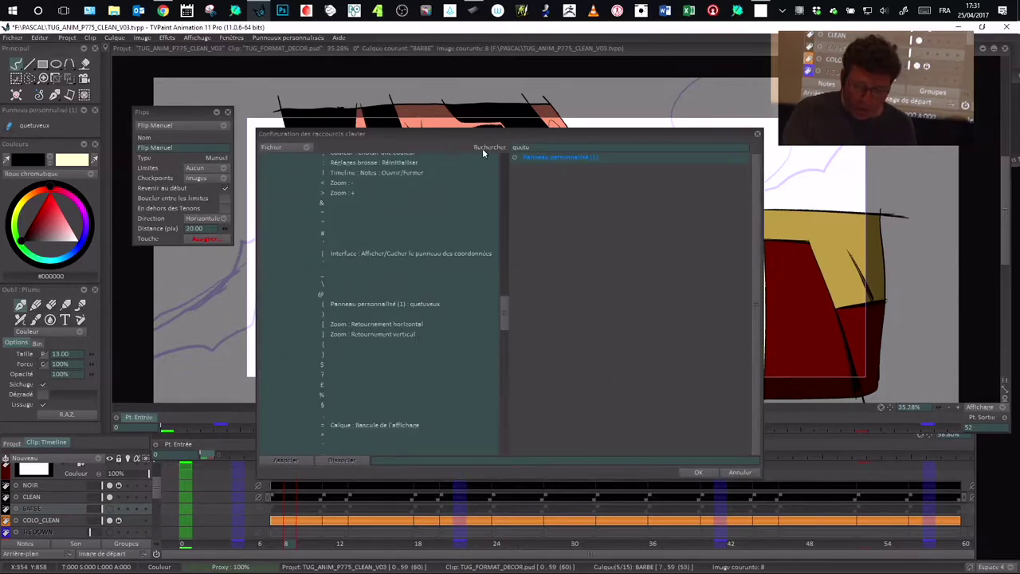
pyautogui.moveTo(568, 132)
pyautogui.mouseDown()
pyautogui.moveTo(521, 135)
pyautogui.moveTo(571, 128)
pyautogui.mouseUp()
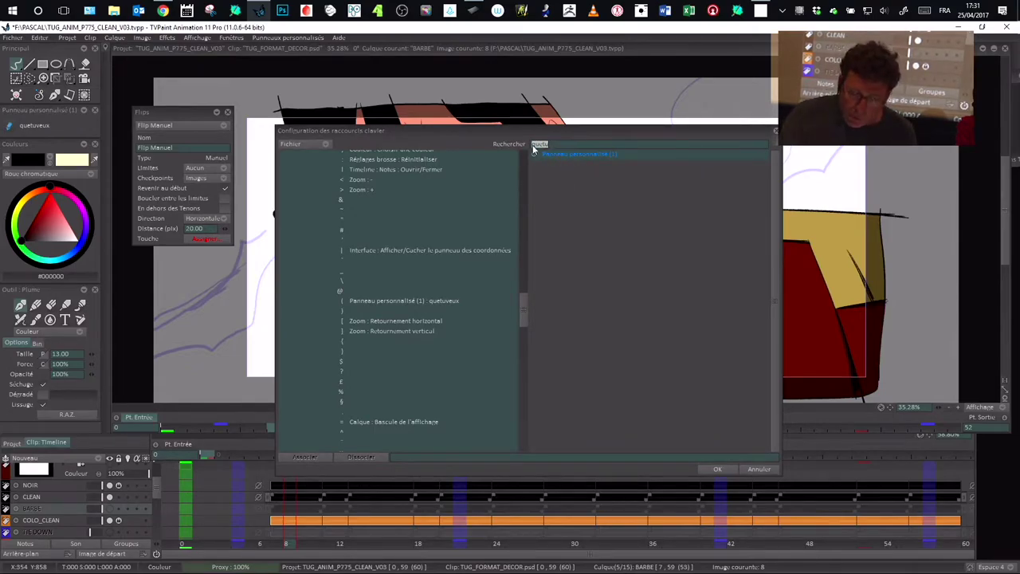
pyautogui.write('flip')
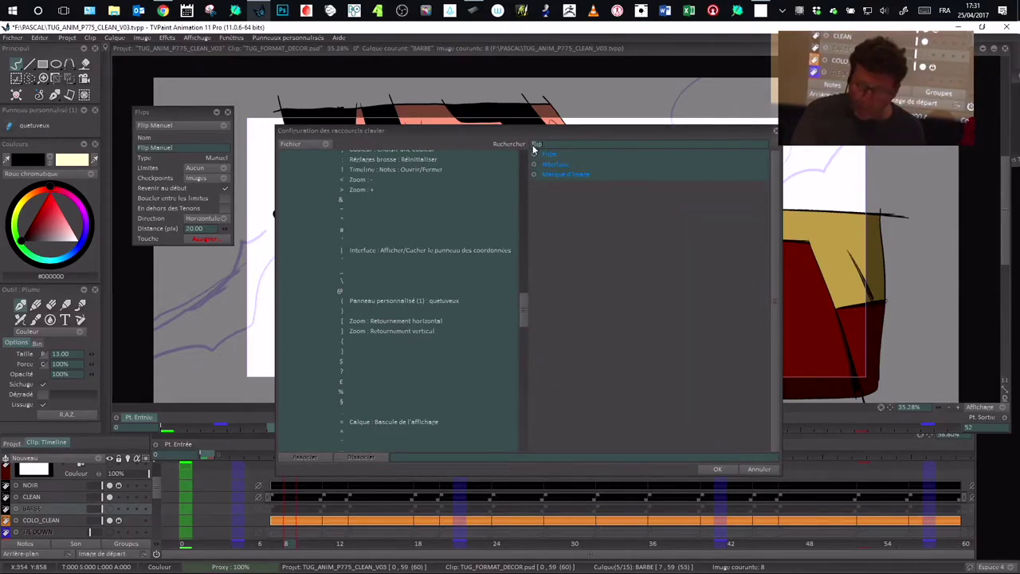
pyautogui.click(537, 155)
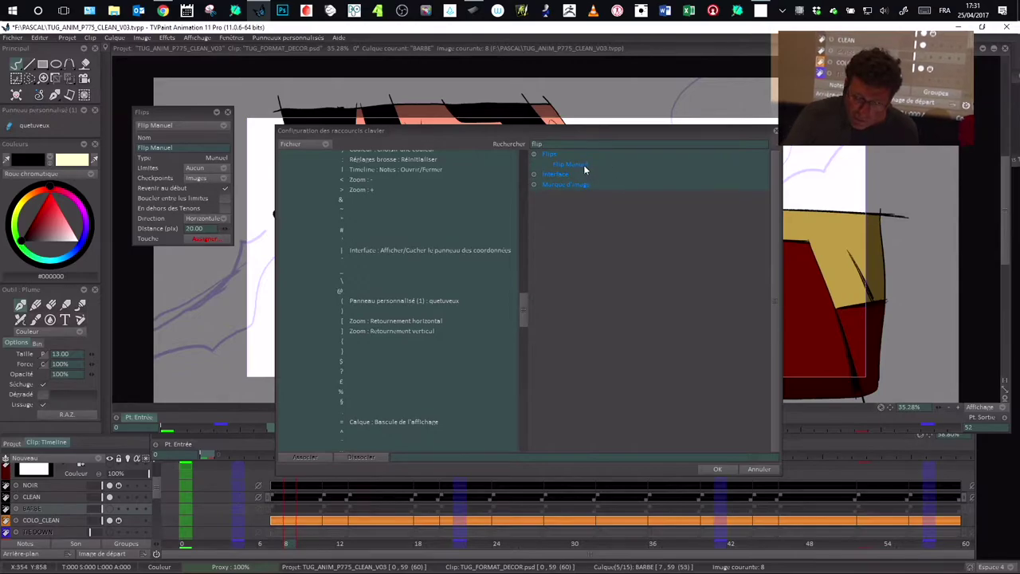
pyautogui.click(581, 165)
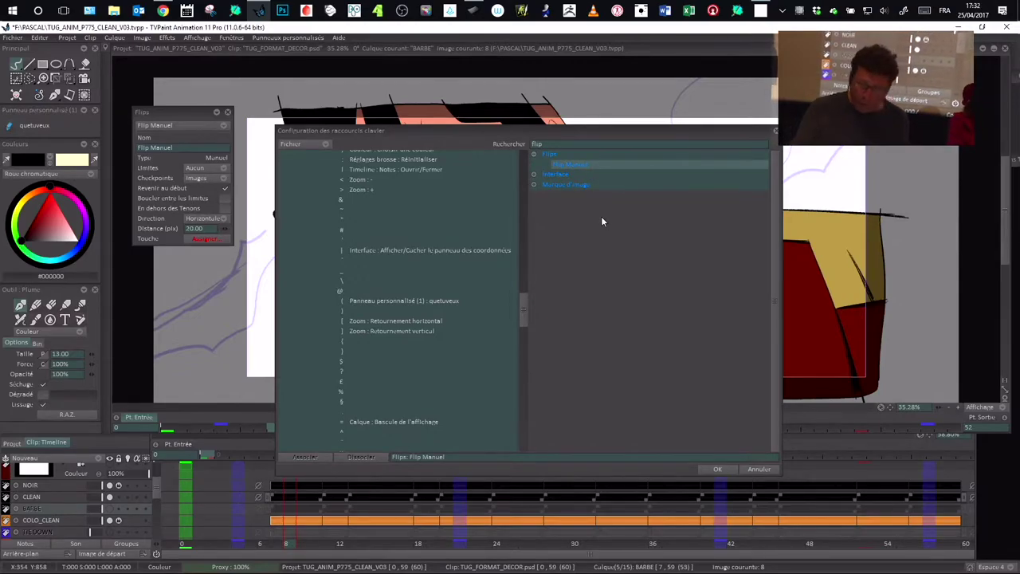
pyautogui.press('w')
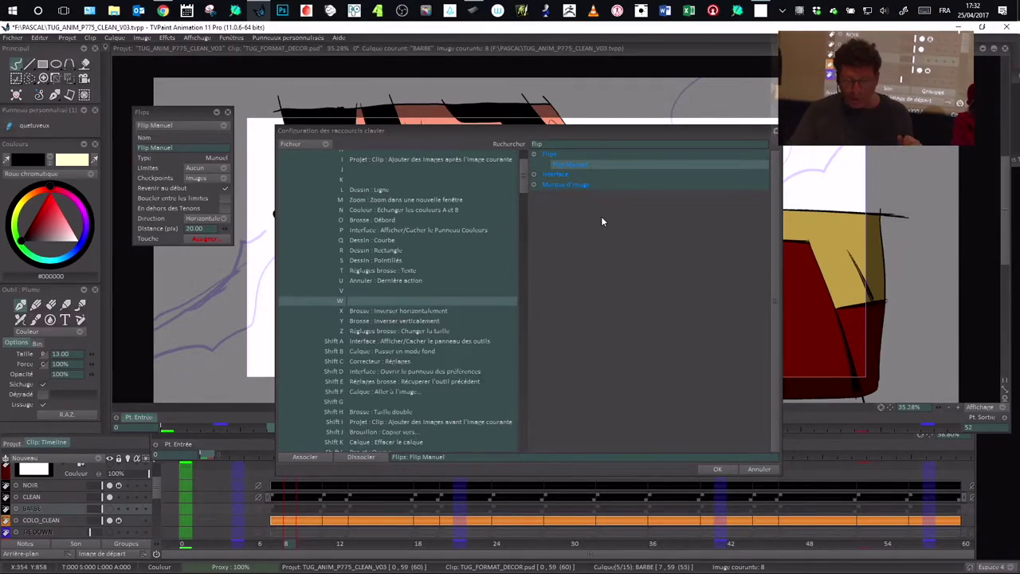
pyautogui.click(313, 458)
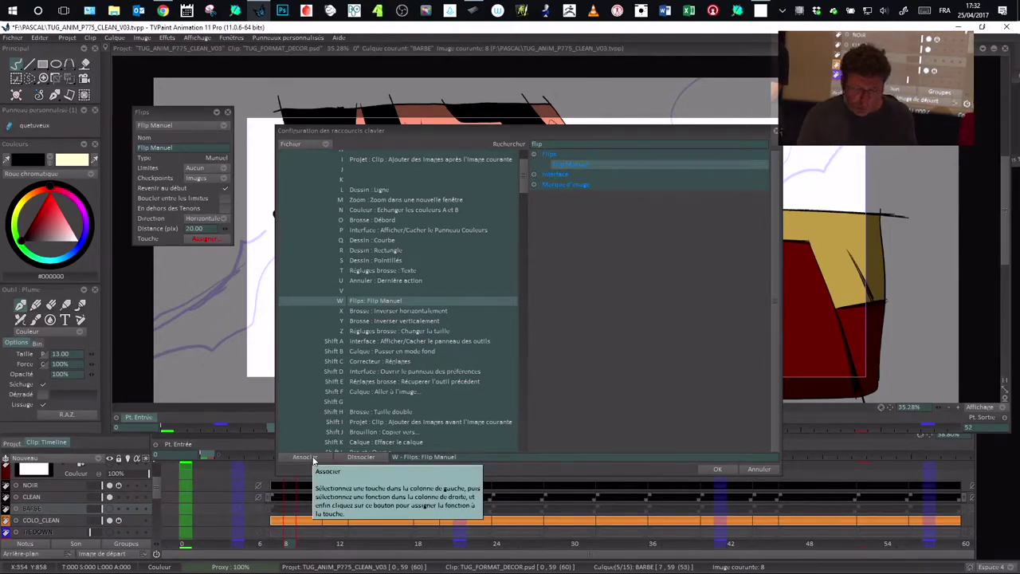
pyautogui.moveTo(612, 133); pyautogui.dragTo(628, 133)
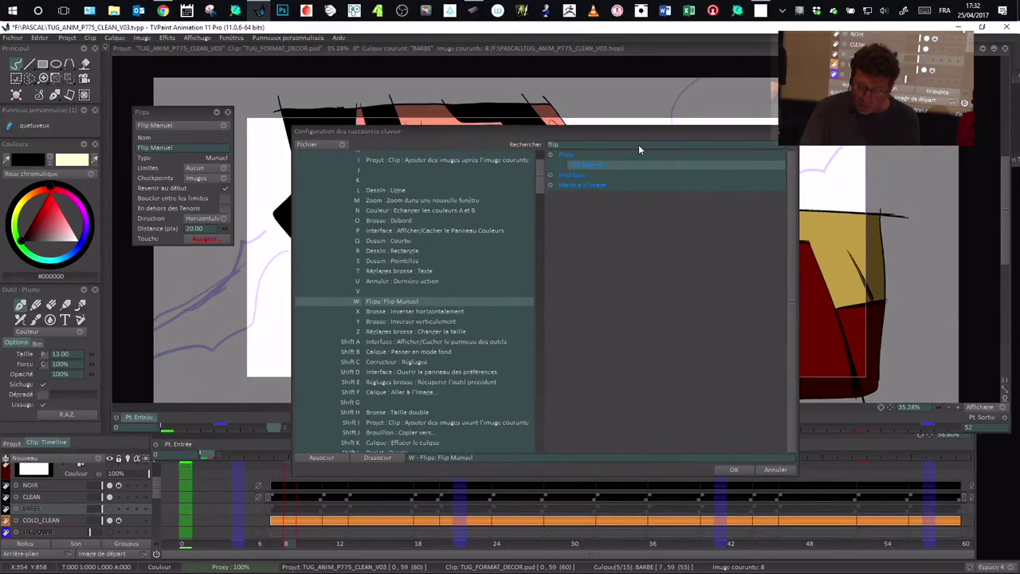
pyautogui.click(730, 467)
# Examine the Limites and Checkpoints options available for the manual flip without changing them.
pyautogui.moveTo(181, 114); pyautogui.dragTo(186, 106)
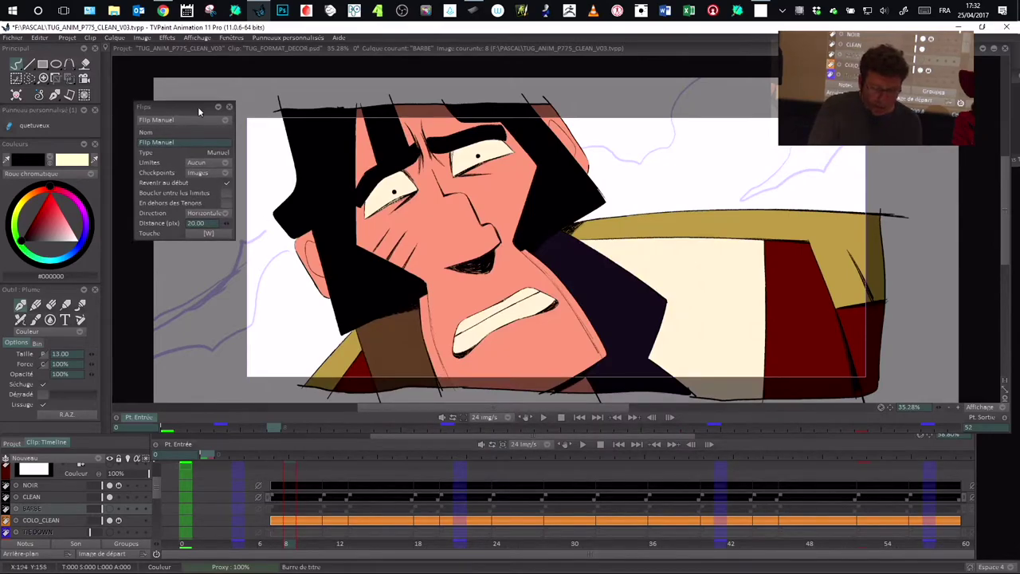
pyautogui.click(225, 163)
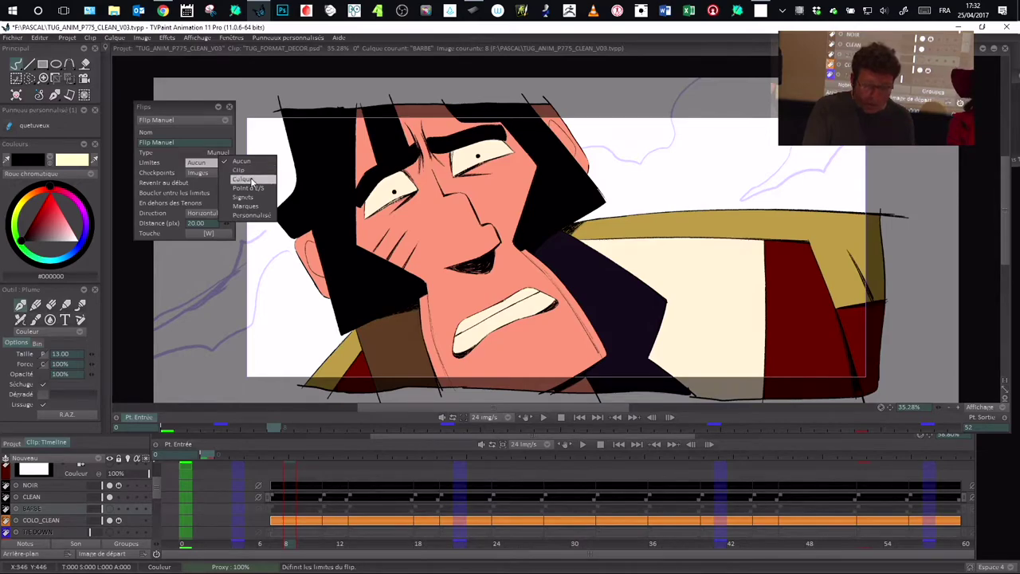
pyautogui.click(189, 110)
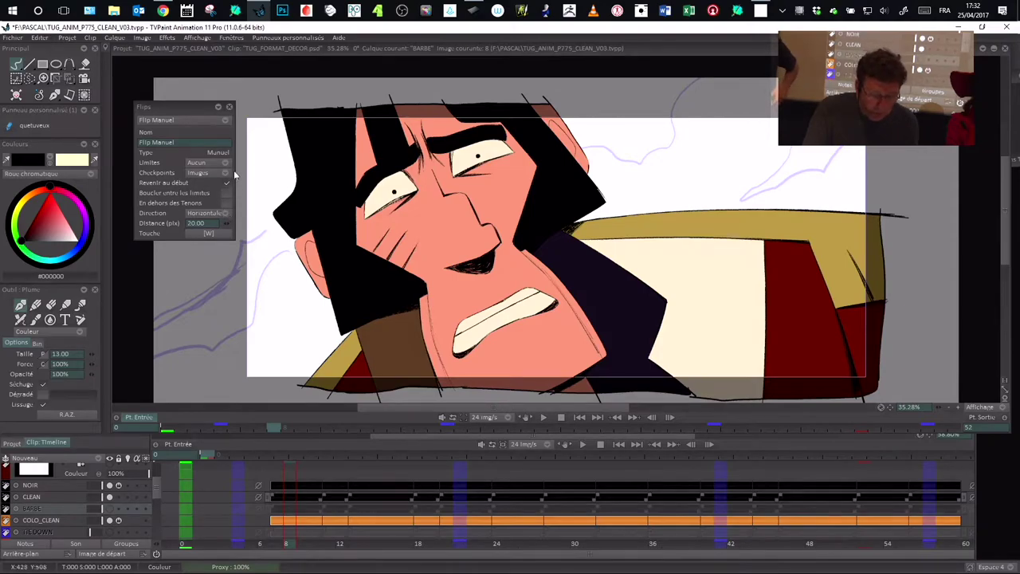
pyautogui.click(229, 172)
pyautogui.click(226, 179)
pyautogui.click(226, 174)
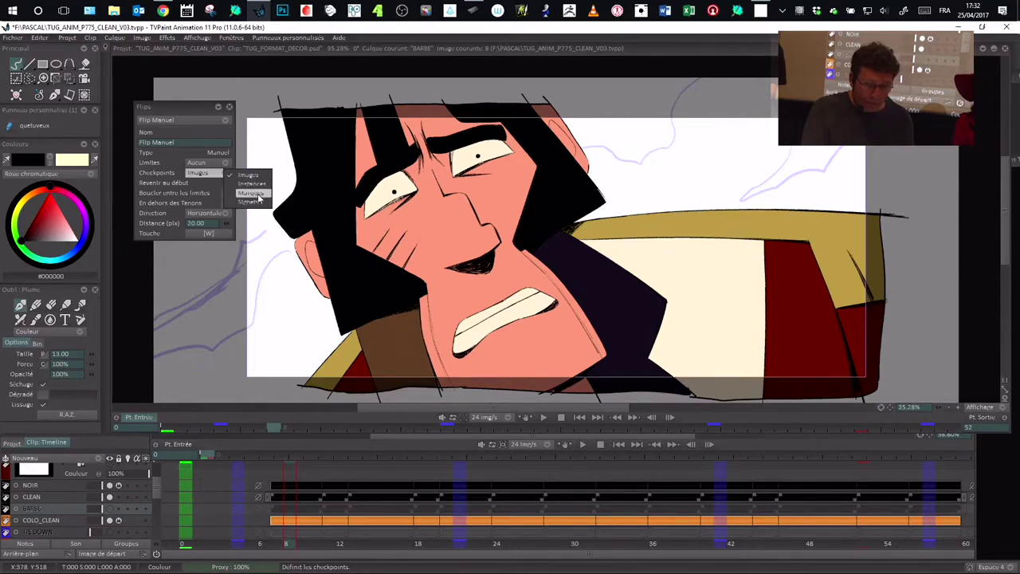
pyautogui.click(182, 109)
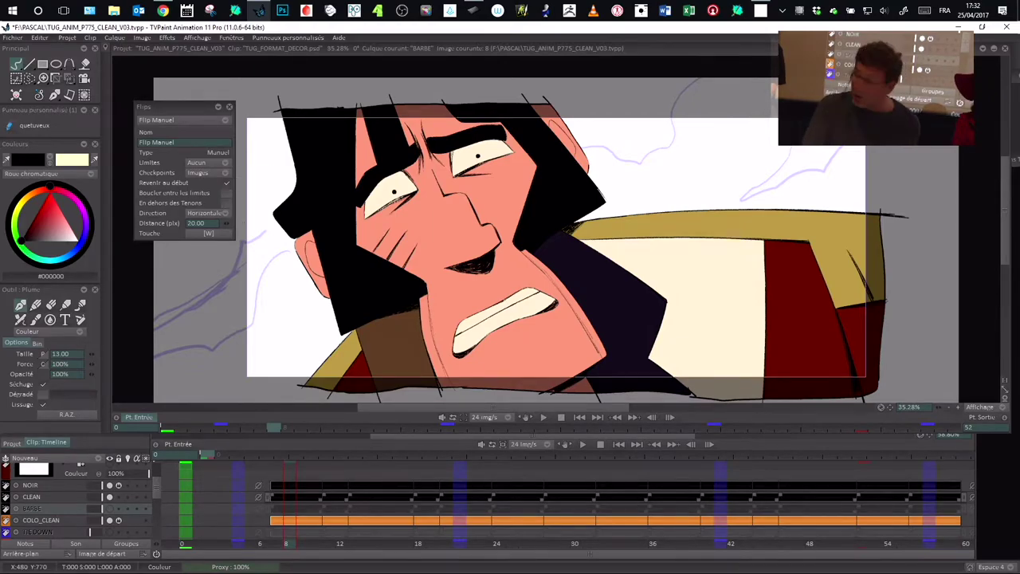
# Move the Flips panel slightly and set the manual flip's distance to 19.00 pixels.
pyautogui.moveTo(182, 110); pyautogui.dragTo(193, 112)
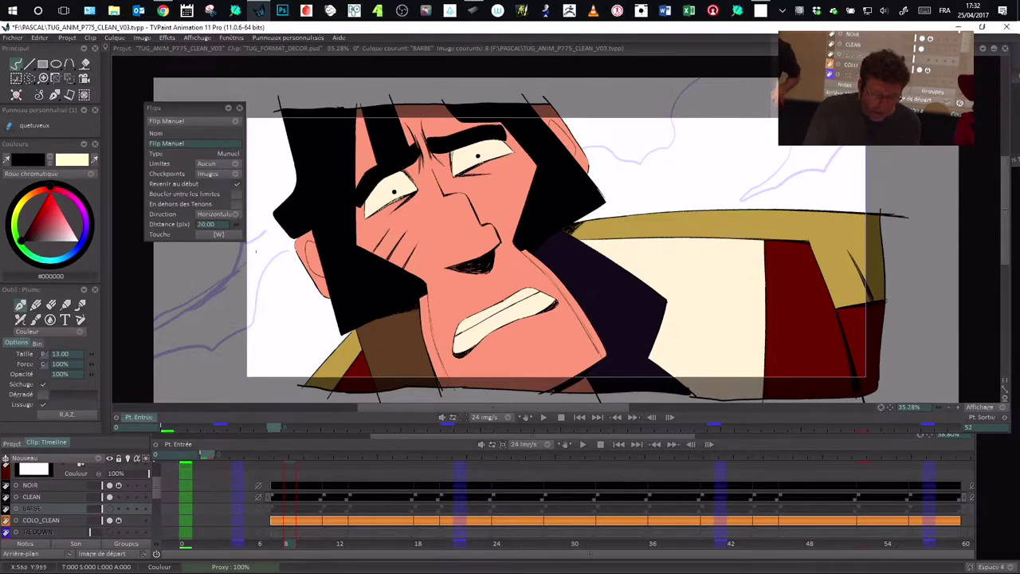
pyautogui.click(238, 225)
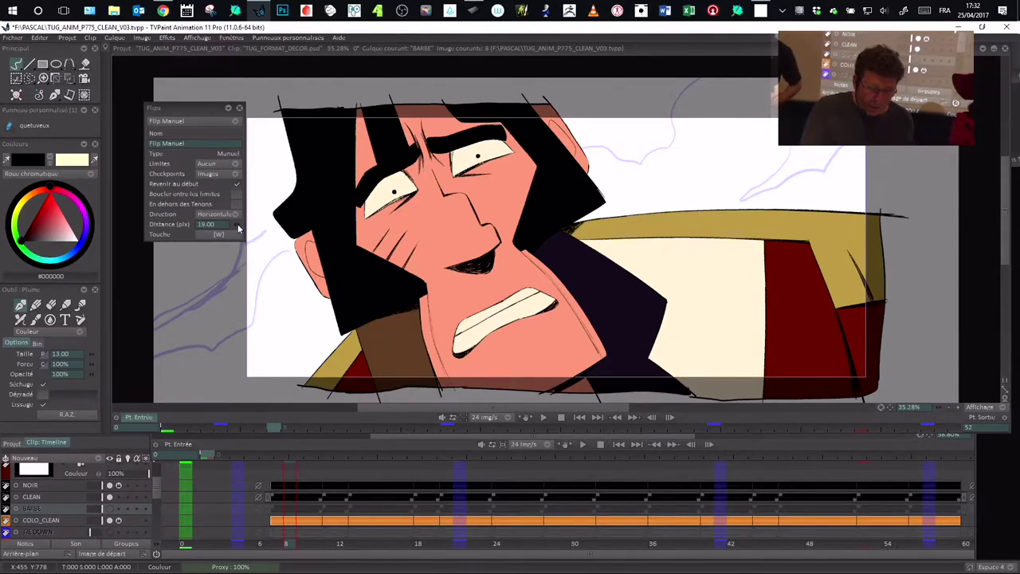
# Set the manual flip's distance to 13.00 pixels and browse the animation frames with the flip shortcut.
pyautogui.moveTo(236, 230); pyautogui.dragTo(233, 230)
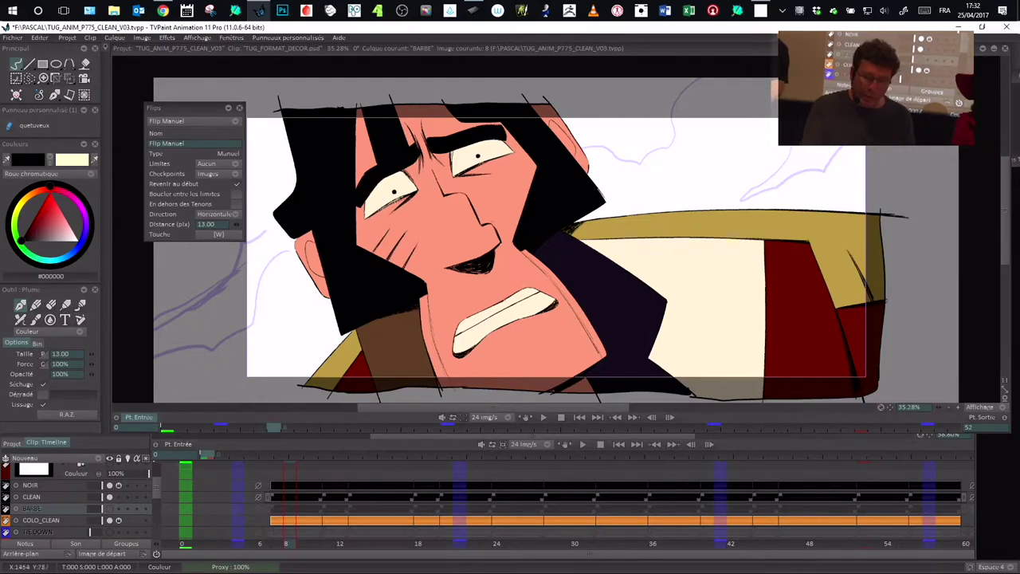
pyautogui.press('w')
pyautogui.press('w')
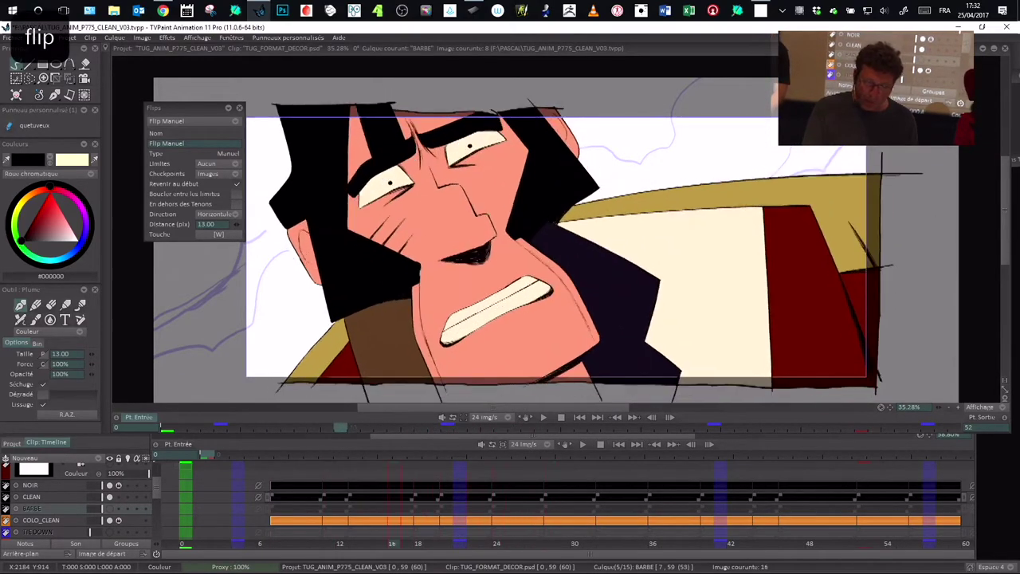
pyautogui.press('w')
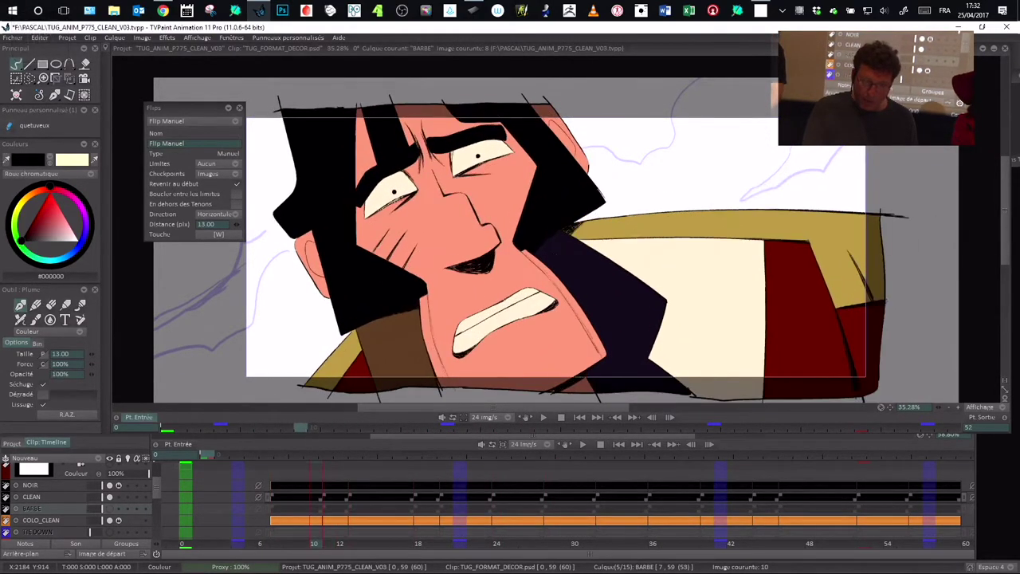
pyautogui.press('w')
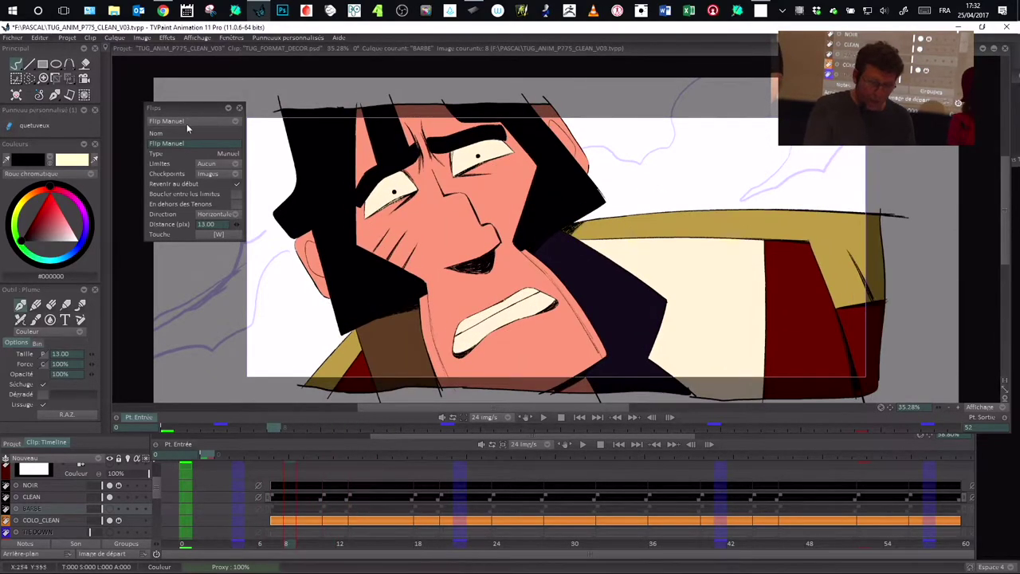
# Move the Flips panel slightly away from the character's face and trigger the manual flip again.
pyautogui.moveTo(180, 108); pyautogui.dragTo(159, 94)
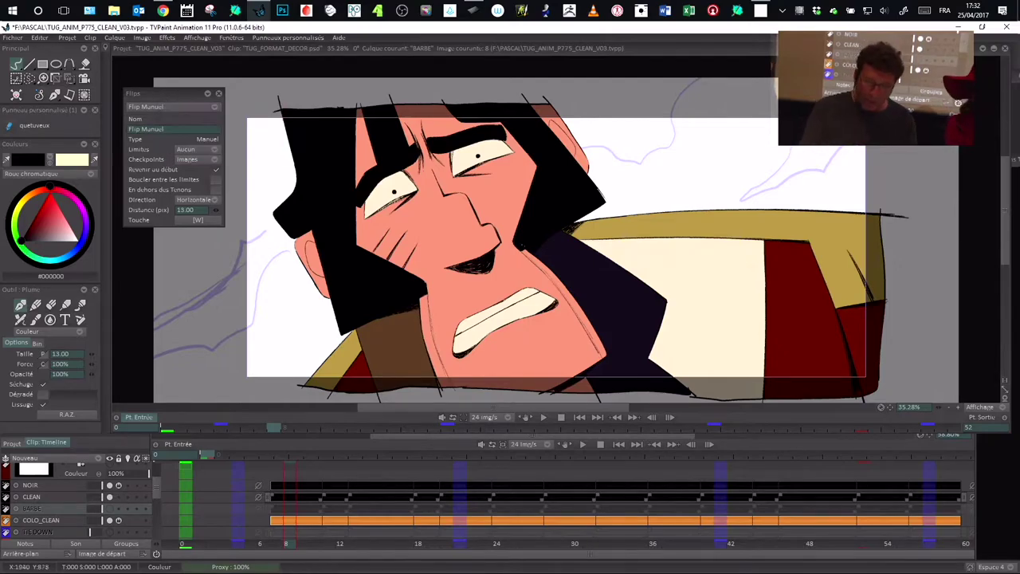
pyautogui.press('w')
pyautogui.press('w')
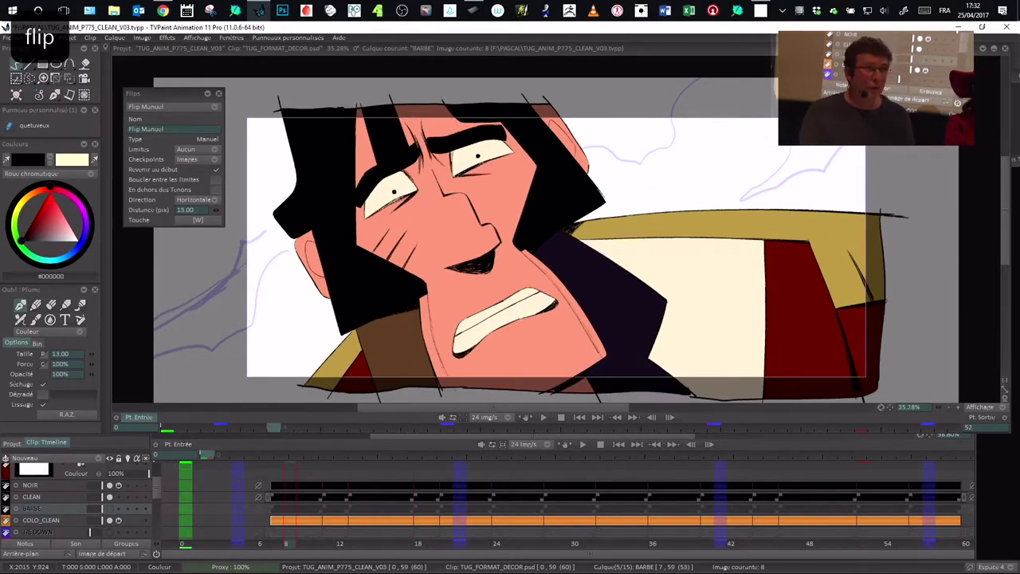
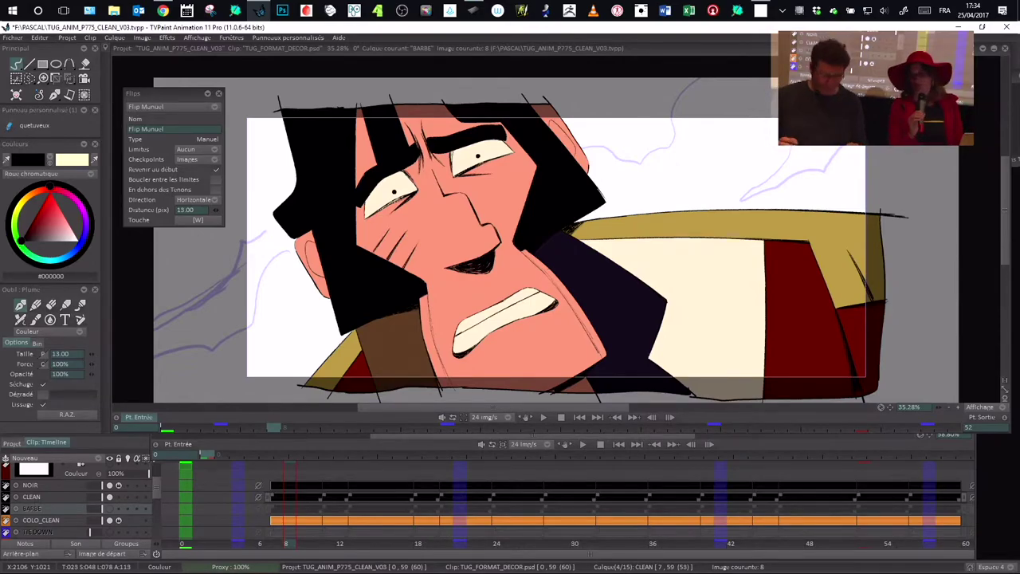
pyautogui.press('w')
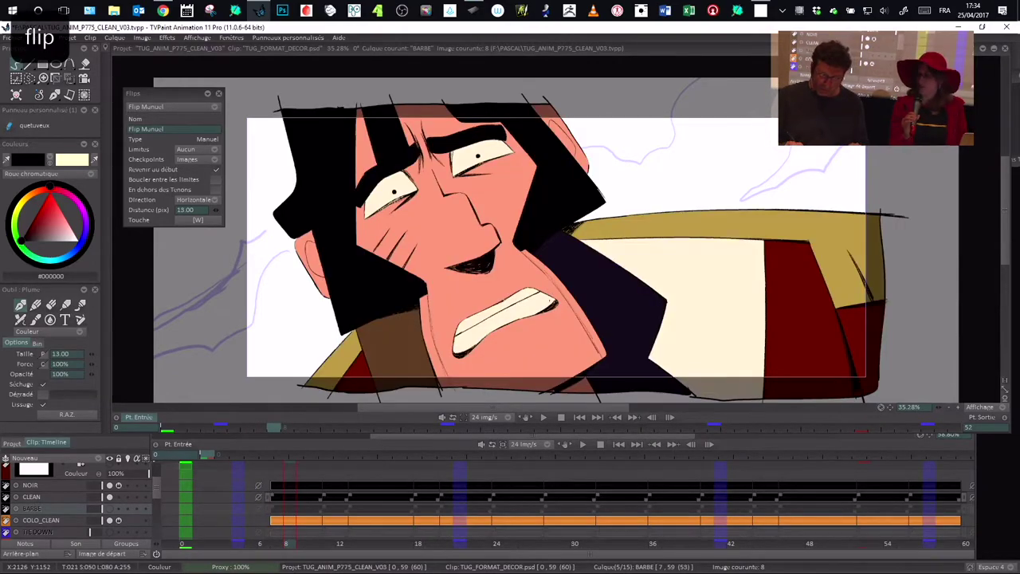
# Play the animation, pause it at frame 32 and shift the Flips panel slightly.
pyautogui.click(544, 416)
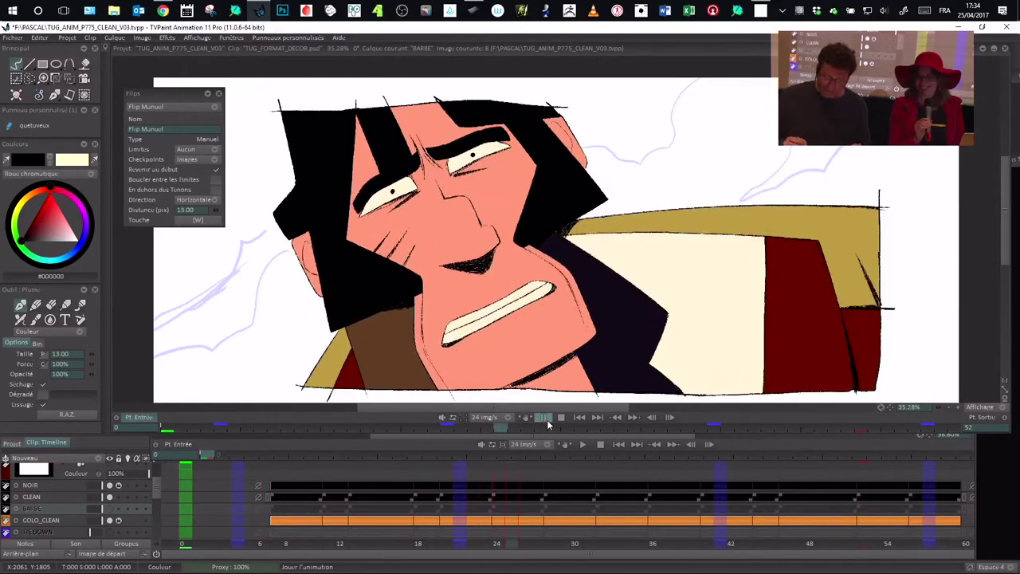
pyautogui.click(545, 417)
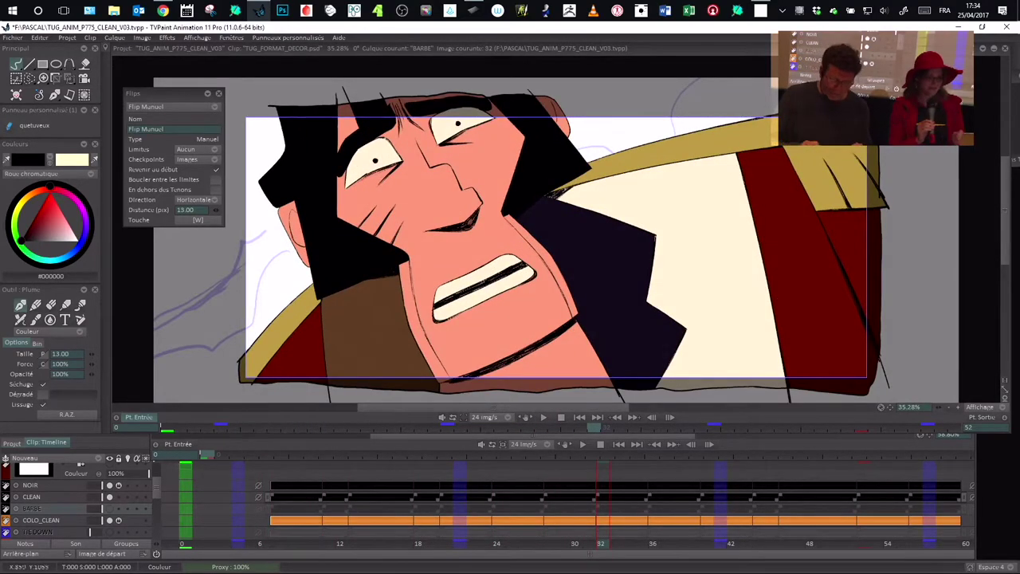
pyautogui.moveTo(185, 96); pyautogui.dragTo(194, 97)
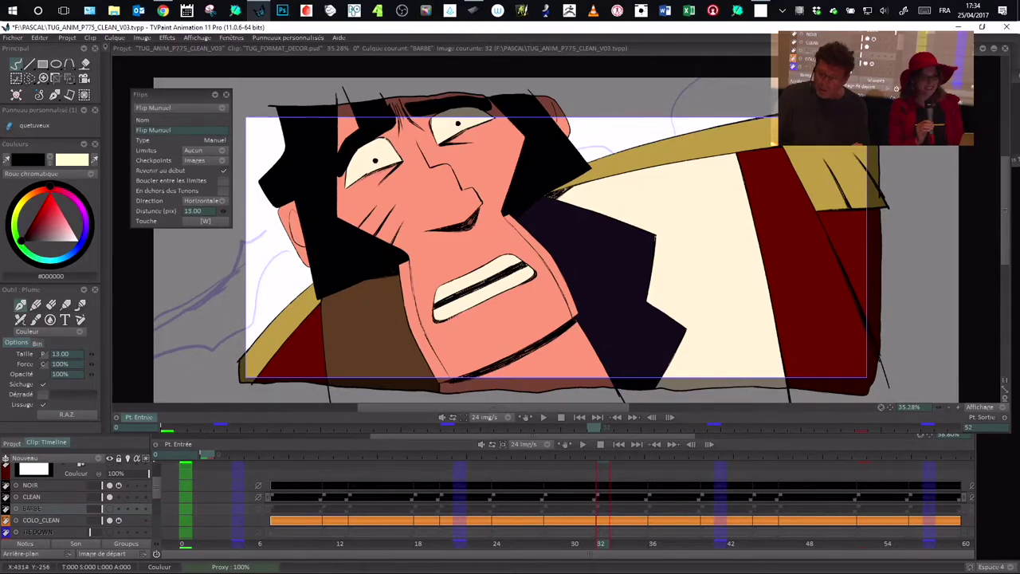
# Minimize the animation project, reposition the Wacom tablet properties window and show the Touch Ring settings for TVPaint Animation.
pyautogui.click(958, 27)
pyautogui.moveTo(534, 199); pyautogui.dragTo(485, 168)
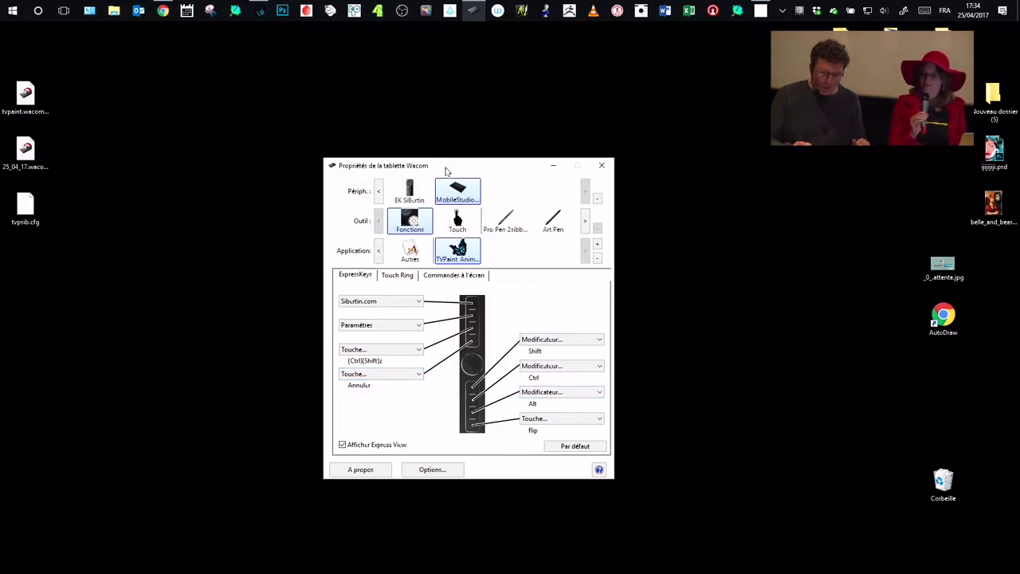
pyautogui.moveTo(446, 169); pyautogui.dragTo(430, 165)
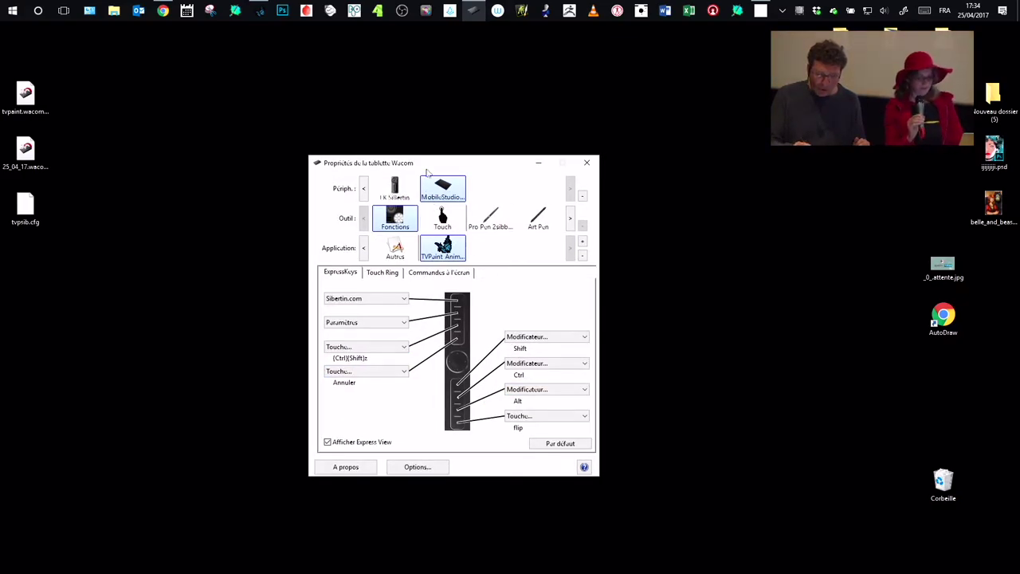
pyautogui.click(386, 276)
pyautogui.moveTo(460, 166); pyautogui.dragTo(433, 153)
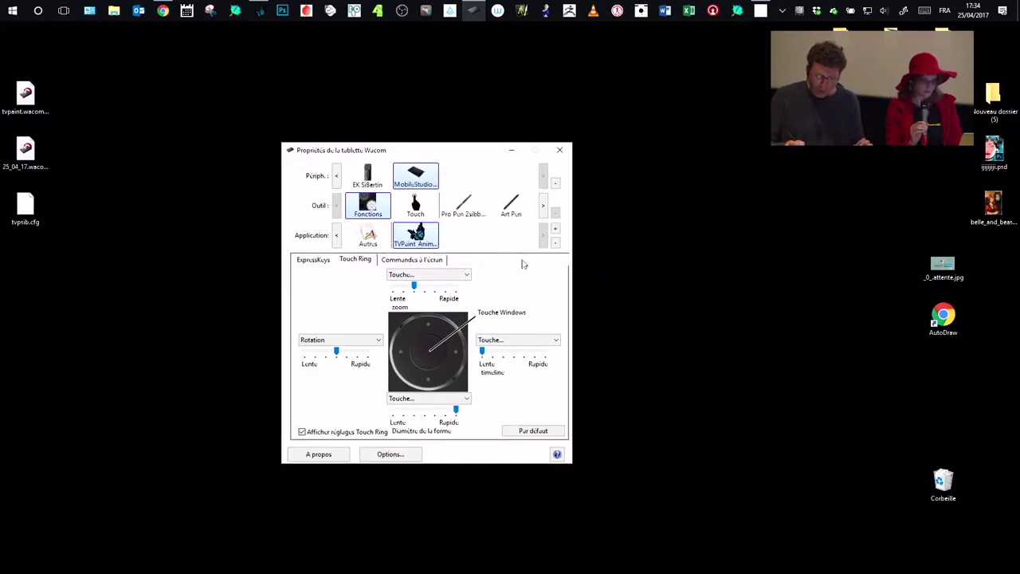
pyautogui.moveTo(450, 152); pyautogui.dragTo(456, 155)
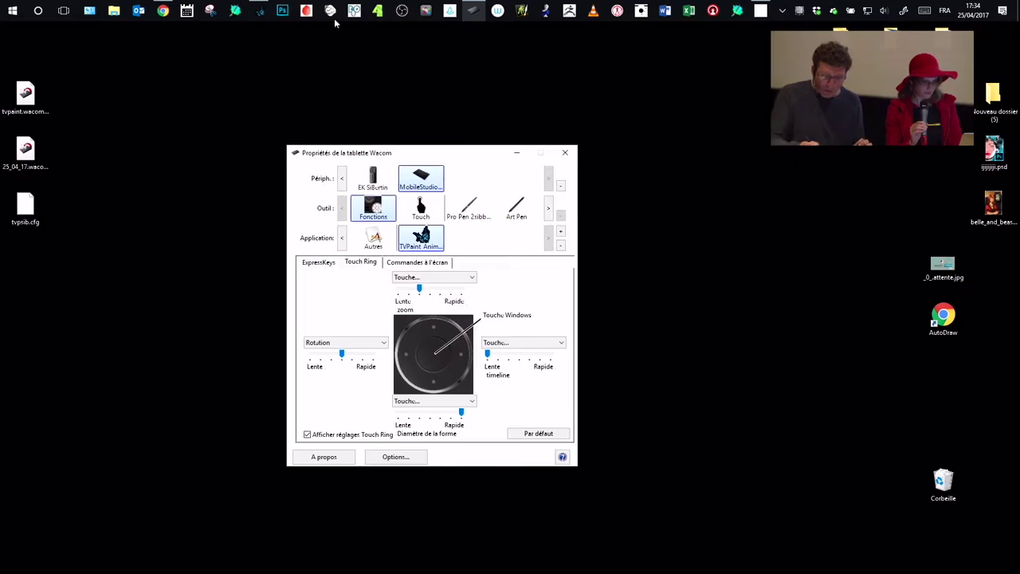
# Open the keystroke definition of the Touch Ring's zoom function.
pyautogui.click(438, 279)
pyautogui.click(436, 338)
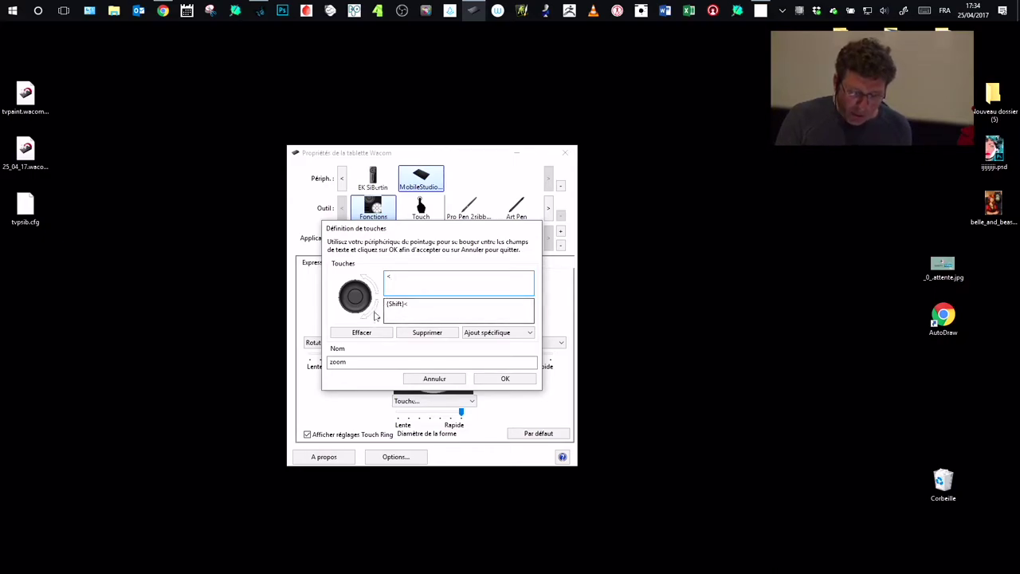
# Confirm the zoom key definition for the Touch Ring, with < and Shift+< as its two keystrokes.
pyautogui.click(504, 380)
pyautogui.click(433, 277)
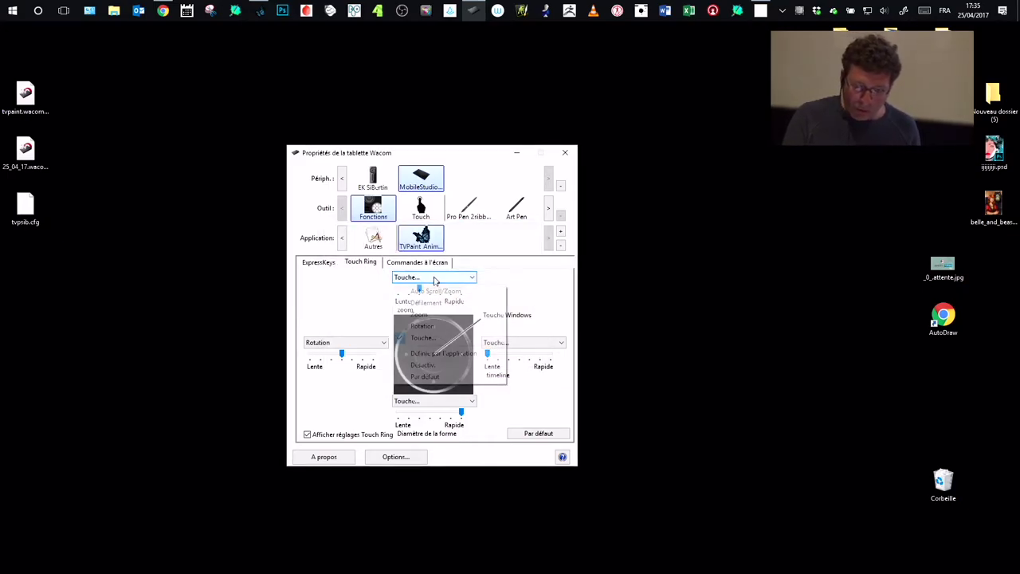
pyautogui.click(508, 269)
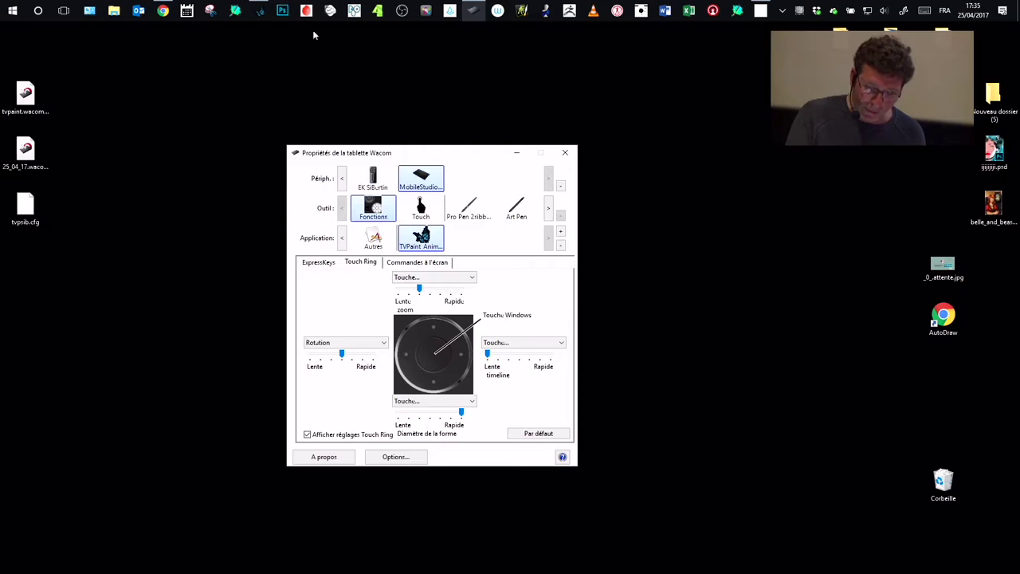
# Switch to TVPaint Animation and test the Touch Ring's zoom function on the character drawing, both out and in.
pyautogui.click(259, 11)
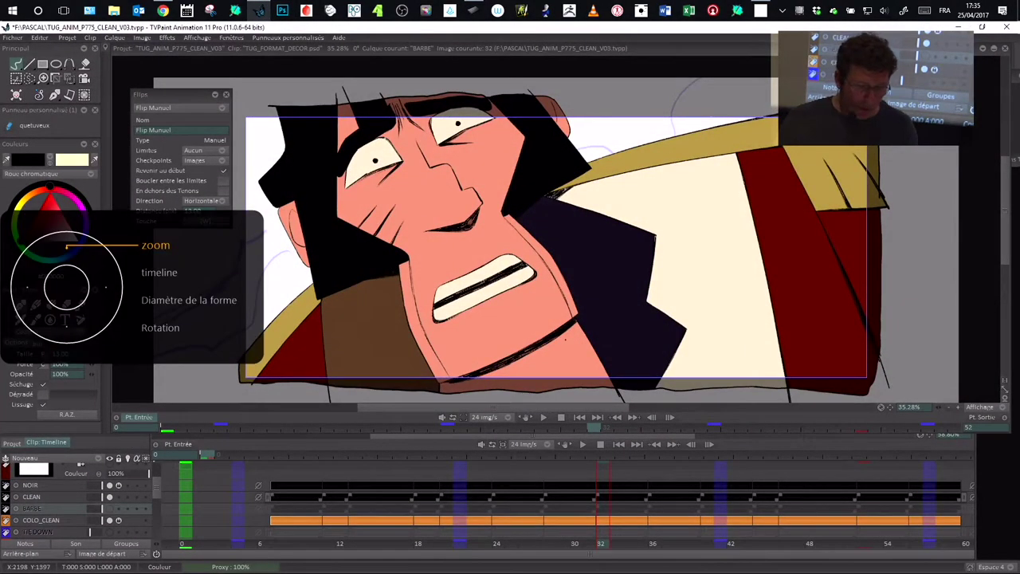
pyautogui.scroll(-4, 564, 341)
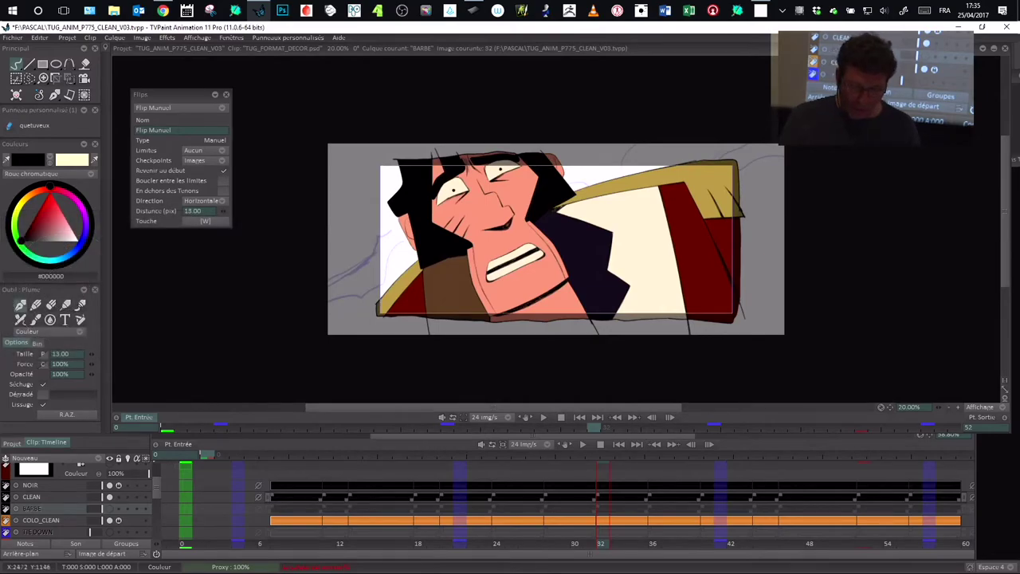
pyautogui.scroll(-2, 564, 340)
pyautogui.scroll(2, 583, 280)
pyautogui.scroll(-4, 583, 280)
pyautogui.scroll(5, 592, 282)
pyautogui.scroll(-3, 601, 283)
pyautogui.scroll(-1, 600, 283)
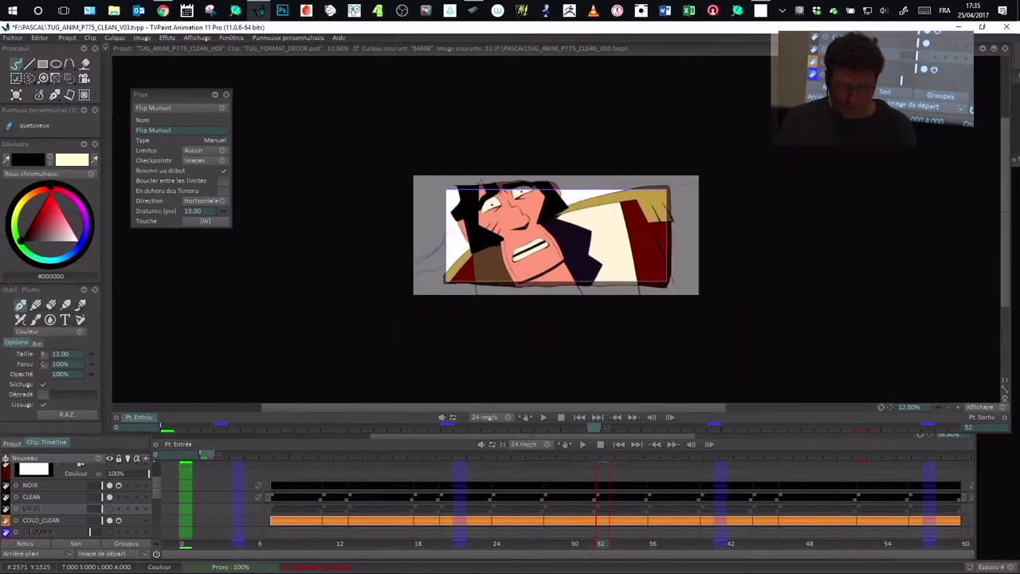
pyautogui.scroll(5, 557, 235)
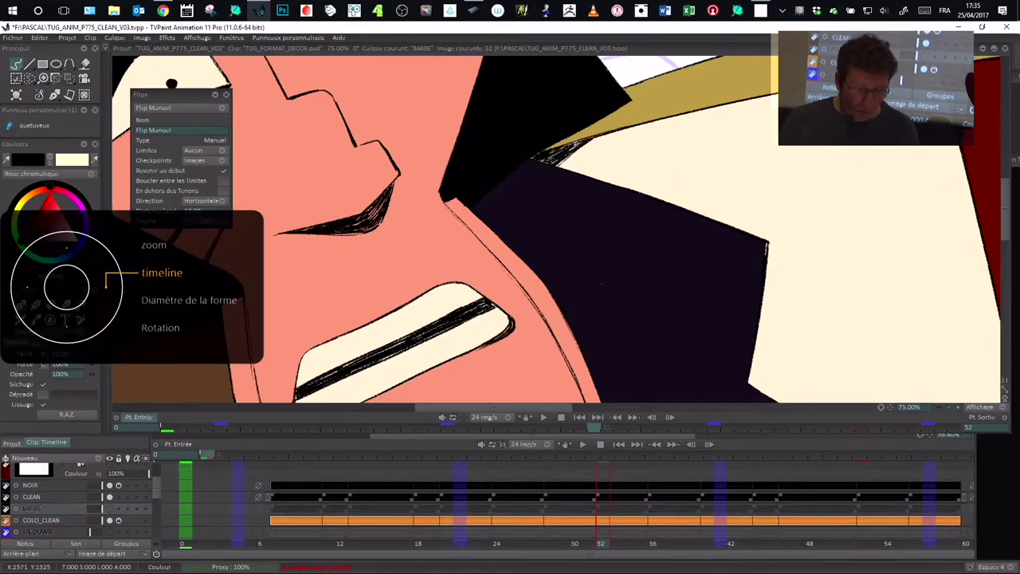
# Test the Touch Ring's timeline function by stepping back and forth through the frames around image 35.
pyautogui.press('Right')
pyautogui.press('Right')
pyautogui.press('Right')
pyautogui.press('Right')
pyautogui.press('Right')
pyautogui.press('Right')
pyautogui.press('Right')
pyautogui.press('Right')
pyautogui.press('Left')
pyautogui.press('Left')
pyautogui.press('Left')
pyautogui.press('Left')
pyautogui.press('Right')
pyautogui.press('Right')
pyautogui.press('Right')
pyautogui.press('Right')
pyautogui.press('Right')
pyautogui.press('Left')
pyautogui.press('Left')
pyautogui.press('Left')
pyautogui.press('Left')
pyautogui.press('Left')
pyautogui.press('Left')
pyautogui.press('Left')
pyautogui.press('Left')
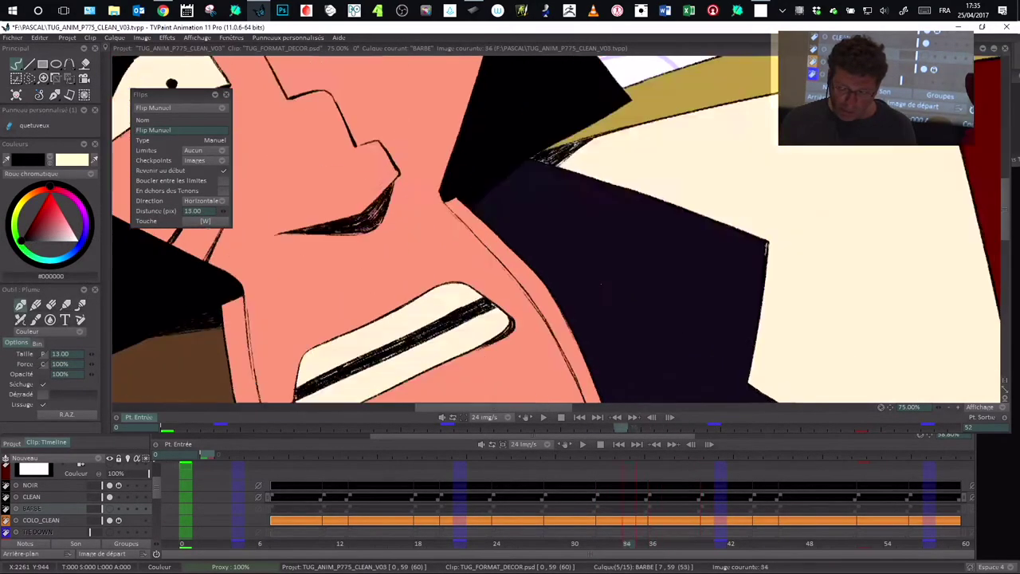
pyautogui.press('Right')
pyautogui.press('Right')
pyautogui.press('Right')
pyautogui.press('Right')
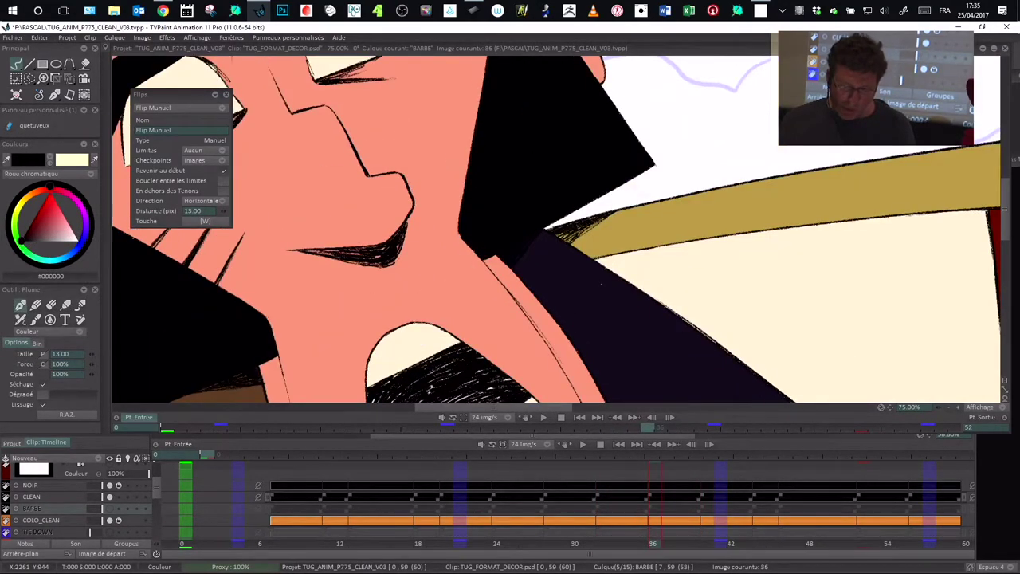
pyautogui.press('Left')
pyautogui.press('Left')
pyautogui.press('Left')
pyautogui.press('Right')
pyautogui.press('Right')
pyautogui.press('Right')
pyautogui.press('Right')
pyautogui.press('Right')
pyautogui.press('Right')
pyautogui.press('Left')
pyautogui.press('Left')
pyautogui.press('Left')
pyautogui.press('Left')
pyautogui.press('Left')
pyautogui.press('Left')
pyautogui.press('Left')
pyautogui.press('Right')
pyautogui.press('Right')
pyautogui.press('Right')
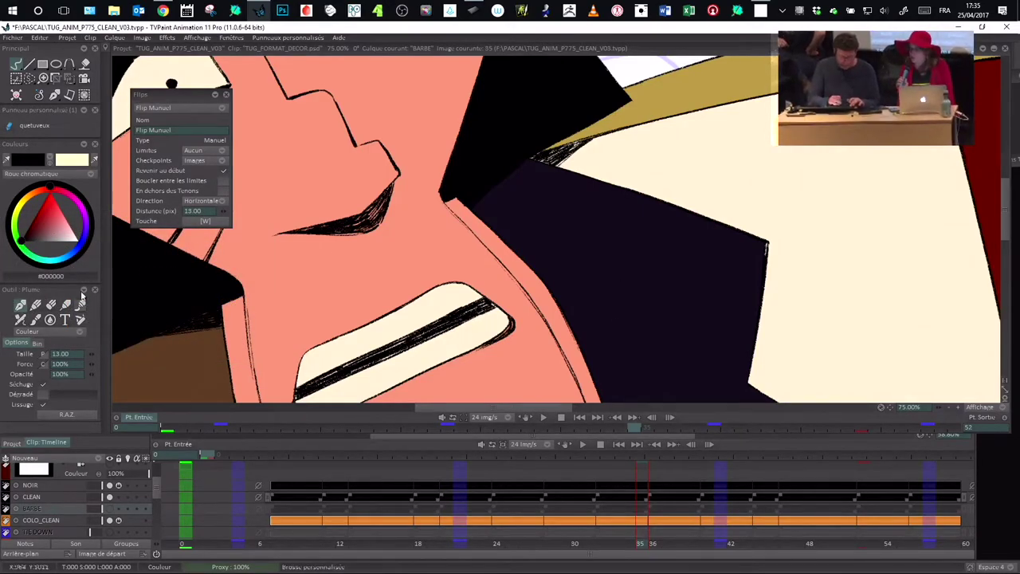
# Select the quetuveux custom brush and set the drawing color to dark gray #353535.
pyautogui.click(34, 127)
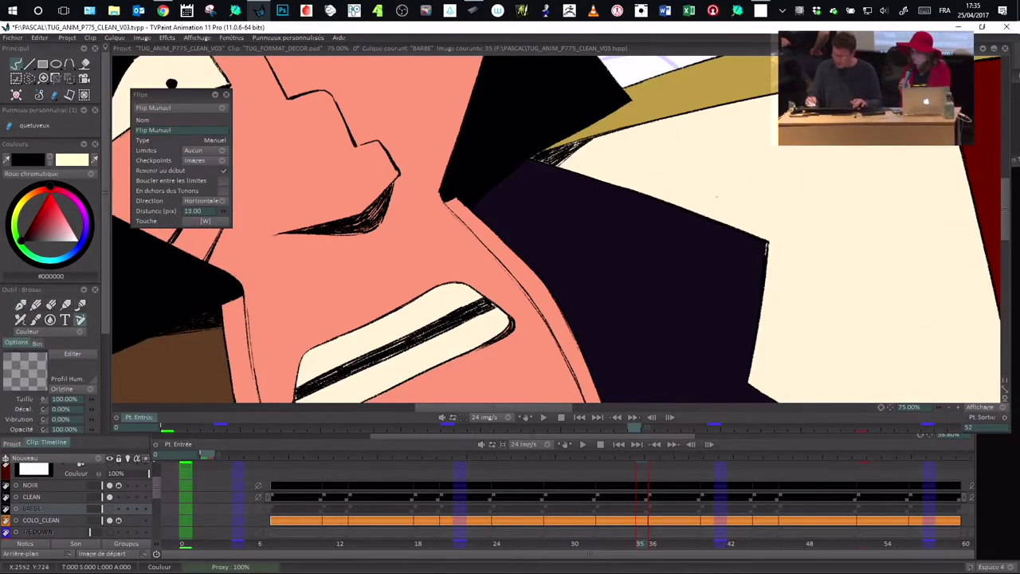
pyautogui.scroll(-1, 51, 239)
pyautogui.click(75, 222)
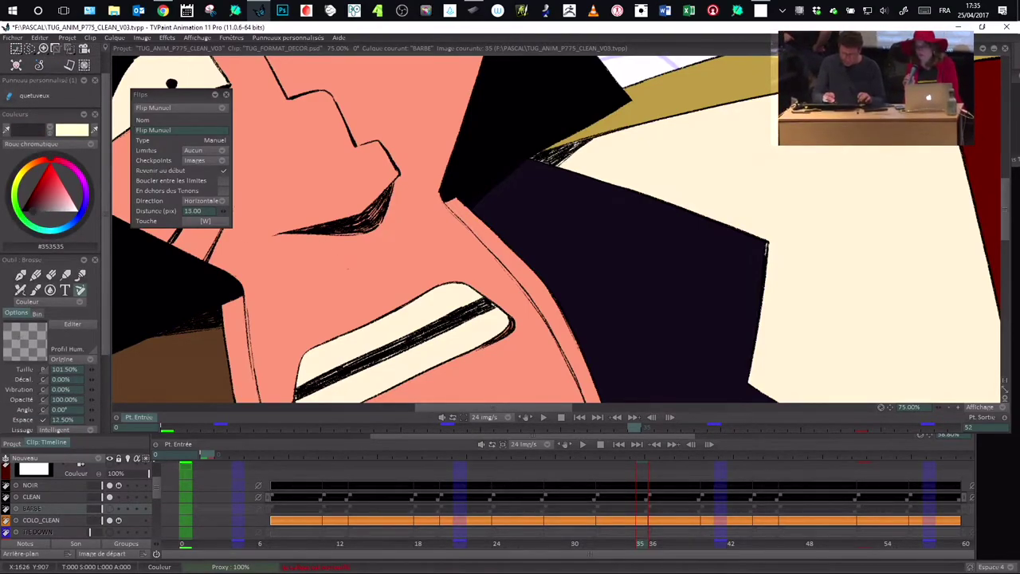
# Add a new Anim Layer to the character clip's timeline.
pyautogui.moveTo(154, 484); pyautogui.dragTo(70, 466)
pyautogui.click(70, 460)
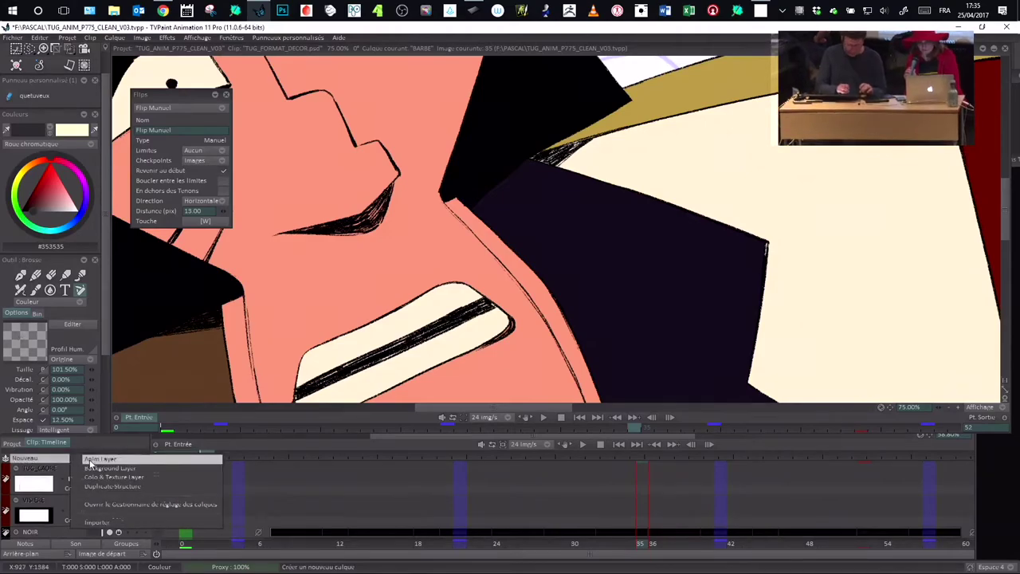
pyautogui.click(100, 459)
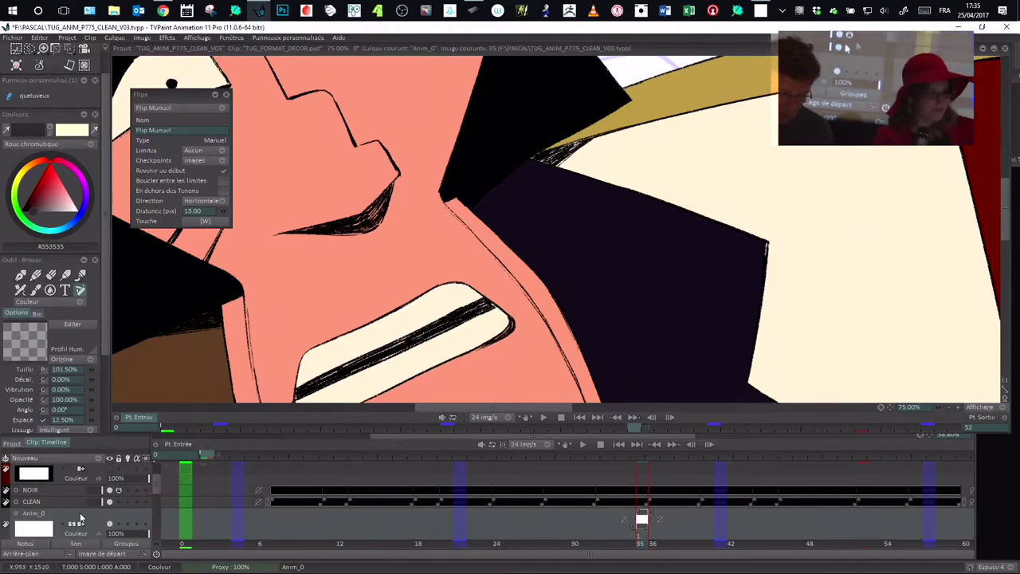
# Bring up a blank untitled project and paint a light stroke and a hatched patch near the canvas center.
pyautogui.rightClick(316, 252)
pyautogui.click(382, 212)
pyautogui.click(424, 179)
pyautogui.moveTo(498, 227); pyautogui.dragTo(542, 279)
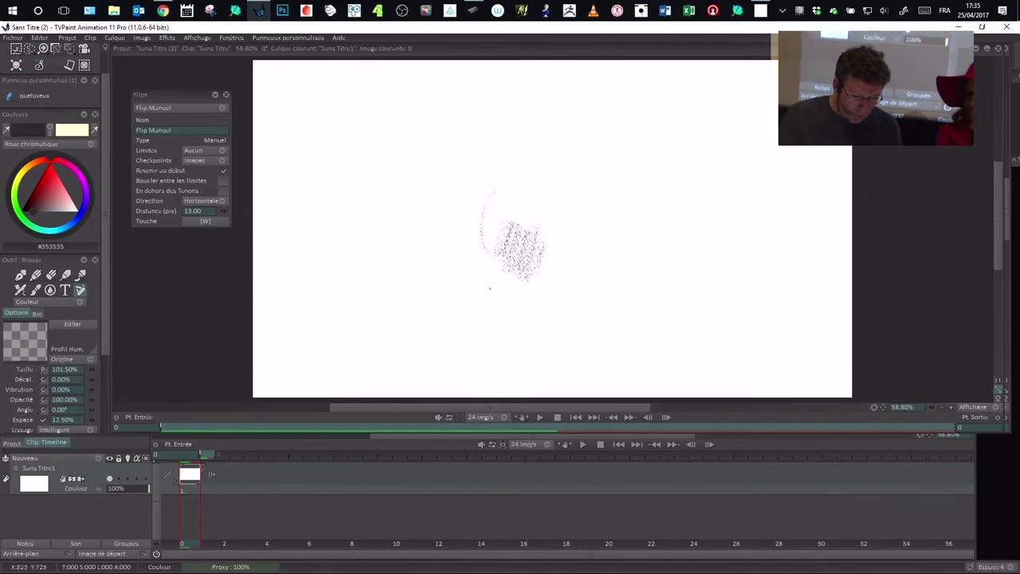
# Set the custom brush's animation mode to Aucune.
pyautogui.scroll(-3, 98, 369)
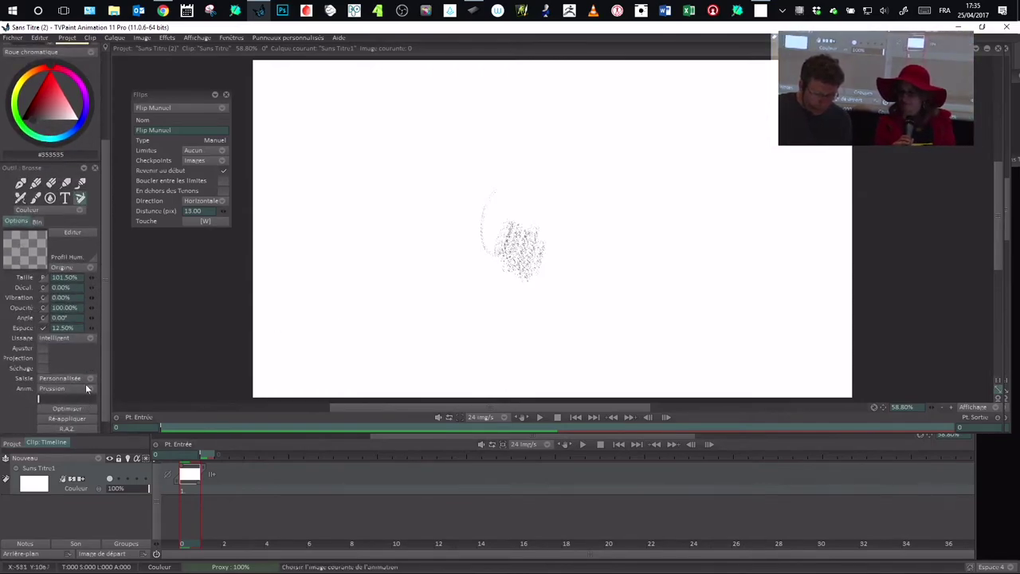
pyautogui.click(82, 386)
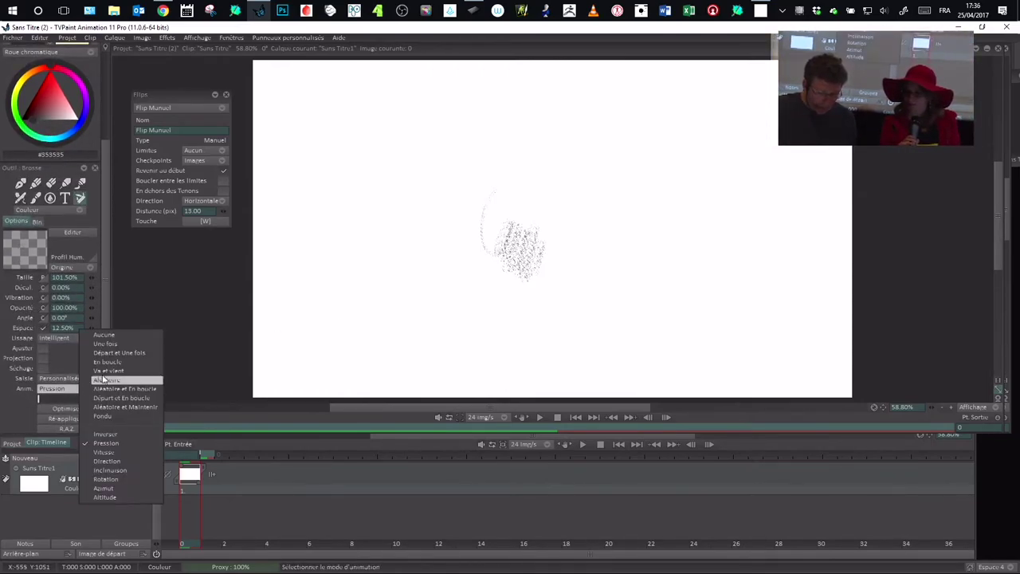
pyautogui.click(123, 337)
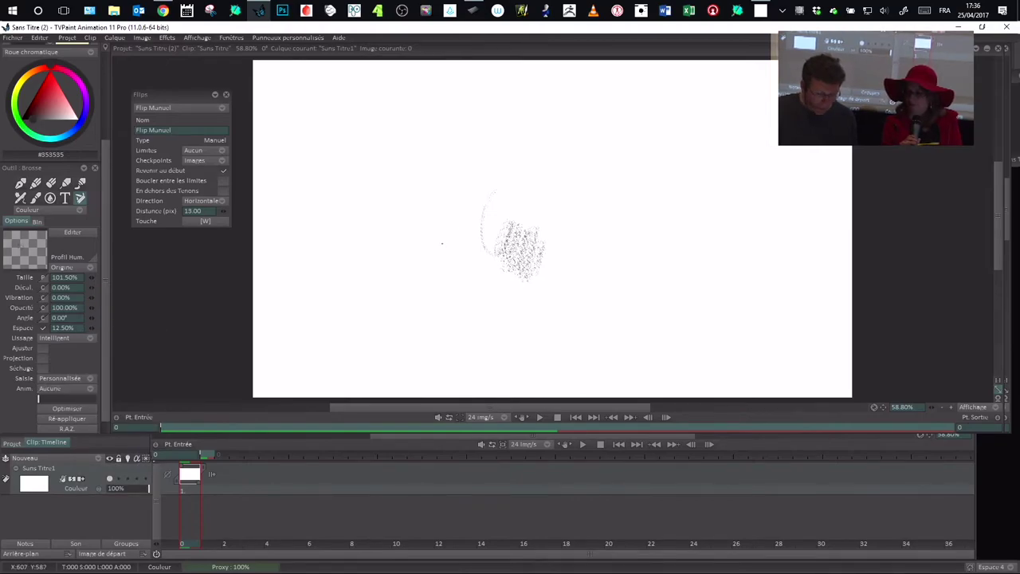
# Enlarge the custom brush to about 221% and paint a coarser textured patch beside the first one.
pyautogui.moveTo(444, 252); pyautogui.dragTo(601, 386)
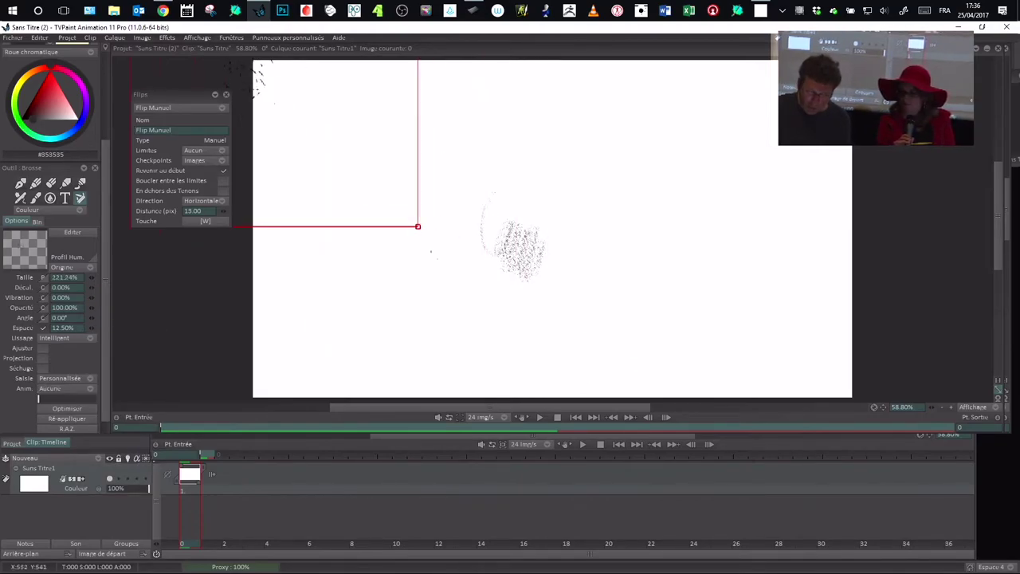
pyautogui.moveTo(422, 199)
pyautogui.mouseDown()
pyautogui.moveTo(446, 219)
pyautogui.moveTo(474, 196)
pyautogui.moveTo(351, 249)
pyautogui.mouseUp()
pyautogui.scroll(10, 489, 249)
pyautogui.scroll(-3, 549, 231)
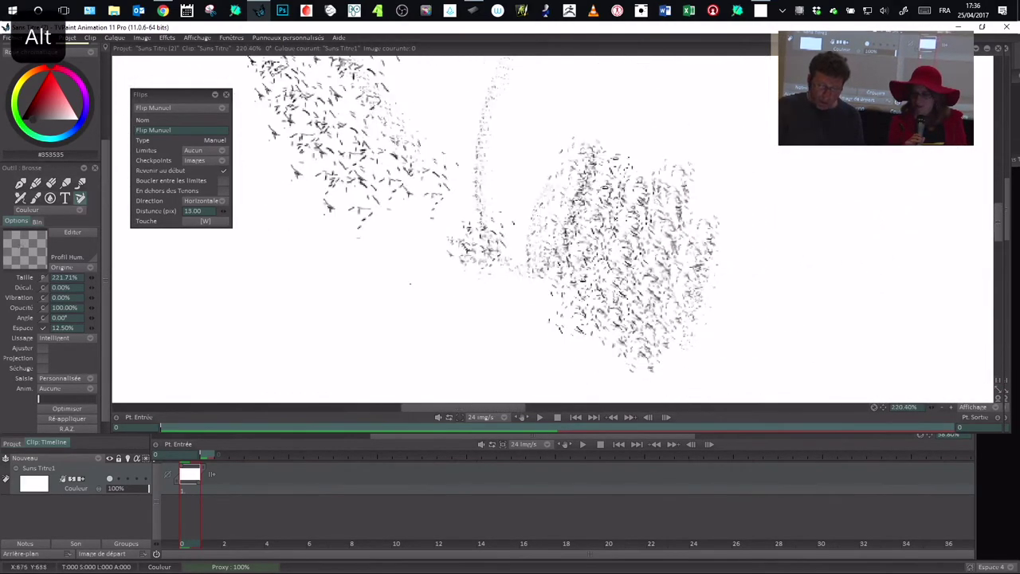
# Reduce the custom brush size to 138.50% over an empty area of the canvas.
pyautogui.moveTo(478, 231); pyautogui.dragTo(652, 341)
pyautogui.moveTo(207, 254); pyautogui.dragTo(330, 368)
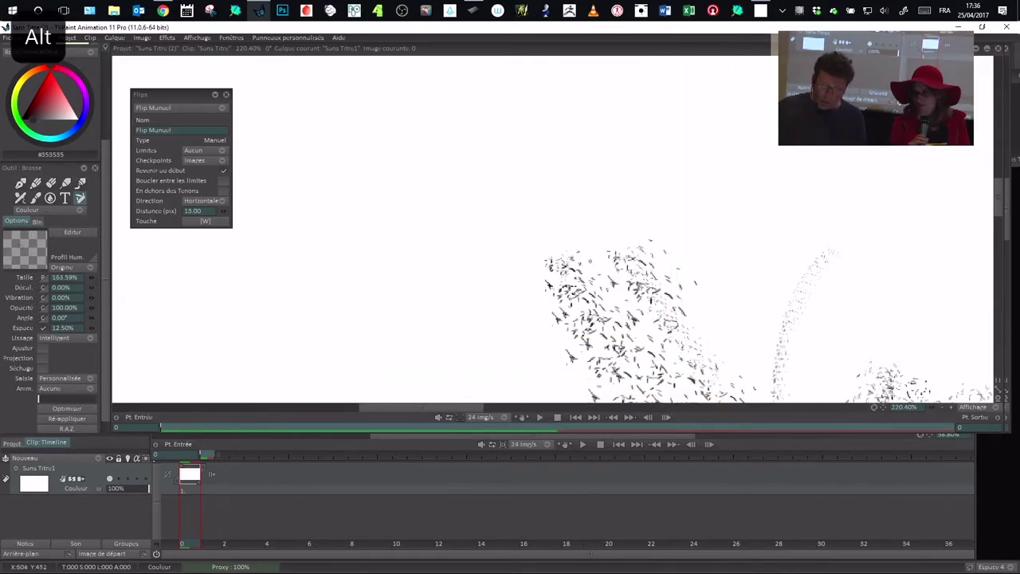
pyautogui.moveTo(618, 270); pyautogui.dragTo(525, 262)
pyautogui.scroll(3, 525, 262)
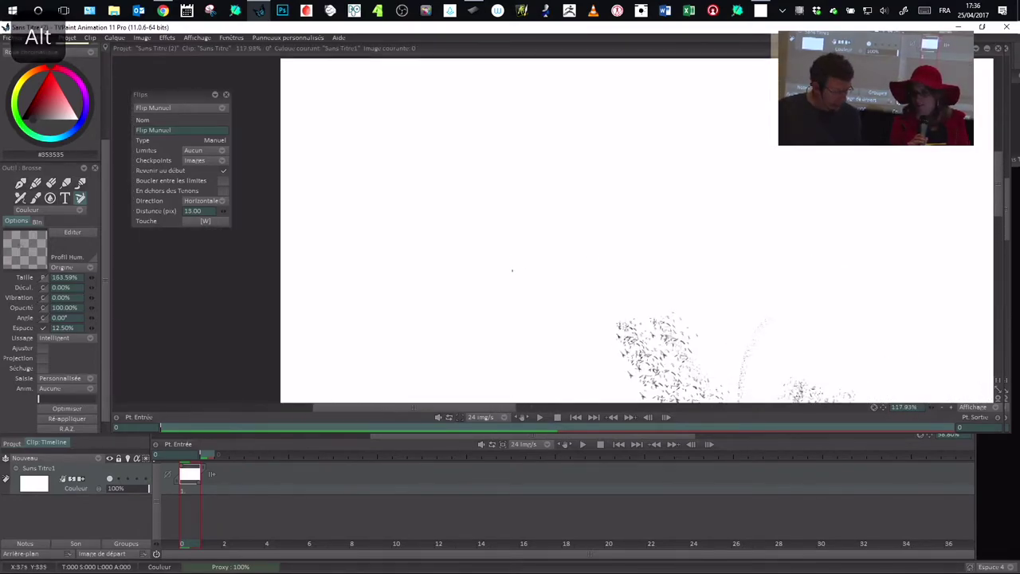
pyautogui.moveTo(801, 396)
pyautogui.mouseDown()
pyautogui.moveTo(568, 184)
pyautogui.moveTo(767, 358)
pyautogui.moveTo(621, 228)
pyautogui.moveTo(620, 277)
pyautogui.mouseUp()
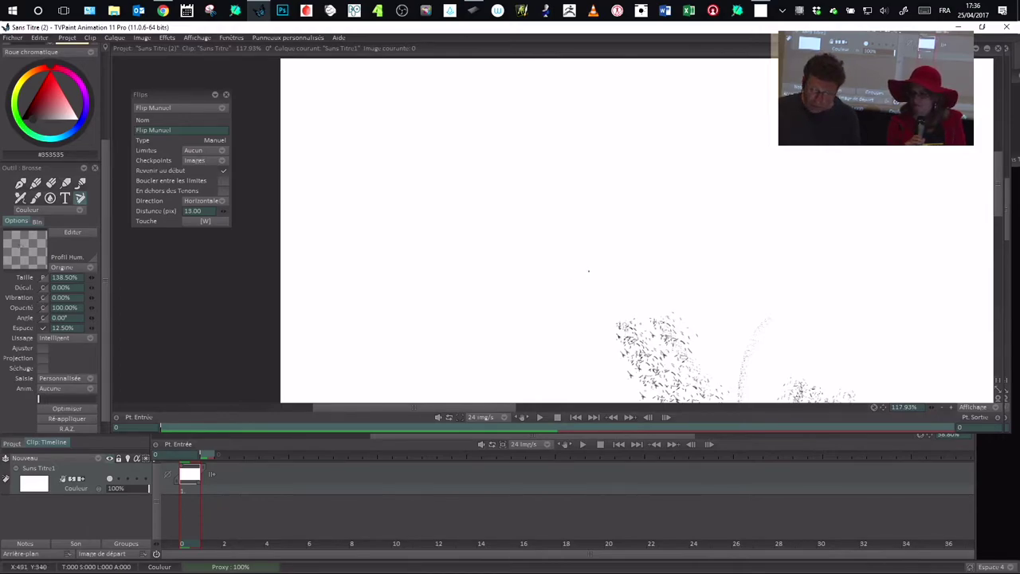
# Switch to the Airbrush tool and try adjusting its diameter with the Touch Ring.
pyautogui.click(21, 197)
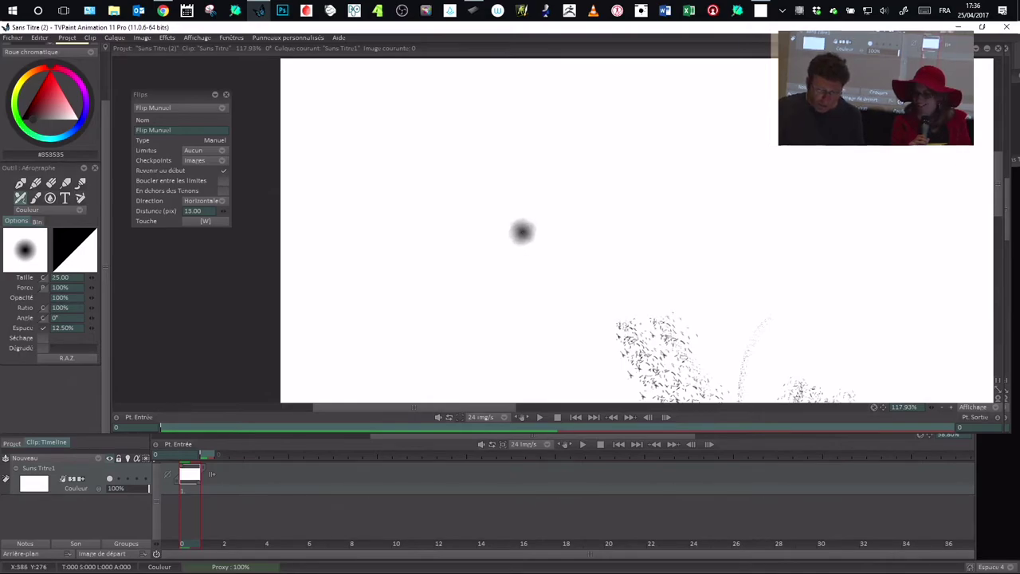
pyautogui.scroll(5, 526, 231)
pyautogui.scroll(-8, 526, 232)
pyautogui.moveTo(525, 232); pyautogui.dragTo(527, 233)
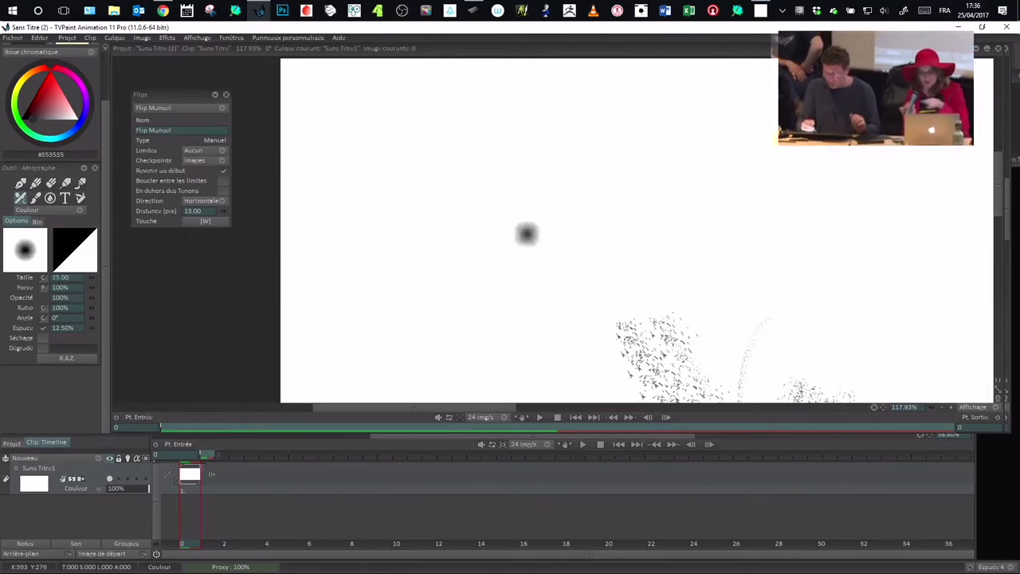
# Switch to the Wacom tablet properties and review the Touch Ring's Rotation function and Diamètre de la forme key definition.
pyautogui.click(474, 11)
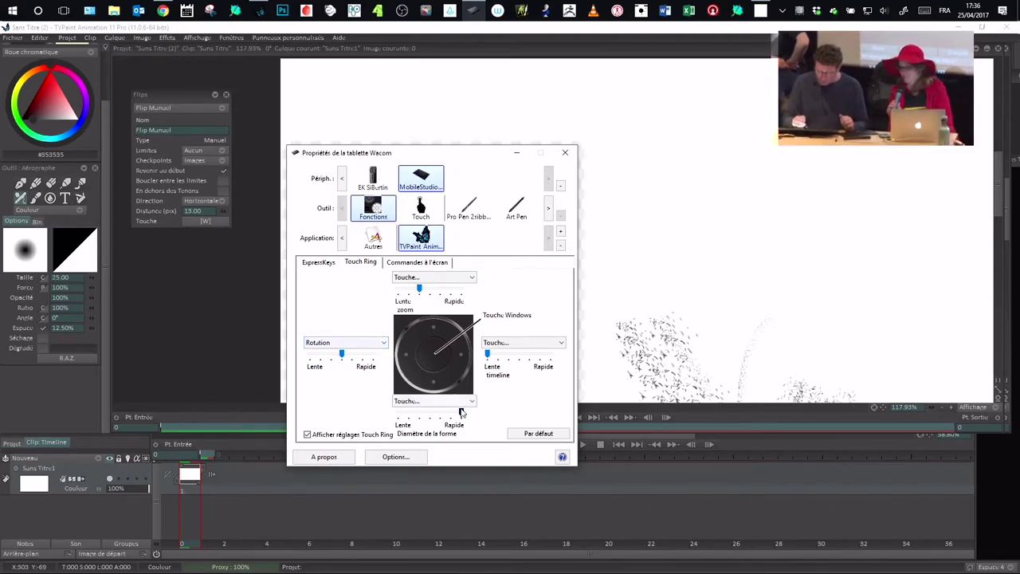
pyautogui.click(359, 343)
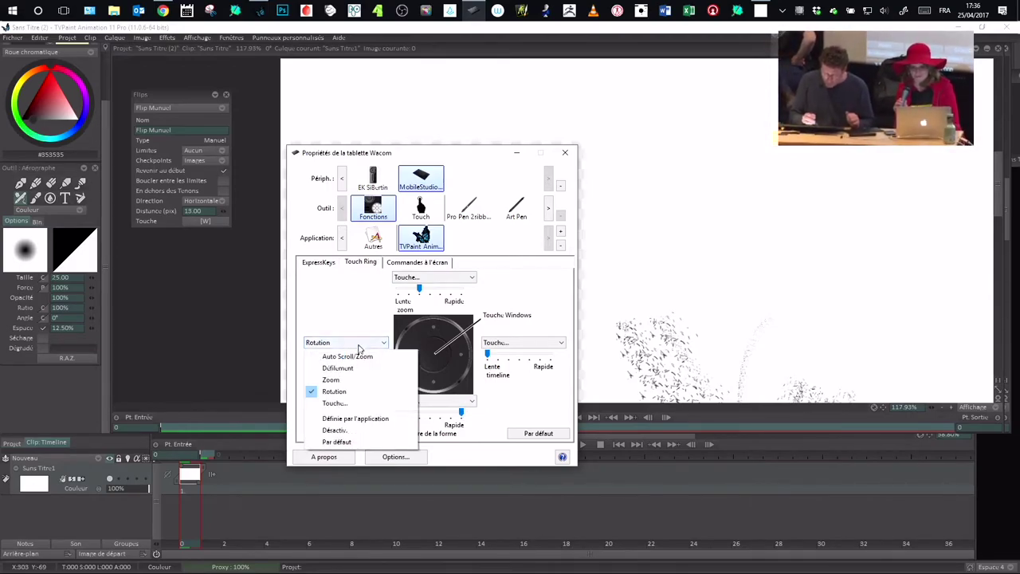
pyautogui.click(351, 392)
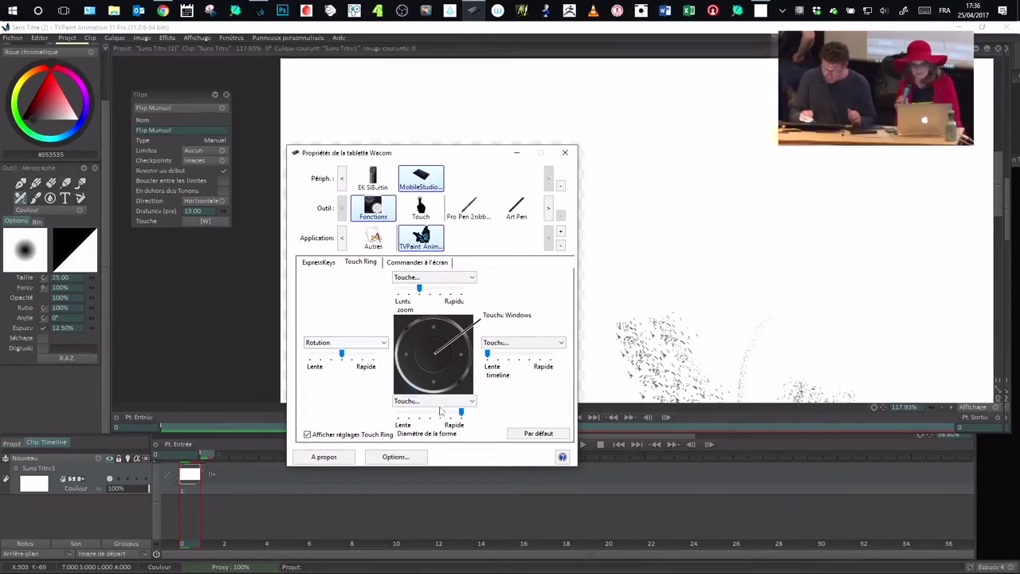
pyautogui.click(439, 402)
pyautogui.click(446, 462)
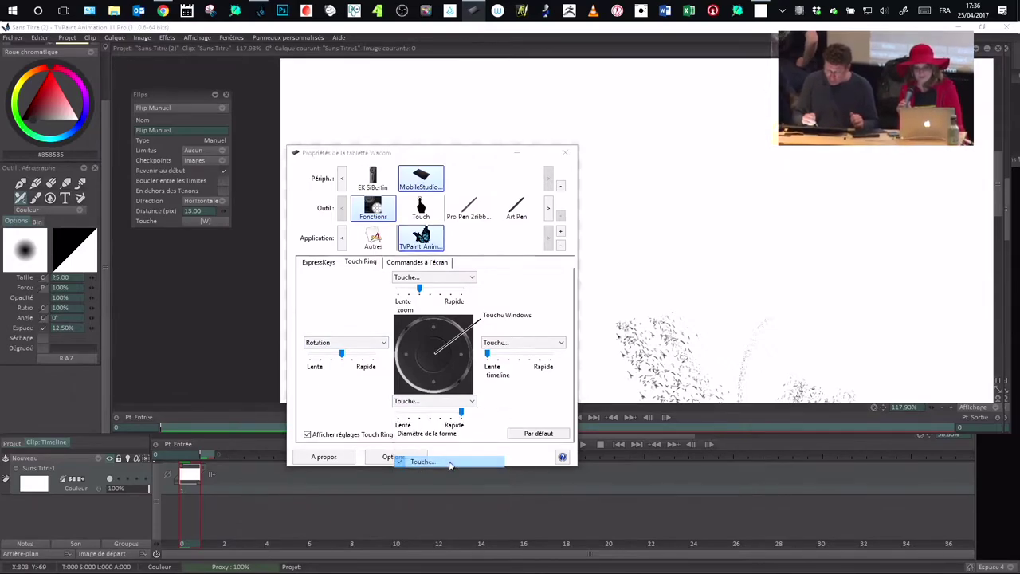
pyautogui.click(417, 308)
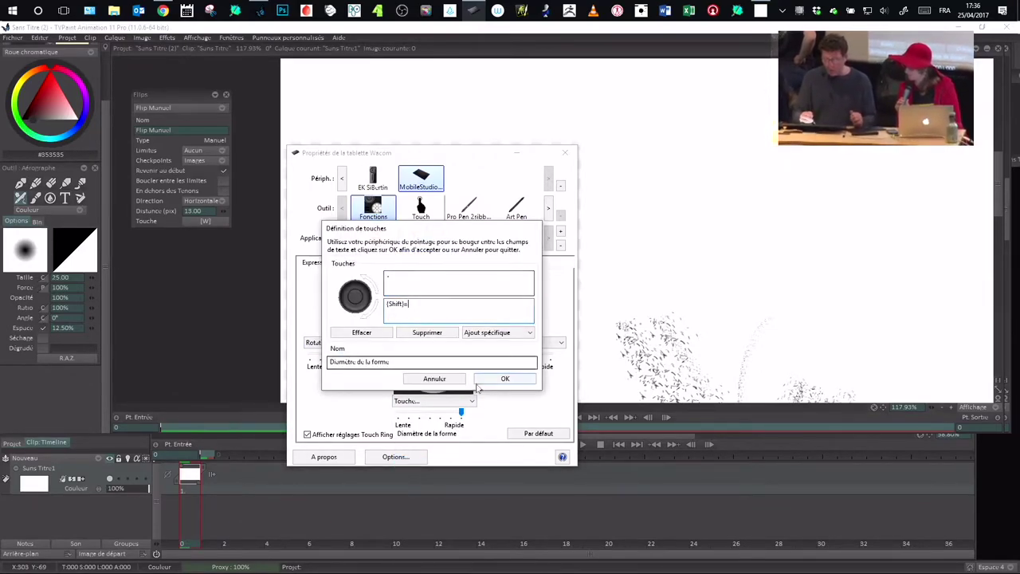
pyautogui.click(492, 380)
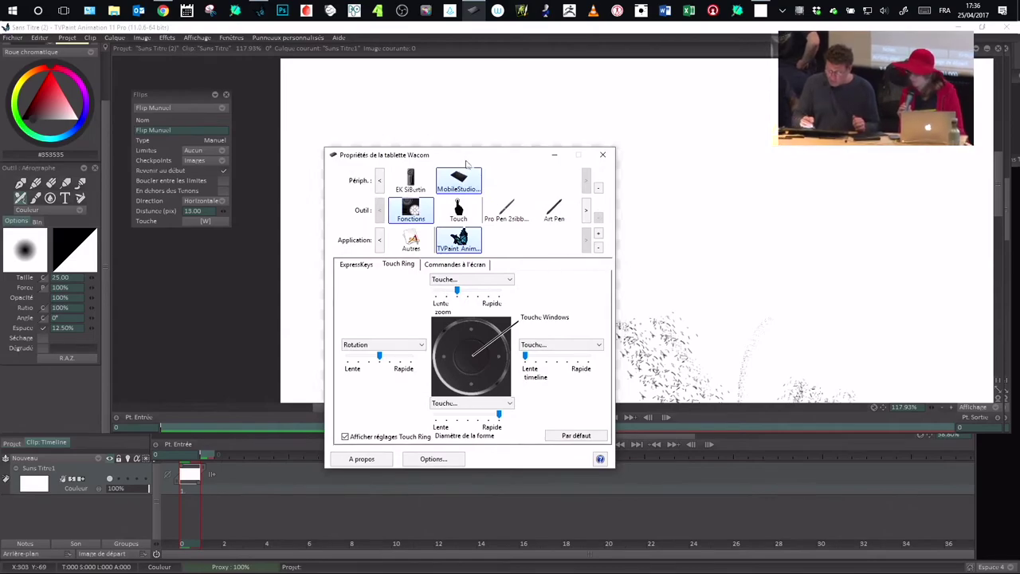
# Show the on-screen controls settings with their list of panels and key assignments, and reposition the properties window.
pyautogui.moveTo(466, 161); pyautogui.dragTo(444, 172)
pyautogui.click(441, 273)
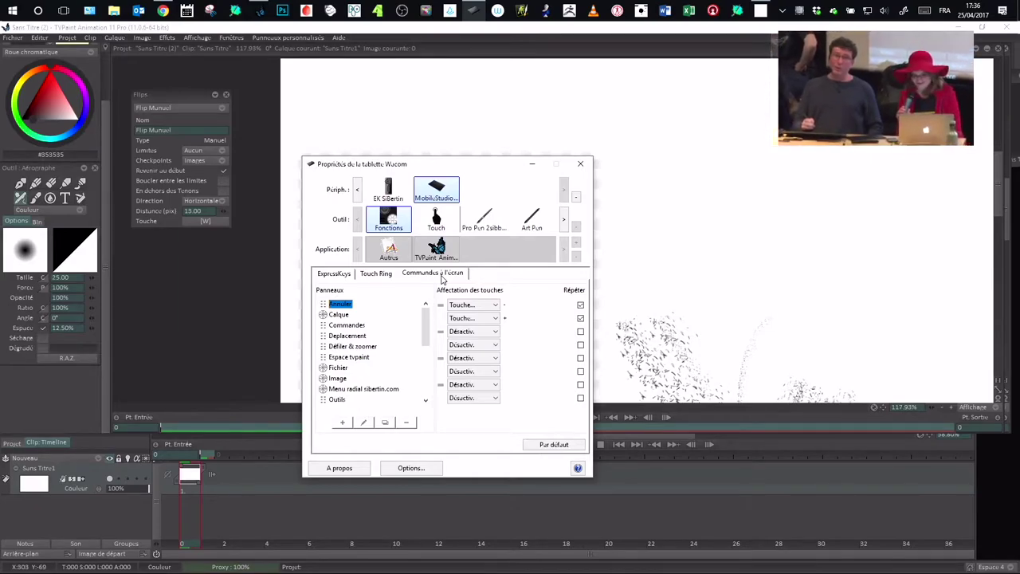
pyautogui.moveTo(455, 167); pyautogui.dragTo(487, 168)
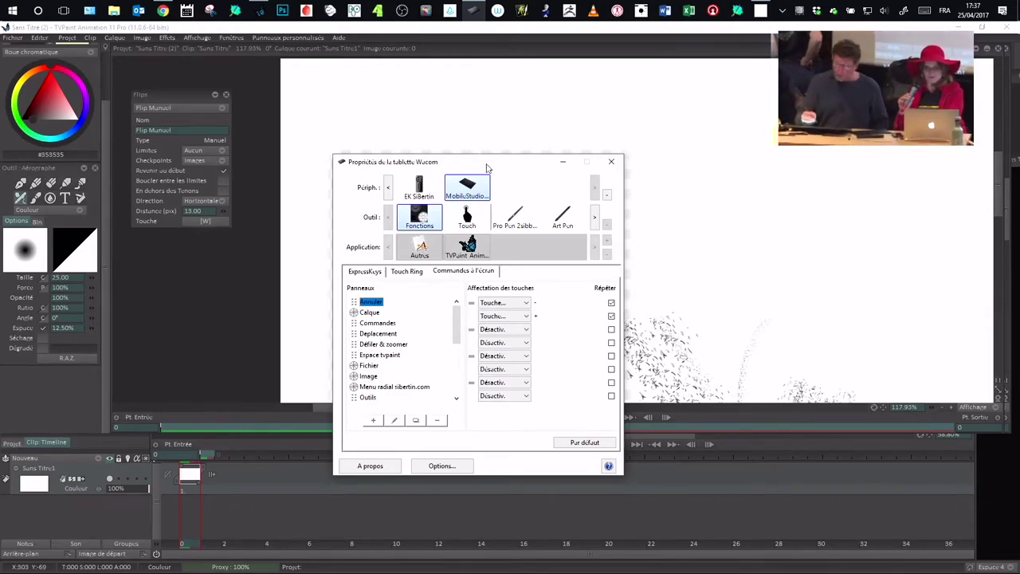
pyautogui.moveTo(485, 165)
pyautogui.mouseDown()
pyautogui.moveTo(528, 179)
pyautogui.moveTo(497, 234)
pyautogui.moveTo(505, 284)
pyautogui.mouseUp()
# Return to TVPaint Animation, test the manual flip function and bring the painted brush tests into view.
pyautogui.click(515, 241)
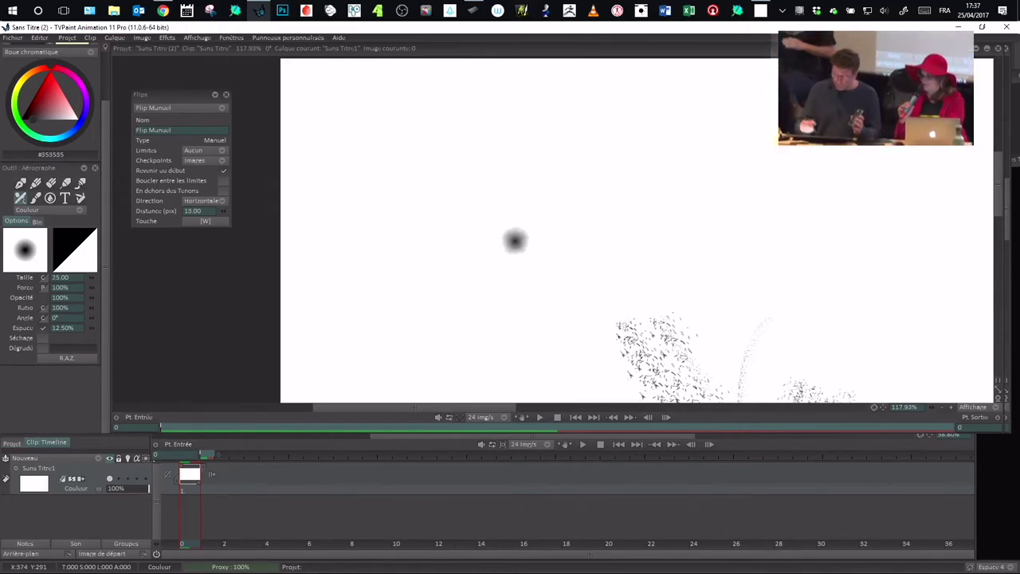
pyautogui.press('w')
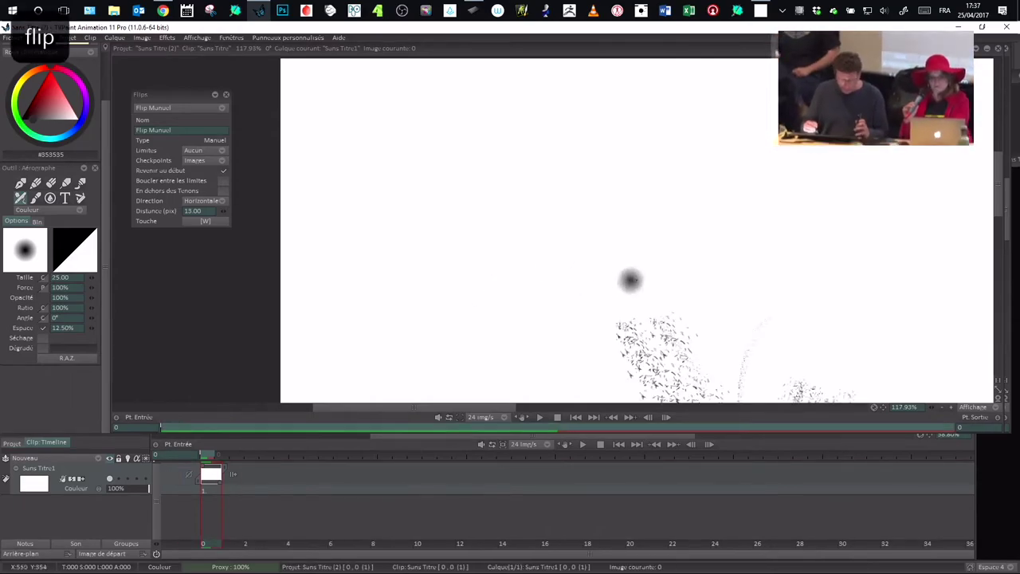
pyautogui.scroll(-4, 641, 271)
pyautogui.moveTo(678, 275)
pyautogui.mouseDown()
pyautogui.moveTo(579, 246)
pyautogui.moveTo(622, 238)
pyautogui.mouseUp()
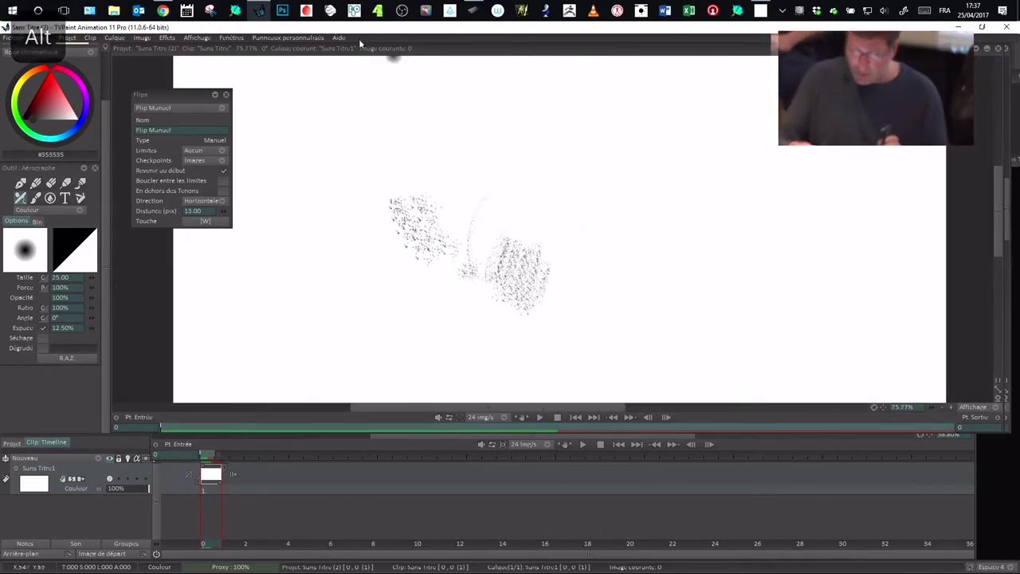
# Switch to the Wacom tablet properties to review the ExpressKey remote's on-screen controls, and reposition the window.
pyautogui.click(475, 12)
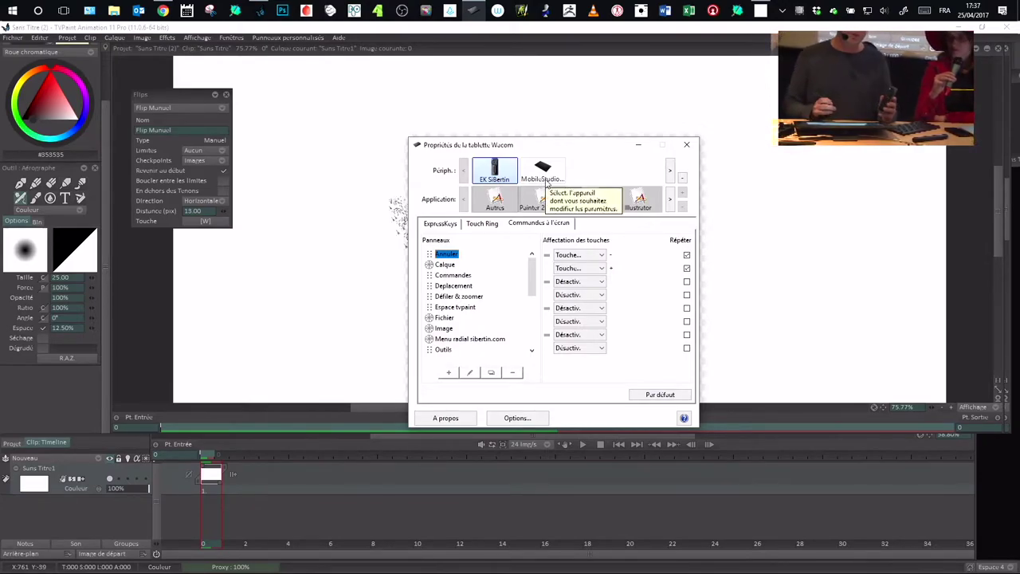
pyautogui.moveTo(531, 151); pyautogui.dragTo(559, 149)
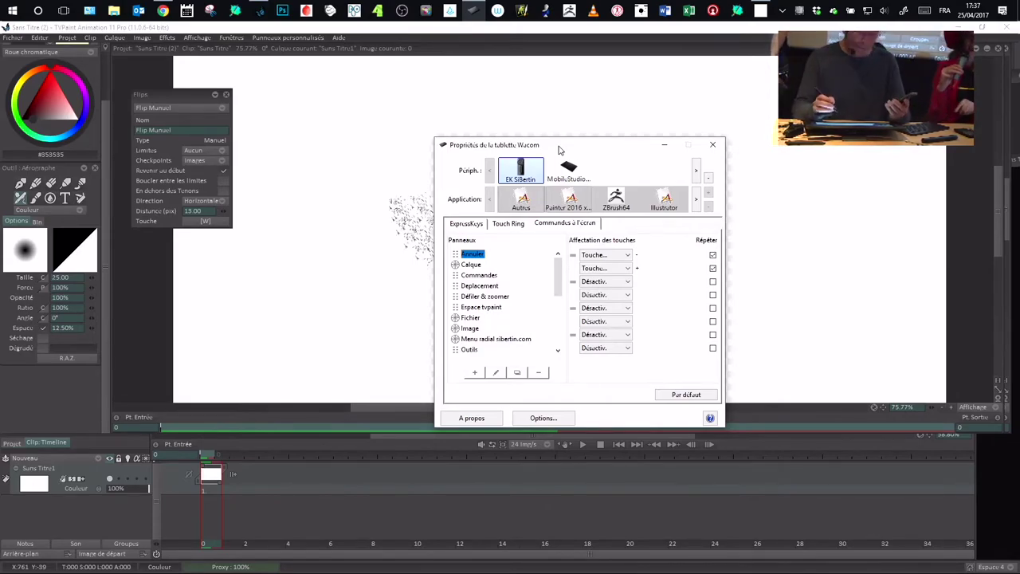
pyautogui.moveTo(581, 152); pyautogui.dragTo(609, 157)
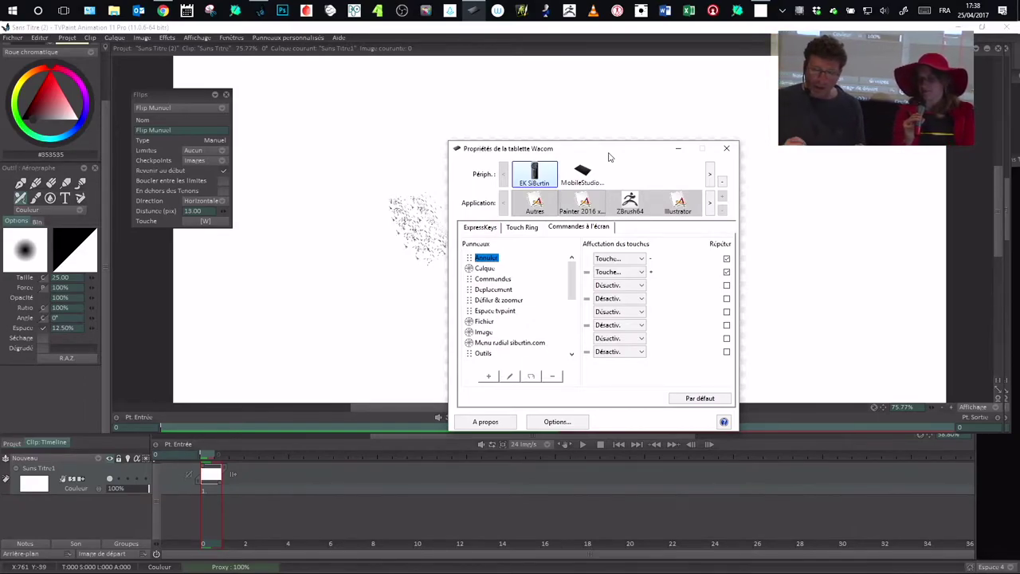
# Switch to the Wacom Desktop Center and show the local backup dialog for the device settings, dismissing it without saving.
pyautogui.click(498, 11)
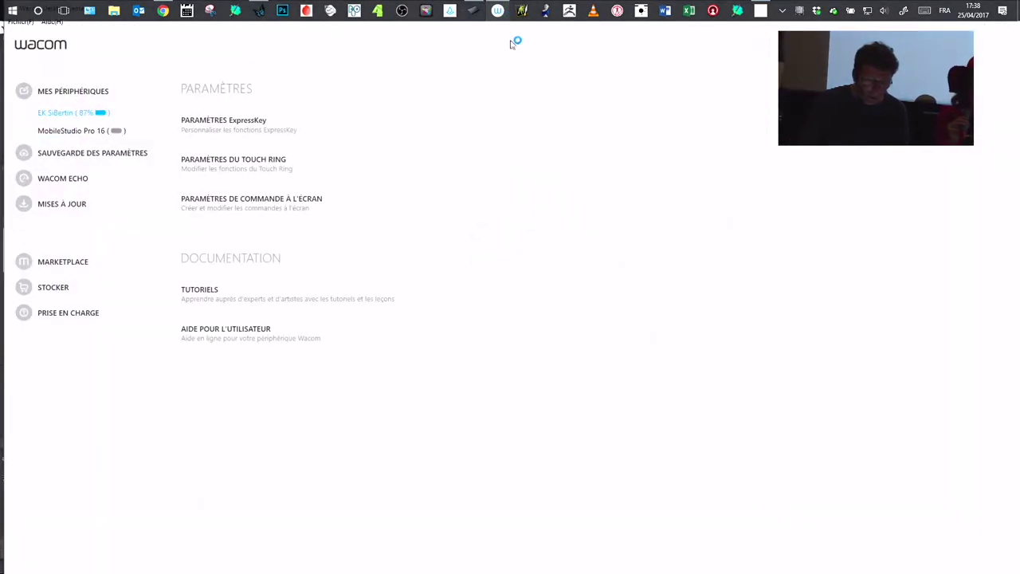
pyautogui.click(102, 155)
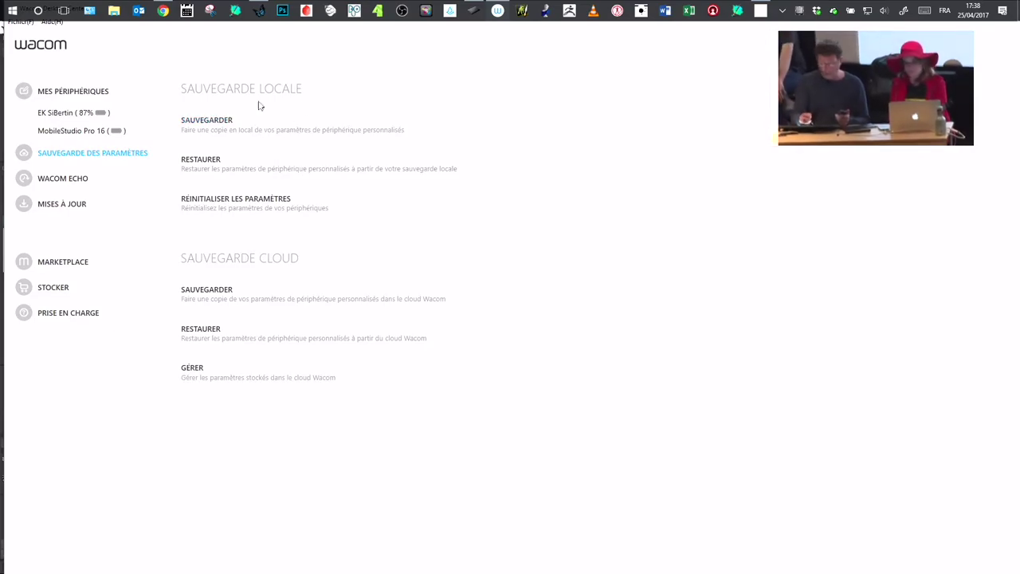
pyautogui.click(219, 127)
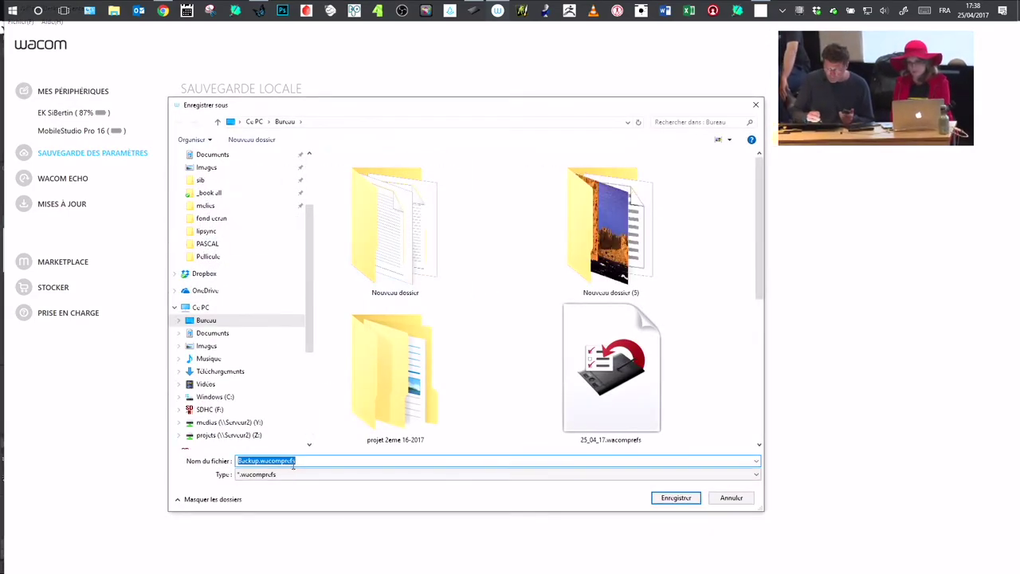
pyautogui.click(717, 500)
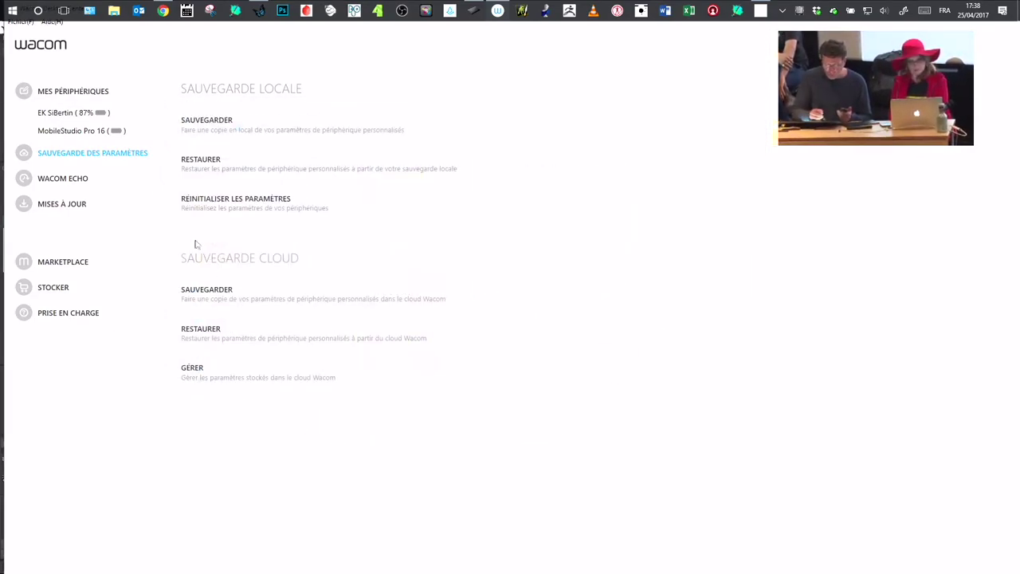
# Try the Wacom cloud backup options for the device settings, and dismiss the browser sign-in page and the connection dialog.
pyautogui.click(223, 293)
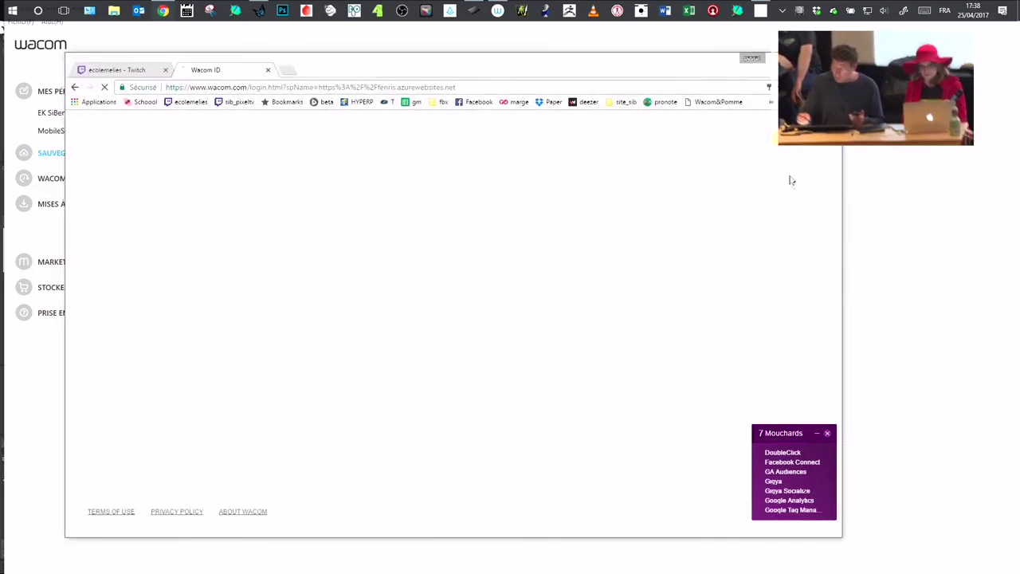
pyautogui.click(609, 250)
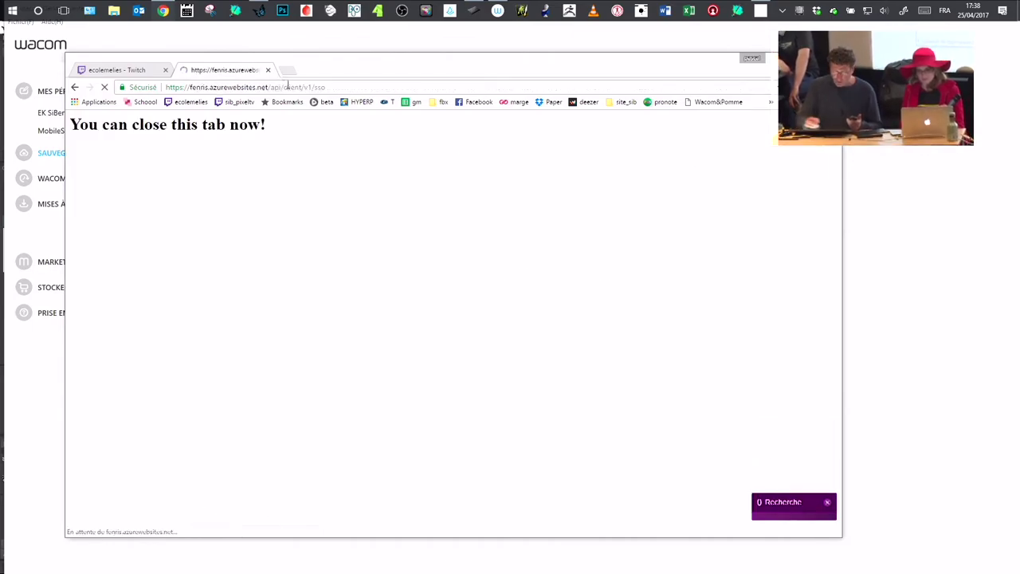
pyautogui.click(267, 70)
pyautogui.click(827, 59)
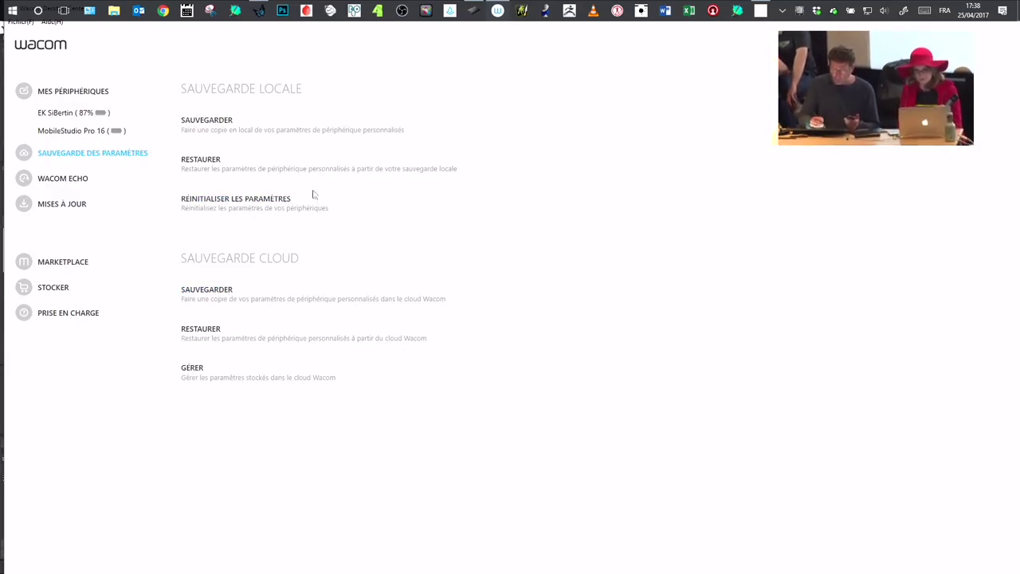
pyautogui.click(408, 319)
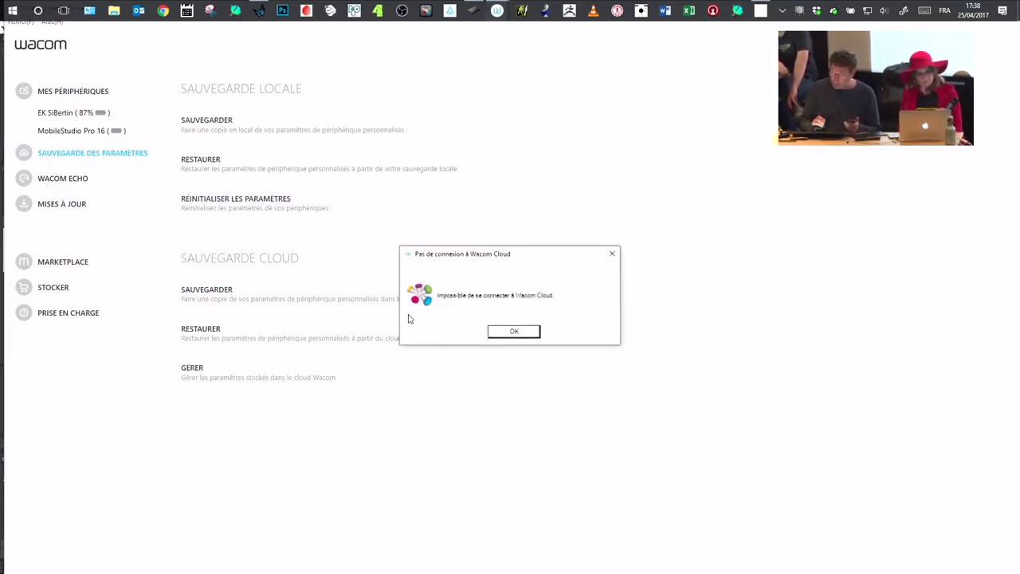
pyautogui.click(513, 332)
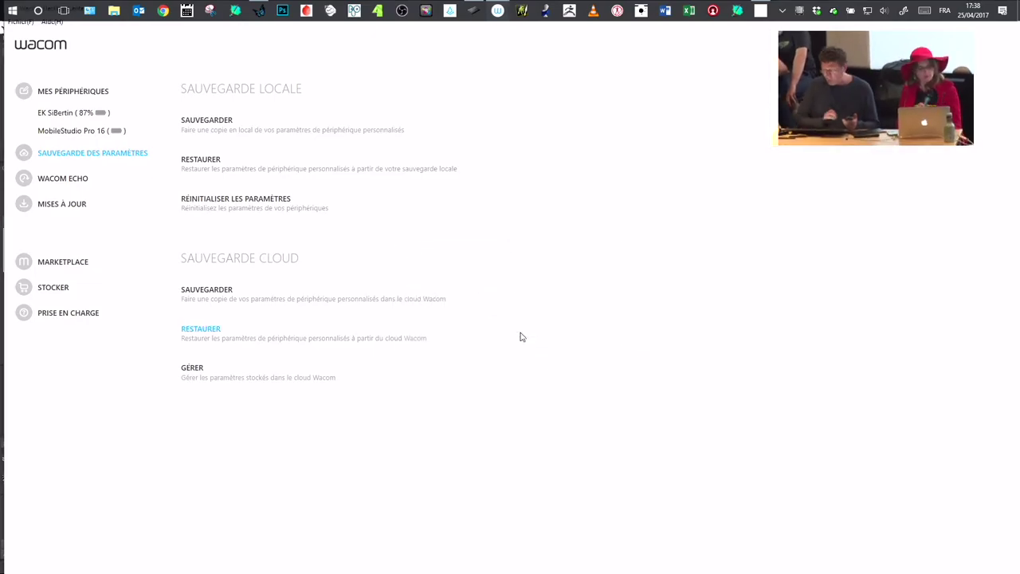
# Review the Wacom Echo file backup settings and briefly browse the folders in File Explorer.
pyautogui.click(78, 183)
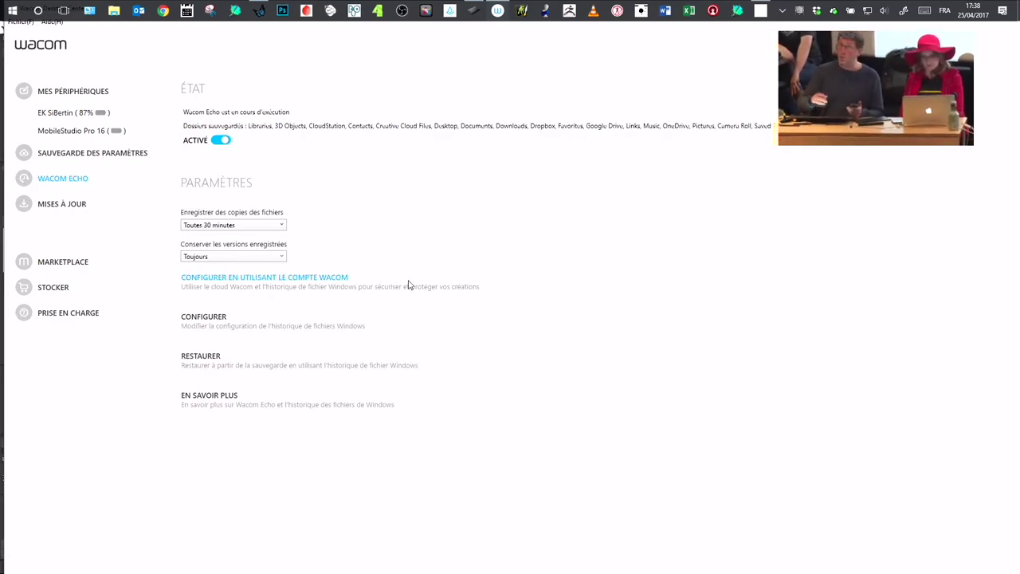
pyautogui.click(114, 9)
pyautogui.moveTo(346, 191); pyautogui.dragTo(355, 106)
pyautogui.moveTo(305, 298); pyautogui.dragTo(308, 386)
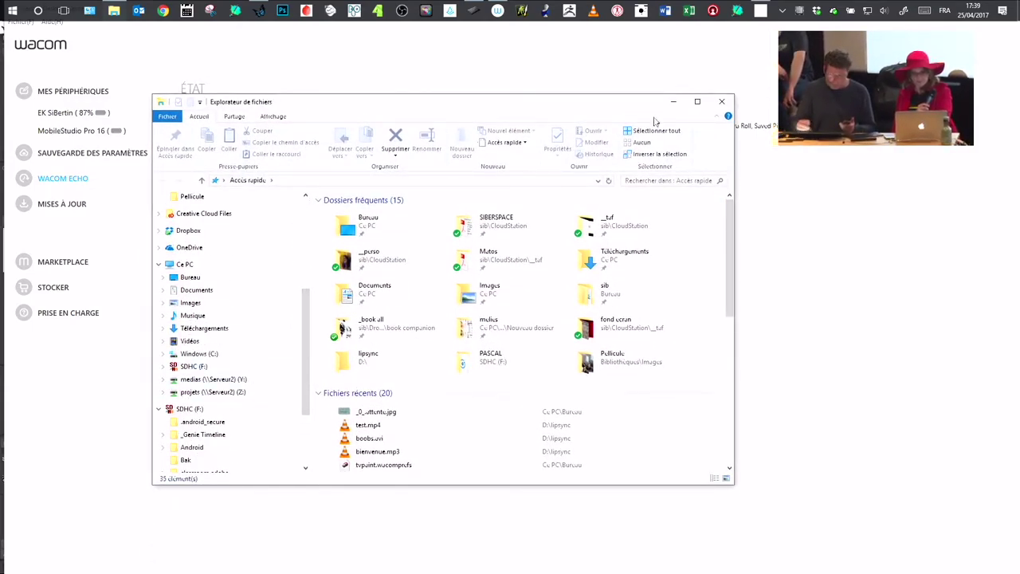
pyautogui.click(672, 101)
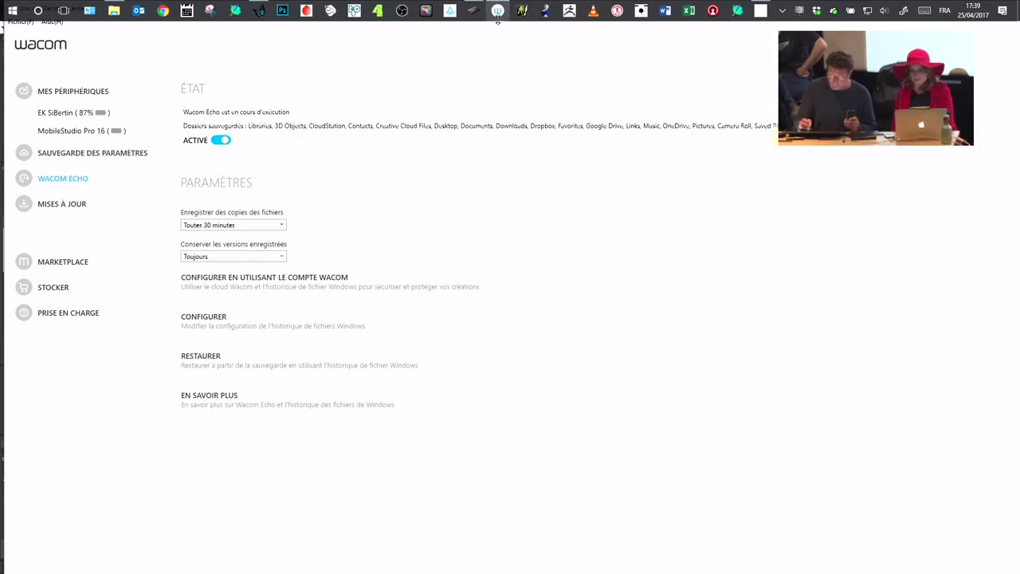
# Open the ExpressKey remote's settings in the tablet properties and review its ExpressKeys, Touch Ring and on-screen controls.
pyautogui.click(91, 113)
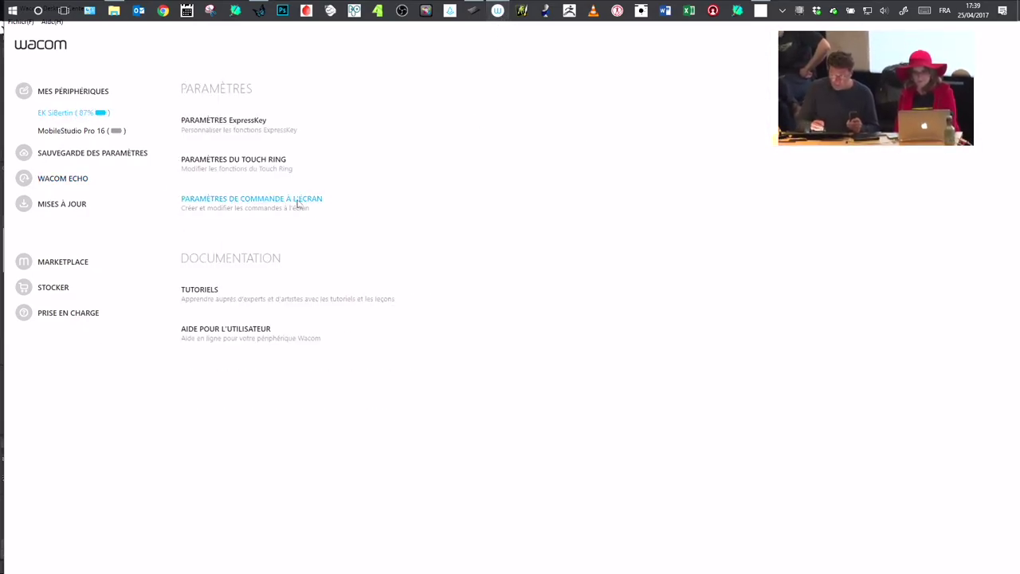
pyautogui.click(234, 121)
pyautogui.moveTo(607, 156); pyautogui.dragTo(452, 131)
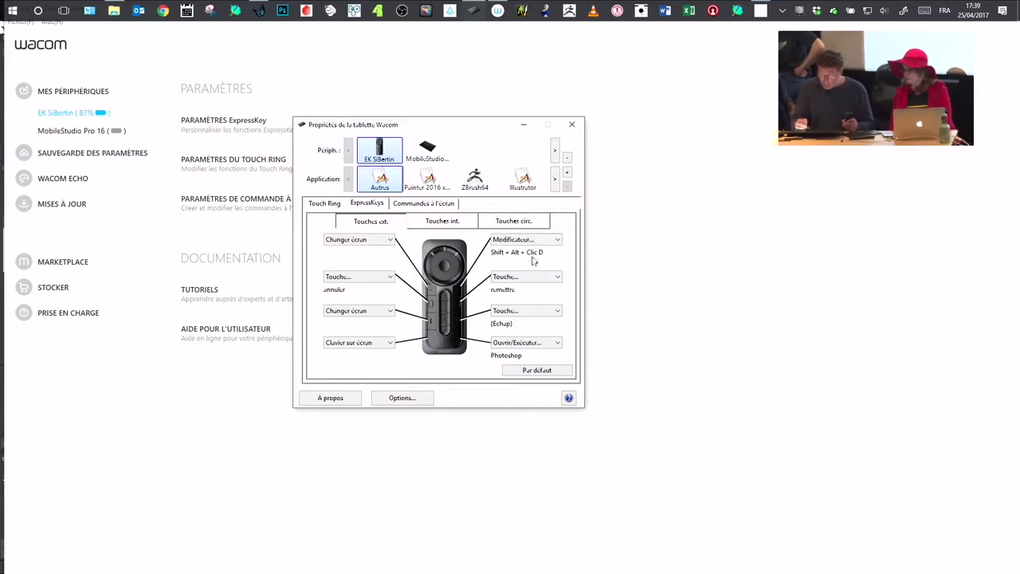
pyautogui.click(427, 224)
pyautogui.click(333, 203)
pyautogui.click(368, 203)
pyautogui.click(408, 205)
pyautogui.moveTo(442, 129); pyautogui.dragTo(480, 142)
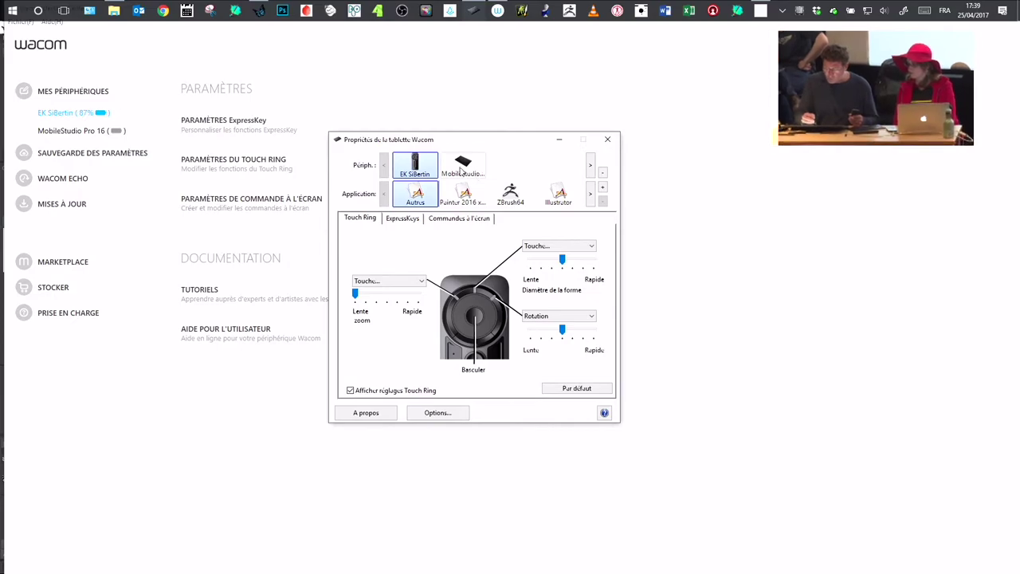
# Select the MobileStudio device and review its pen settings and the ExpressKeys assigned under Fonctions.
pyautogui.click(403, 220)
pyautogui.click(462, 165)
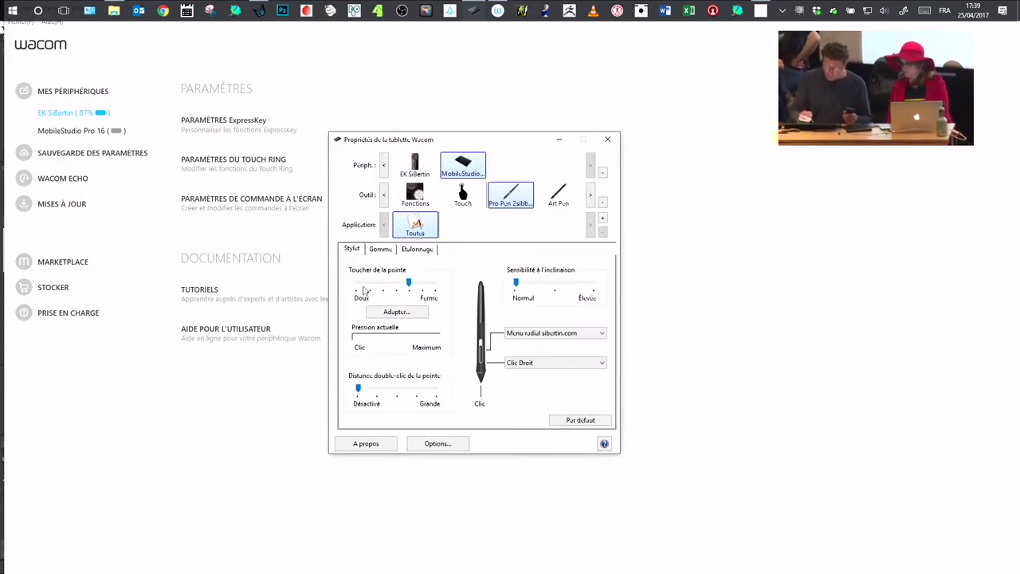
pyautogui.click(418, 199)
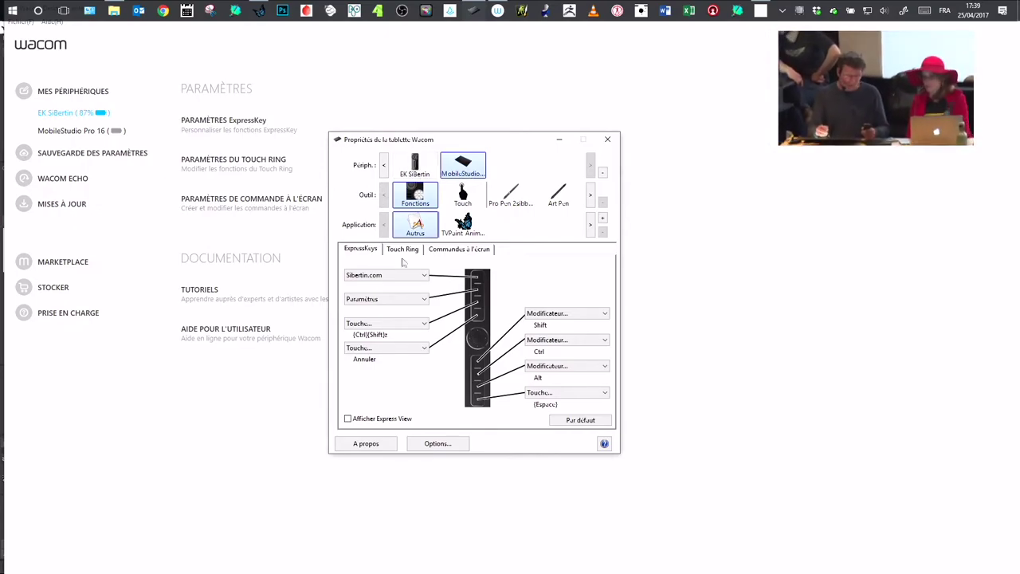
pyautogui.moveTo(452, 145); pyautogui.dragTo(468, 149)
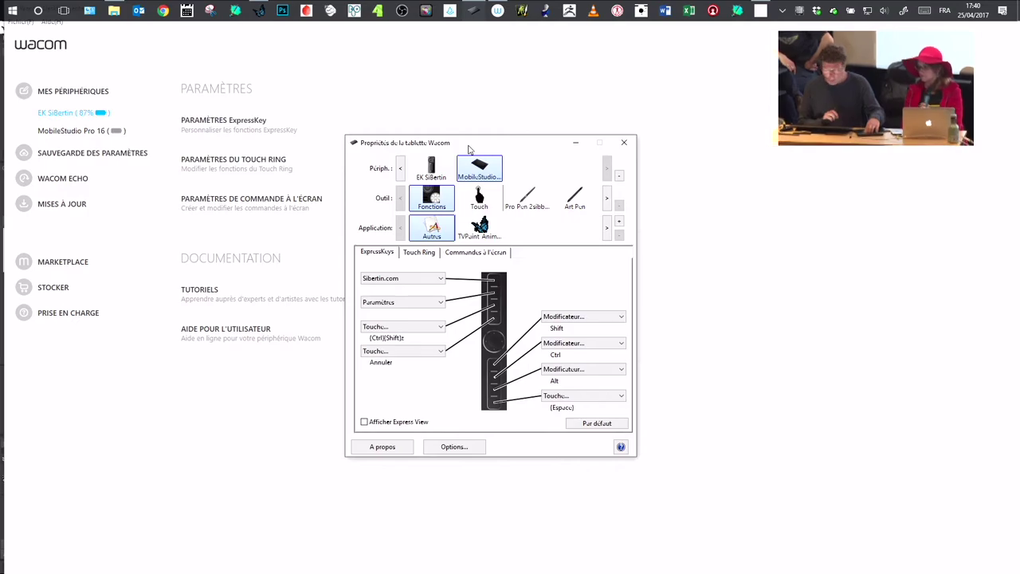
pyautogui.moveTo(470, 150); pyautogui.dragTo(491, 155)
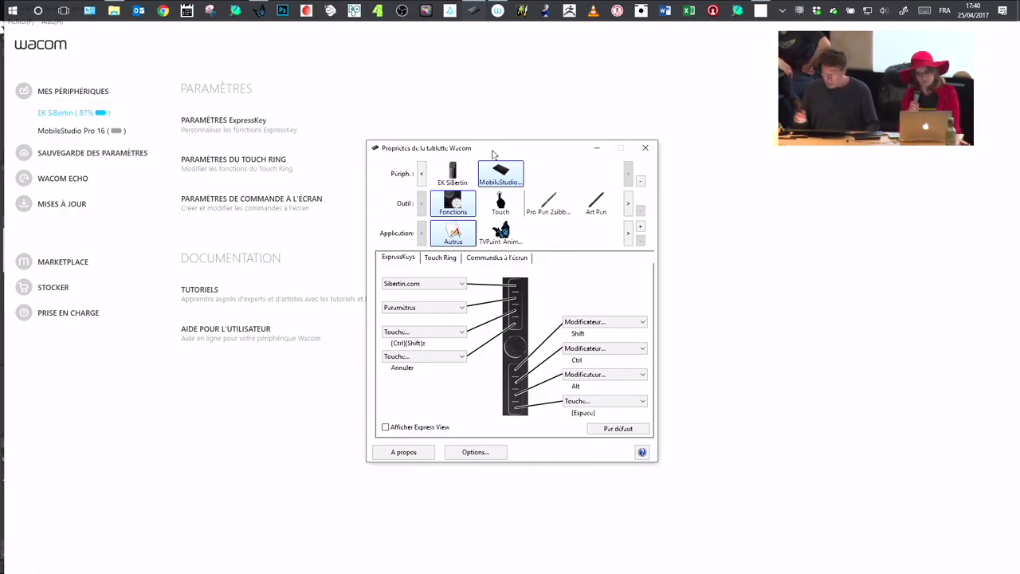
# Close and reopen the tablet properties to show the MobileStudio's on-screen control panels.
pyautogui.hotkey('alt', 'F4')
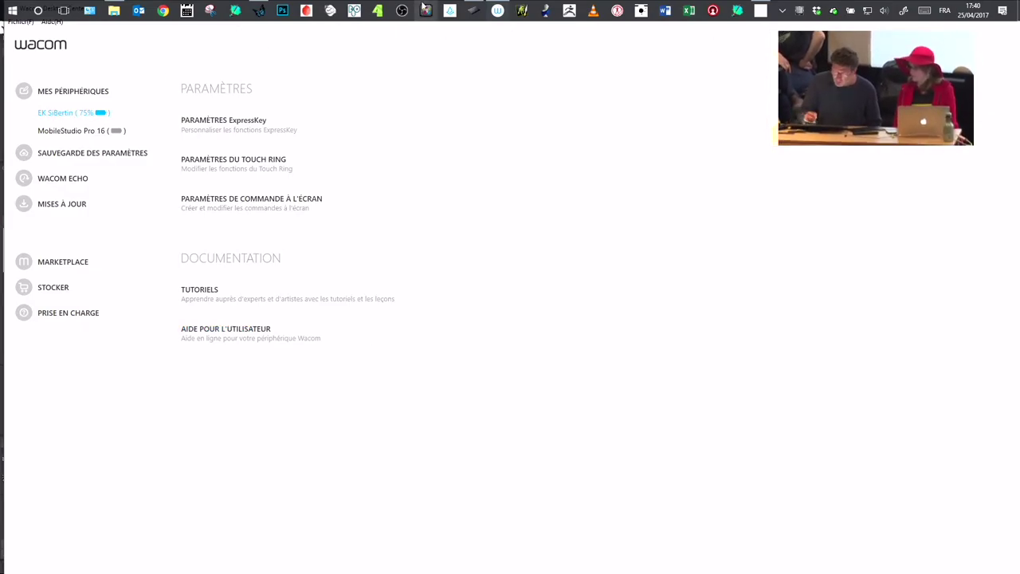
pyautogui.click(498, 10)
pyautogui.moveTo(548, 154); pyautogui.dragTo(469, 149)
pyautogui.click(431, 246)
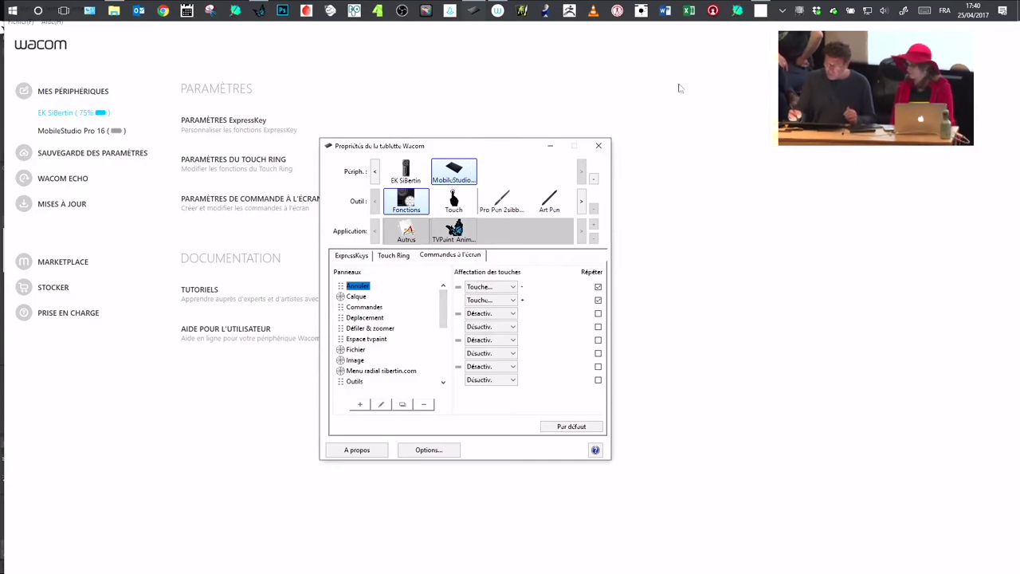
# Switch to TVPaint Animation and cycle through the workspaces Espace 1 and Espace 2, returning to Espace 4.
pyautogui.click(259, 11)
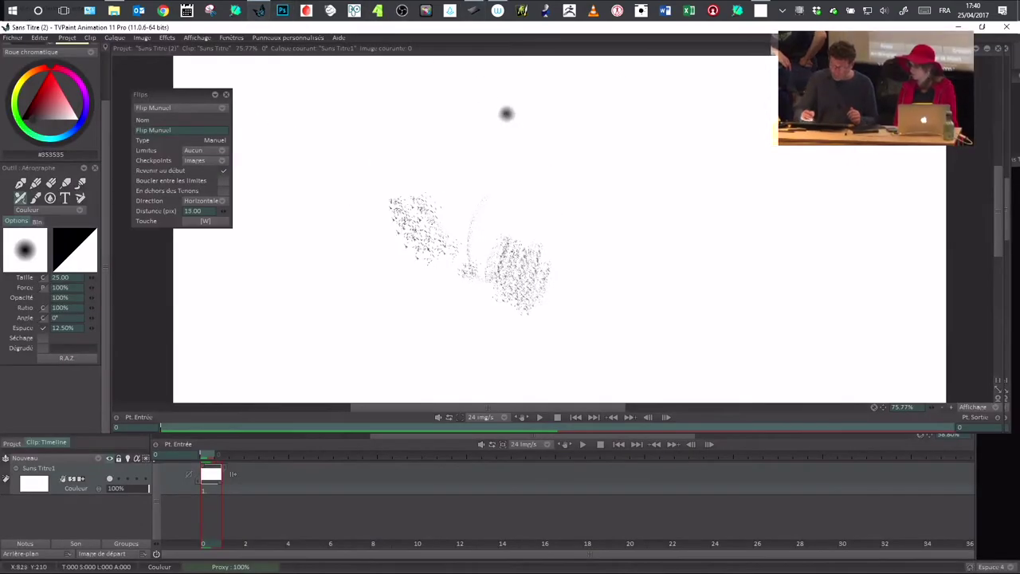
pyautogui.click(989, 567)
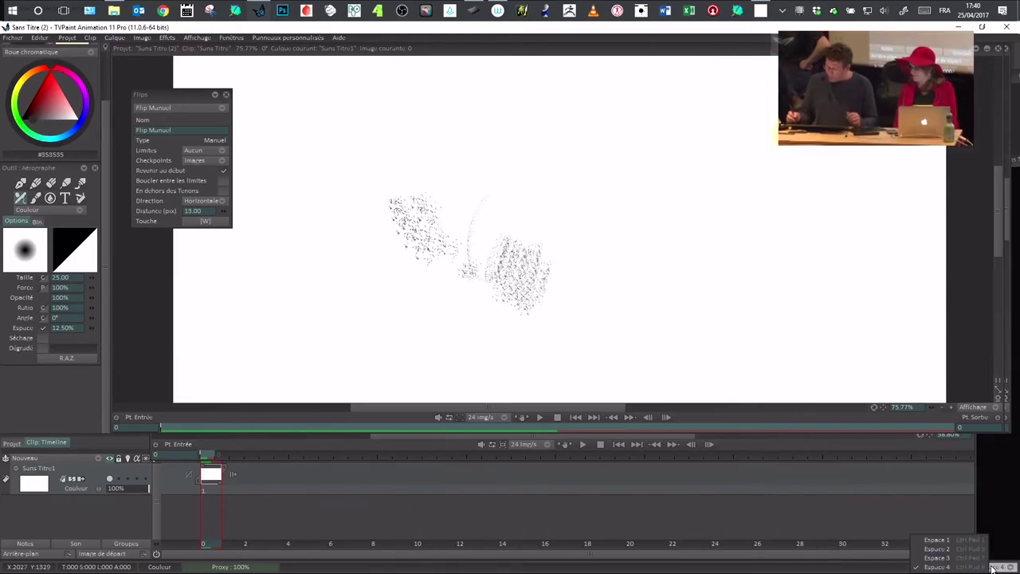
pyautogui.click(937, 540)
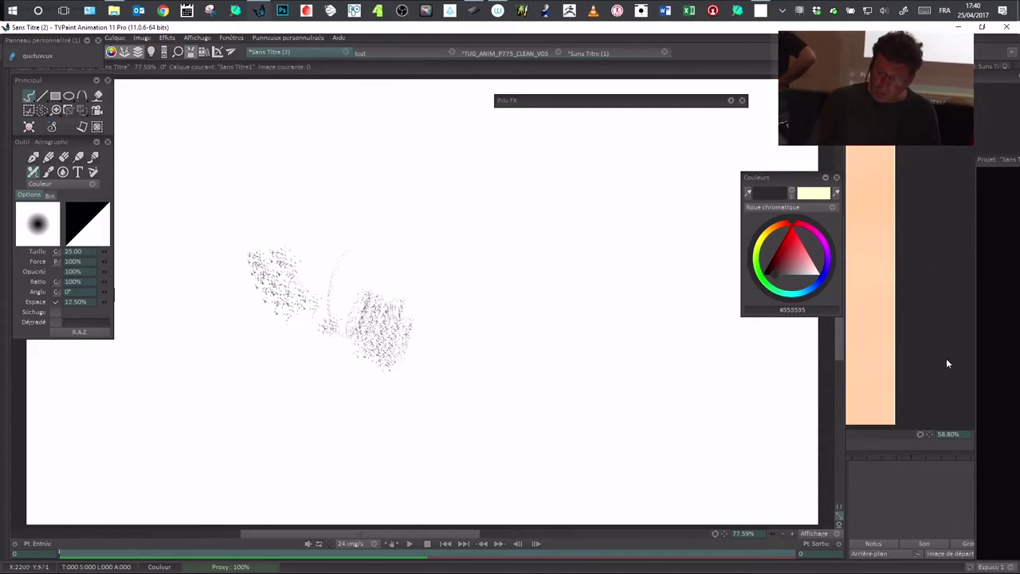
pyautogui.click(994, 568)
pyautogui.click(957, 550)
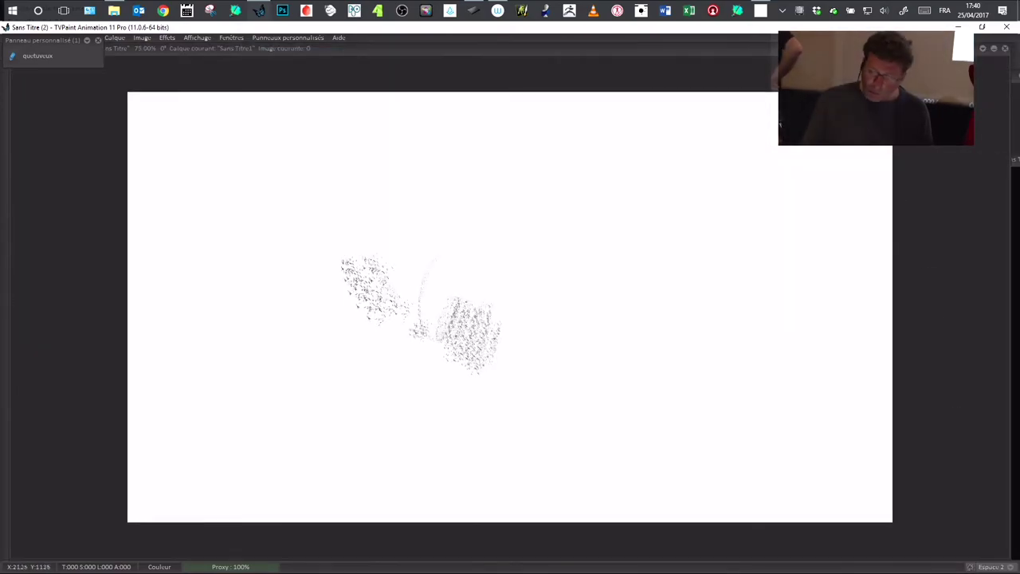
pyautogui.click(994, 567)
pyautogui.click(959, 566)
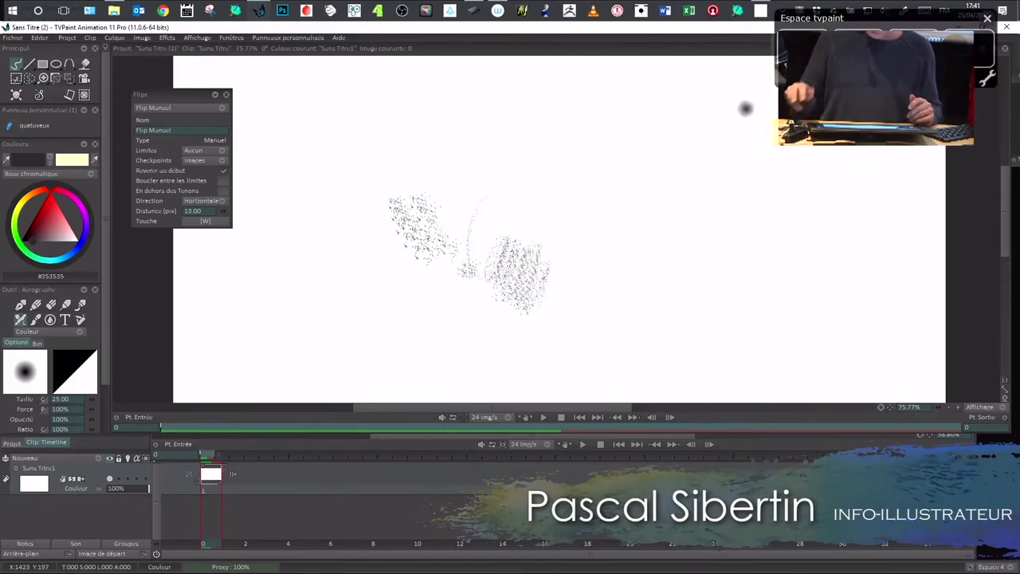
# Reposition the Espace tvpaint on-screen control panel and try its workspace 1 key.
pyautogui.moveTo(842, 27); pyautogui.dragTo(809, 56)
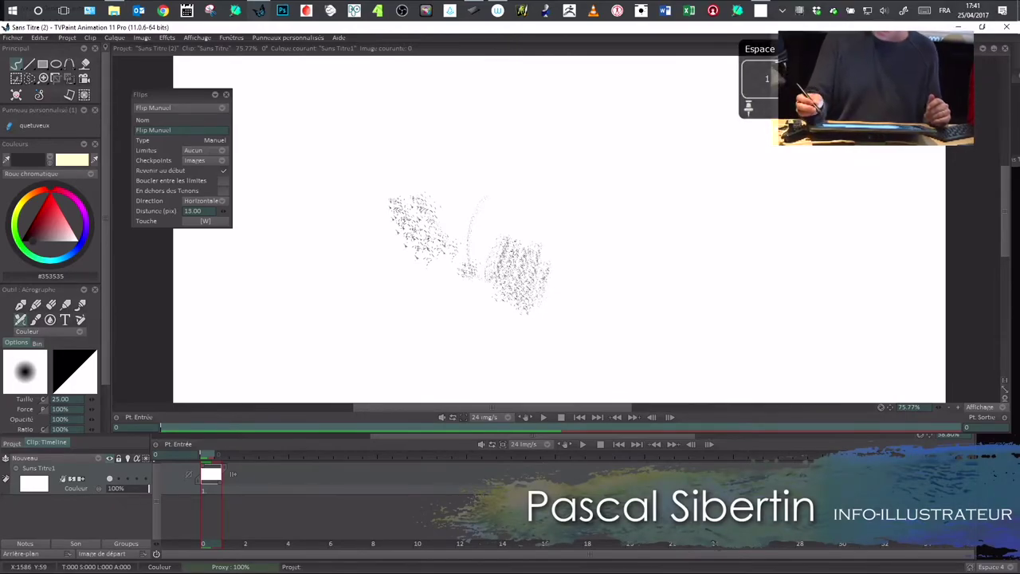
pyautogui.click(765, 81)
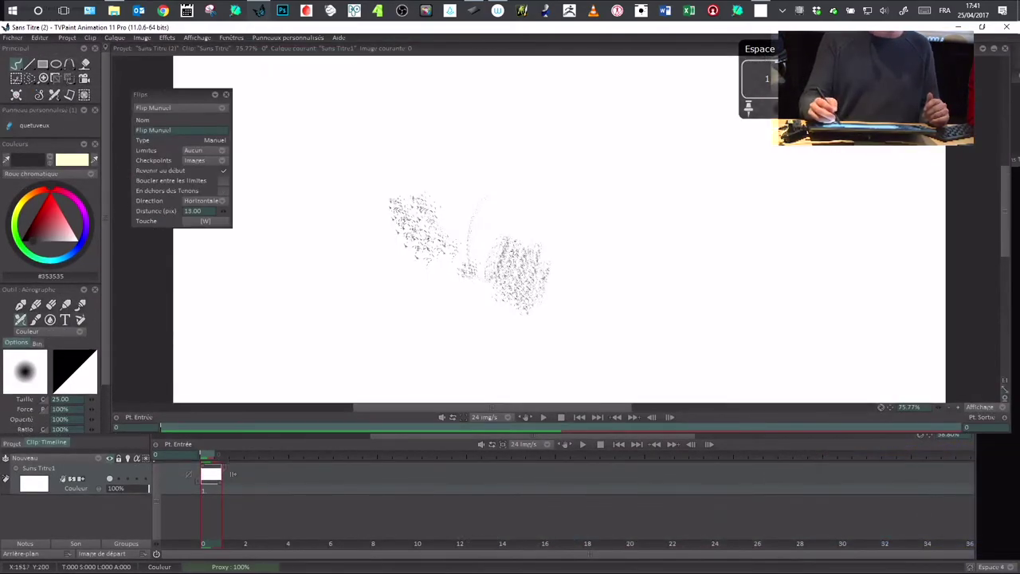
# Open the Wacom tablet properties at the MobileStudio's on-screen control panels.
pyautogui.click(473, 10)
pyautogui.moveTo(471, 149); pyautogui.dragTo(476, 140)
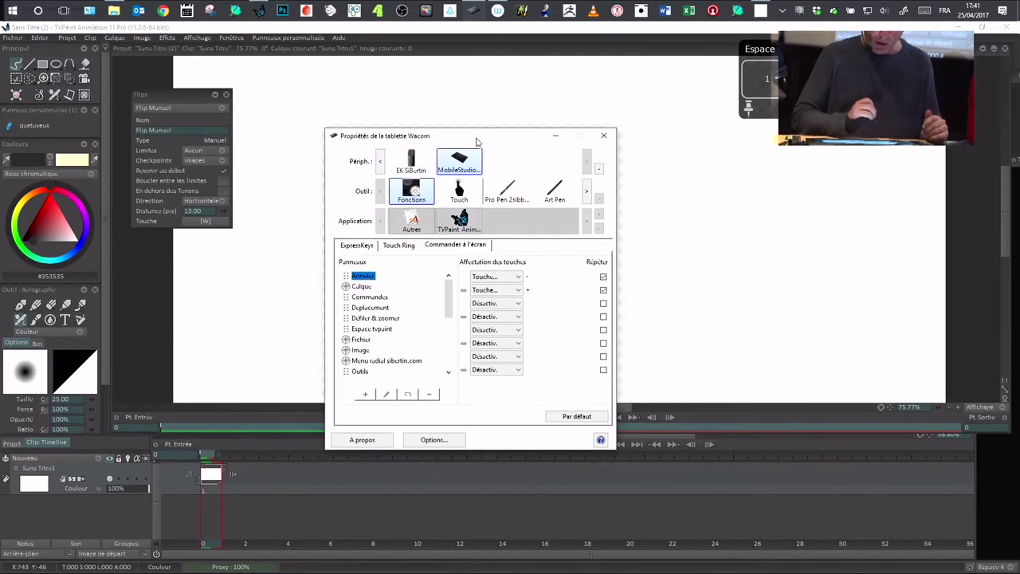
pyautogui.click(365, 394)
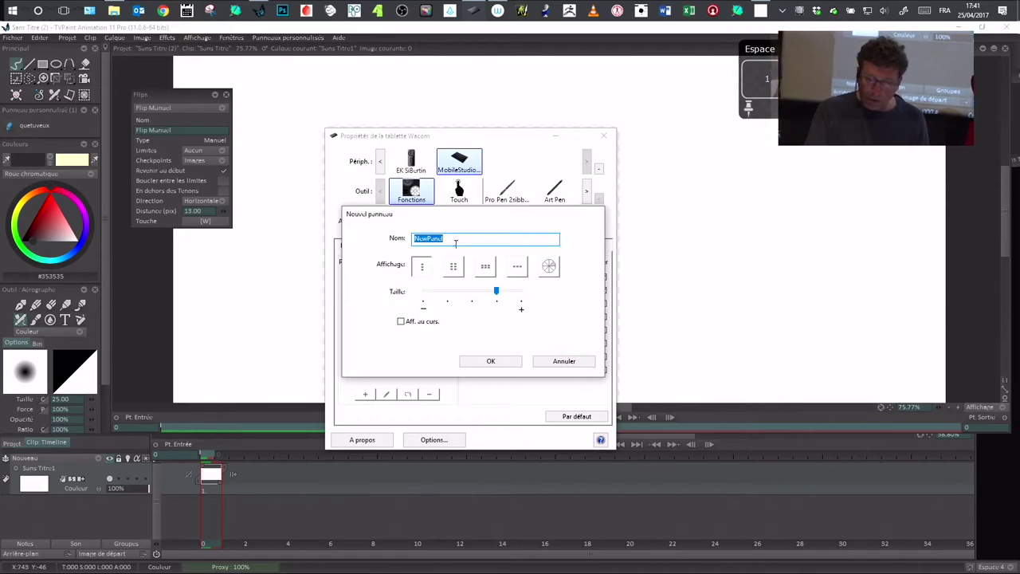
pyautogui.moveTo(445, 217); pyautogui.dragTo(465, 226)
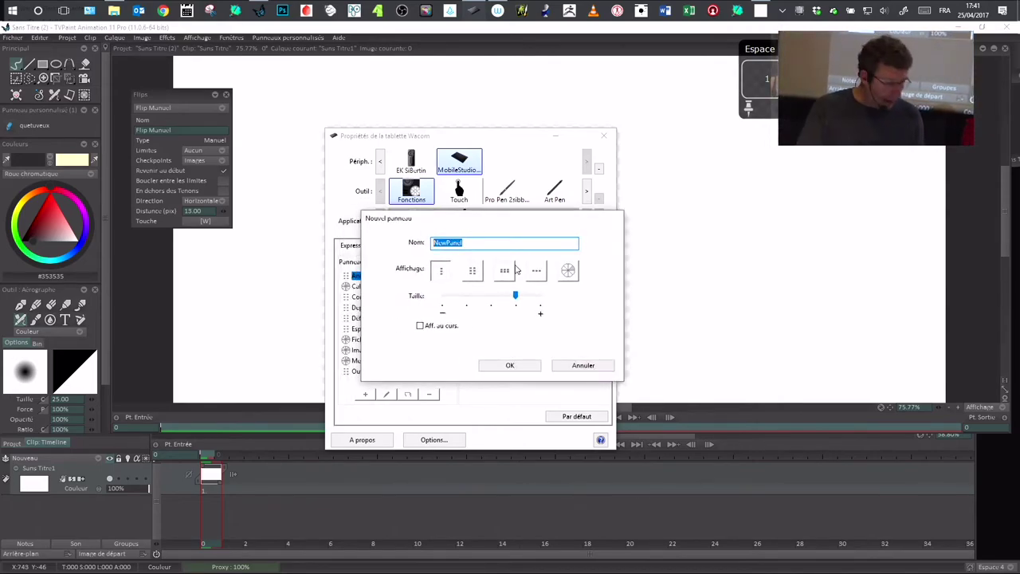
pyautogui.write('v')
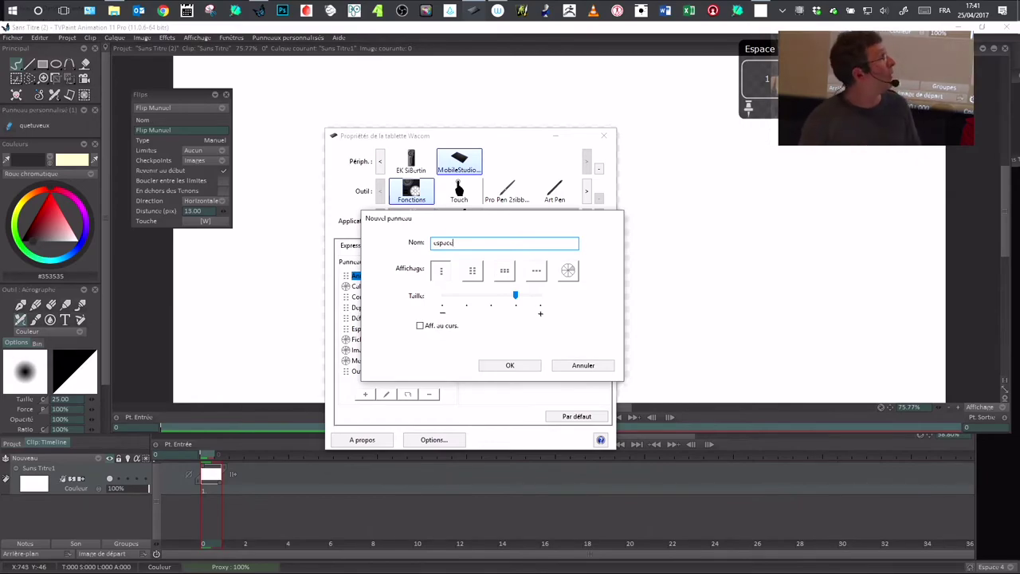
pyautogui.moveTo(843, 57); pyautogui.dragTo(489, 62)
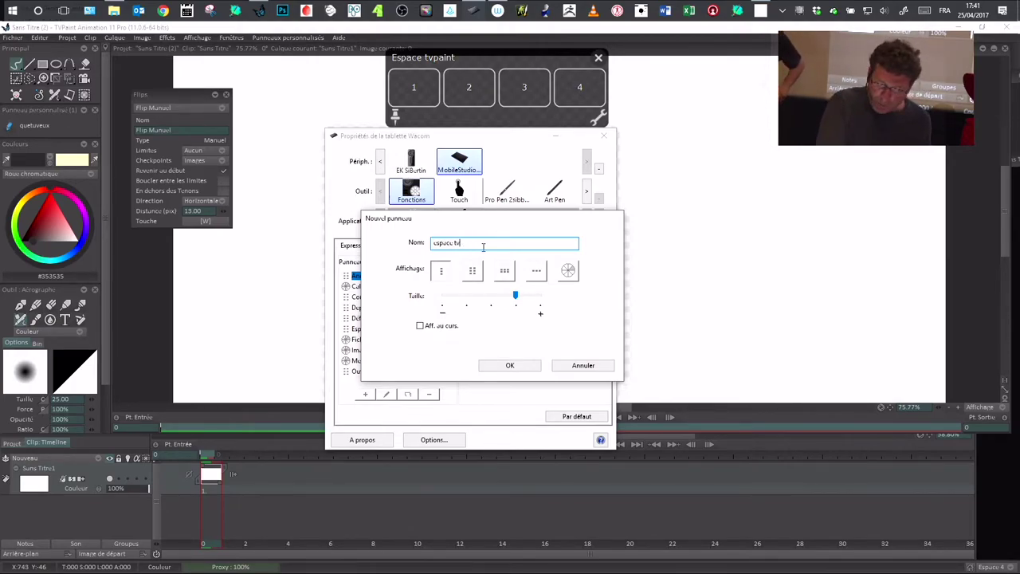
pyautogui.click(582, 365)
# Select the Espace tvpaint panel and inspect its edit and delete dialogs, cancelling both.
pyautogui.moveTo(446, 311)
pyautogui.mouseDown()
pyautogui.moveTo(449, 344)
pyautogui.moveTo(449, 311)
pyautogui.mouseUp()
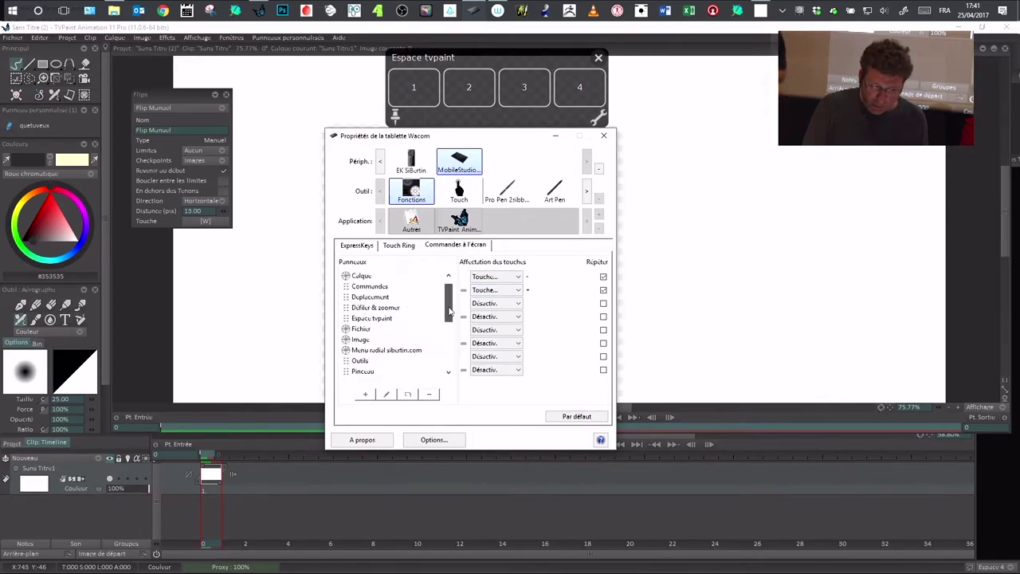
pyautogui.click(409, 322)
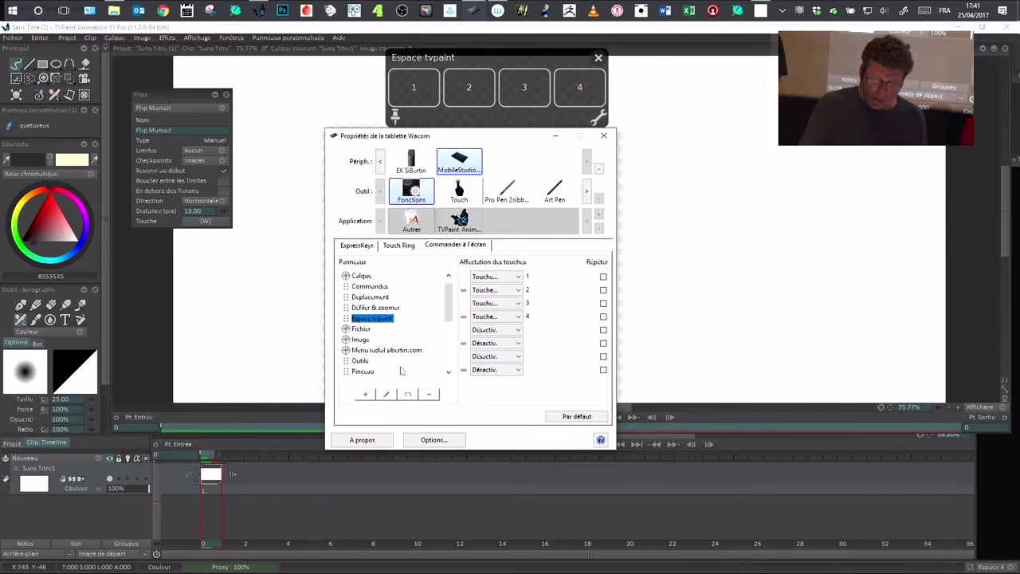
pyautogui.click(386, 394)
pyautogui.moveTo(460, 222); pyautogui.dragTo(527, 229)
pyautogui.click(599, 368)
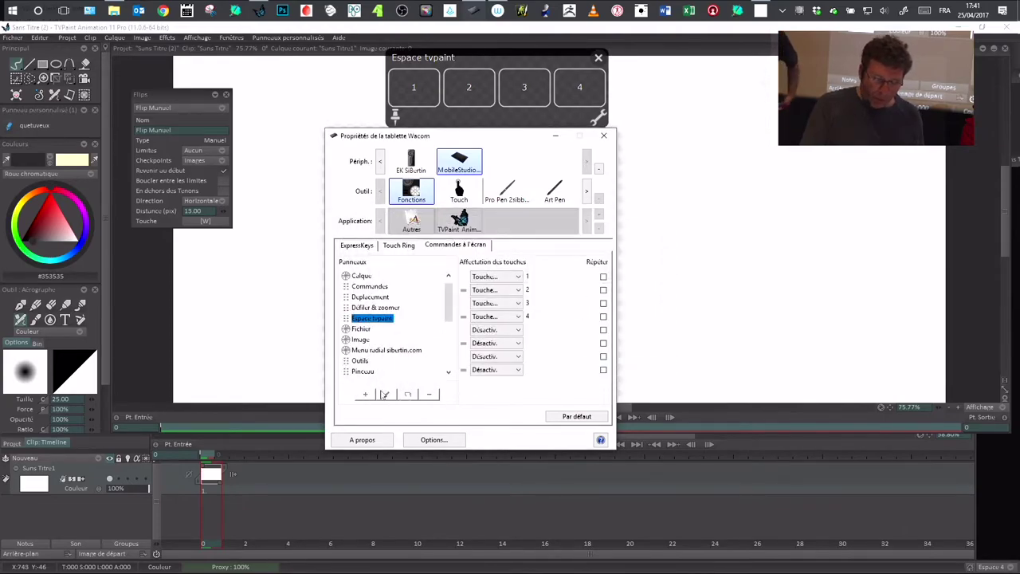
pyautogui.click(432, 396)
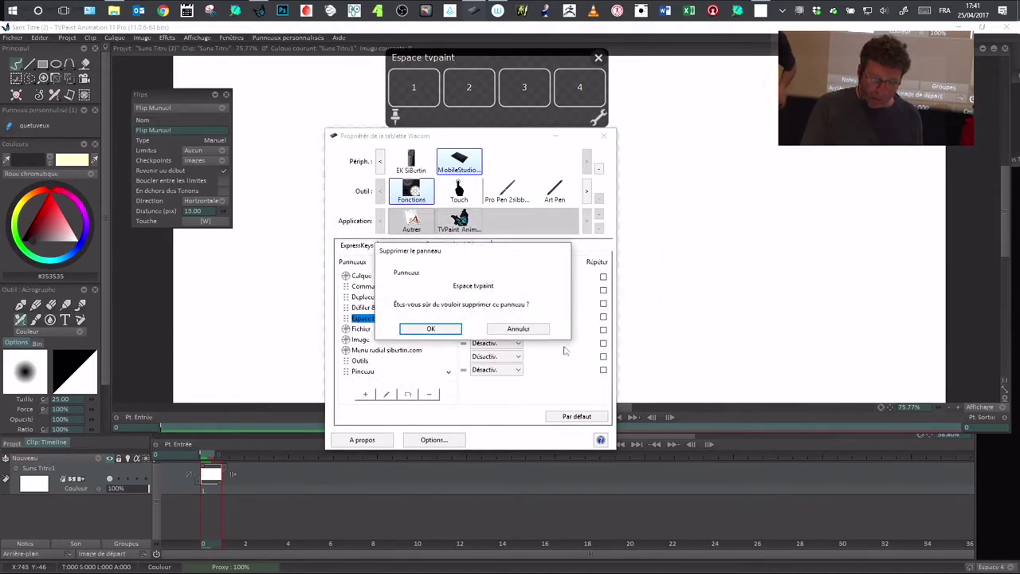
pyautogui.click(540, 334)
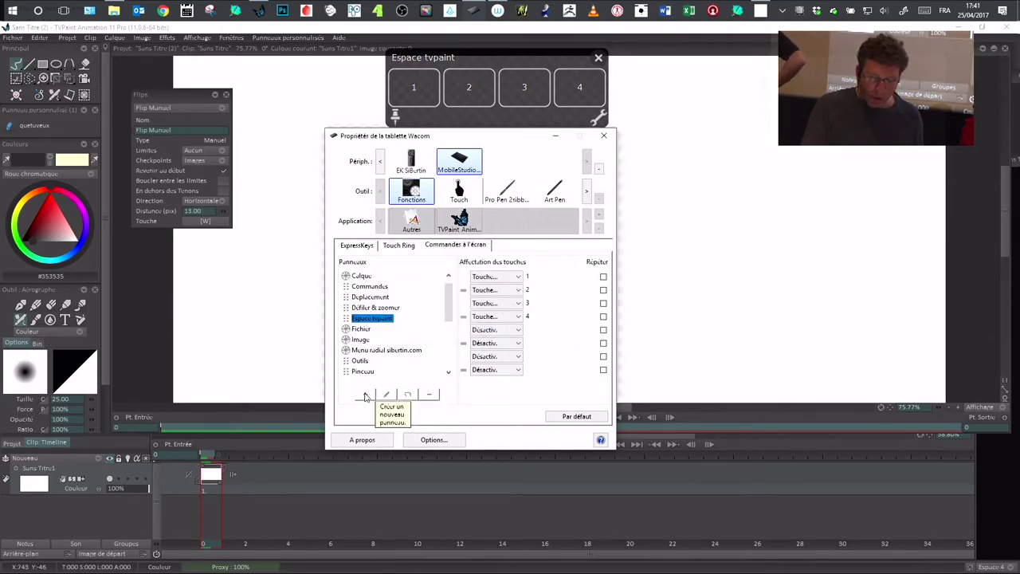
# Try the three-column grid and the radial display for the Espace tvpaint panel.
pyautogui.click(387, 396)
pyautogui.moveTo(480, 217); pyautogui.dragTo(461, 221)
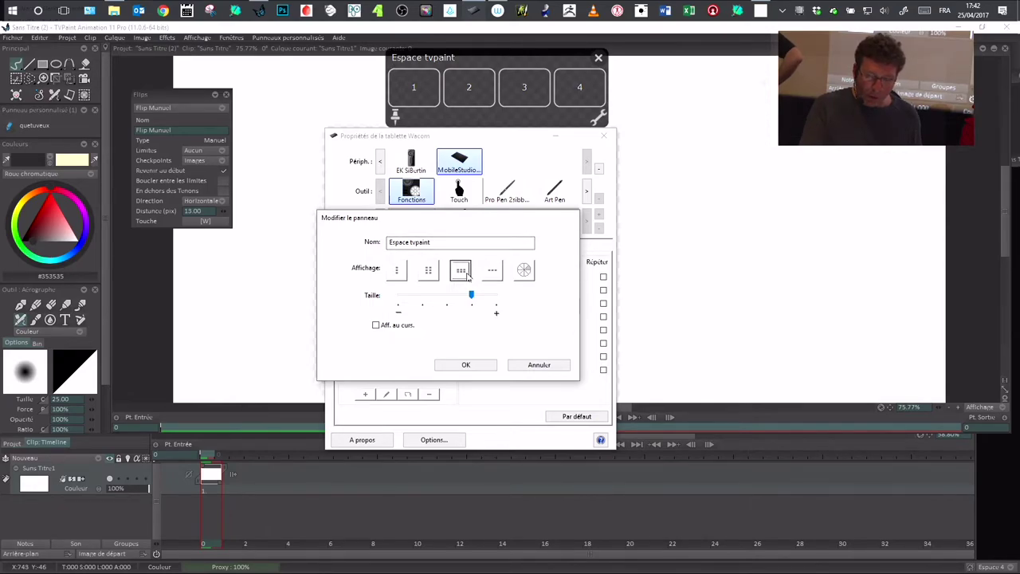
pyautogui.click(482, 366)
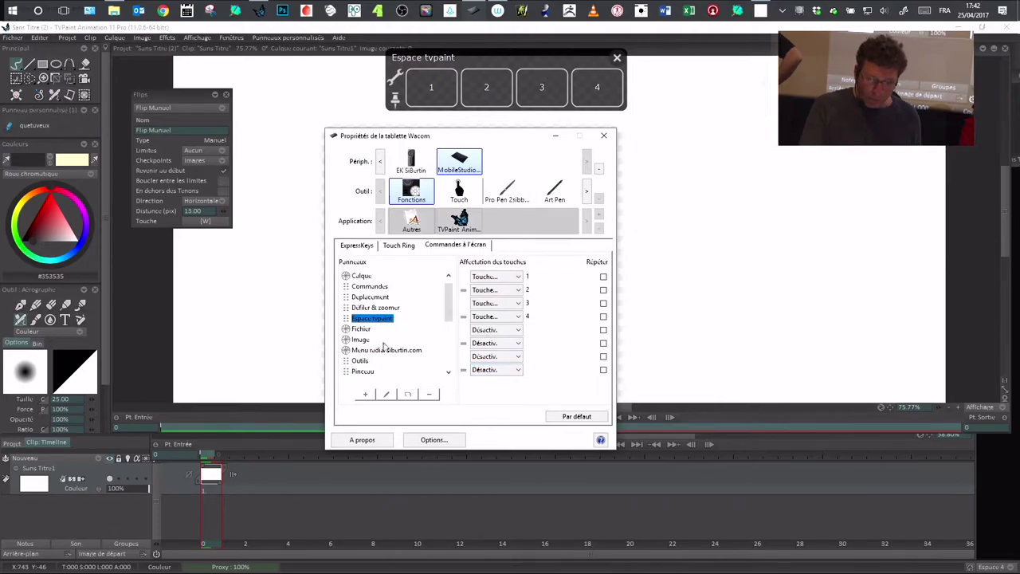
pyautogui.click(387, 394)
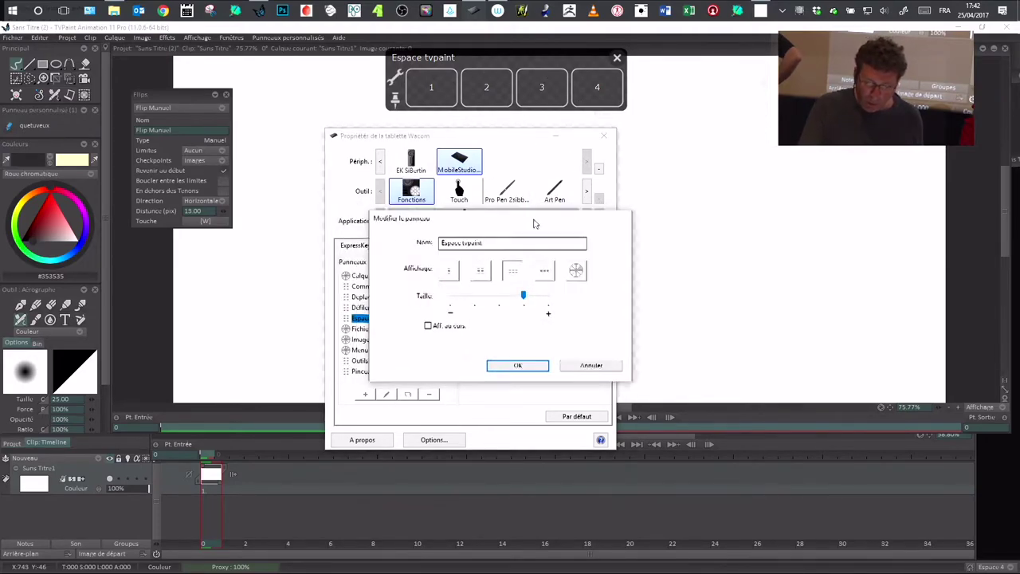
pyautogui.click(546, 272)
pyautogui.click(577, 275)
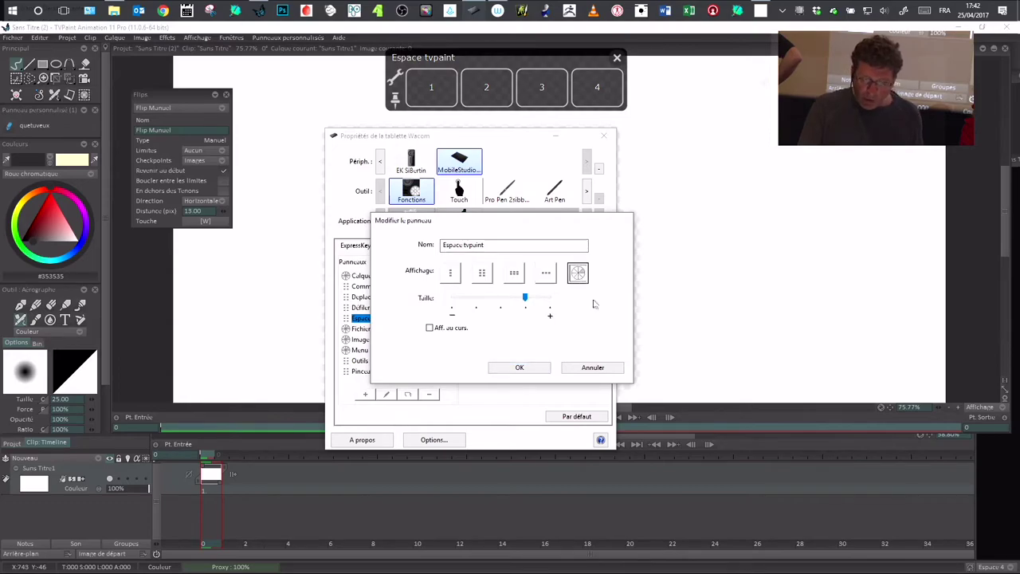
pyautogui.click(519, 368)
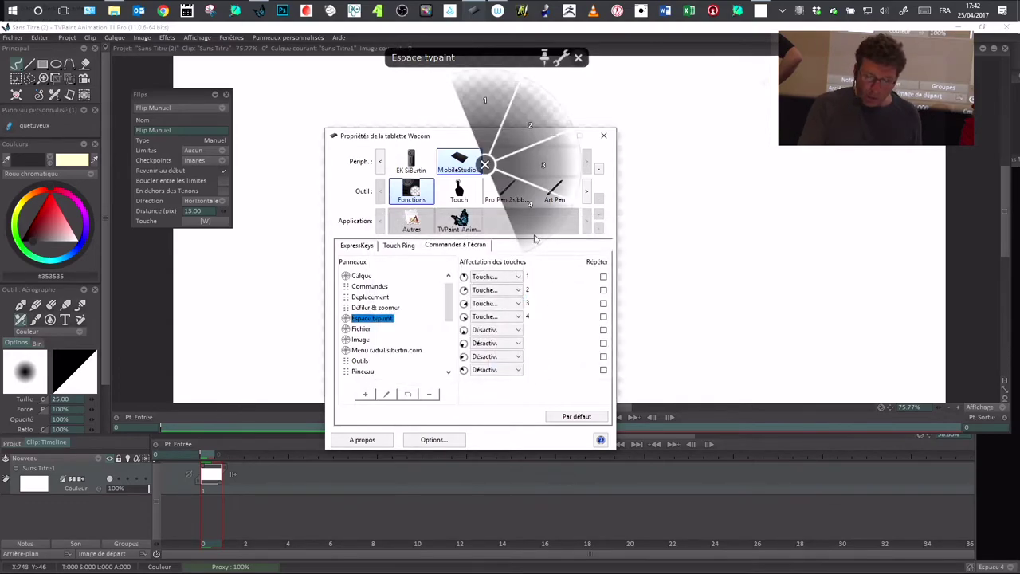
# Reduce the radial Espace tvpaint panel to the smallest size.
pyautogui.click(387, 394)
pyautogui.click(448, 290)
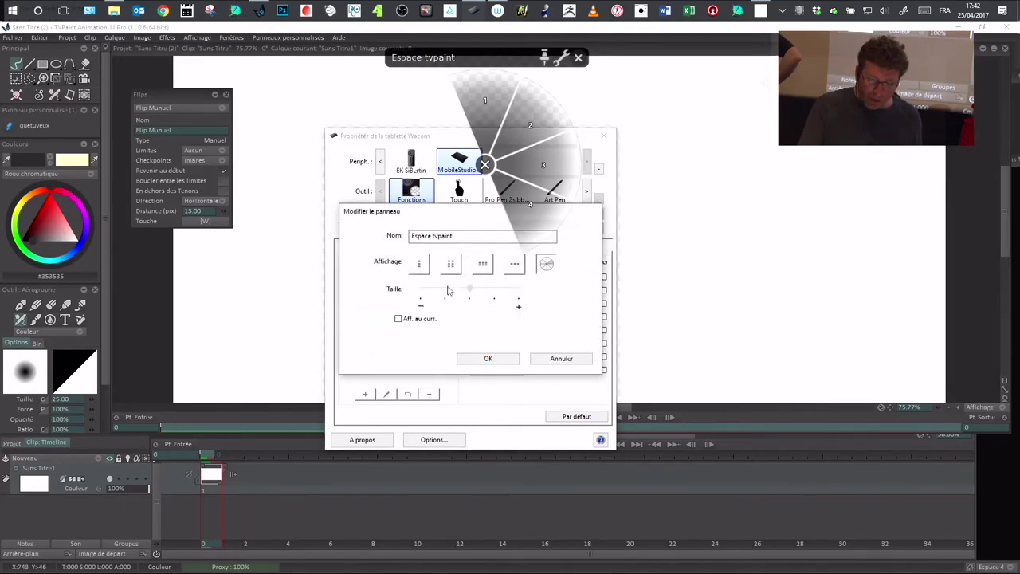
pyautogui.click(488, 358)
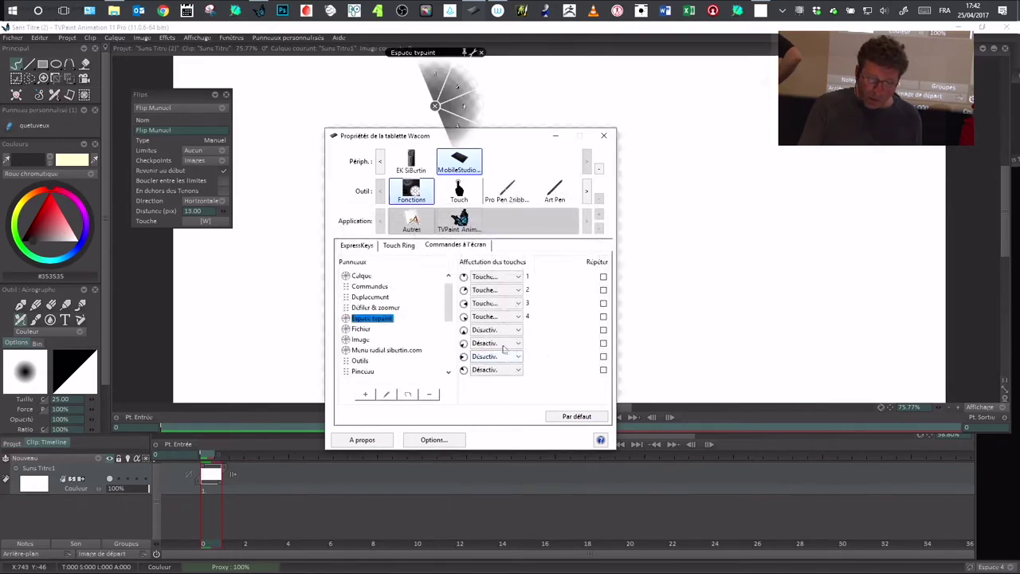
# Change the Espace tvpaint panel from radial to a single vertical column of keys and reposition it.
pyautogui.click(386, 393)
pyautogui.click(516, 267)
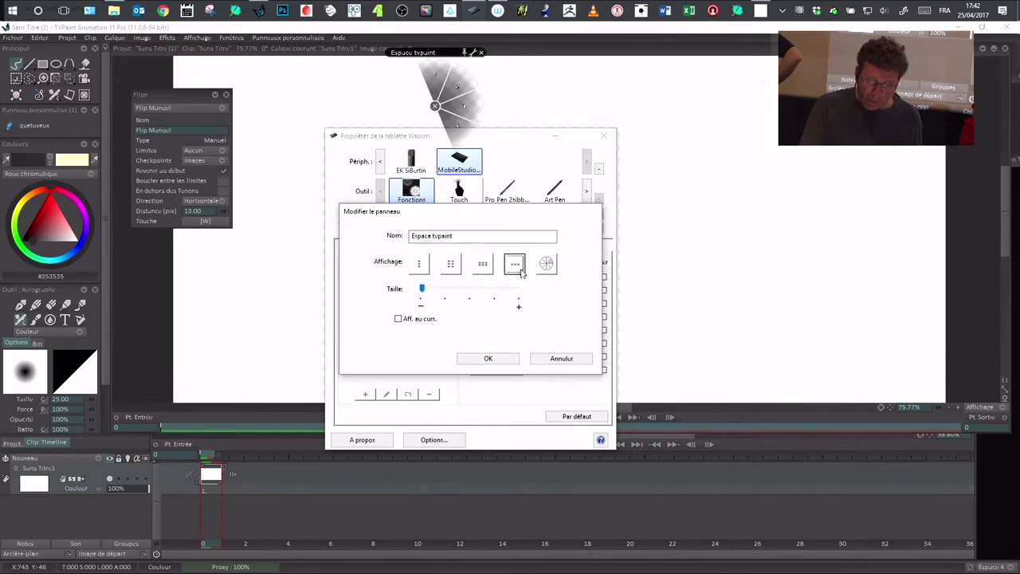
pyautogui.click(495, 360)
pyautogui.click(495, 360)
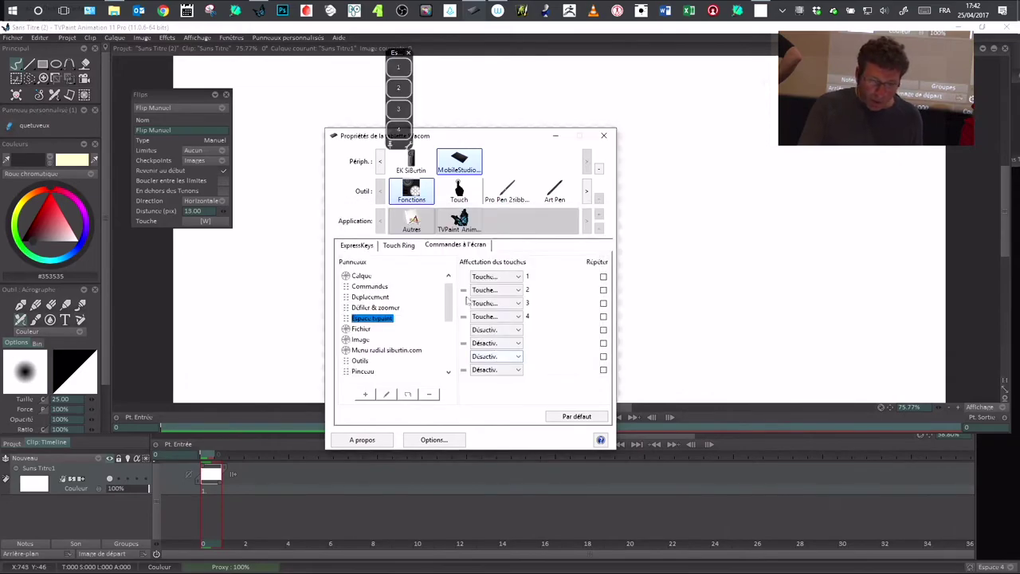
pyautogui.moveTo(888, 105); pyautogui.dragTo(580, 82)
# Display the Espace tvpaint panel as a single horizontal row of keys and place it beside the webcam image.
pyautogui.click(387, 395)
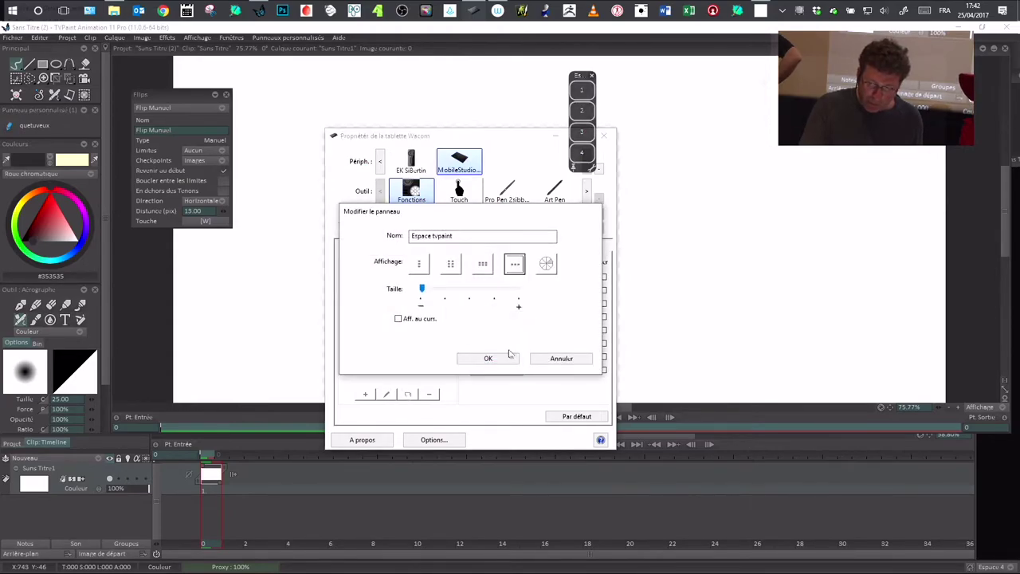
pyautogui.click(510, 353)
pyautogui.moveTo(636, 78); pyautogui.dragTo(748, 30)
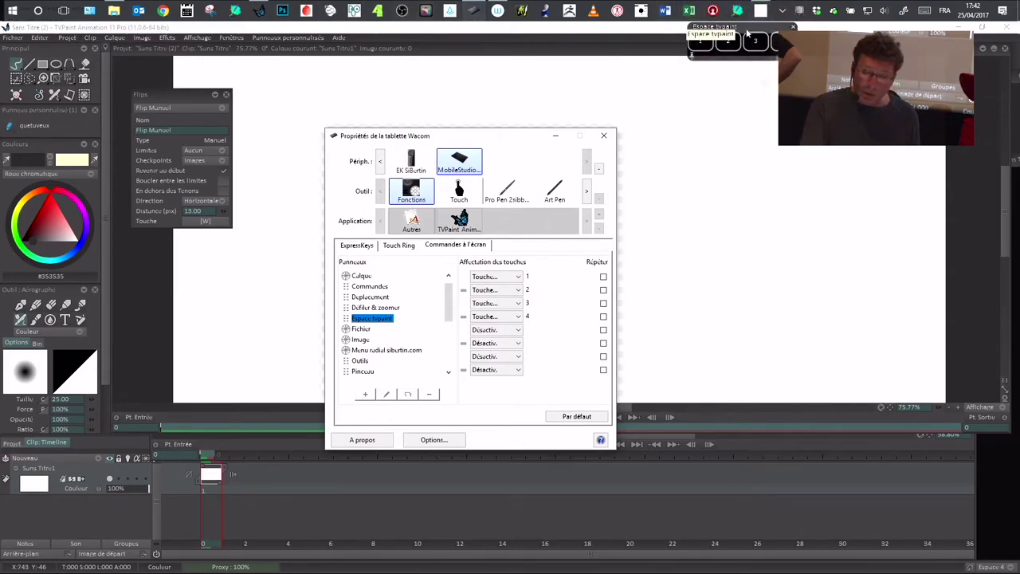
pyautogui.moveTo(751, 30); pyautogui.dragTo(737, 23)
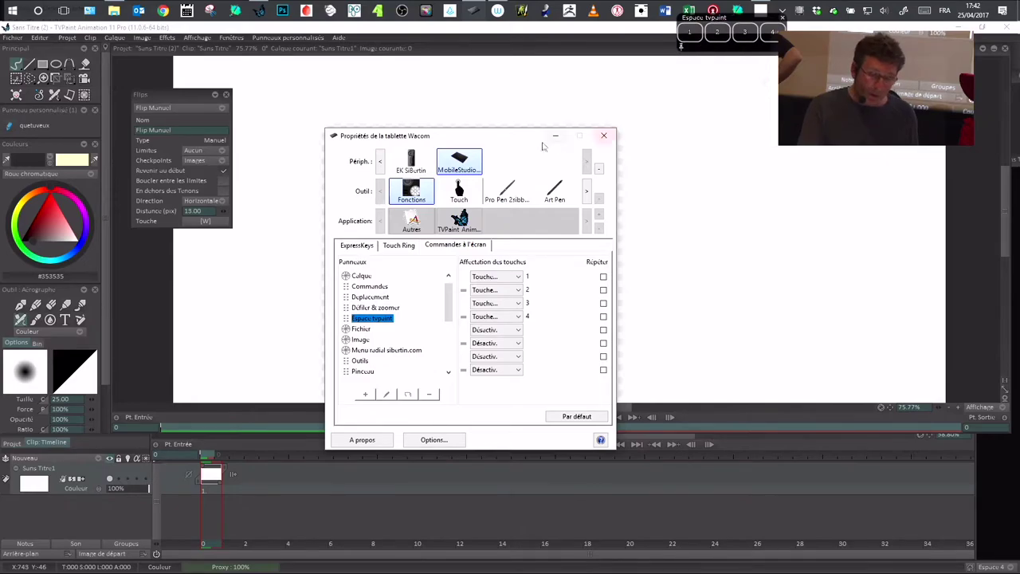
# Examine the keystroke defined for key 1 of the Espace tvpaint panel and cancel the definition dialog.
pyautogui.moveTo(537, 140); pyautogui.dragTo(549, 139)
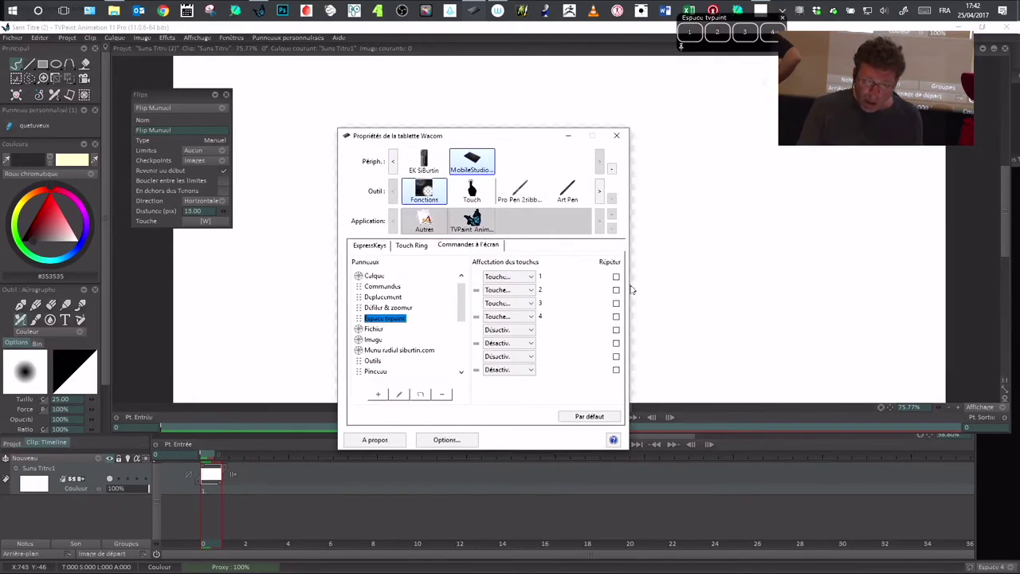
pyautogui.click(526, 289)
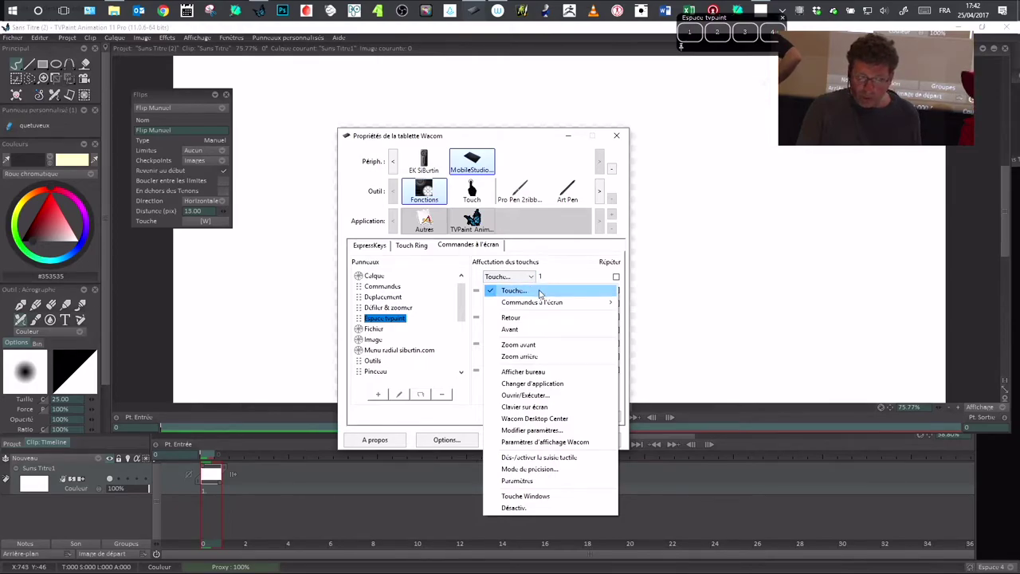
pyautogui.click(555, 290)
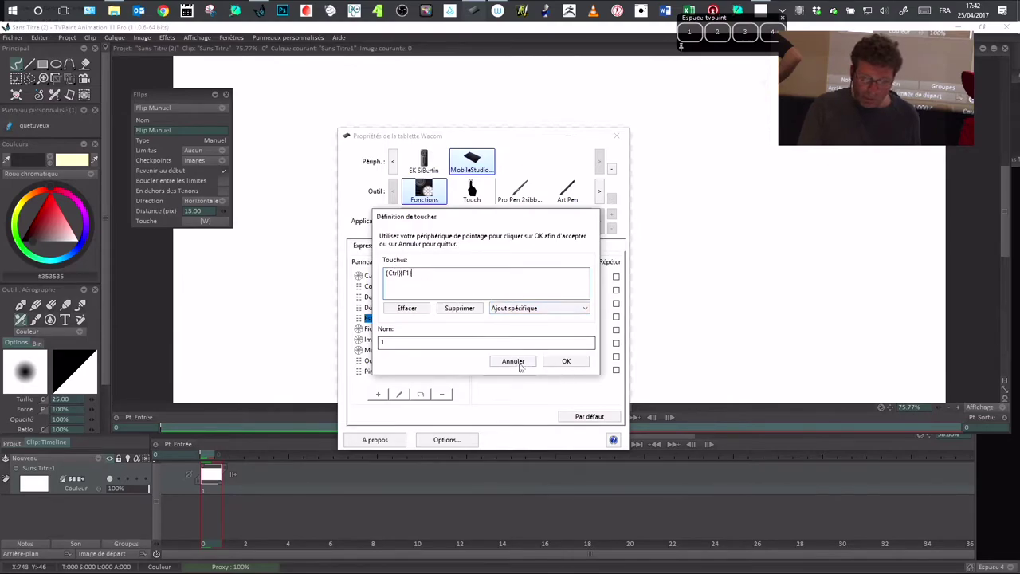
pyautogui.moveTo(519, 226); pyautogui.dragTo(523, 232)
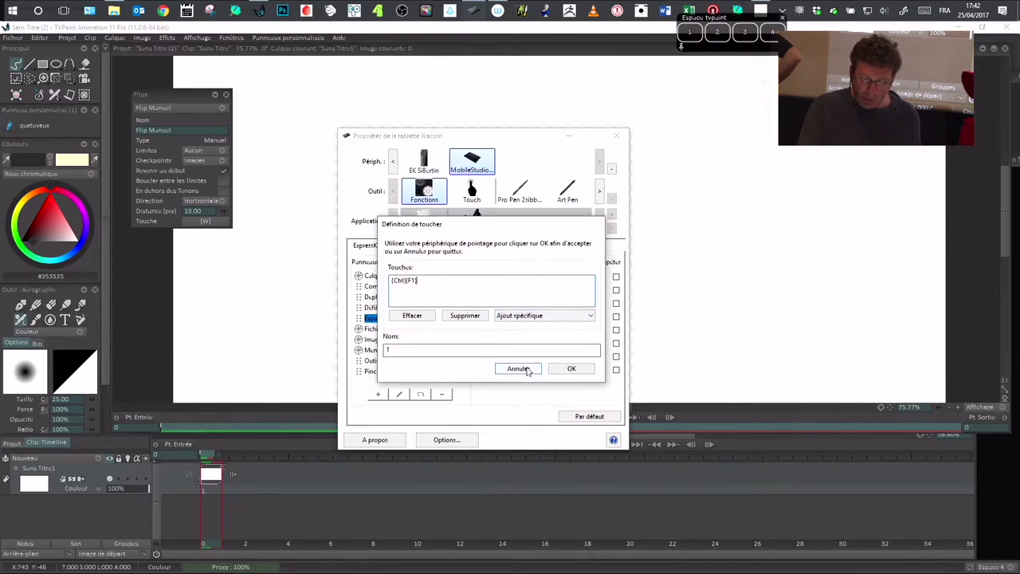
pyautogui.click(528, 370)
# Switch to TVPaint Animation, open the keyboard shortcut configuration with the search term flip, and browse the assigned shortcuts.
pyautogui.click(448, 118)
pyautogui.click(43, 38)
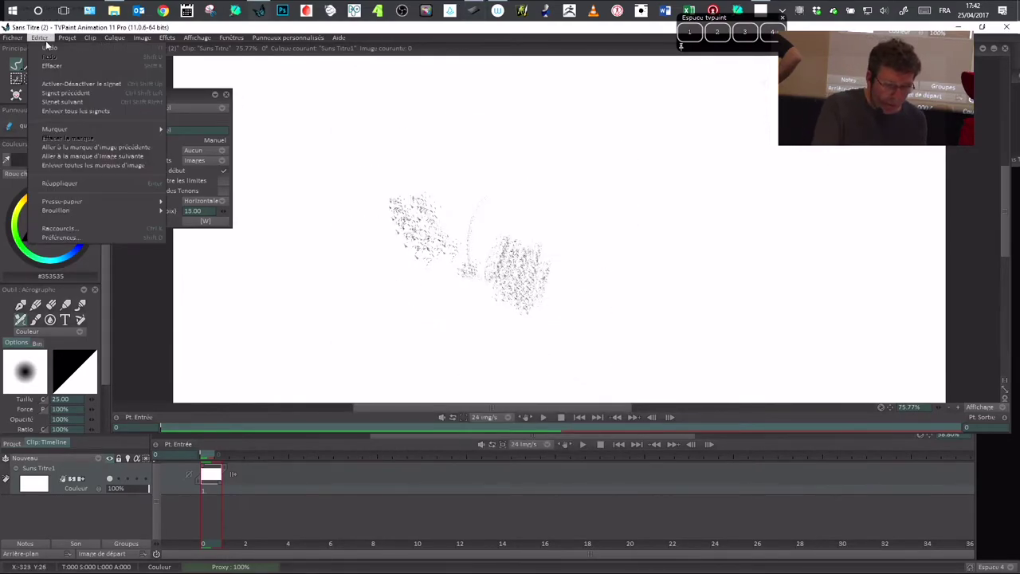
pyautogui.click(96, 231)
pyautogui.write('flip')
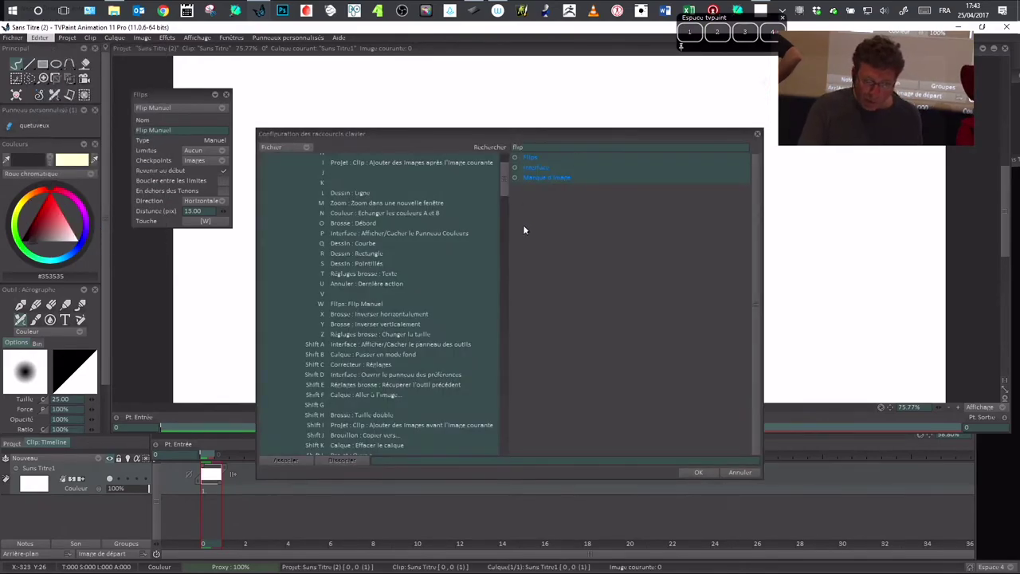
pyautogui.moveTo(502, 189); pyautogui.dragTo(503, 225)
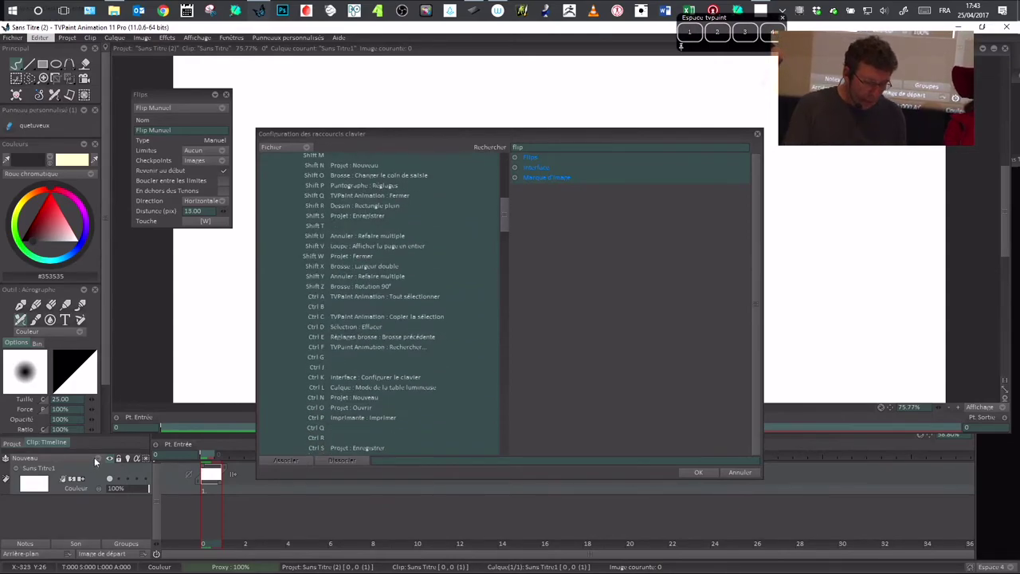
# Search the shortcut functions for espace and check the shortcuts assigned to Espace de travail 2 and Espace de travail 1.
pyautogui.moveTo(505, 134); pyautogui.dragTo(562, 140)
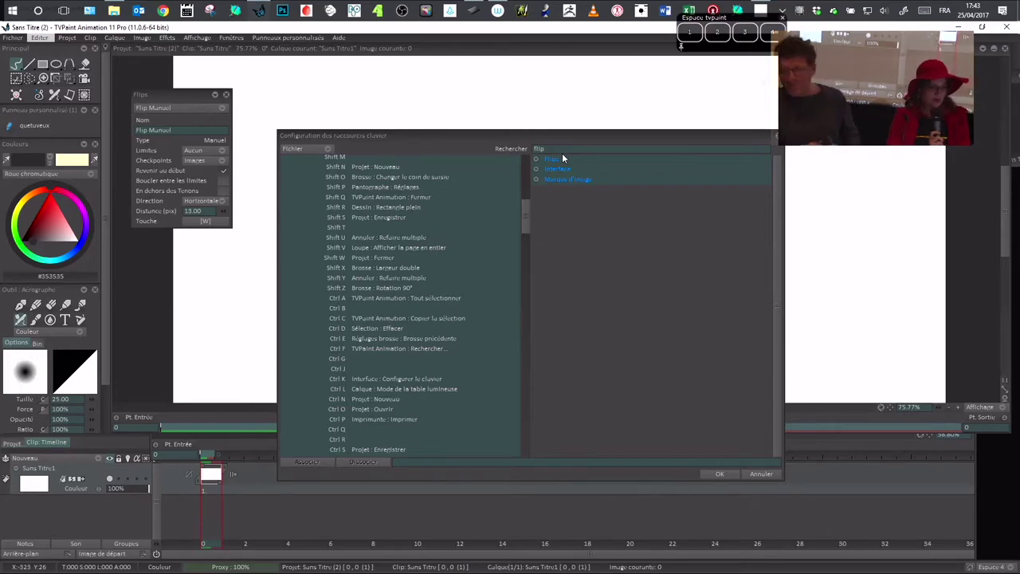
pyautogui.moveTo(530, 139); pyautogui.dragTo(541, 146)
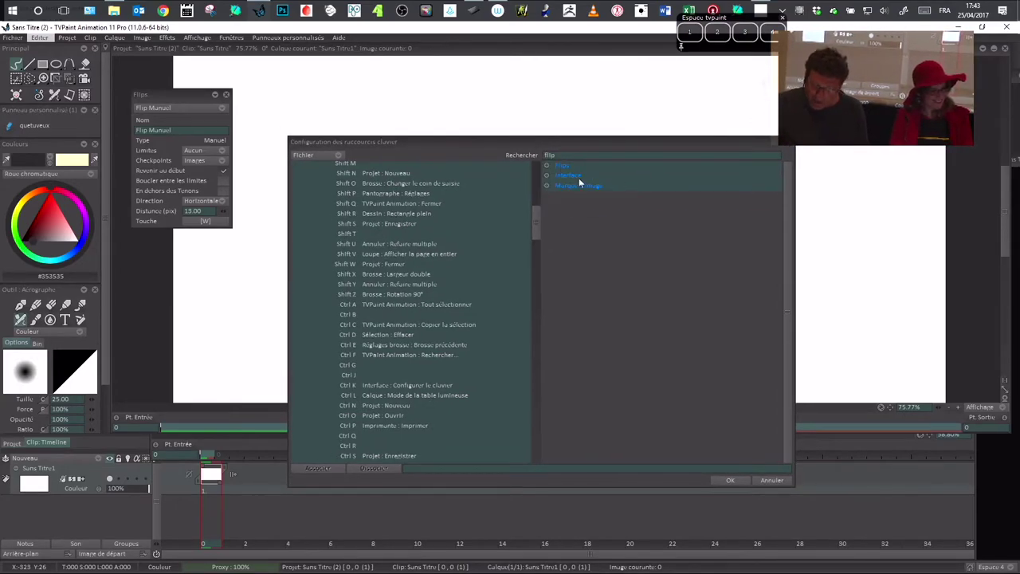
pyautogui.write('espace')
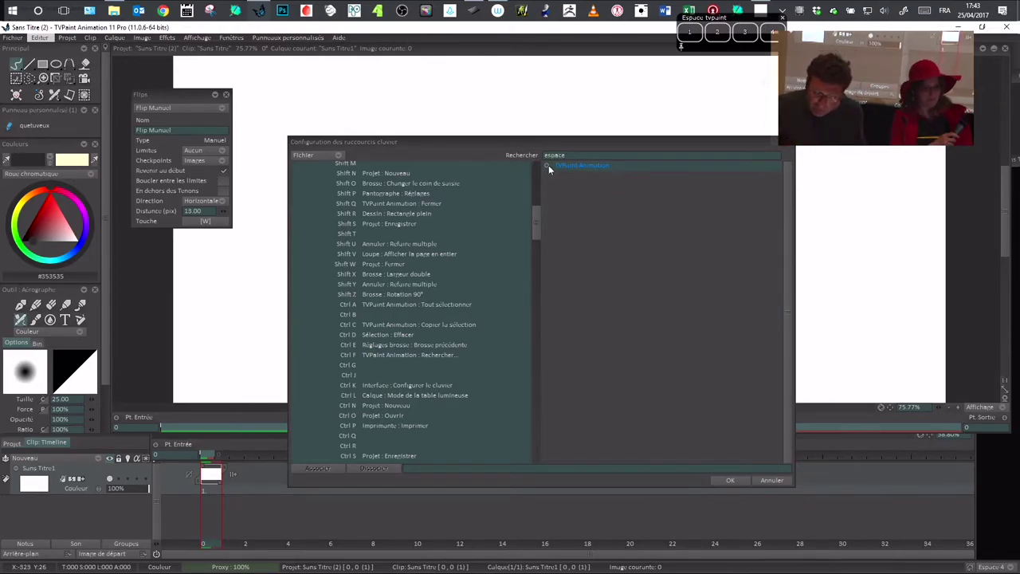
pyautogui.click(546, 165)
pyautogui.click(626, 184)
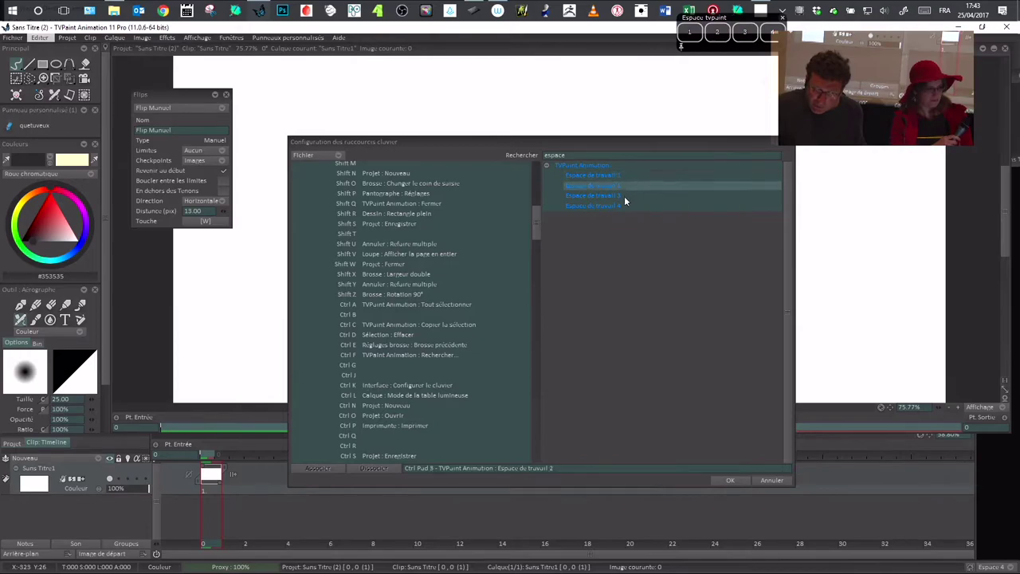
pyautogui.click(621, 176)
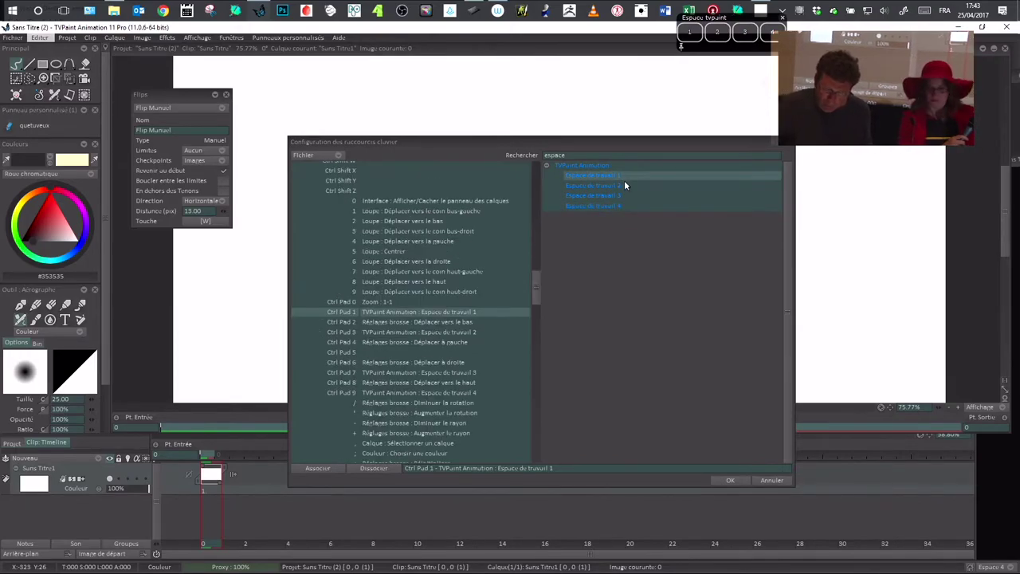
pyautogui.moveTo(630, 142); pyautogui.dragTo(677, 175)
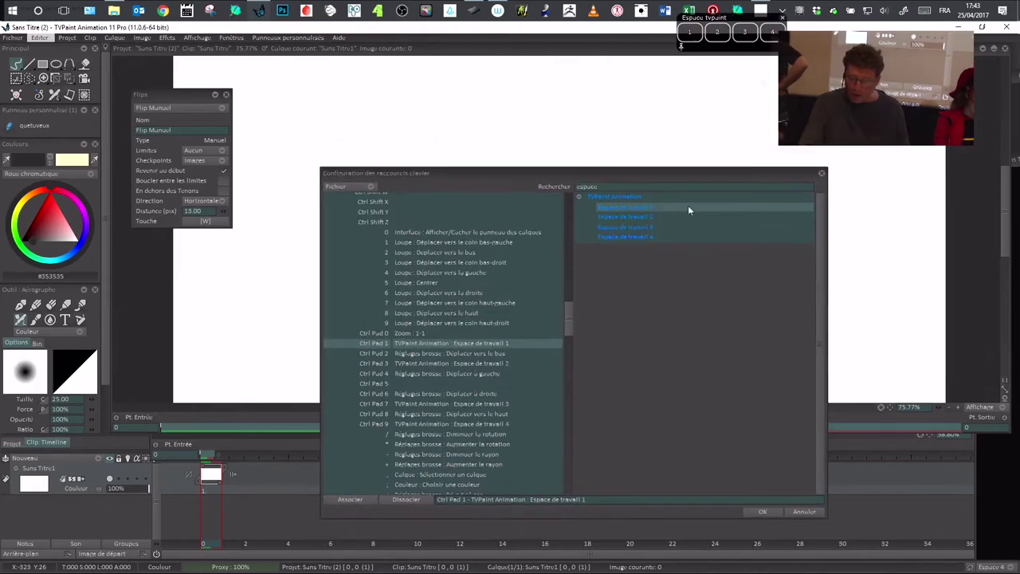
# Cancel the keyboard shortcut configuration and test switching TVPaint workspaces with the numbered keys of the Espace tvpaint panel.
pyautogui.click(803, 511)
pyautogui.moveTo(727, 21); pyautogui.dragTo(742, 26)
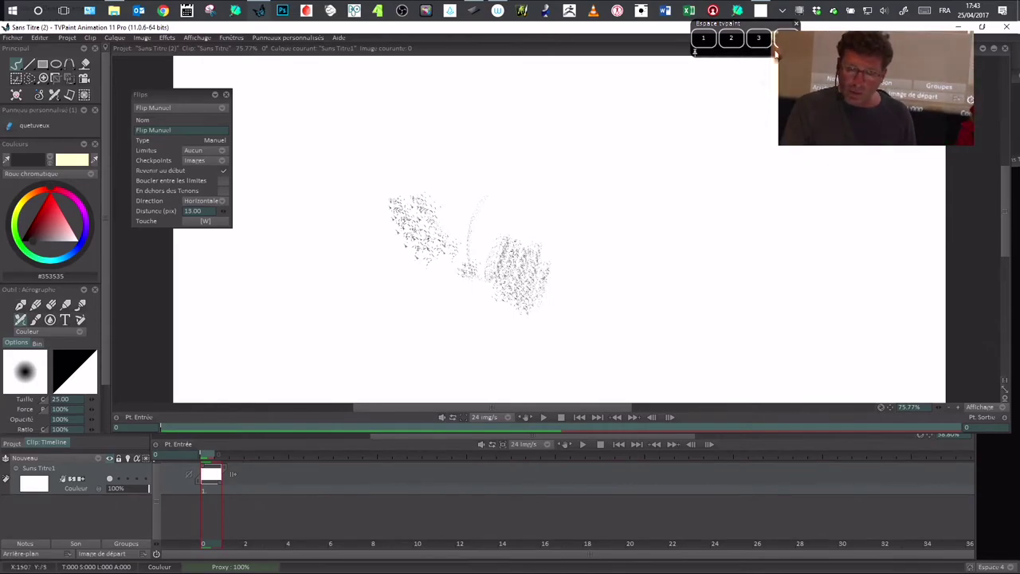
pyautogui.click(732, 40)
pyautogui.click(732, 40)
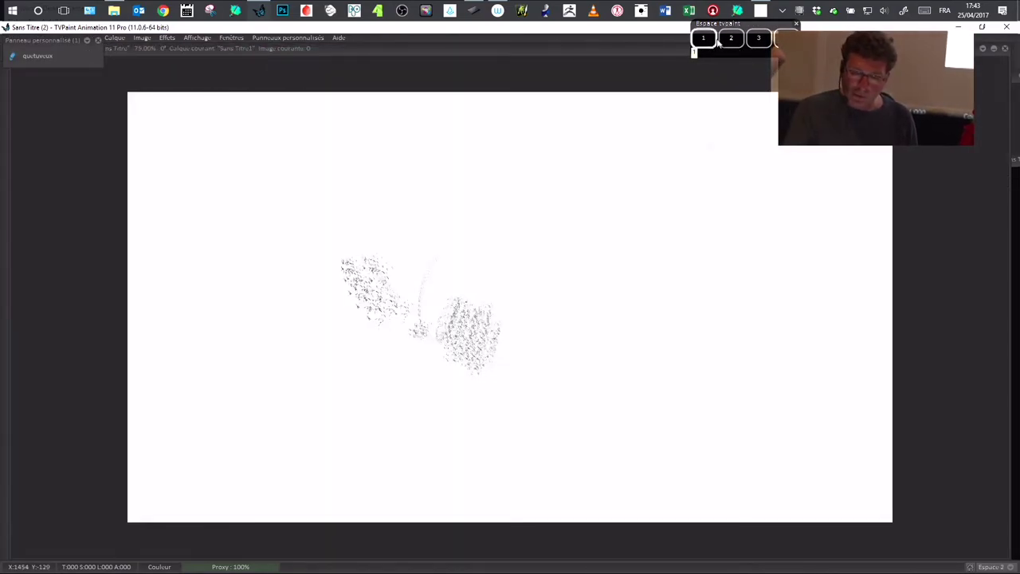
pyautogui.click(703, 38)
pyautogui.click(761, 38)
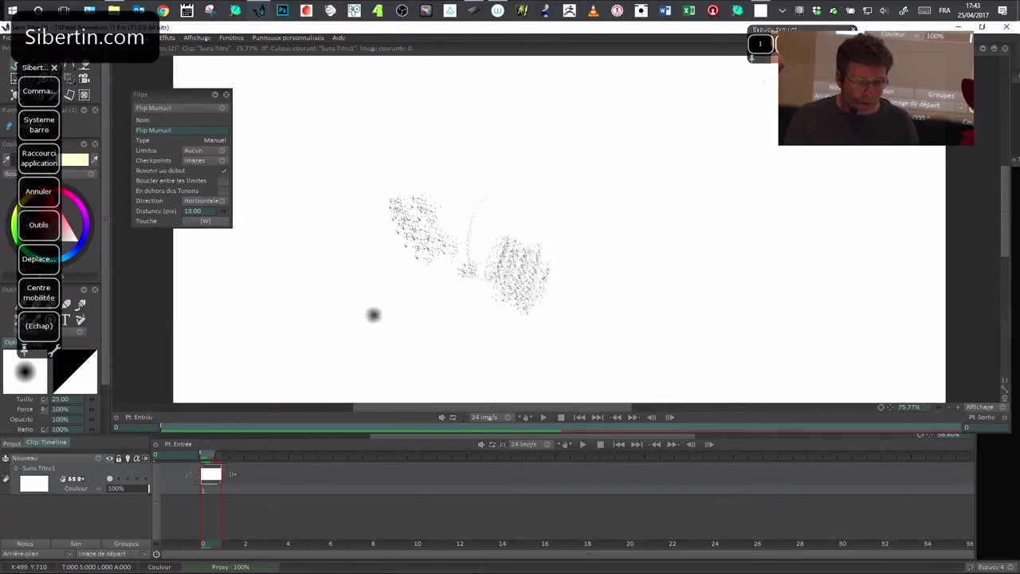
# Display the Commandes panel from the Sibertin.com panel, place it alongside the Espace tvpaint panel above the canvas, and close both.
pyautogui.moveTo(46, 73); pyautogui.dragTo(47, 75)
pyautogui.click(49, 100)
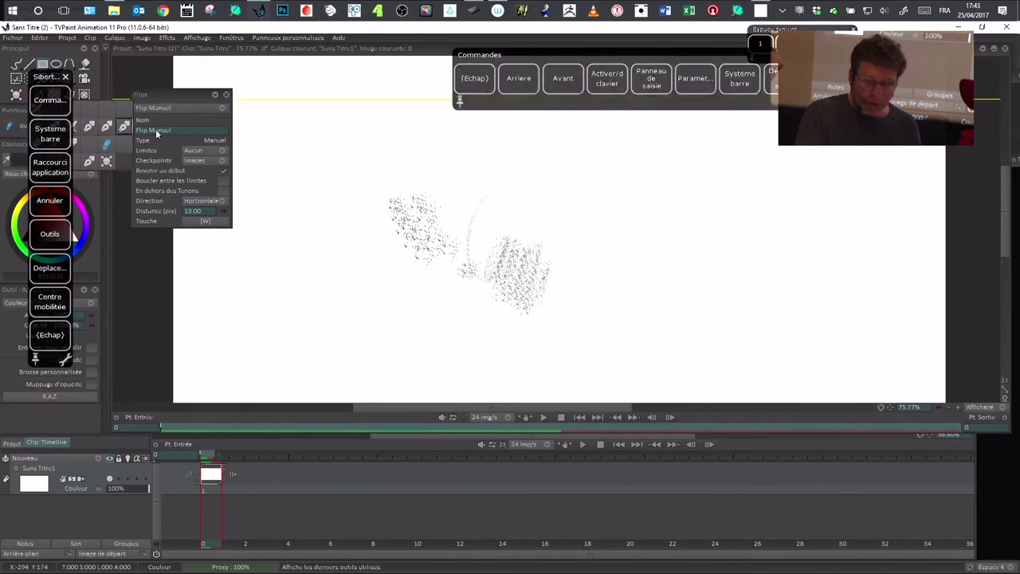
pyautogui.moveTo(600, 60); pyautogui.dragTo(396, 56)
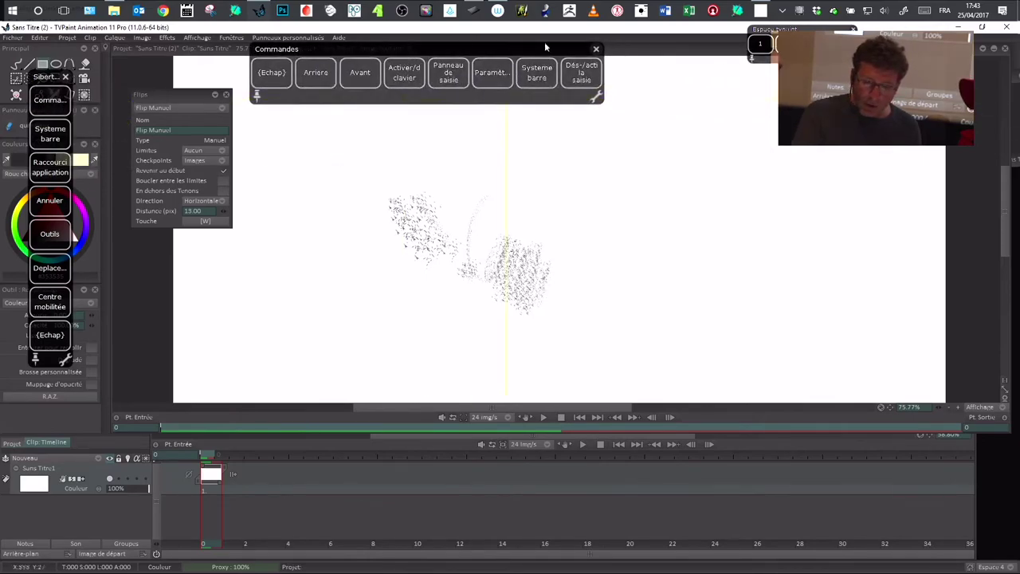
pyautogui.moveTo(797, 31); pyautogui.dragTo(127, 44)
pyautogui.moveTo(353, 52); pyautogui.dragTo(384, 53)
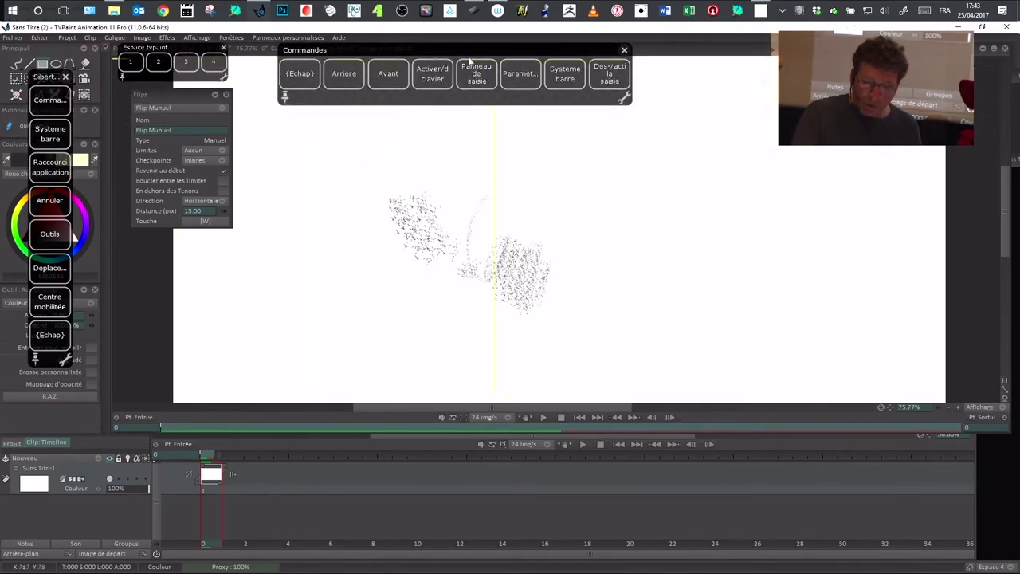
pyautogui.click(623, 49)
pyautogui.click(224, 47)
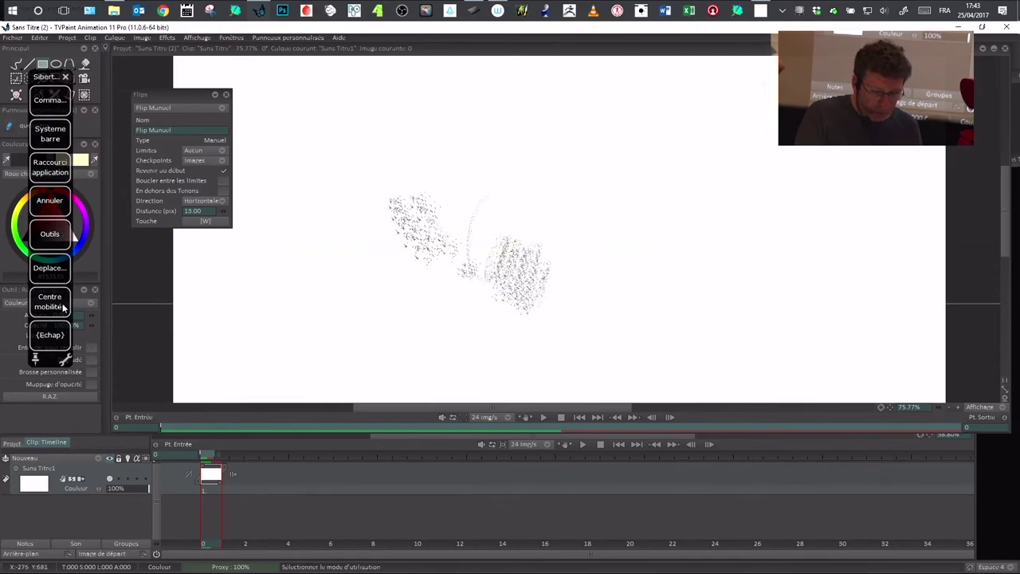
# Open the Windows Mobility Center from the Sibertin.com panel, examine its battery mode and brightness settings, and close it.
pyautogui.click(64, 305)
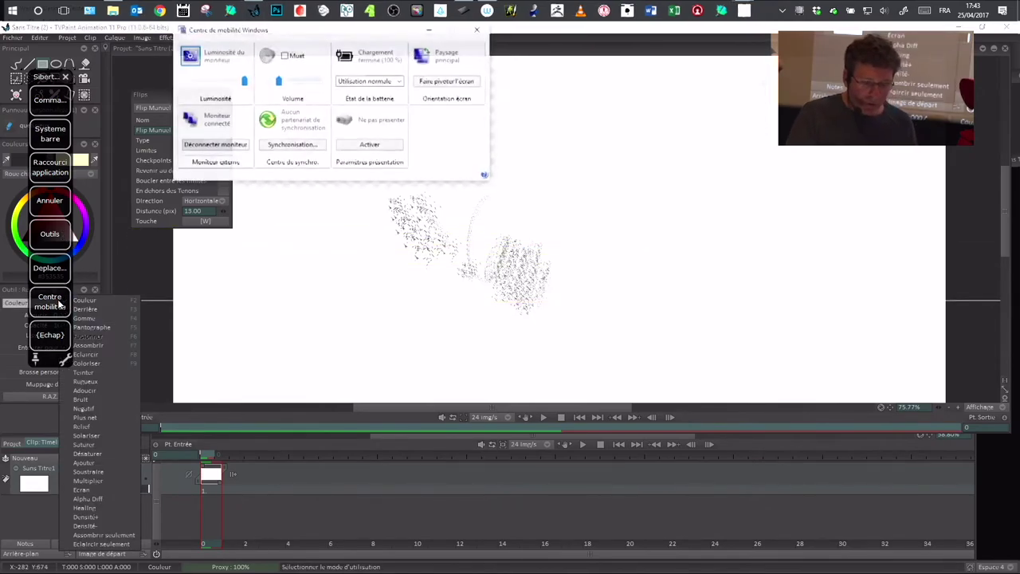
pyautogui.moveTo(314, 37); pyautogui.dragTo(425, 60)
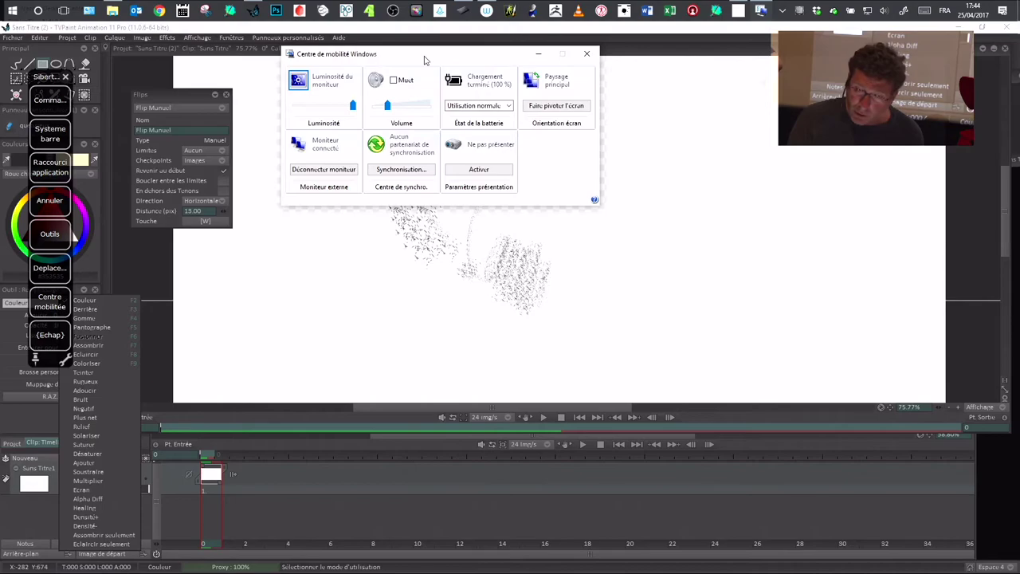
pyautogui.click(505, 106)
pyautogui.click(498, 80)
pyautogui.click(491, 107)
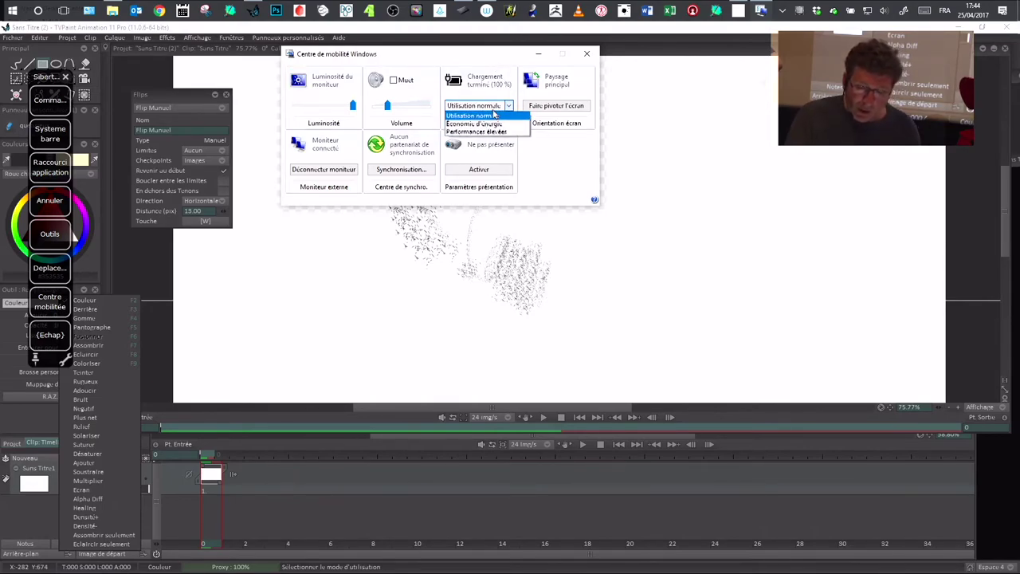
pyautogui.click(556, 173)
pyautogui.moveTo(353, 105)
pyautogui.mouseDown()
pyautogui.moveTo(332, 105)
pyautogui.moveTo(355, 106)
pyautogui.mouseUp()
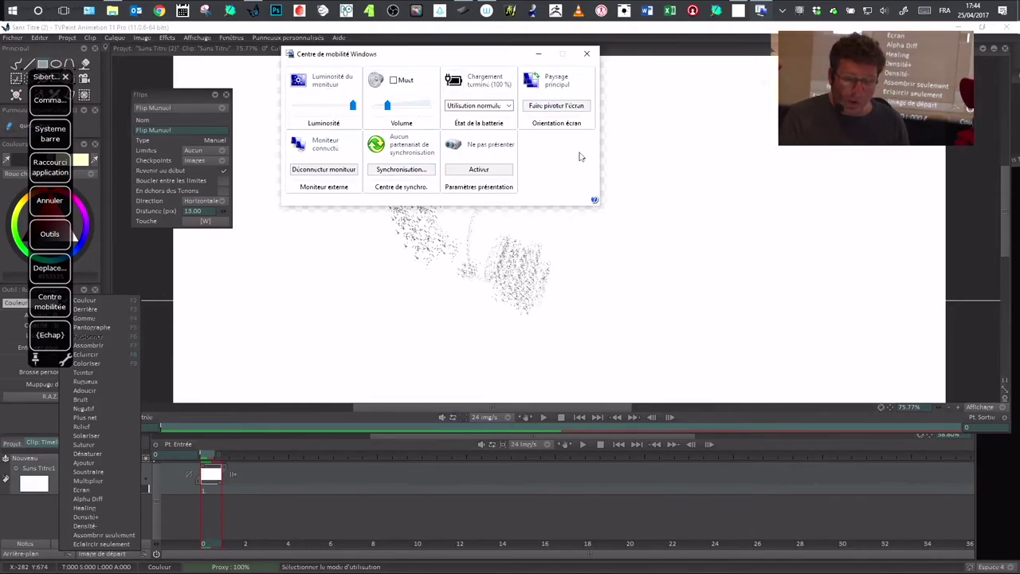
pyautogui.click(586, 53)
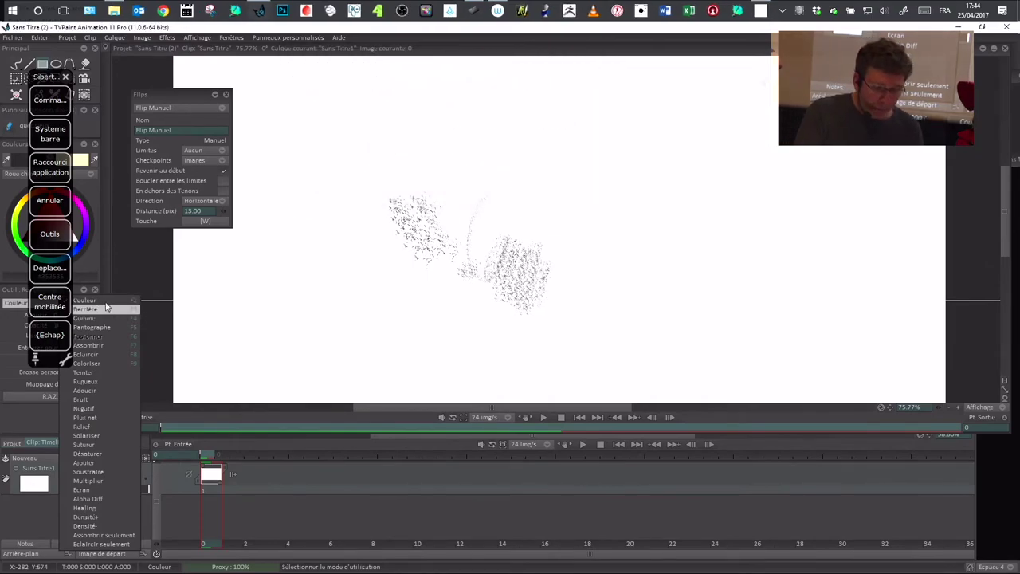
# Display the Deplacement panel from the Sibertin.com panel, place it below the webcam image, and close it.
pyautogui.click(61, 270)
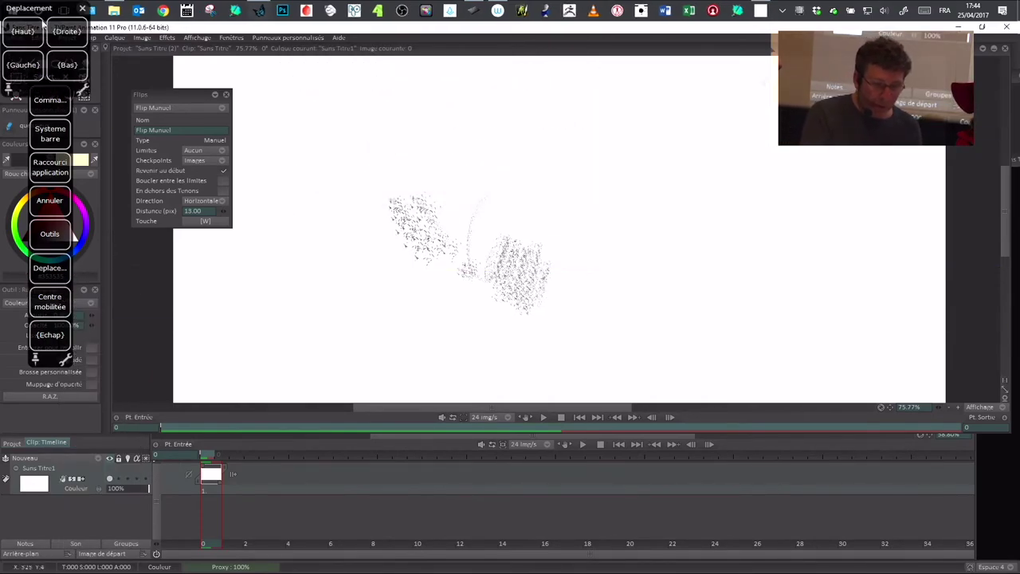
pyautogui.moveTo(32, 10); pyautogui.dragTo(811, 158)
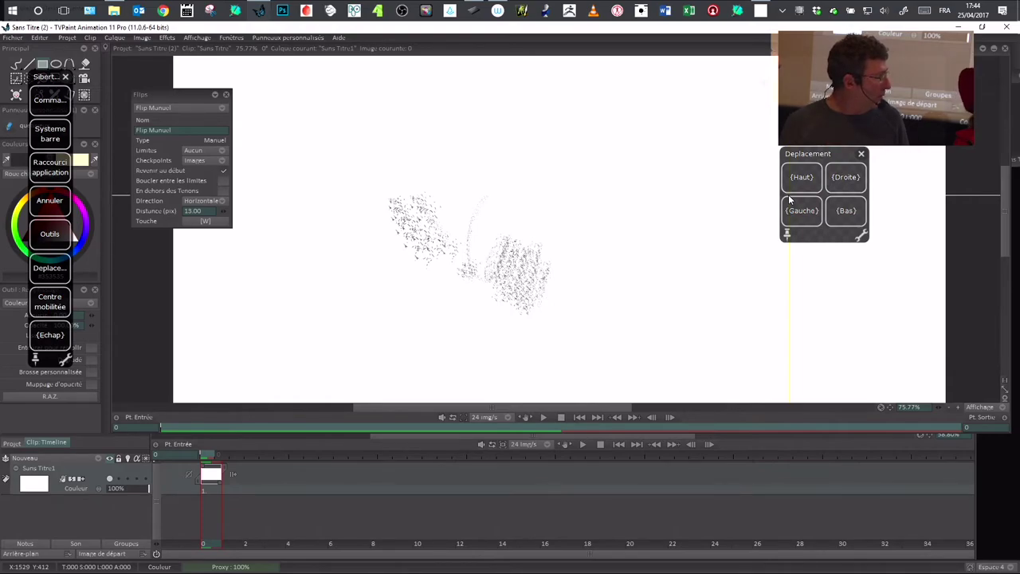
pyautogui.click(860, 153)
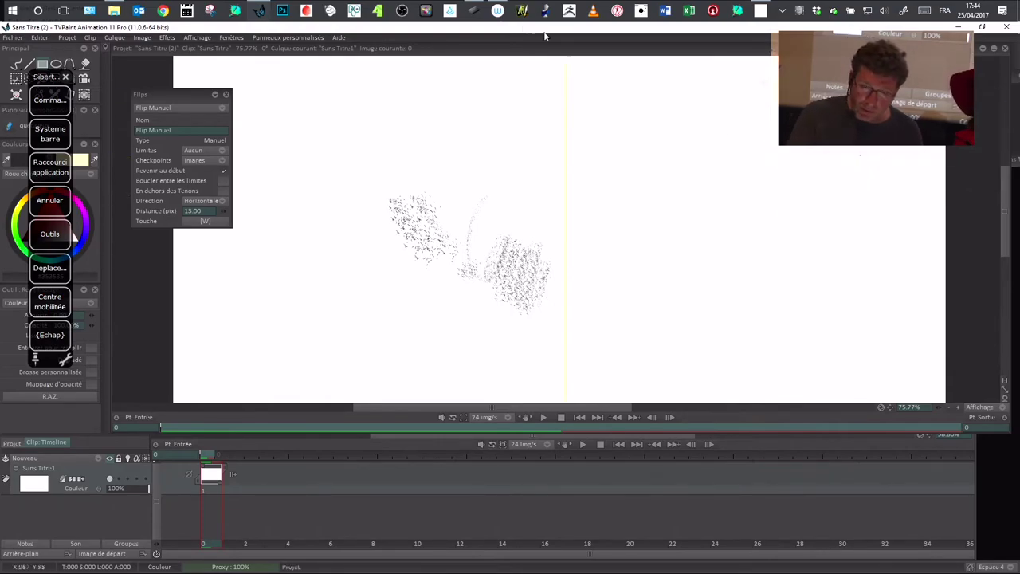
# Switch to the Wacom tablet properties and examine the key assignments of the Deplacement panel.
pyautogui.click(474, 10)
pyautogui.moveTo(512, 137); pyautogui.dragTo(486, 133)
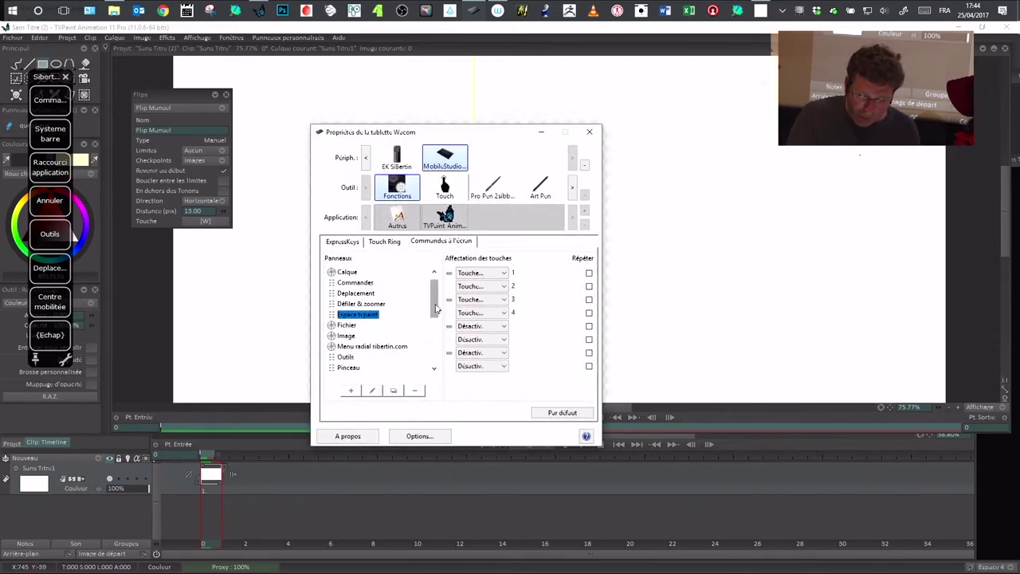
pyautogui.click(389, 293)
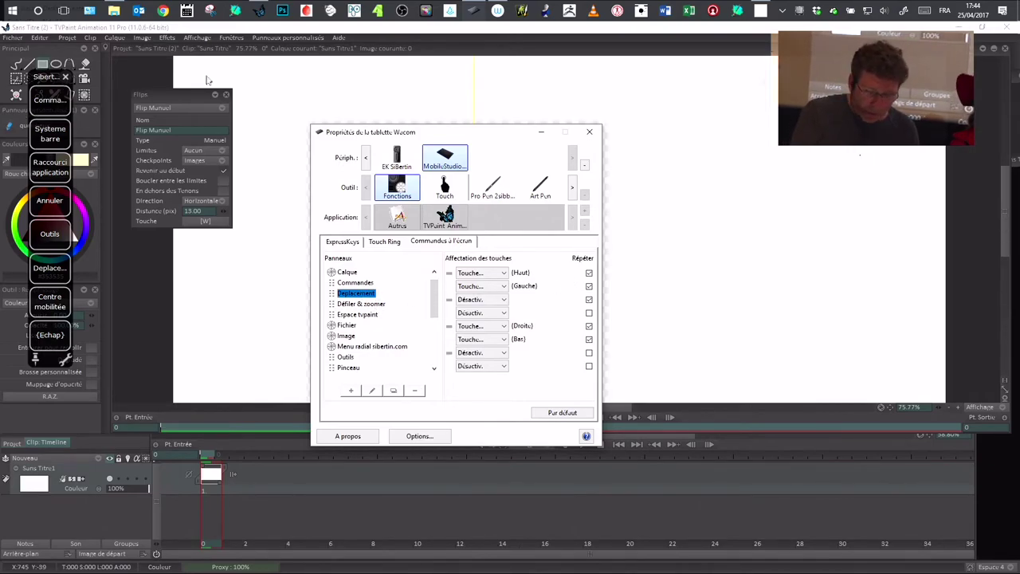
# Examine the Sibertin.com panel's key assignments and the on-screen control panels available for its first key, leaving it on Commandes.
pyautogui.moveTo(434, 296); pyautogui.dragTo(435, 328)
pyautogui.click(372, 346)
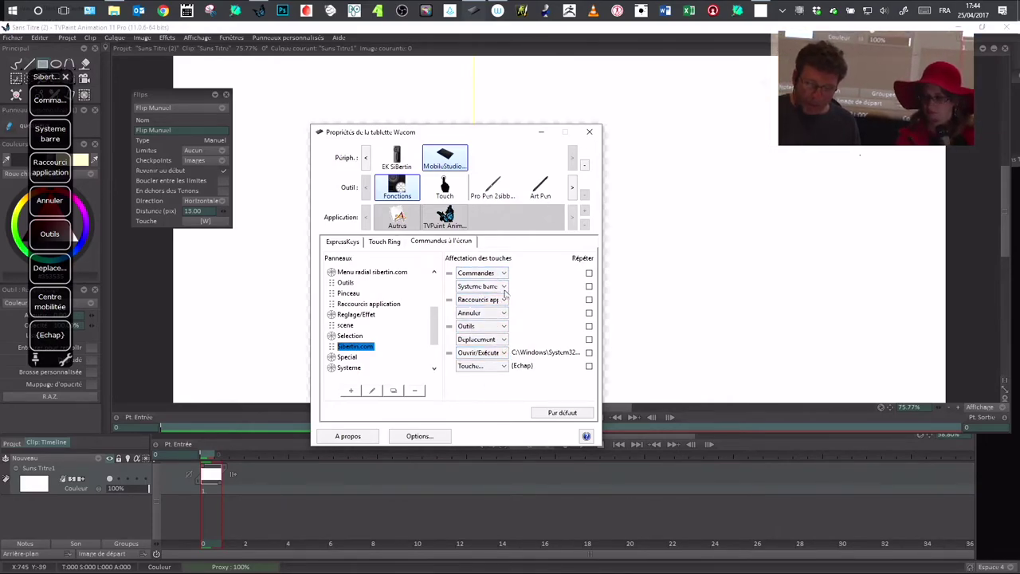
pyautogui.click(502, 272)
pyautogui.moveTo(550, 303)
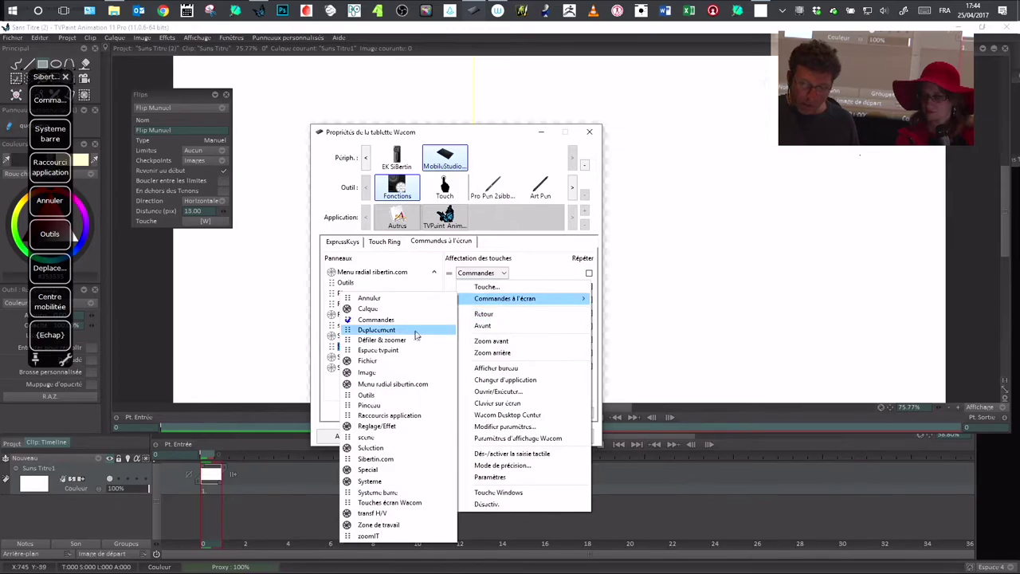
pyautogui.click(517, 150)
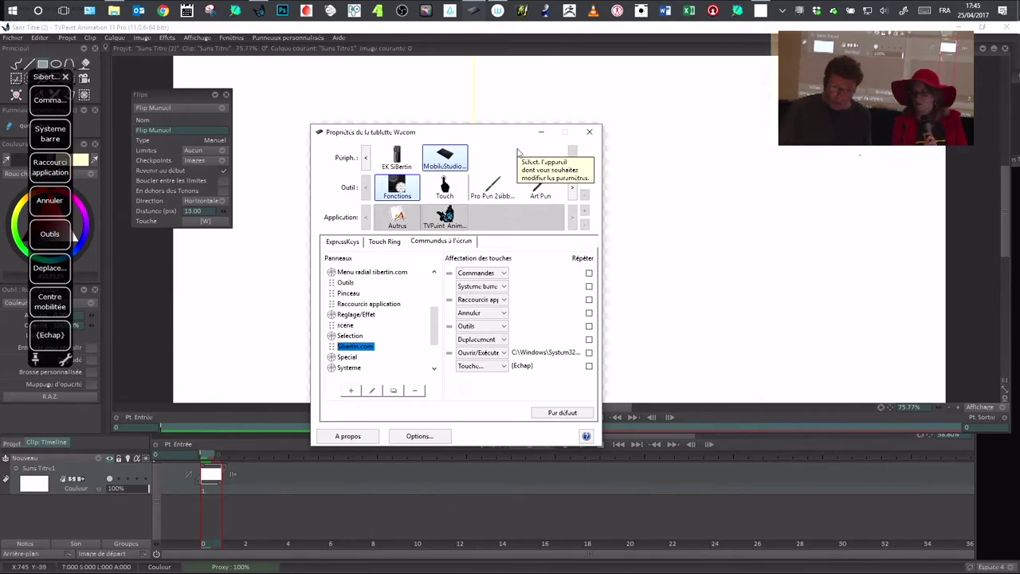
# Show and hide the Commandes panel from the Sibertin.com panel, and close the tablet properties and the Sibertin.com panel.
pyautogui.moveTo(47, 78); pyautogui.dragTo(56, 78)
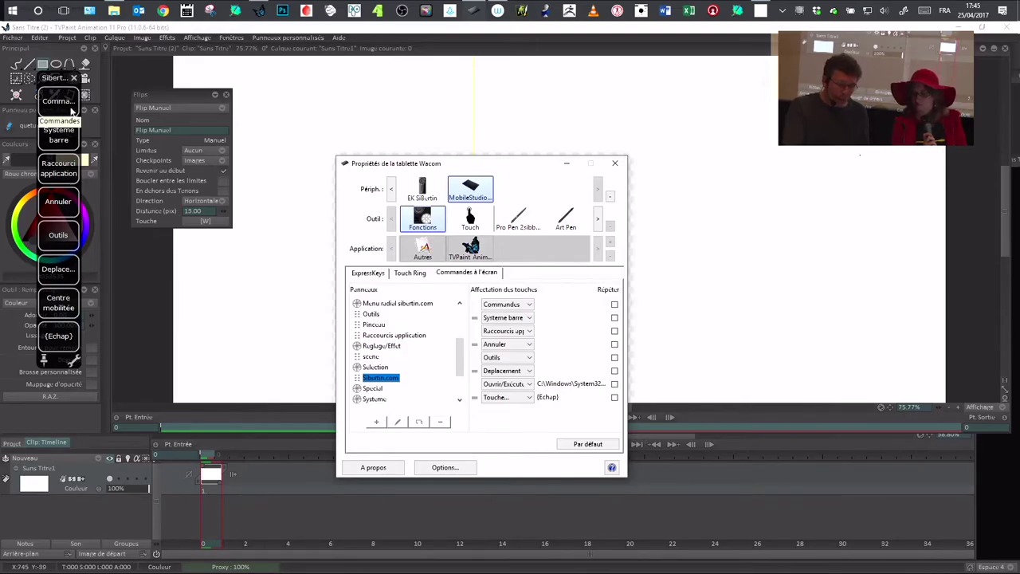
pyautogui.click(70, 104)
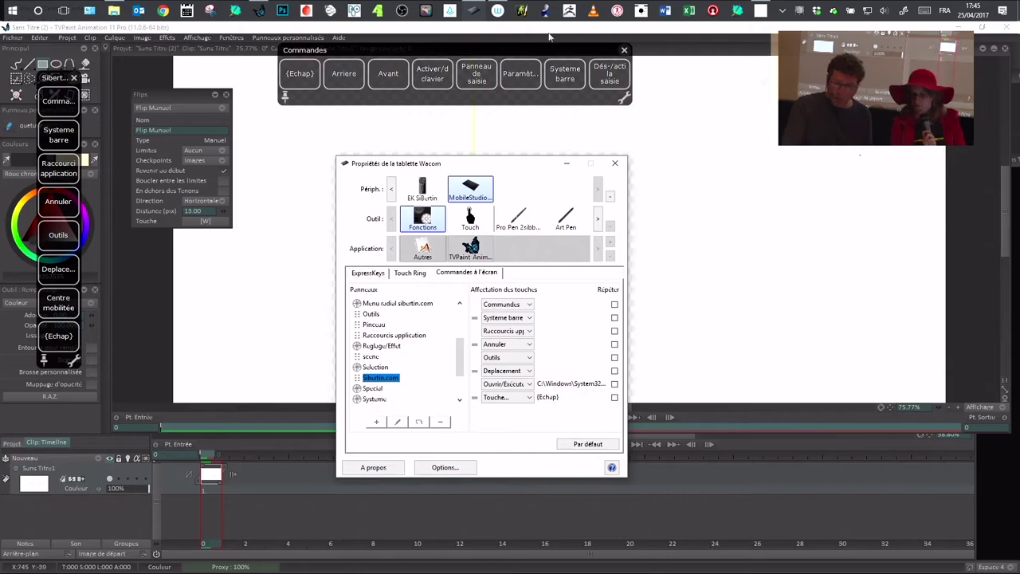
pyautogui.moveTo(589, 54); pyautogui.dragTo(570, 62)
pyautogui.click(604, 59)
pyautogui.click(61, 102)
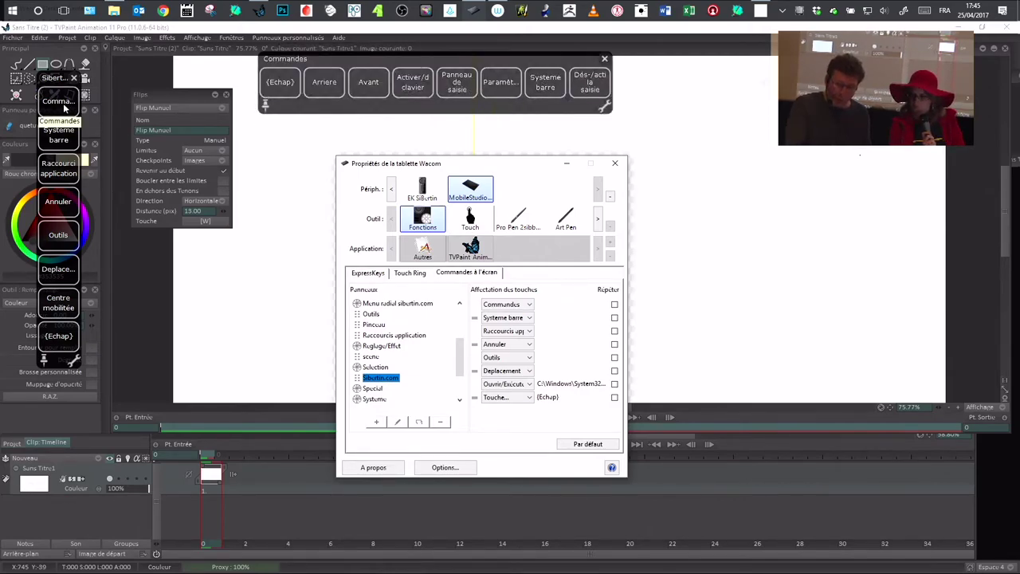
pyautogui.click(605, 61)
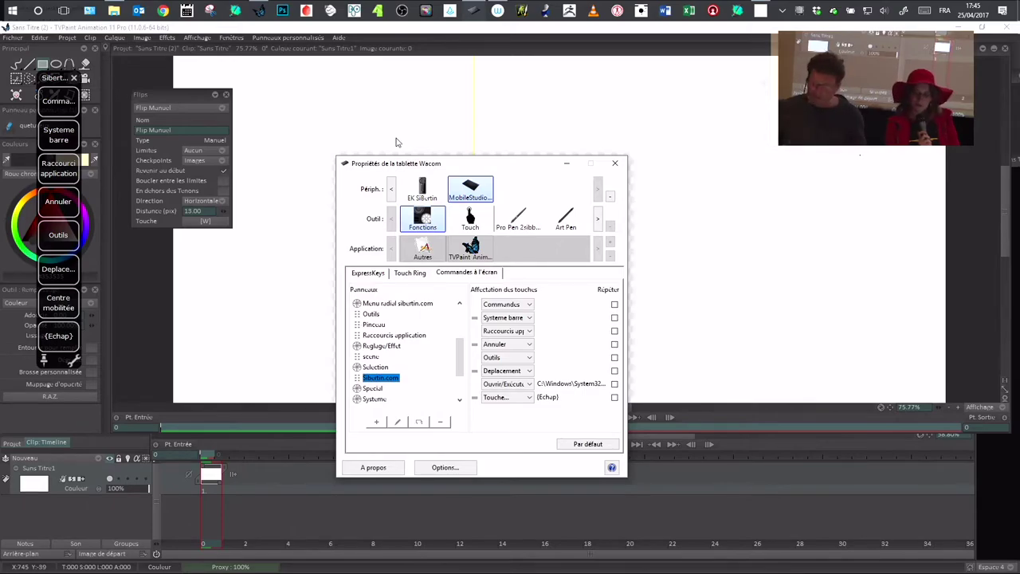
pyautogui.click(614, 162)
pyautogui.click(75, 79)
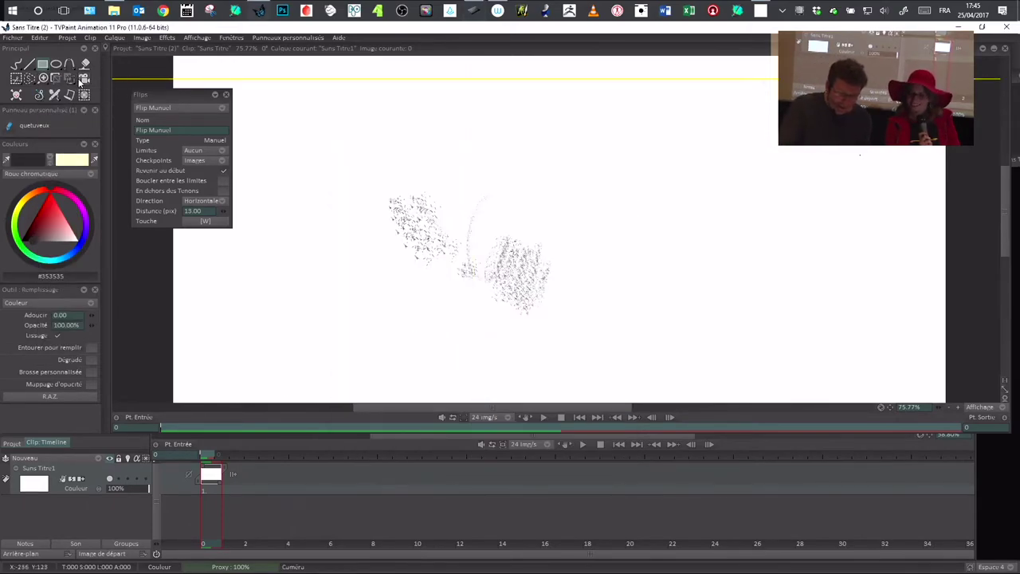
# Move the Flips panel up to the canvas area's upper corner, beside the tool panels.
pyautogui.moveTo(175, 94); pyautogui.dragTo(154, 76)
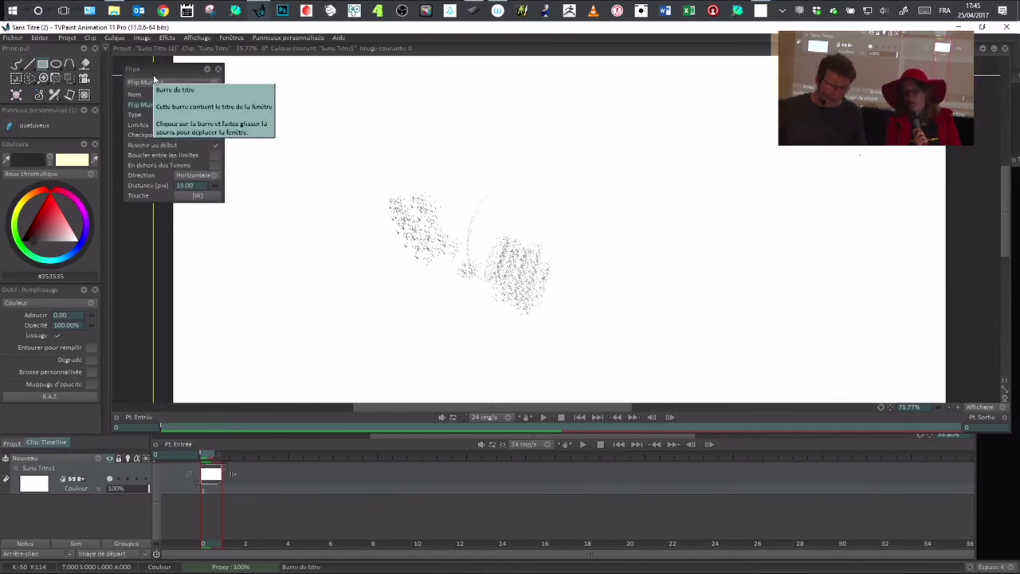
pyautogui.moveTo(164, 71); pyautogui.dragTo(154, 64)
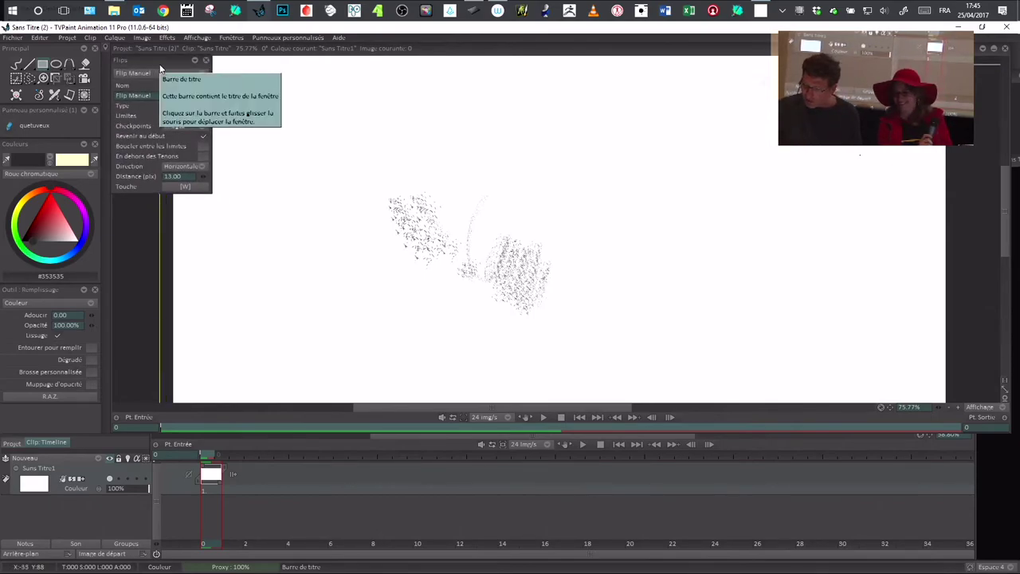
pyautogui.moveTo(146, 73); pyautogui.dragTo(153, 70)
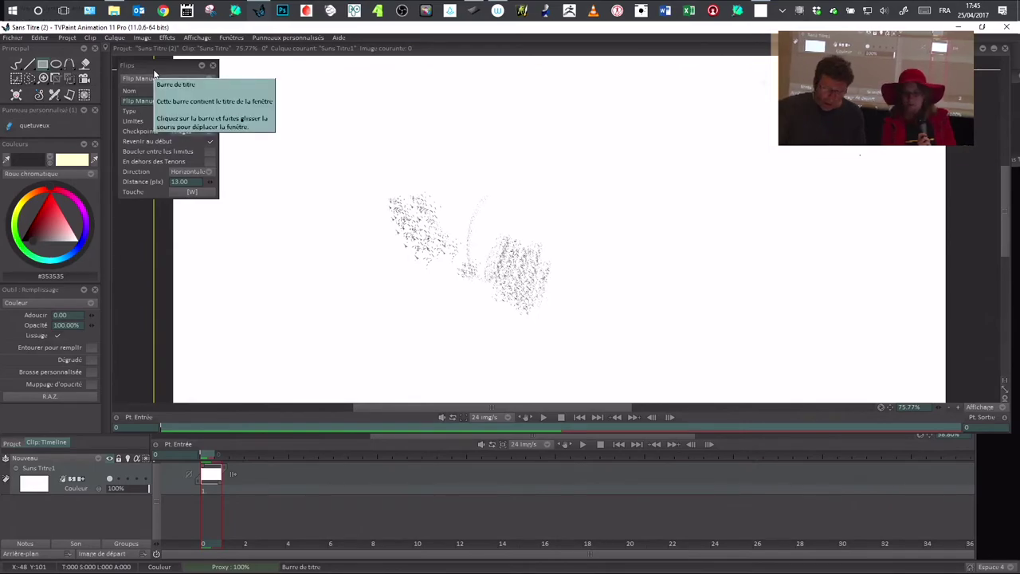
# Create a new TVPaint project through the Nouveau command in the Fichier submenu of the Menu radial sibertin.com.
pyautogui.rightClick(492, 246)
pyautogui.click(492, 247)
pyautogui.rightClick(495, 250)
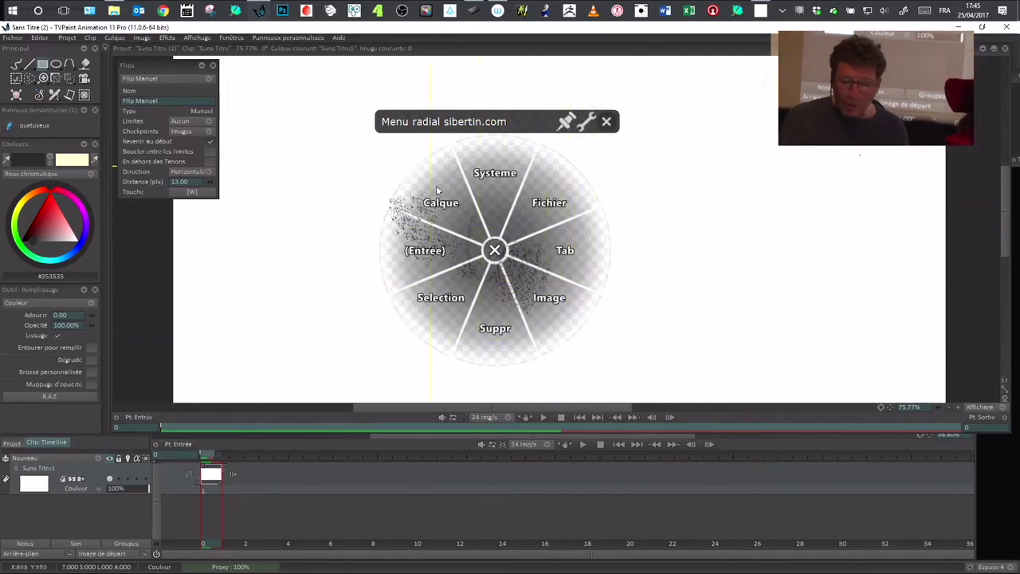
pyautogui.click(546, 204)
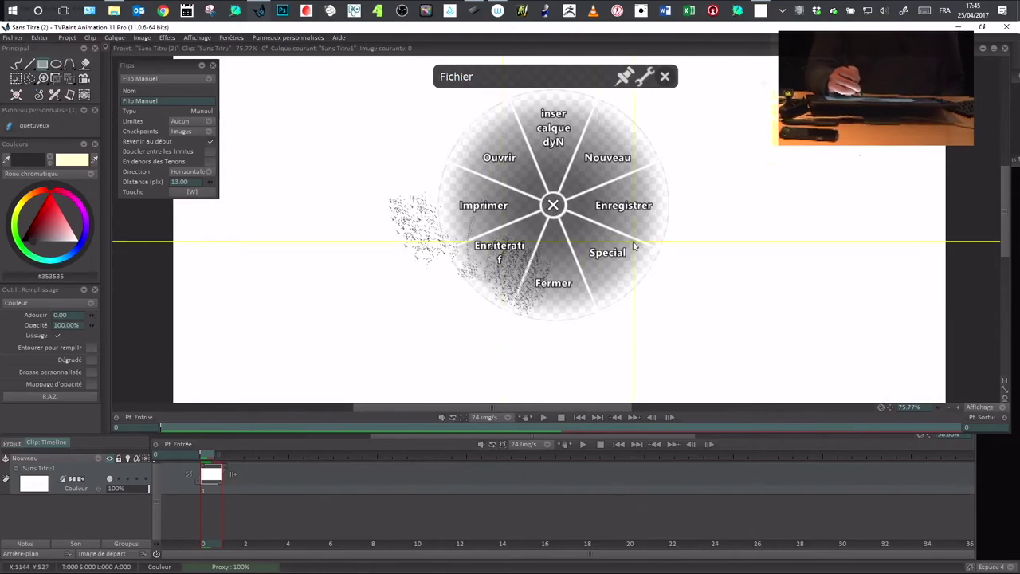
pyautogui.click(606, 160)
pyautogui.press('Return')
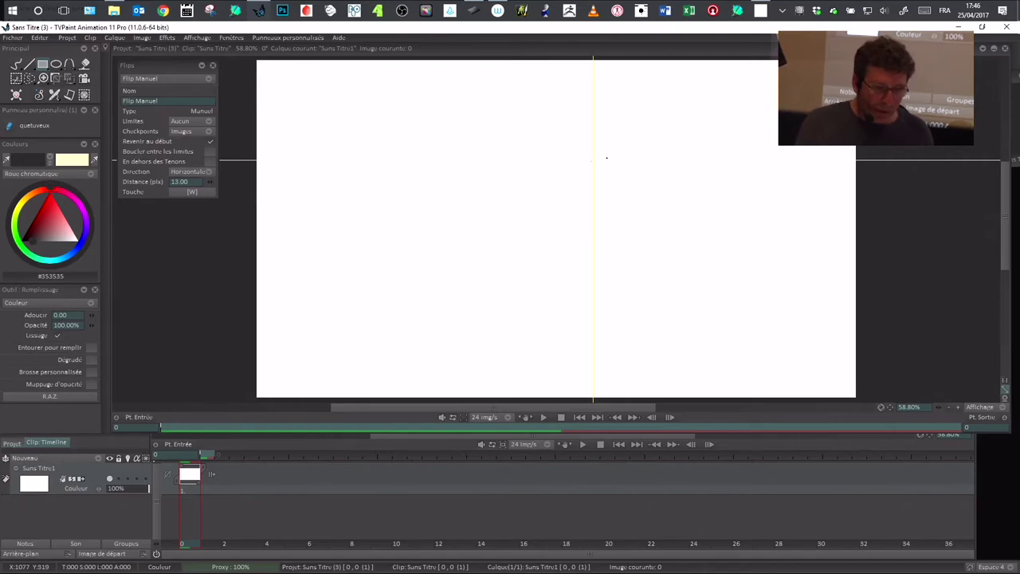
# Open the Nouveau projet dialog by its menu command and by its keyboard shortcut, closing it each time without creating a project.
pyautogui.click(16, 39)
pyautogui.click(34, 50)
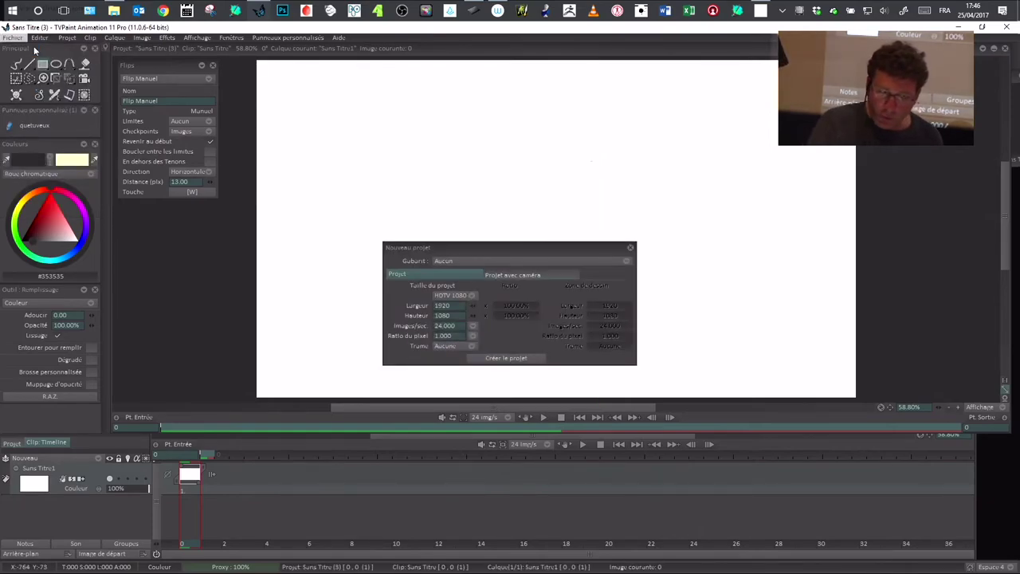
pyautogui.moveTo(476, 247); pyautogui.dragTo(492, 248)
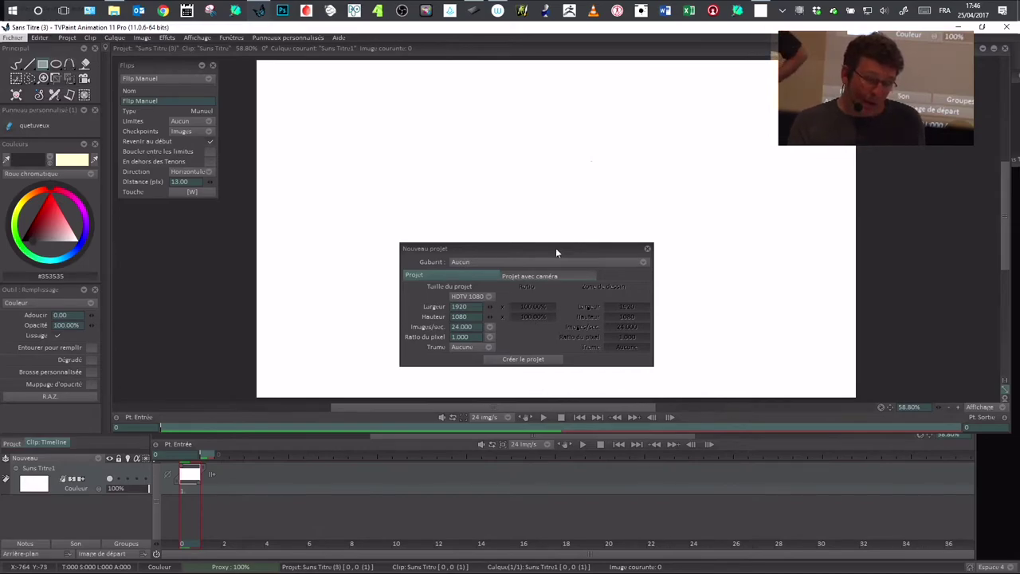
pyautogui.click(647, 248)
pyautogui.hotkey('ctrl', 'n')
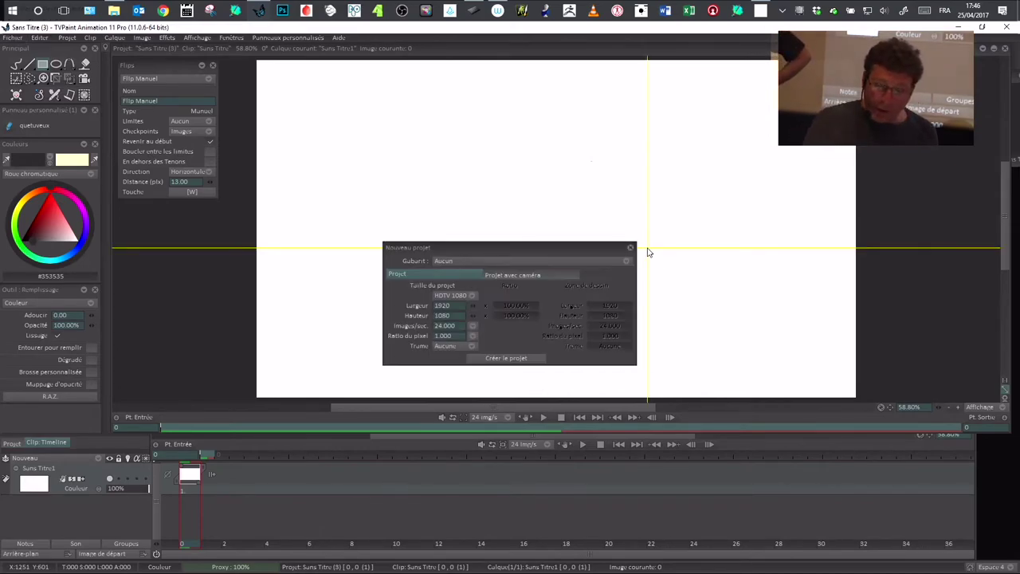
pyautogui.click(630, 247)
# Open the Wacom tablet properties and display the key assignments of the Fichier radial menu.
pyautogui.click(473, 10)
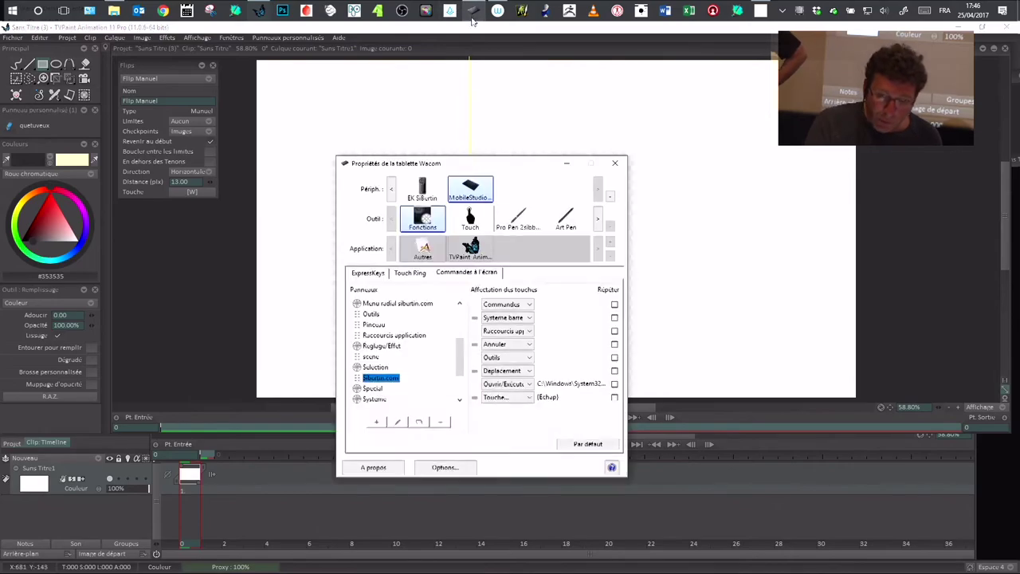
pyautogui.moveTo(491, 164); pyautogui.dragTo(496, 159)
pyautogui.moveTo(467, 349)
pyautogui.mouseDown()
pyautogui.moveTo(470, 371)
pyautogui.moveTo(468, 338)
pyautogui.mouseUp()
pyautogui.click(393, 309)
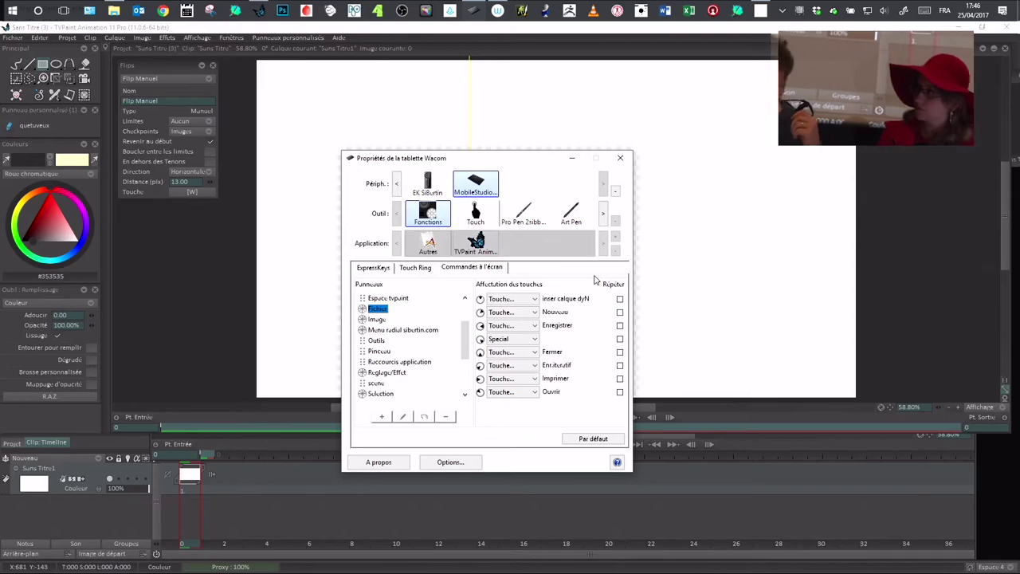
pyautogui.moveTo(523, 164); pyautogui.dragTo(476, 143)
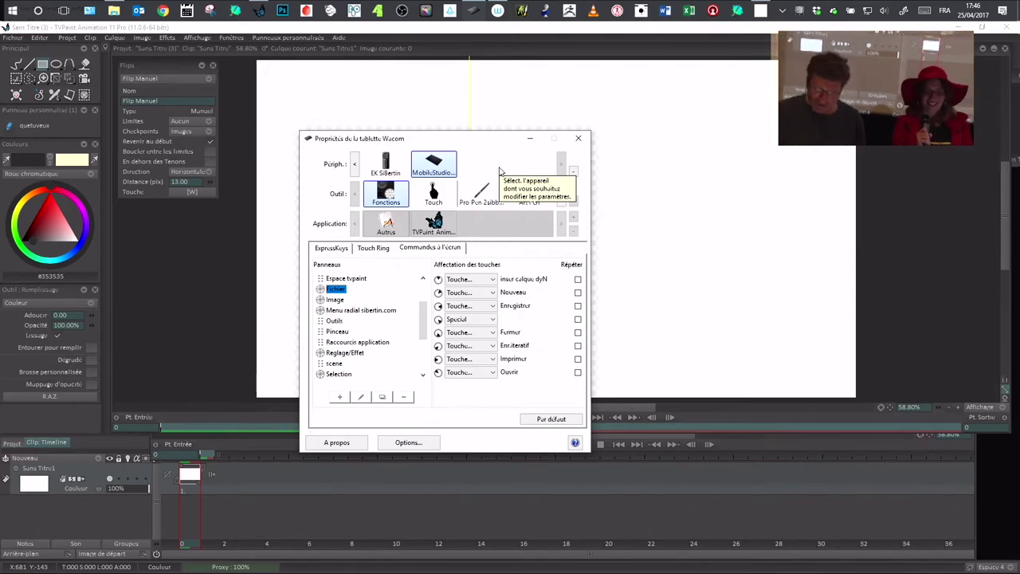
pyautogui.moveTo(474, 145); pyautogui.dragTo(493, 148)
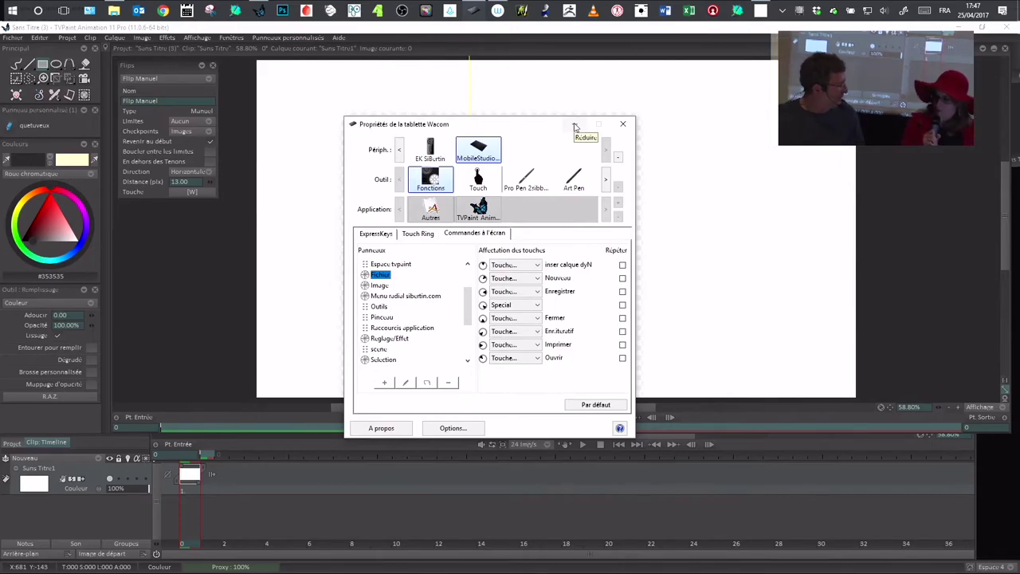
pyautogui.moveTo(520, 132); pyautogui.dragTo(533, 136)
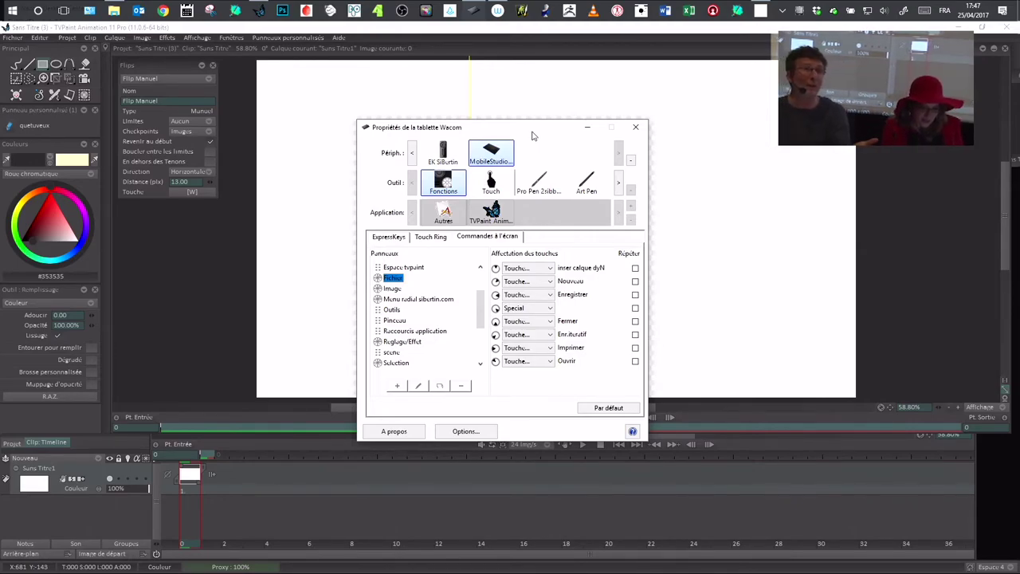
pyautogui.hotkey('alt', 'Tab')
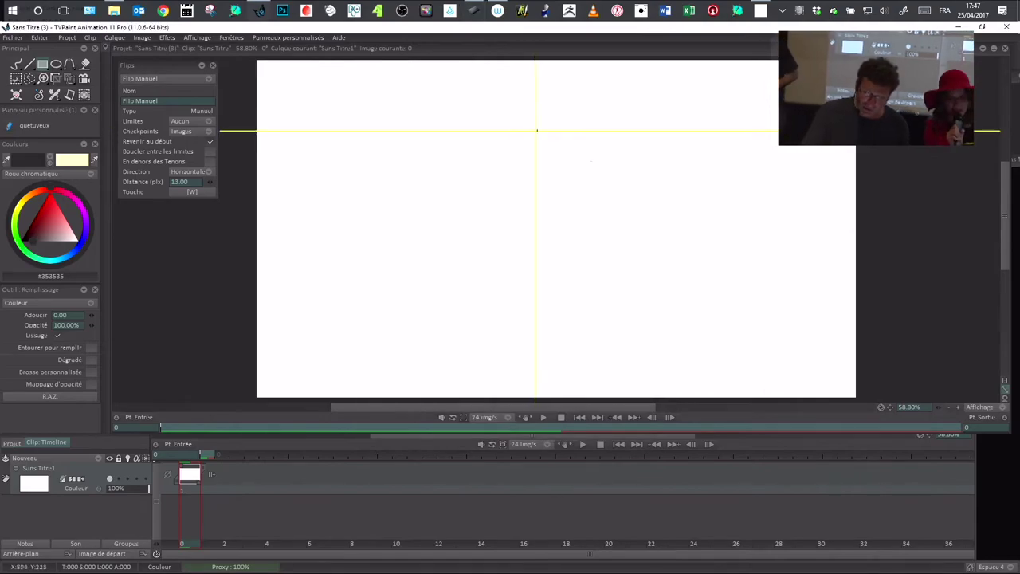
pyautogui.hotkey('alt', 'Tab')
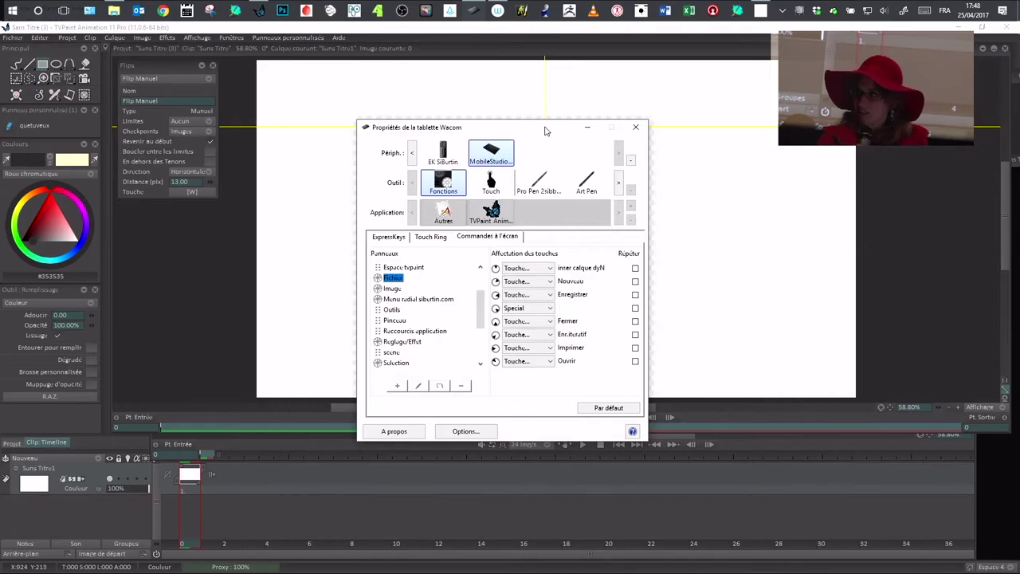
# Show the Raccourcis application panel from the Sibertin.com panel, move it over the canvas beside that panel, and close it.
pyautogui.click(63, 168)
pyautogui.moveTo(607, 427); pyautogui.dragTo(287, 205)
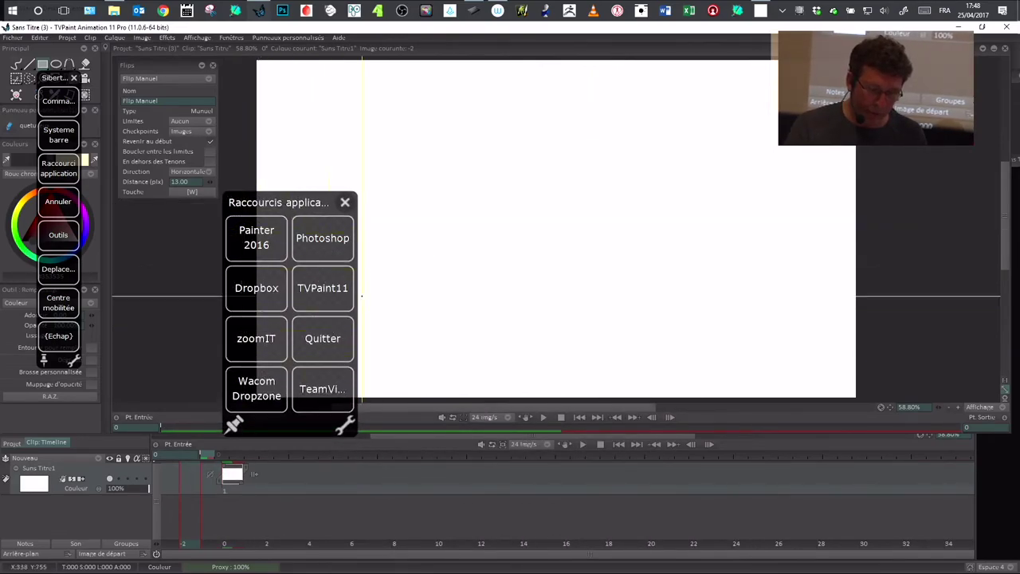
pyautogui.click(345, 203)
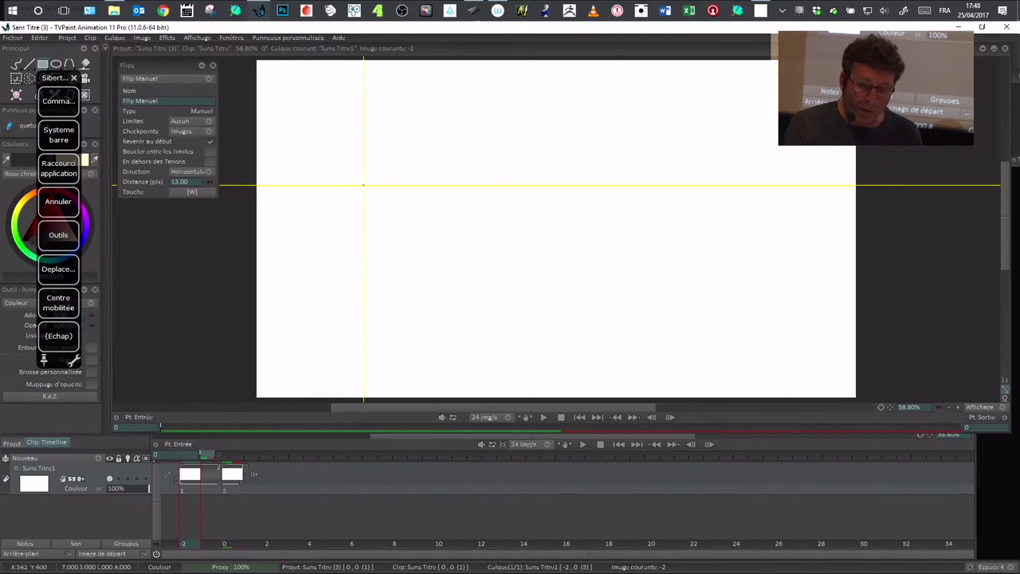
# Add an on-screen control panel named aplli in the Wacom tablet properties, with a two-column layout, middle size and display at cursor turned off.
pyautogui.click(474, 14)
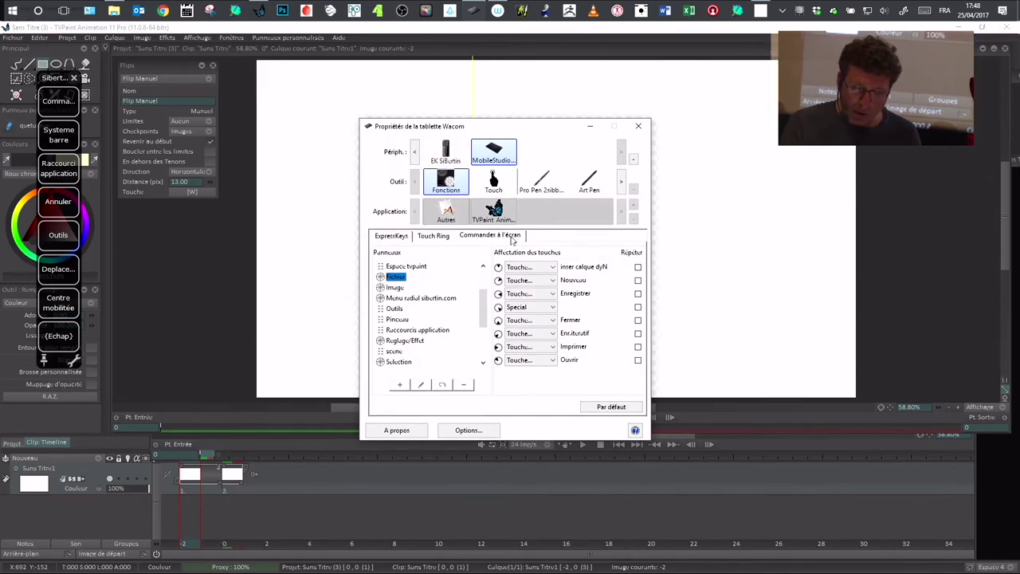
pyautogui.click(401, 384)
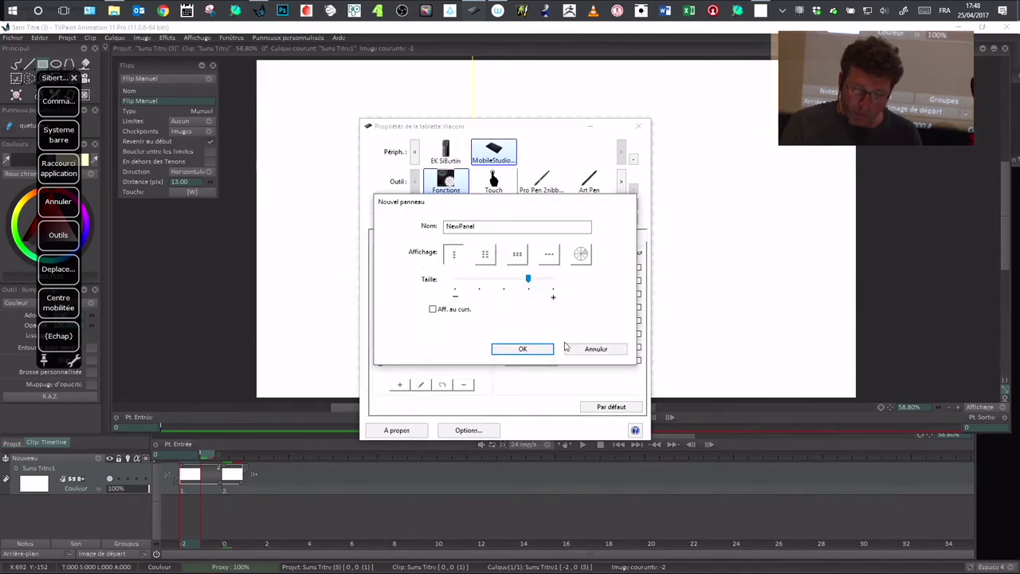
pyautogui.write('aplli')
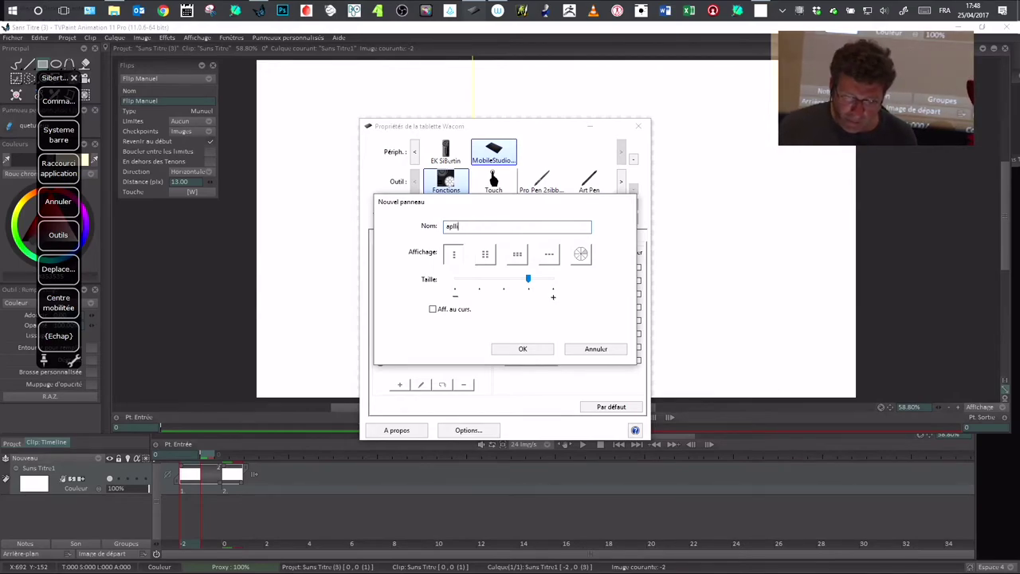
pyautogui.click(485, 255)
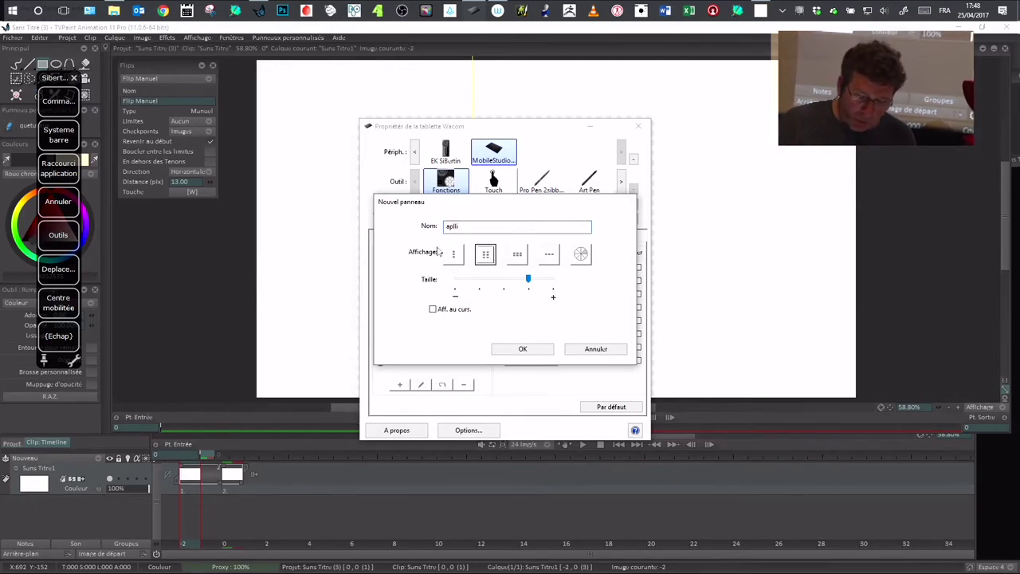
pyautogui.moveTo(528, 278); pyautogui.dragTo(503, 279)
pyautogui.moveTo(526, 202); pyautogui.dragTo(535, 207)
pyautogui.click(442, 314)
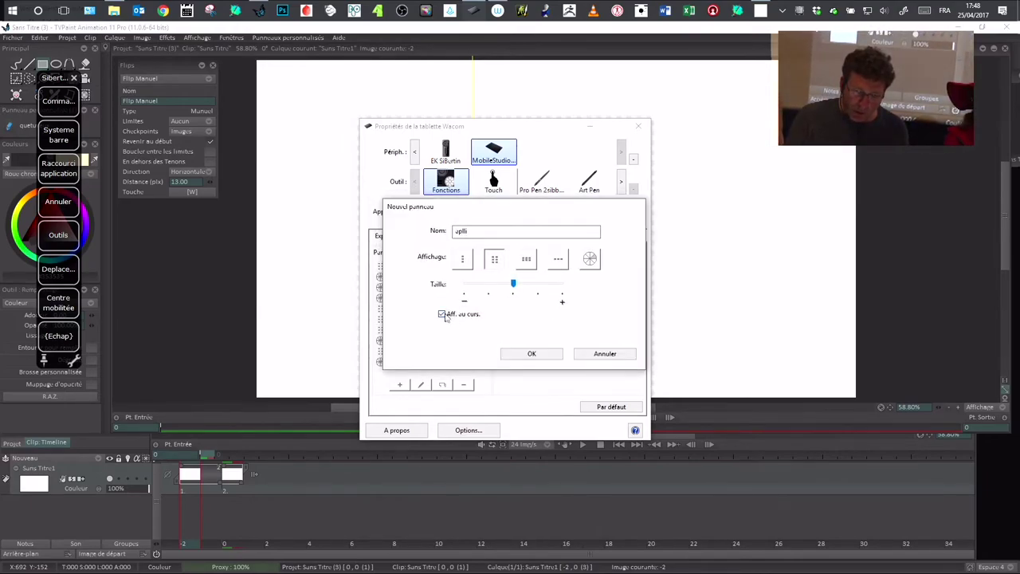
pyautogui.rightClick(786, 212)
pyautogui.rightClick(274, 219)
pyautogui.rightClick(893, 162)
pyautogui.rightClick(456, 162)
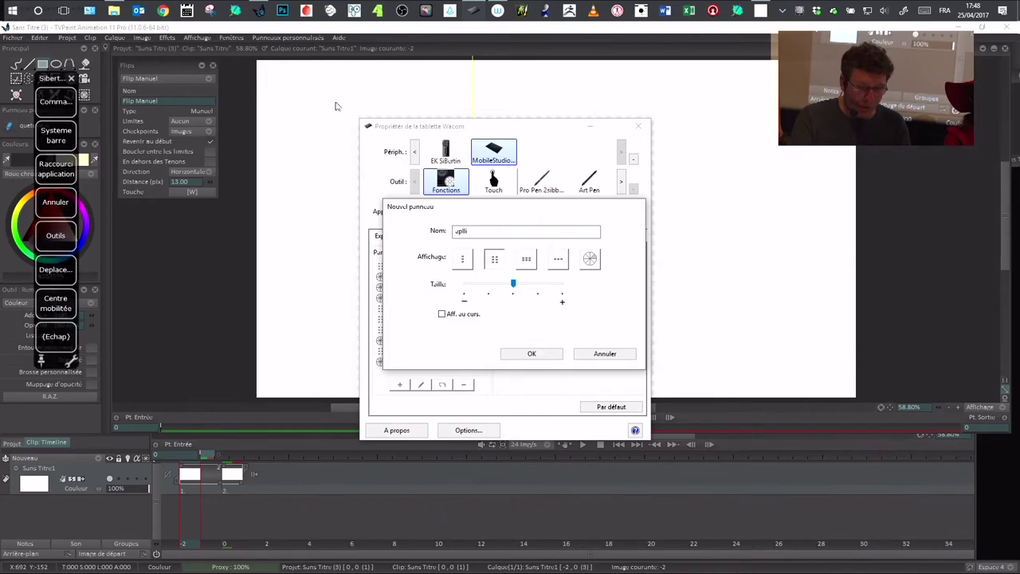
pyautogui.click(538, 354)
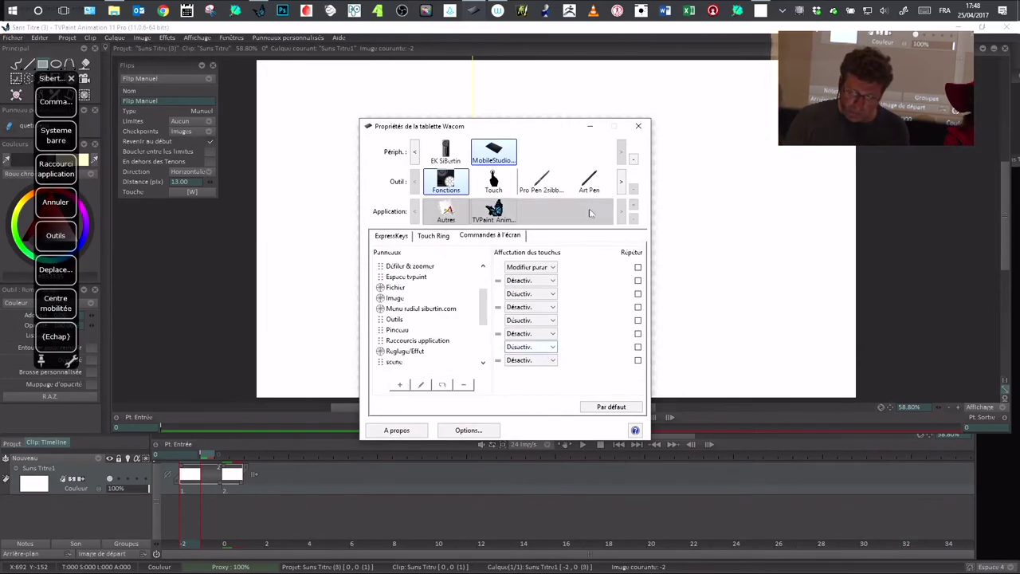
# Assign the Ouvrir/Exécuter function to the first key of the aplli panel.
pyautogui.click(550, 267)
pyautogui.moveTo(483, 306); pyautogui.dragTo(482, 272)
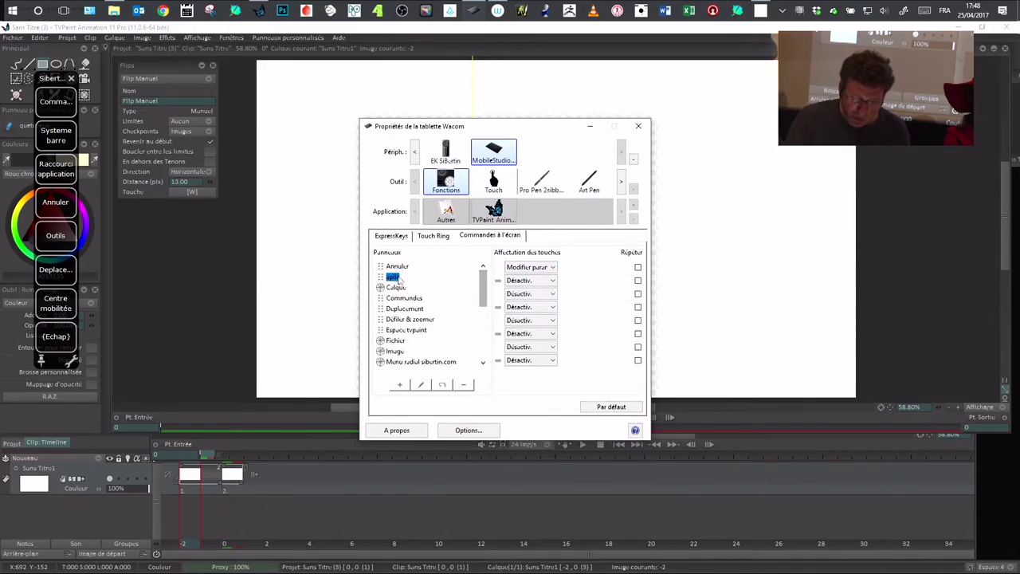
pyautogui.click(548, 268)
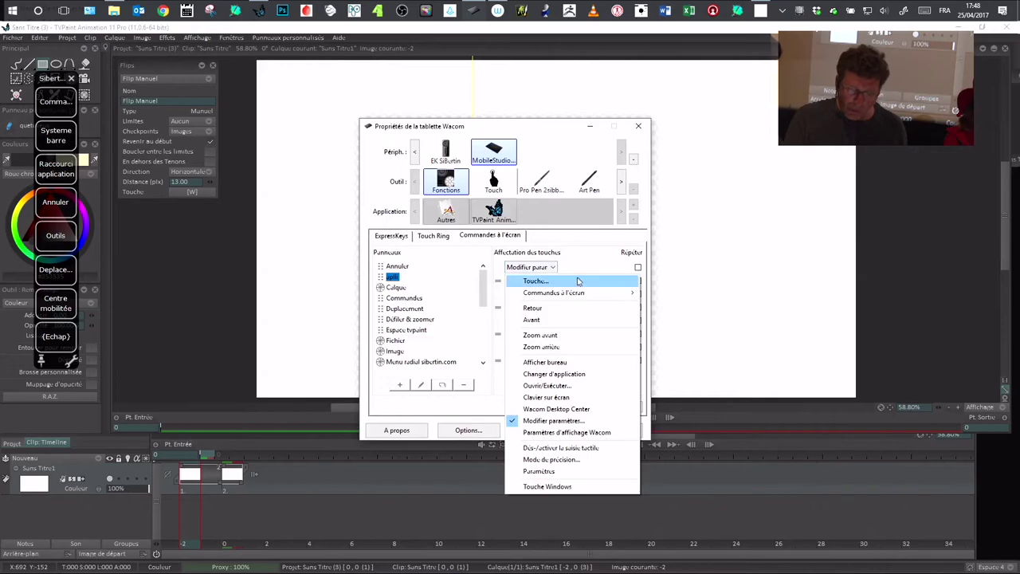
pyautogui.click(540, 139)
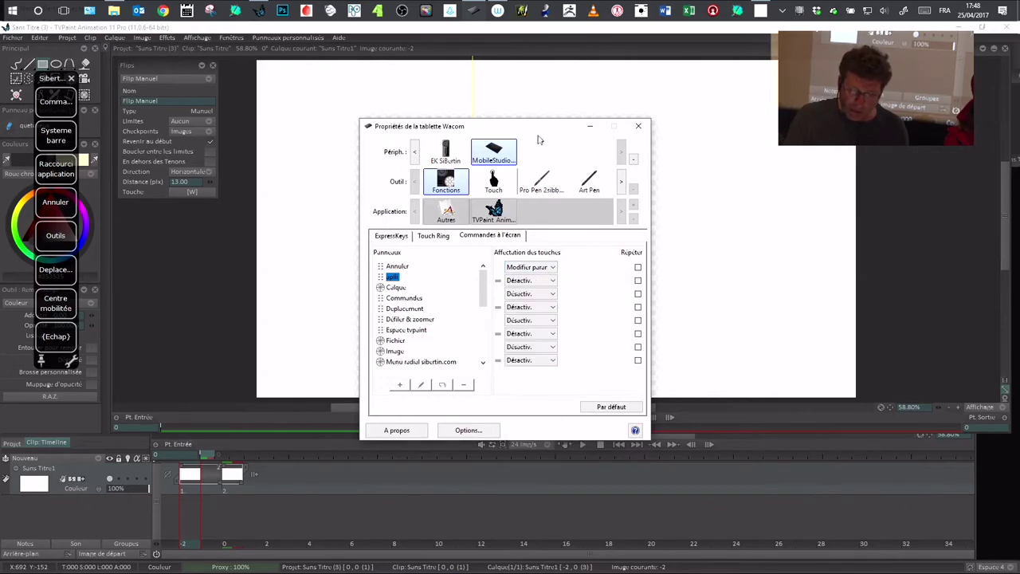
pyautogui.click(531, 267)
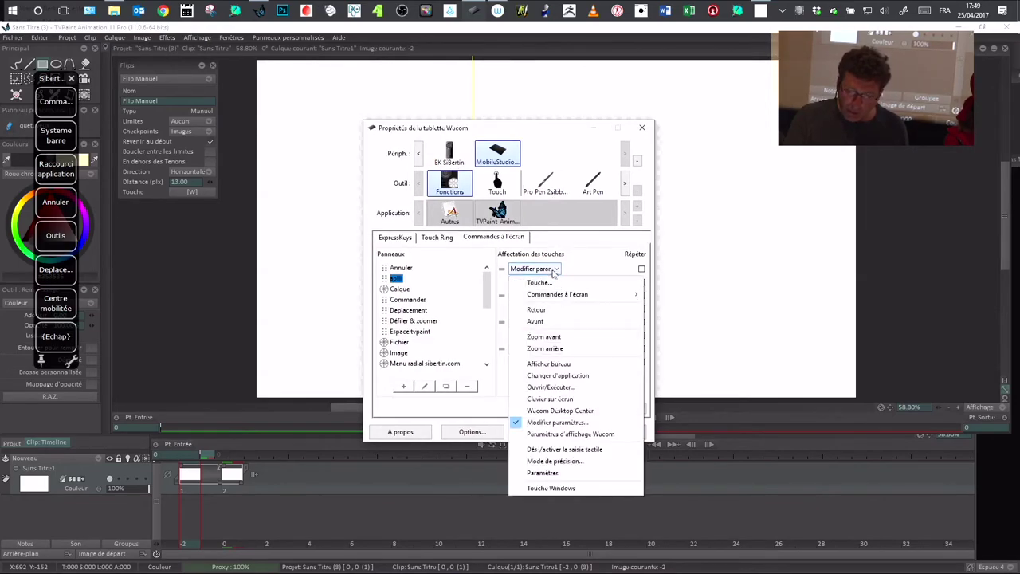
pyautogui.click(579, 388)
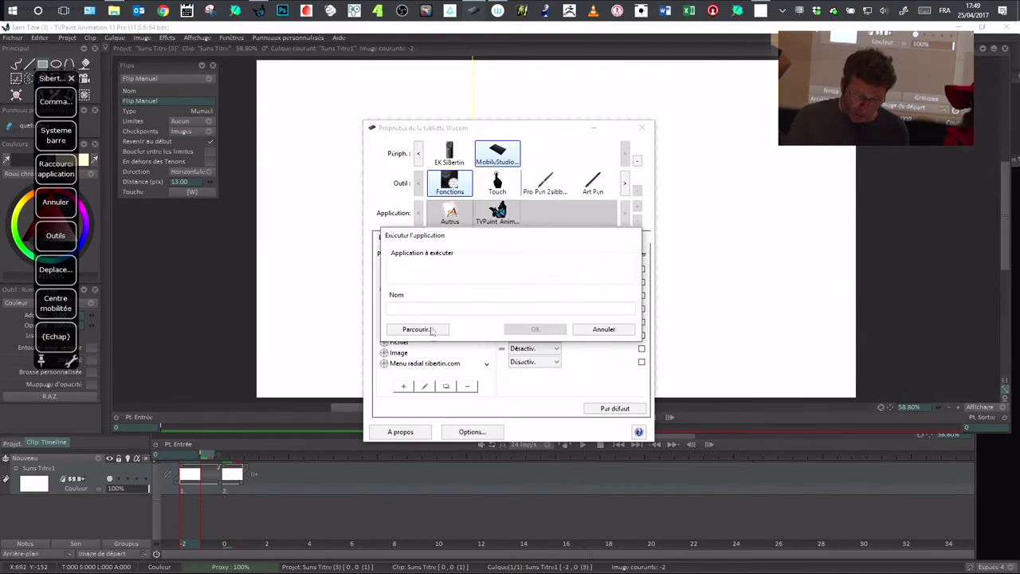
# Set TVPaint Animation 11 Pro (64bits).exe, from the TVPaint Developpement folder in Programmes, as the application the key runs.
pyautogui.click(430, 329)
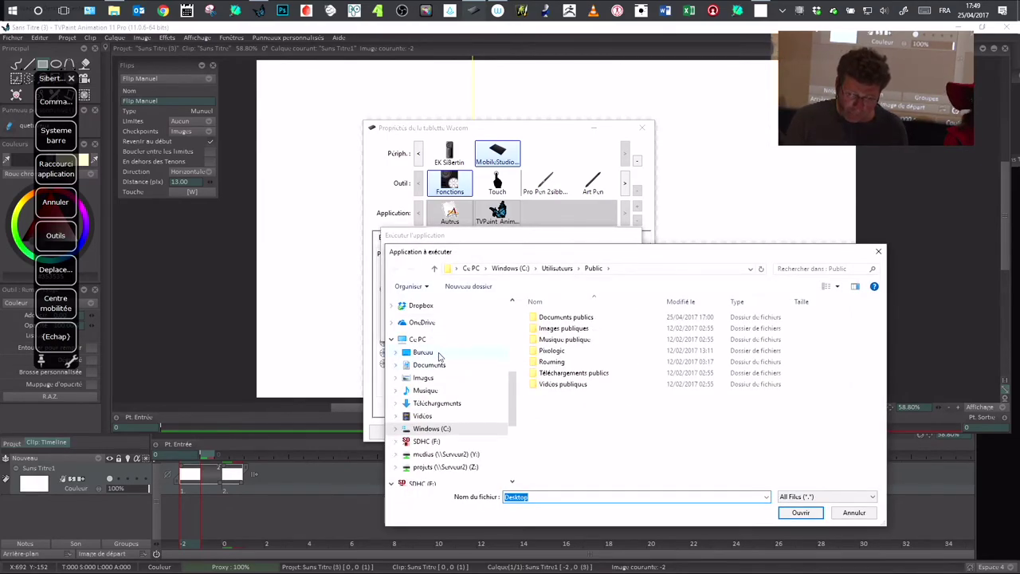
pyautogui.moveTo(513, 393); pyautogui.dragTo(514, 303)
pyautogui.moveTo(495, 253); pyautogui.dragTo(497, 256)
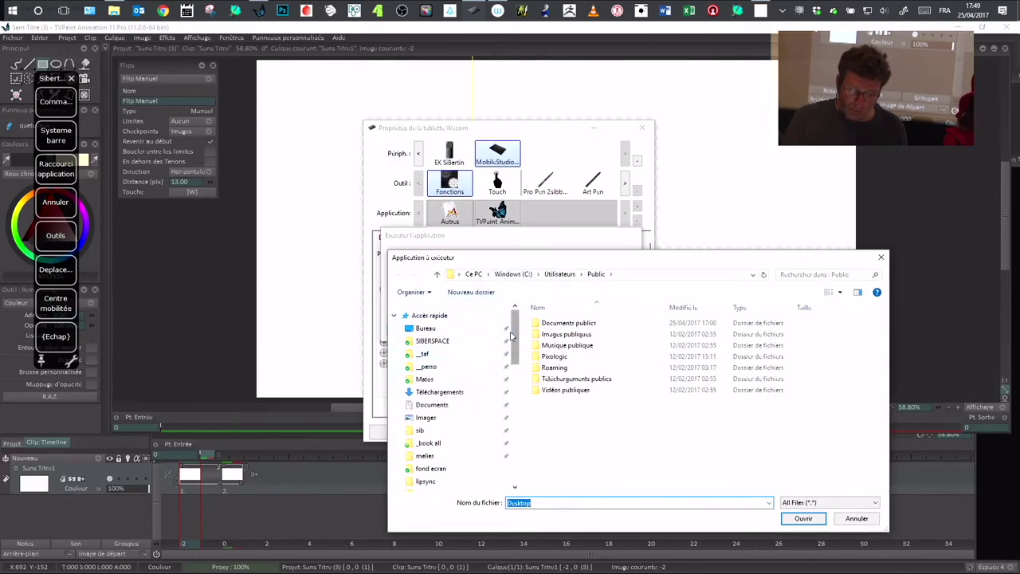
pyautogui.moveTo(514, 341); pyautogui.dragTo(514, 367)
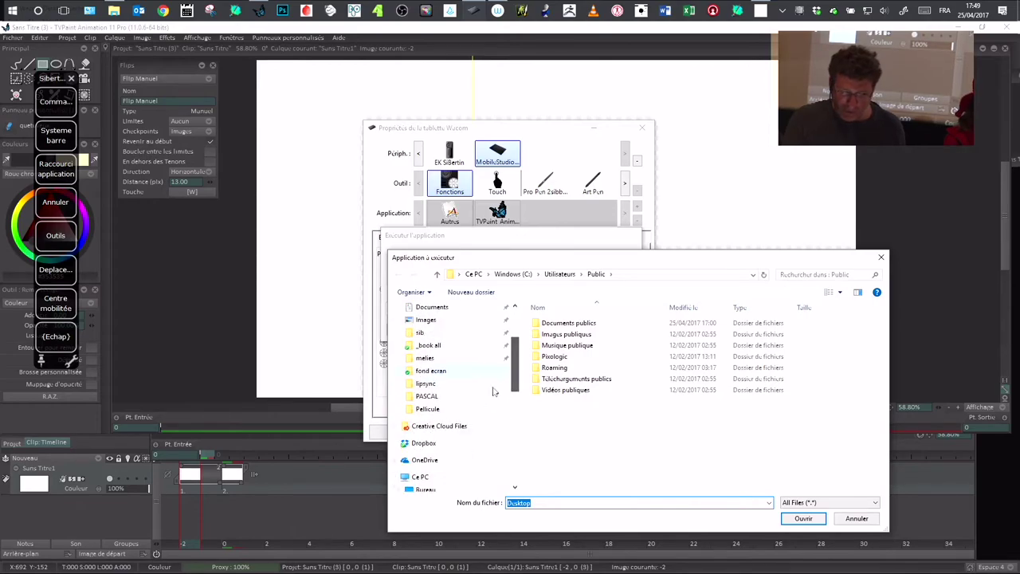
pyautogui.click(420, 477)
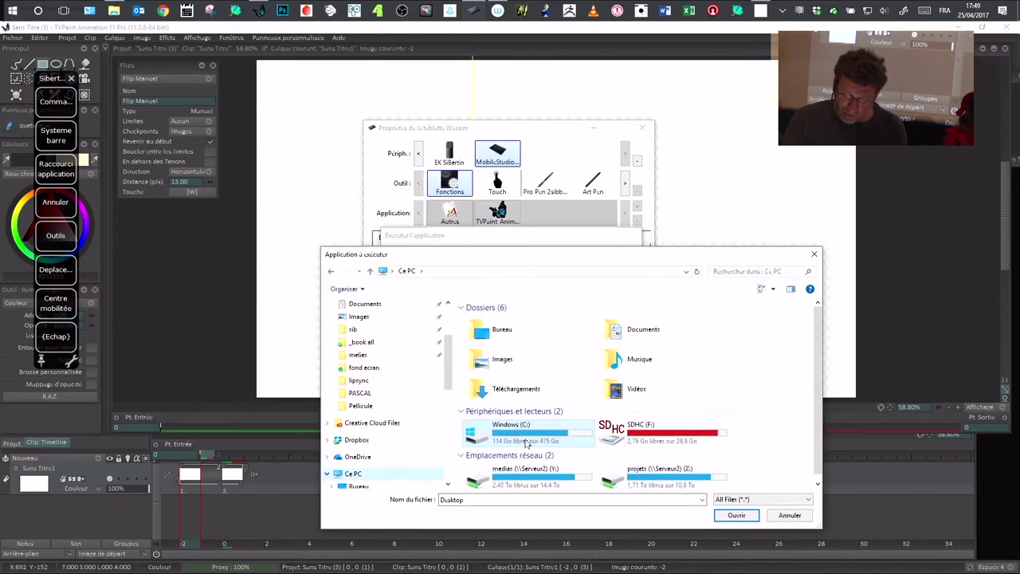
pyautogui.doubleClick(525, 443)
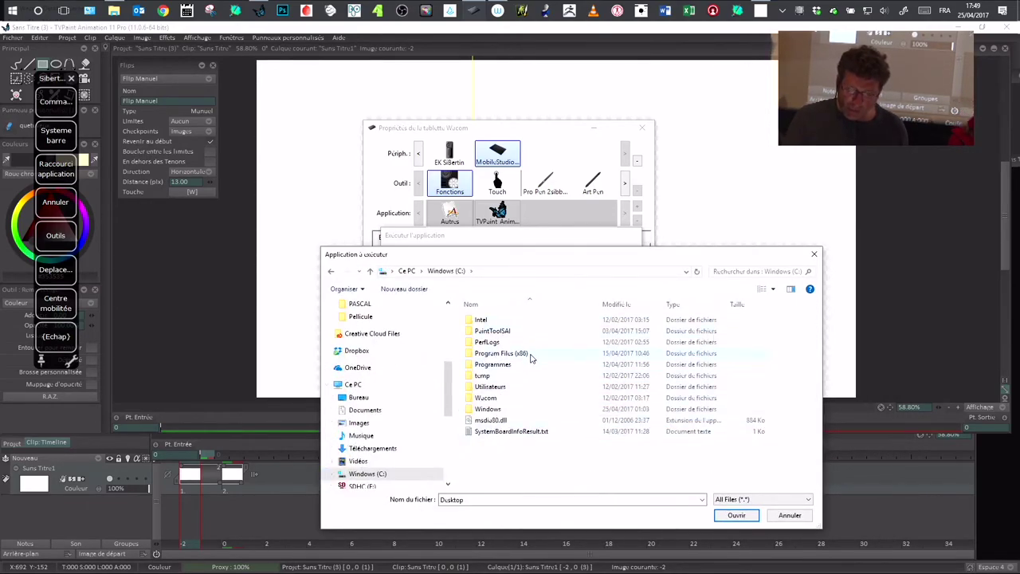
pyautogui.doubleClick(494, 364)
pyautogui.scroll(-7, 813, 341)
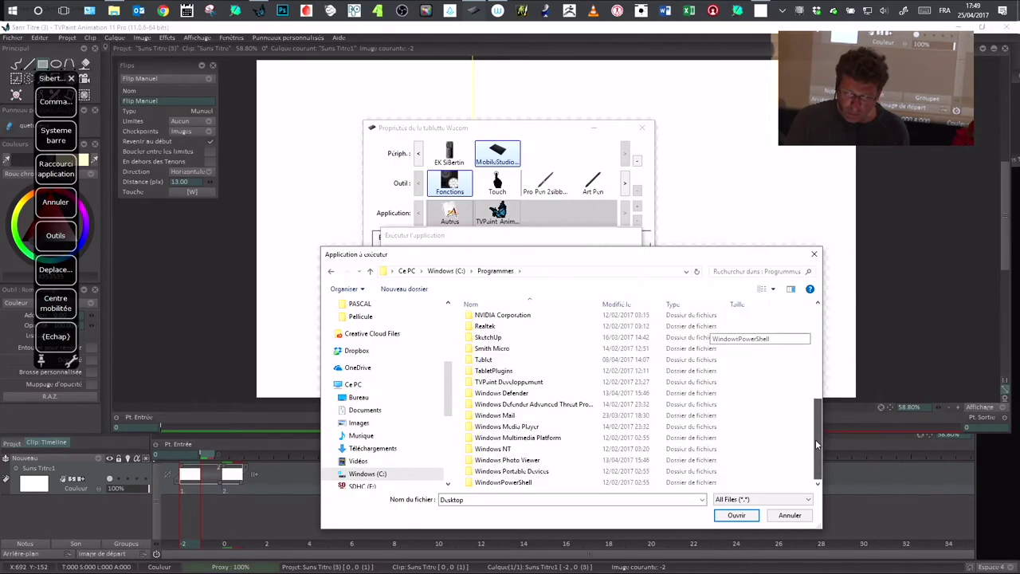
pyautogui.doubleClick(527, 380)
pyautogui.doubleClick(590, 327)
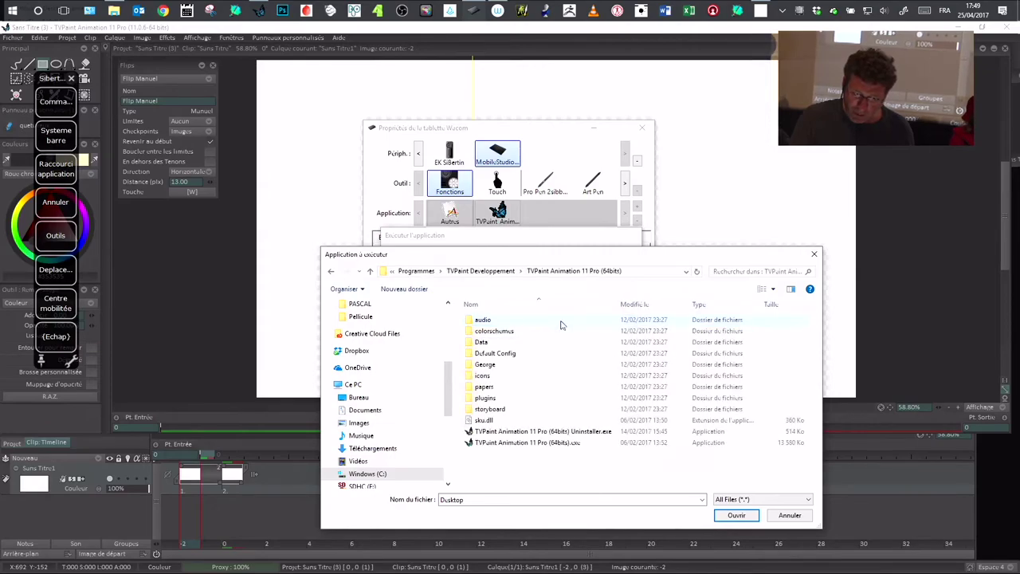
pyautogui.click(569, 442)
pyautogui.click(726, 509)
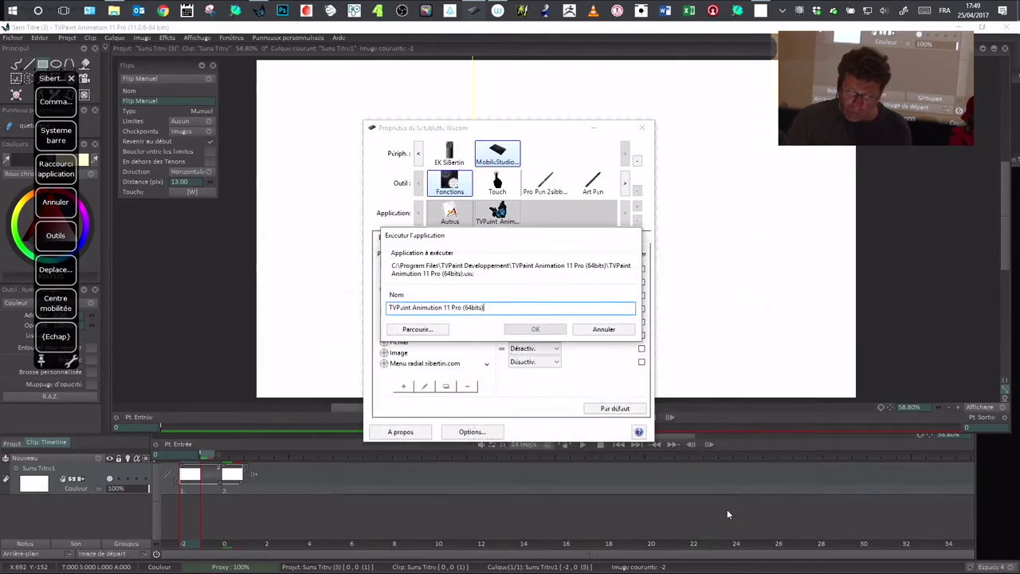
pyautogui.click(547, 328)
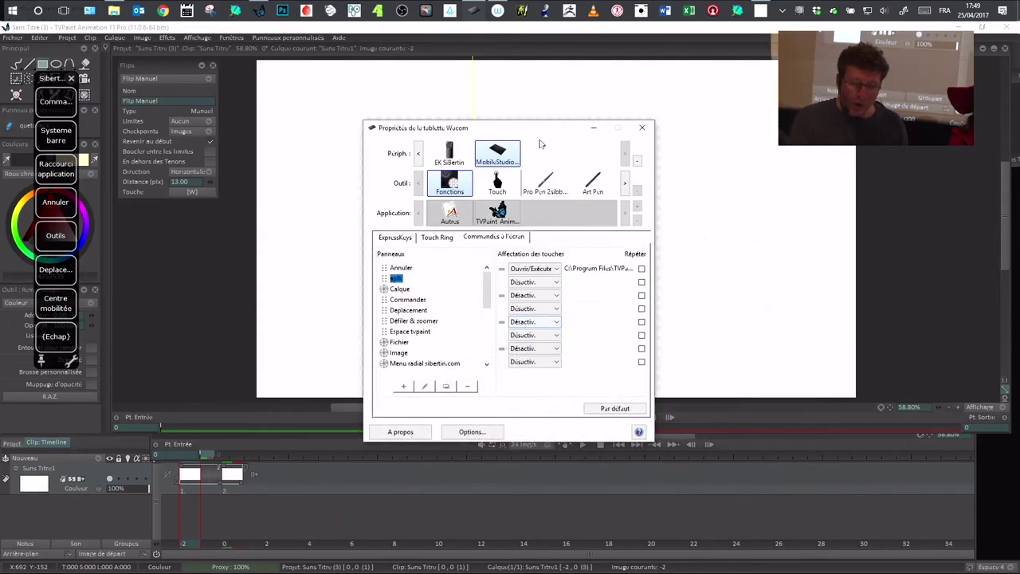
# Switch to the ExpressKey remote device in the tablet properties and display its ExpressKeys assignments.
pyautogui.moveTo(538, 133); pyautogui.dragTo(549, 138)
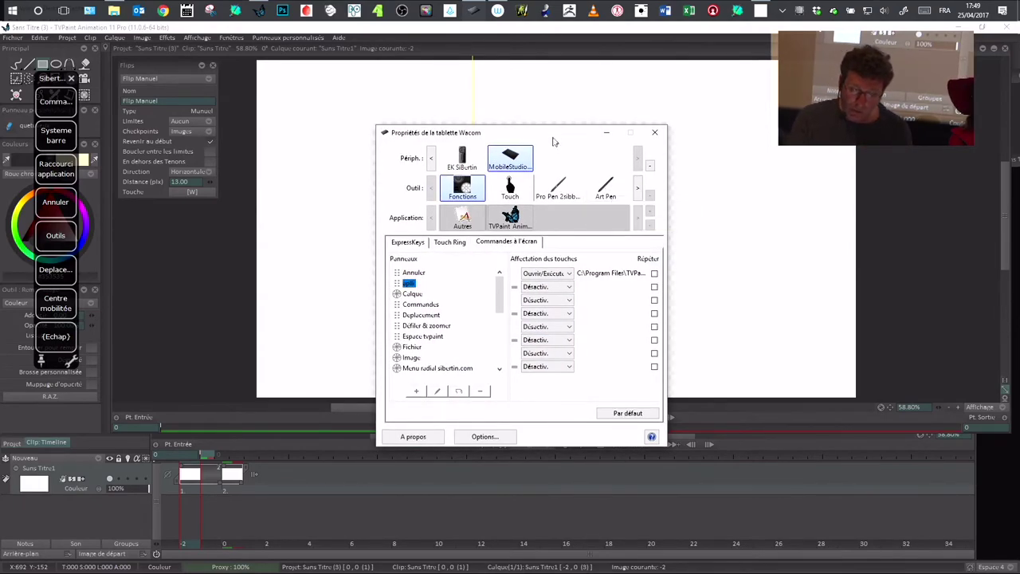
pyautogui.moveTo(552, 137); pyautogui.dragTo(555, 140)
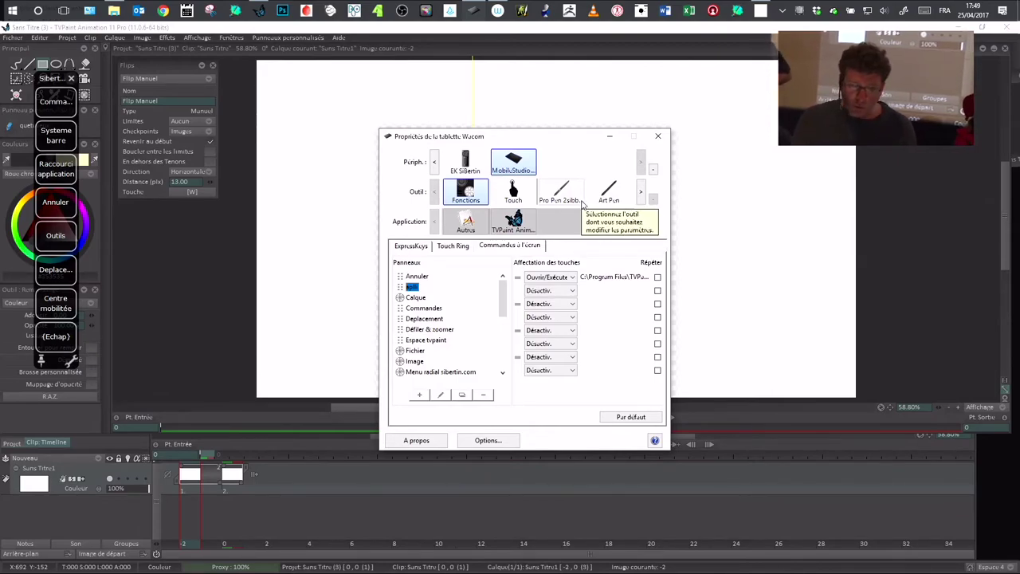
pyautogui.click(465, 163)
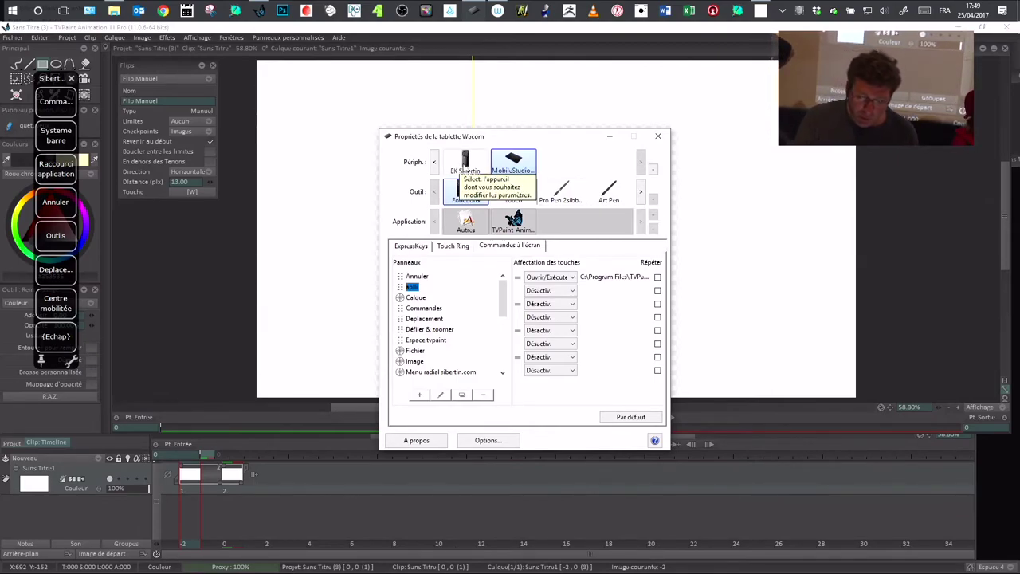
pyautogui.moveTo(555, 144); pyautogui.dragTo(564, 147)
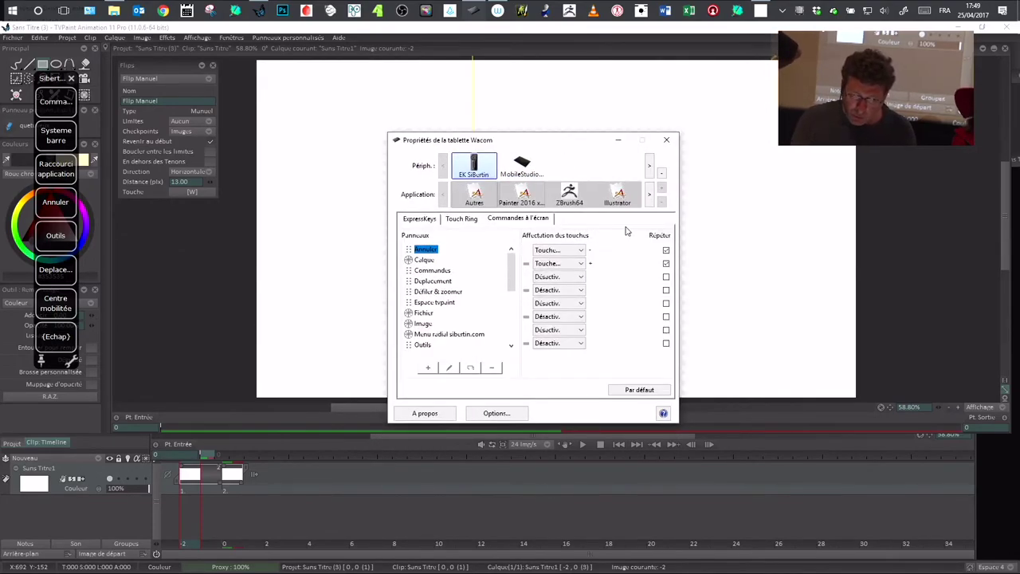
pyautogui.click(416, 220)
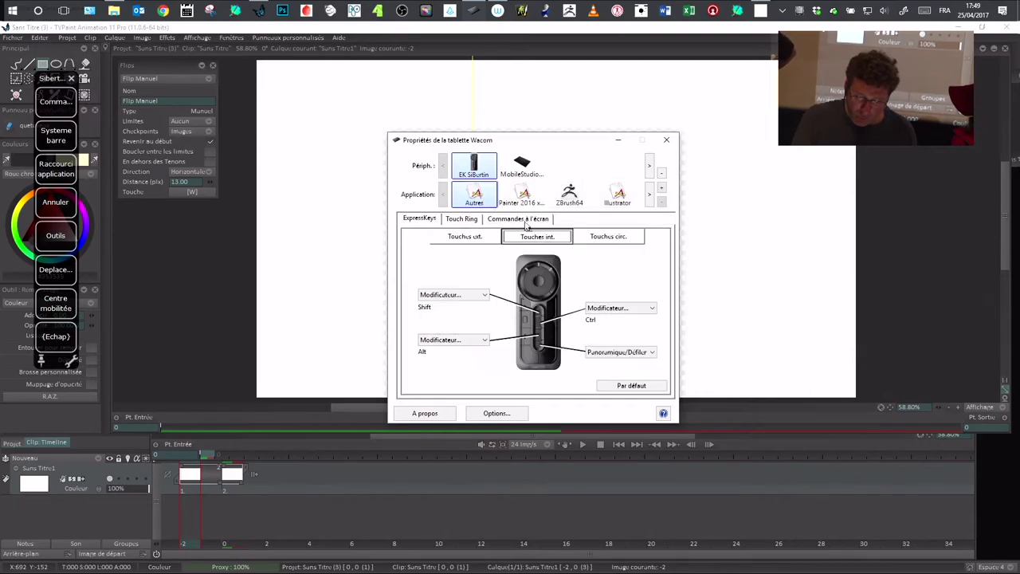
# Assign the aplli on-screen panel to the first outer key of the ExpressKey remote.
pyautogui.click(490, 241)
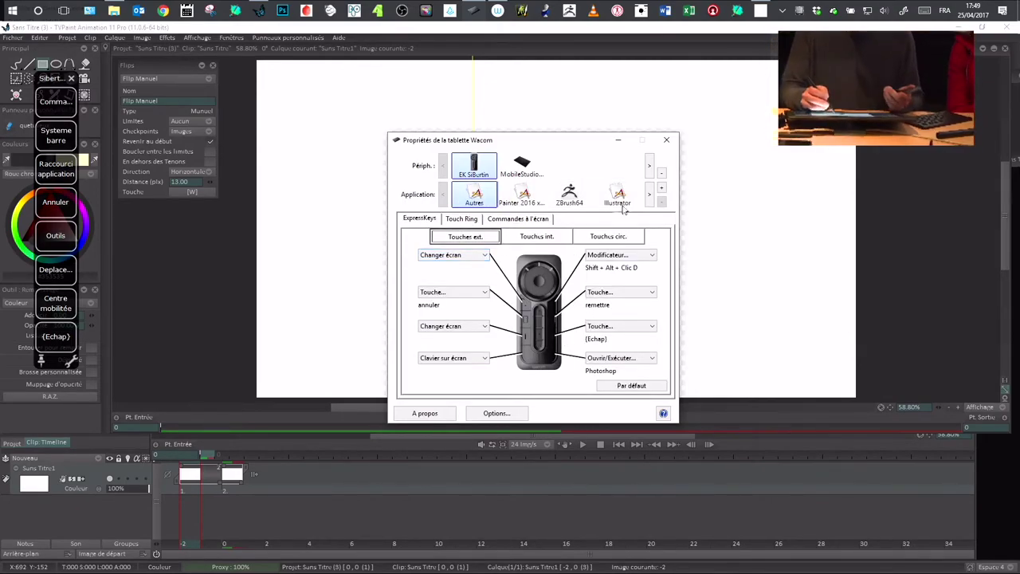
pyautogui.click(484, 255)
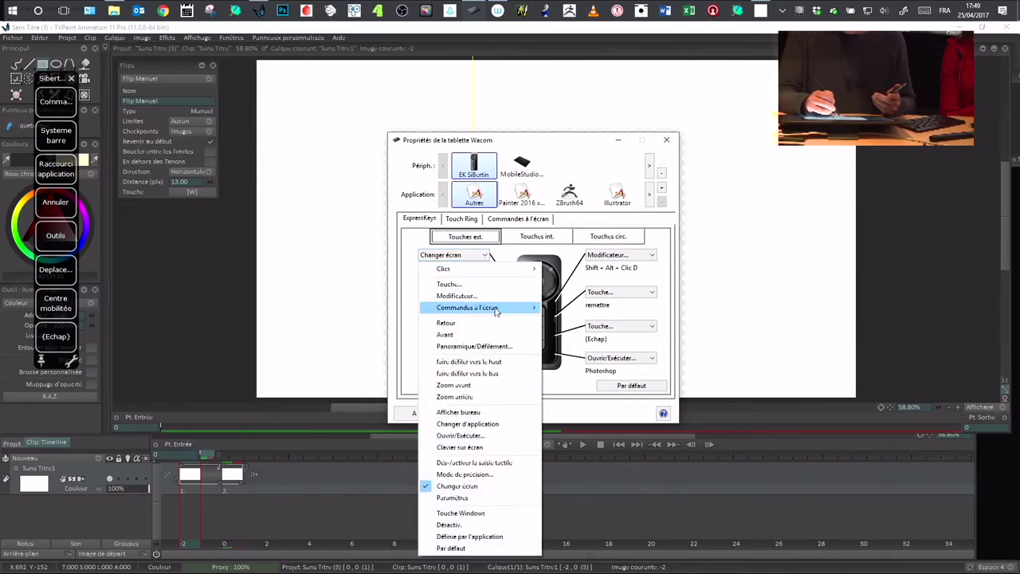
pyautogui.moveTo(494, 307)
pyautogui.click(378, 318)
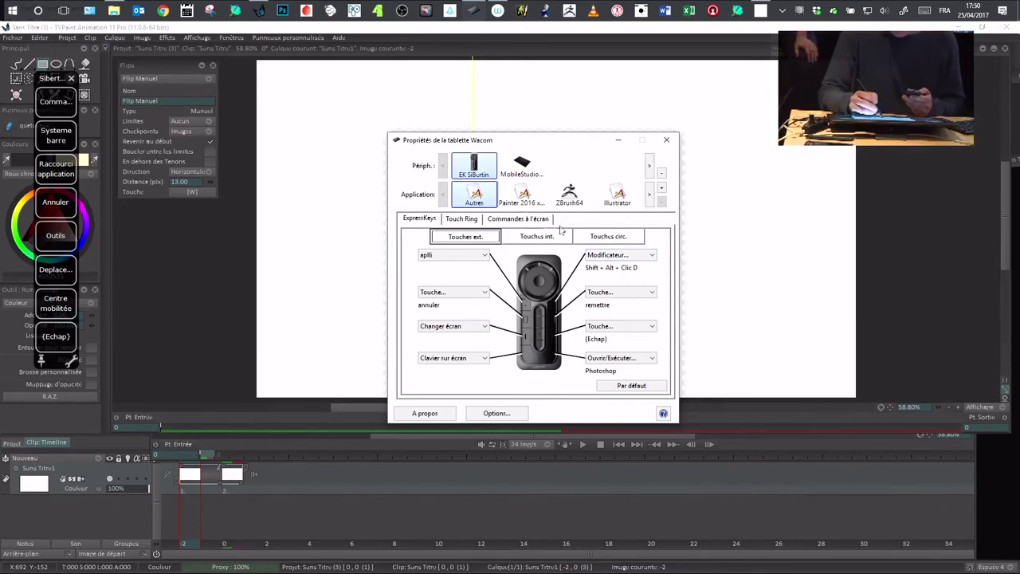
pyautogui.click(529, 220)
pyautogui.click(450, 367)
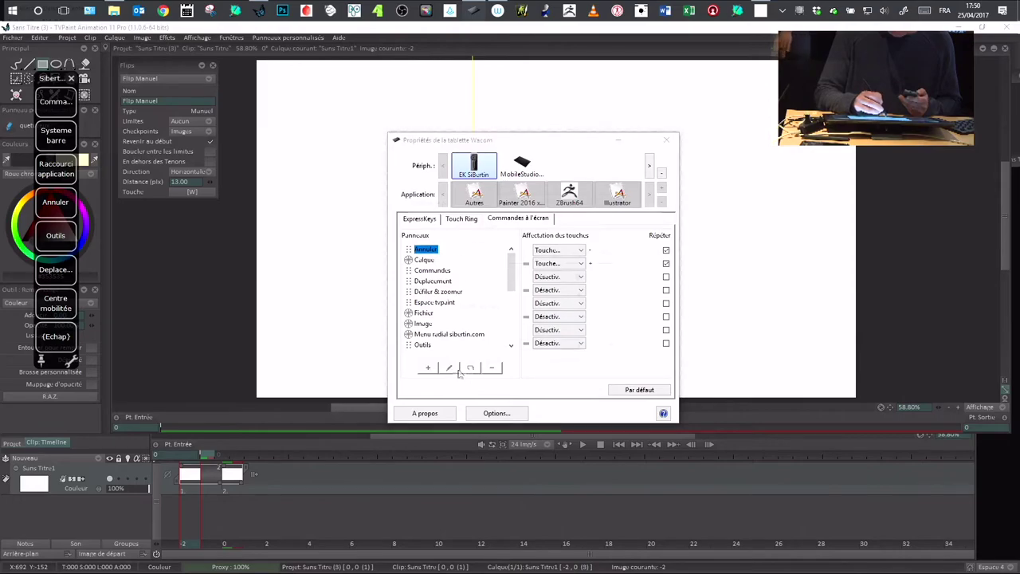
pyautogui.click(461, 309)
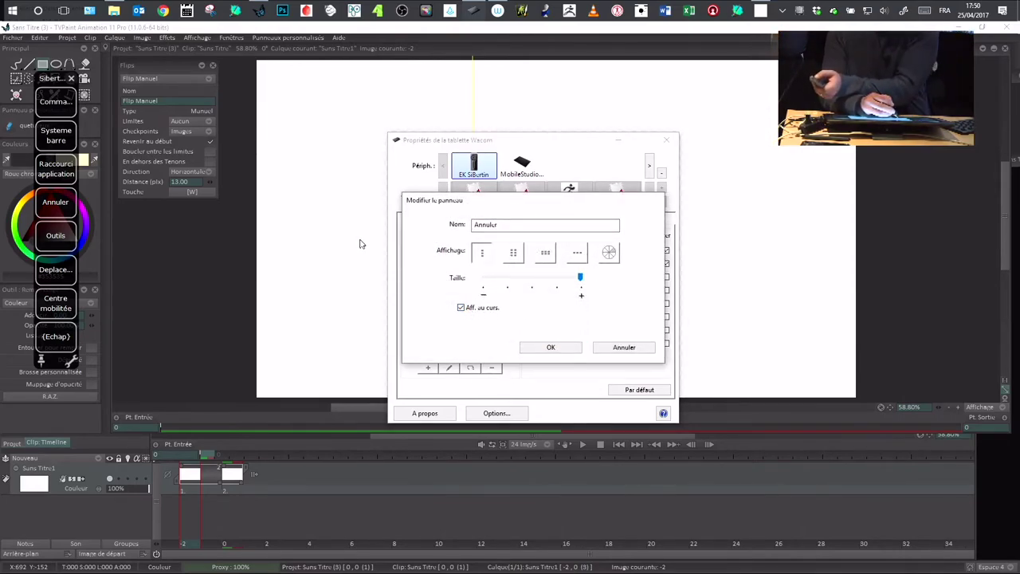
pyautogui.click(333, 233)
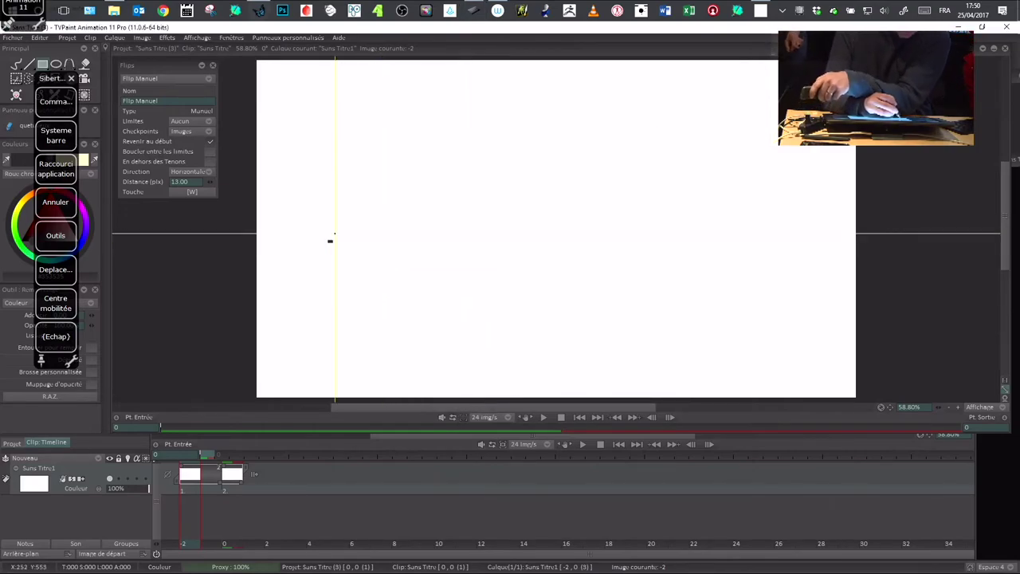
pyautogui.hotkey('alt', 'Tab')
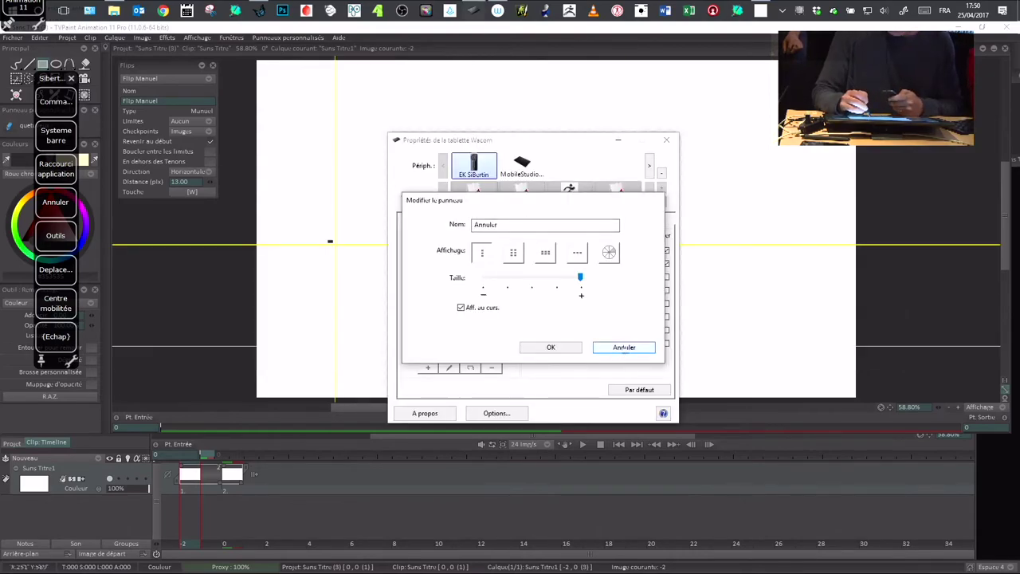
pyautogui.click(618, 347)
# Turn on display at cursor for the aplli panel in the MobileStudio device's on-screen controls.
pyautogui.moveTo(512, 264); pyautogui.dragTo(518, 269)
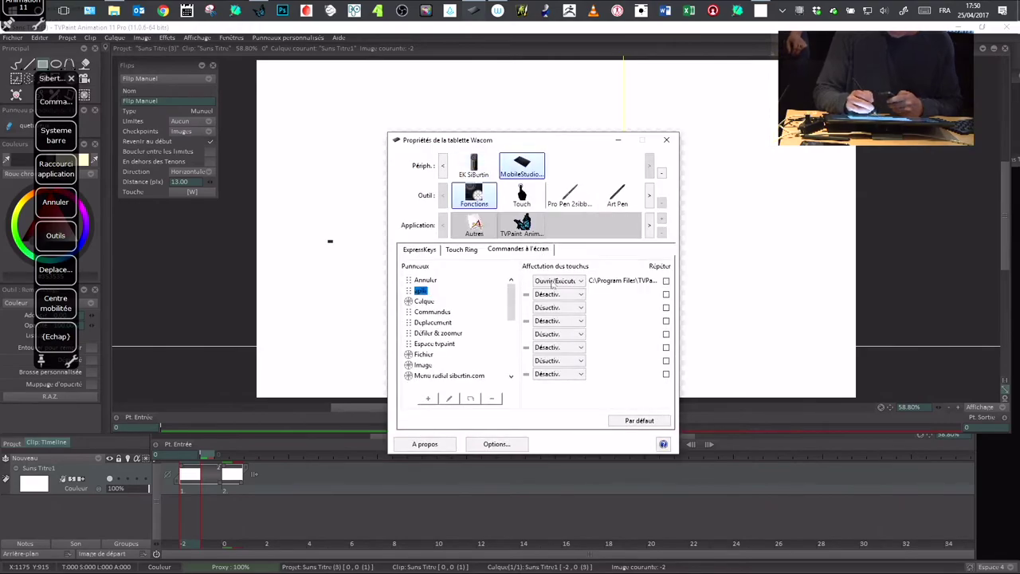
pyautogui.click(458, 399)
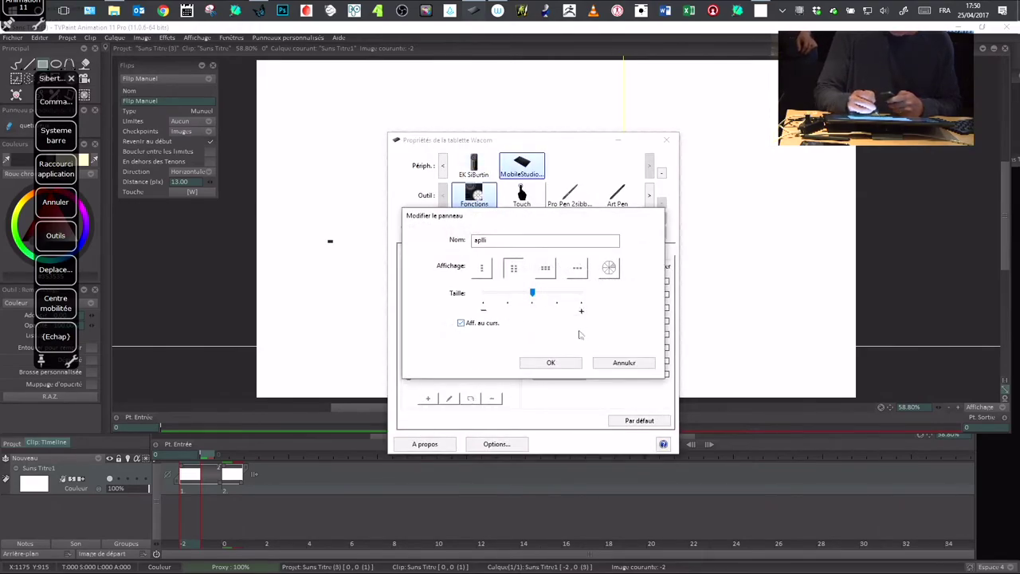
pyautogui.click(636, 362)
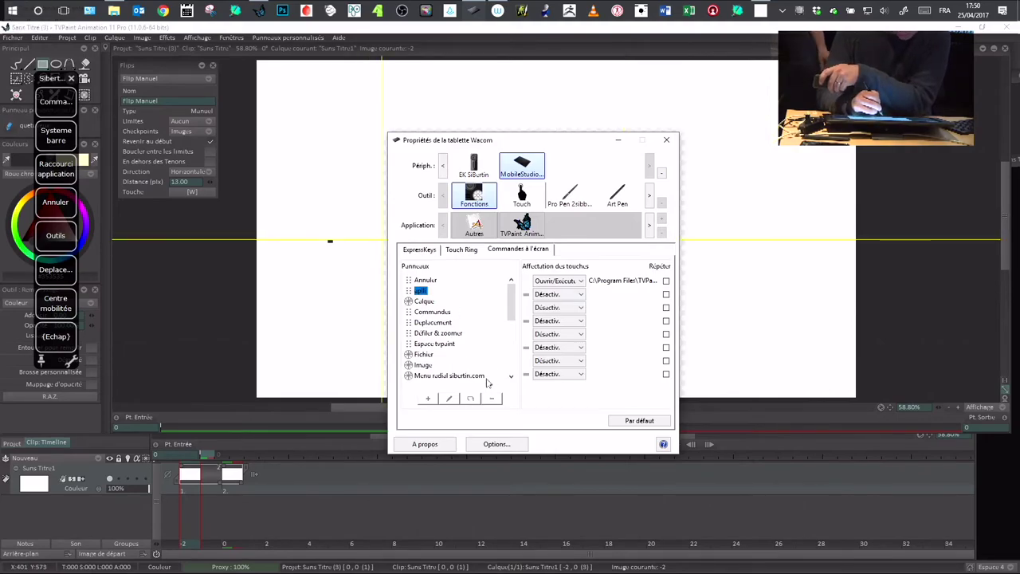
pyautogui.click(448, 397)
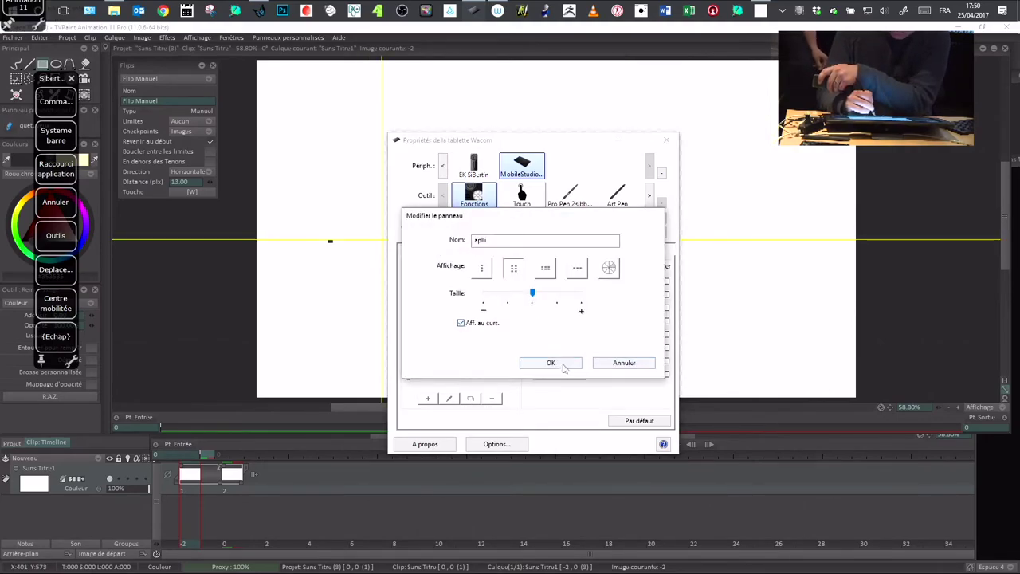
pyautogui.click(552, 364)
# Reopen and confirm the aplli panel's settings, and place the panel on the canvas clear of the tablet properties window.
pyautogui.moveTo(552, 338); pyautogui.dragTo(358, 198)
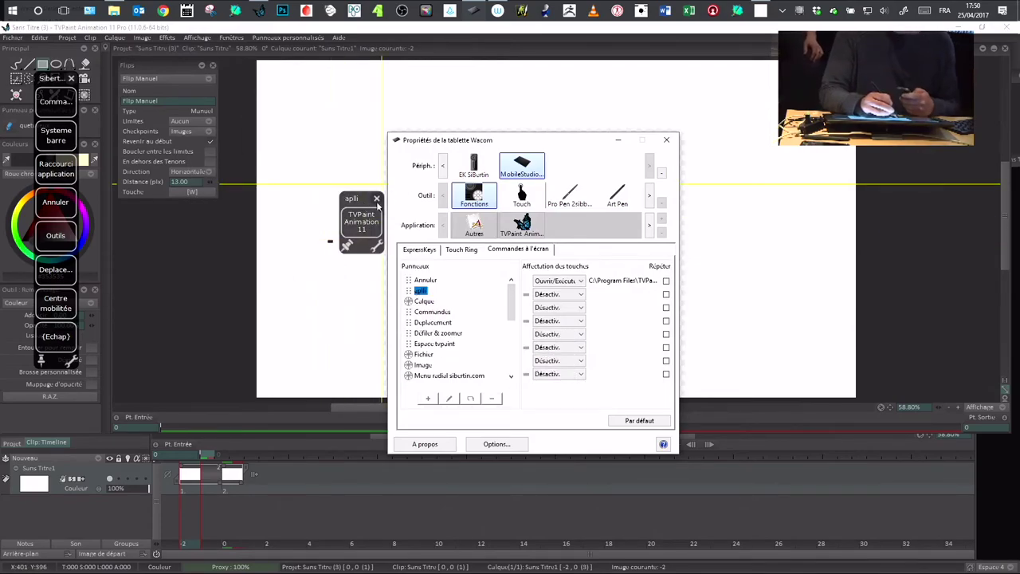
pyautogui.click(449, 398)
pyautogui.click(550, 363)
pyautogui.moveTo(355, 198); pyautogui.dragTo(261, 177)
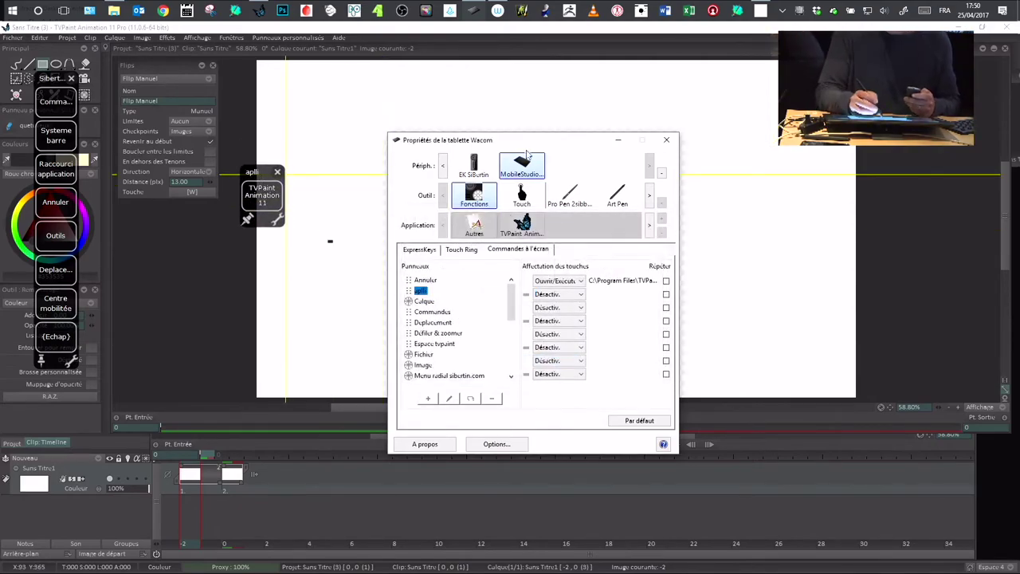
pyautogui.moveTo(527, 143); pyautogui.dragTo(554, 144)
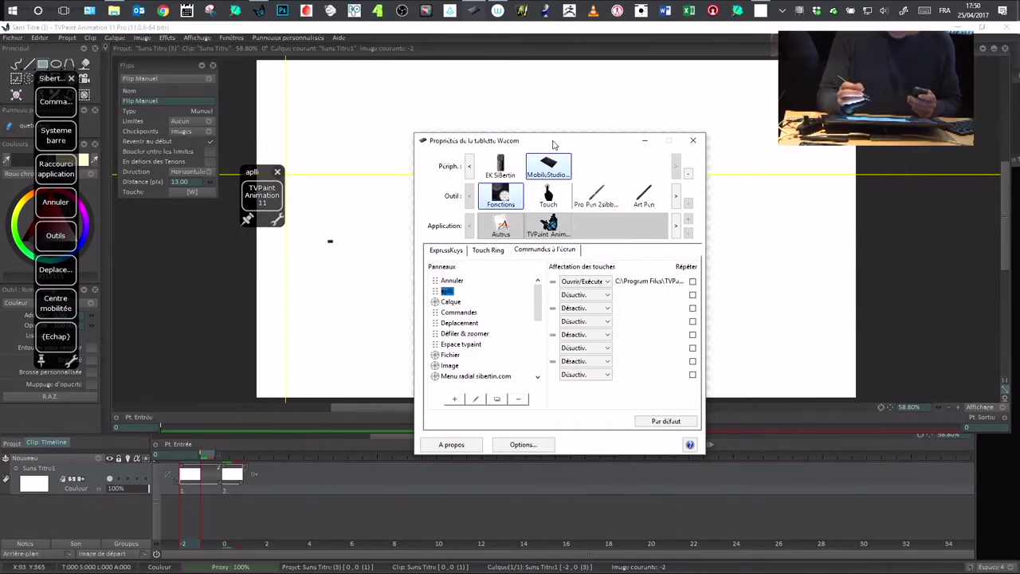
# Run TVPaint Animation from the aplli panel's key and clear its window off the screen.
pyautogui.click(262, 195)
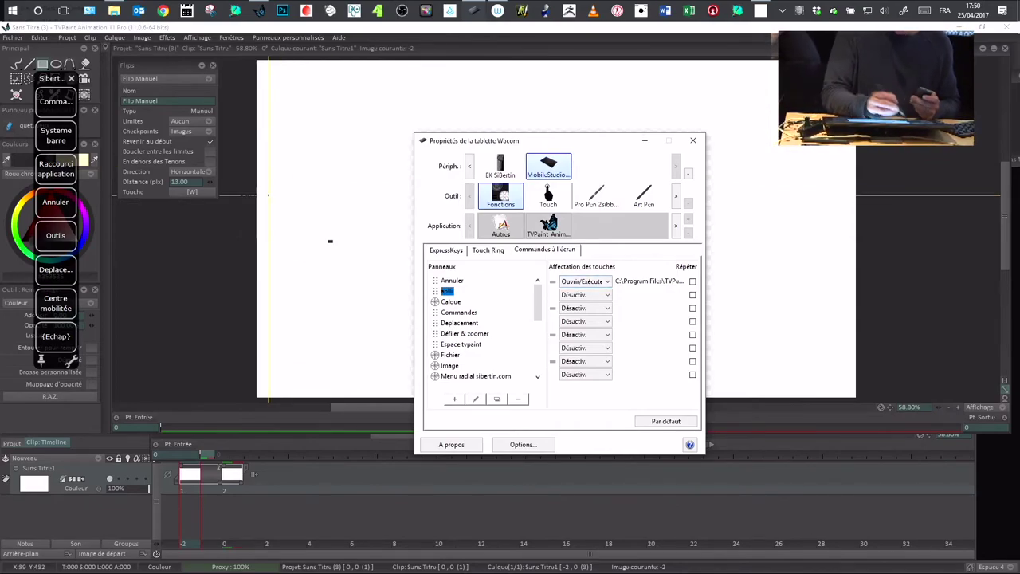
pyautogui.click(958, 28)
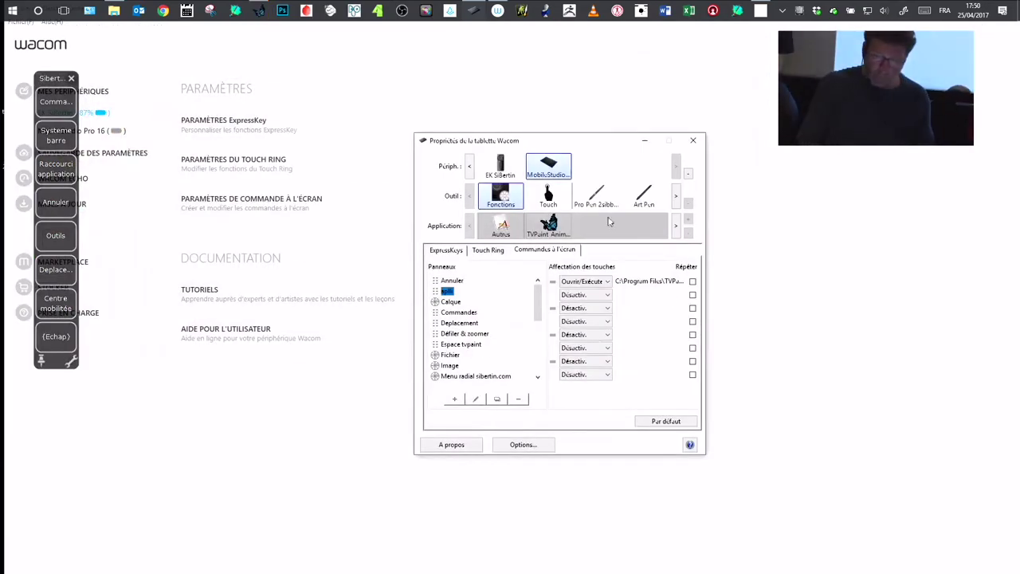
pyautogui.hotkey('alt', 'F4')
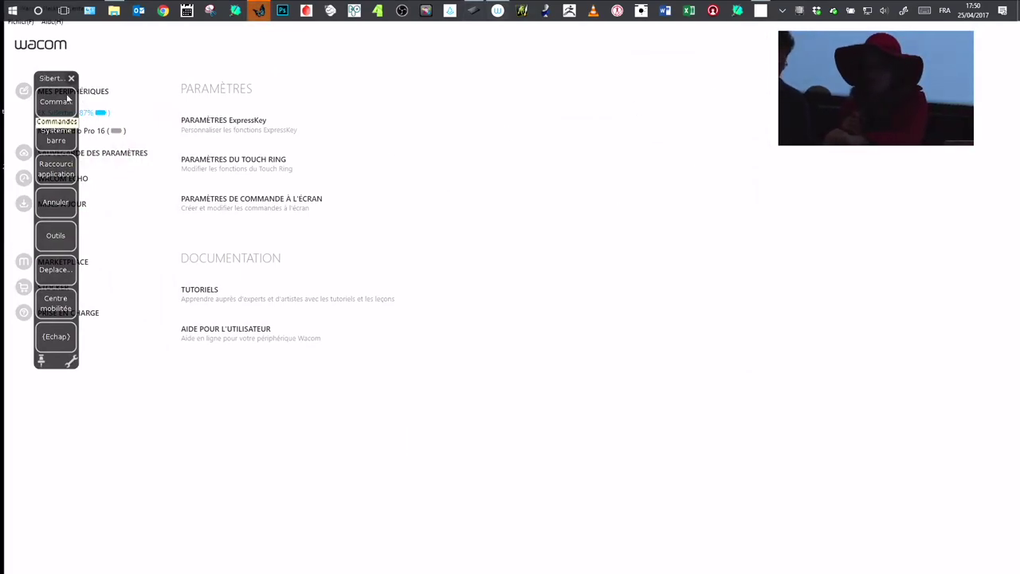
# Reposition the main shortcut panel over the Wacom Desktop Center and return to the tablet properties on the desktop.
pyautogui.moveTo(52, 77); pyautogui.dragTo(41, 80)
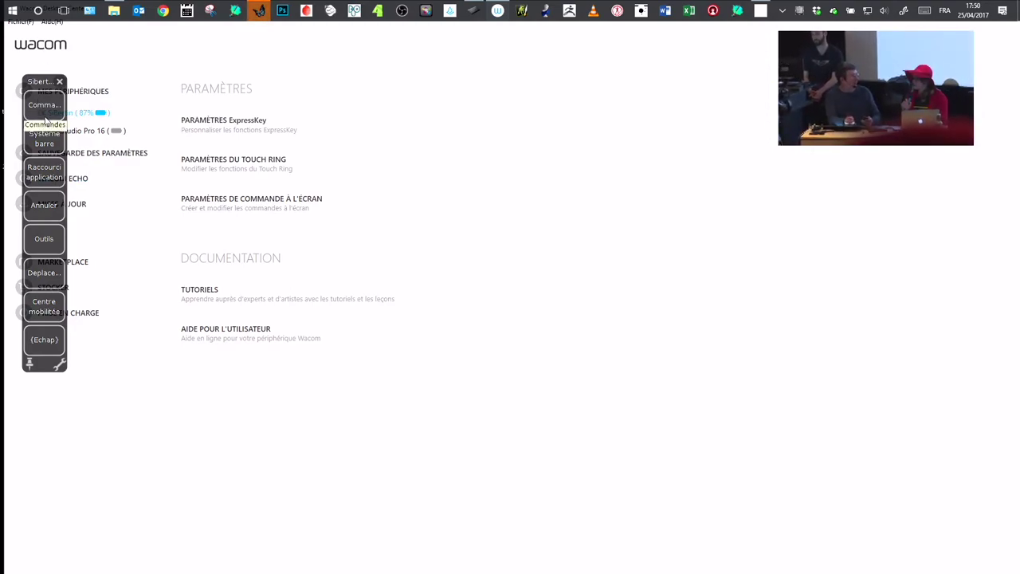
pyautogui.moveTo(49, 93); pyautogui.dragTo(139, 97)
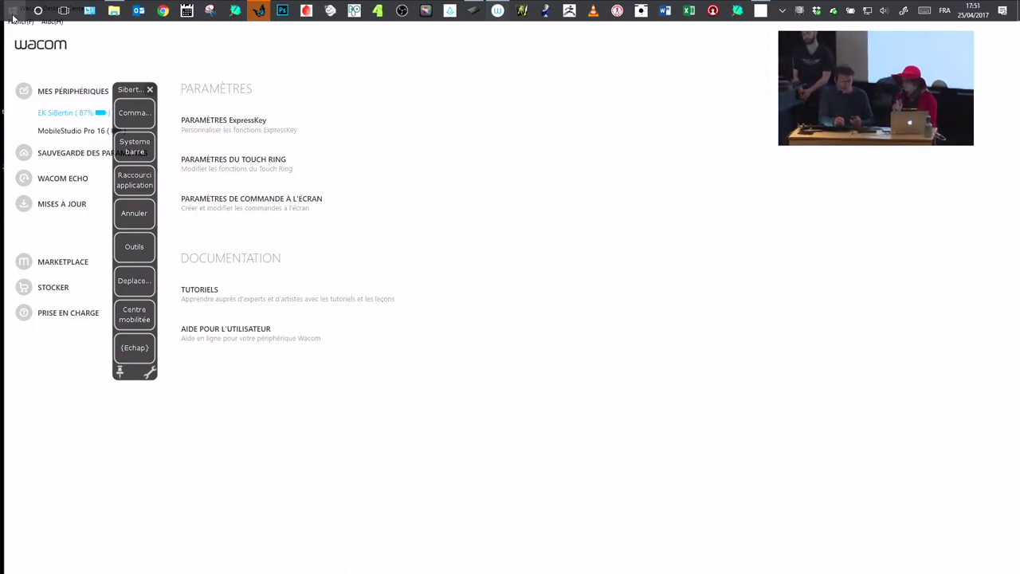
pyautogui.click(528, 200)
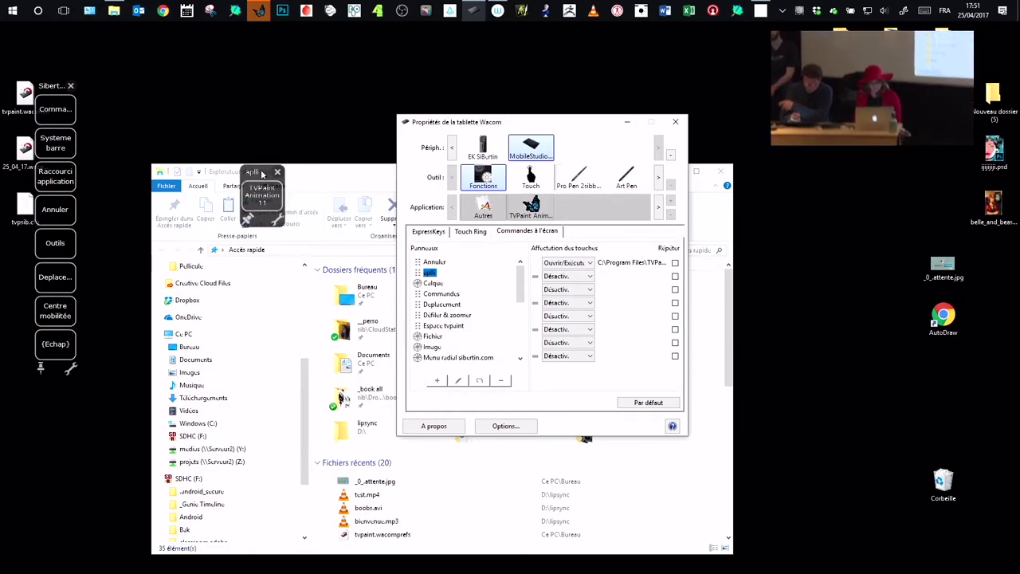
# Move the aplli panel to the empty desktop area above the File Explorer window and toggle its pin.
pyautogui.moveTo(266, 176); pyautogui.dragTo(159, 68)
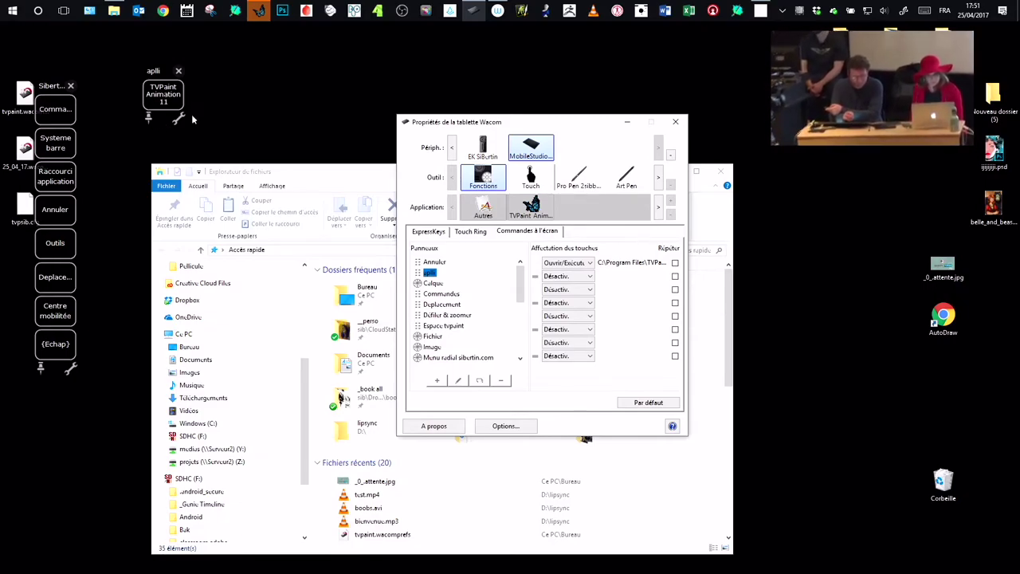
pyautogui.click(152, 120)
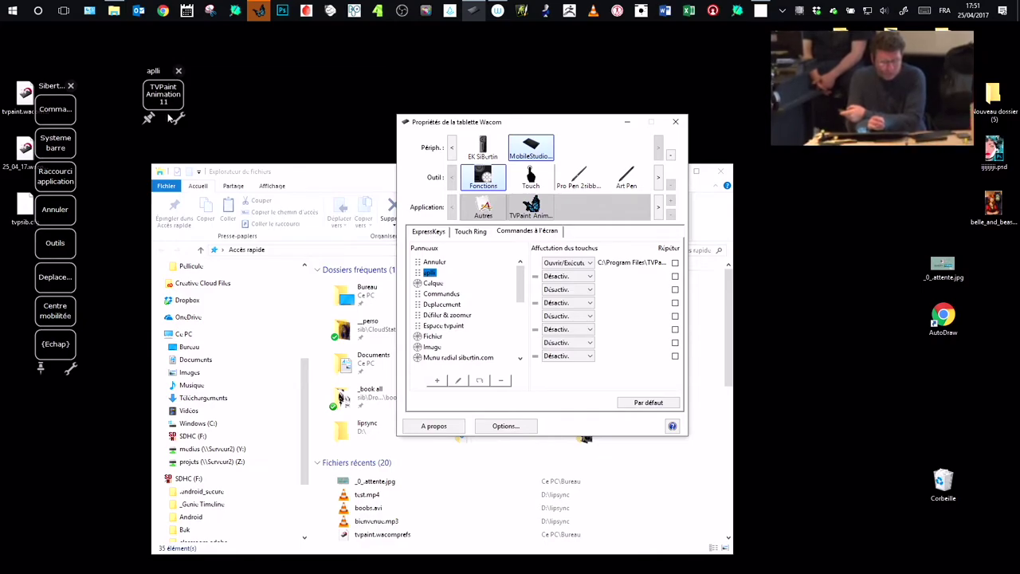
pyautogui.moveTo(157, 74); pyautogui.dragTo(172, 76)
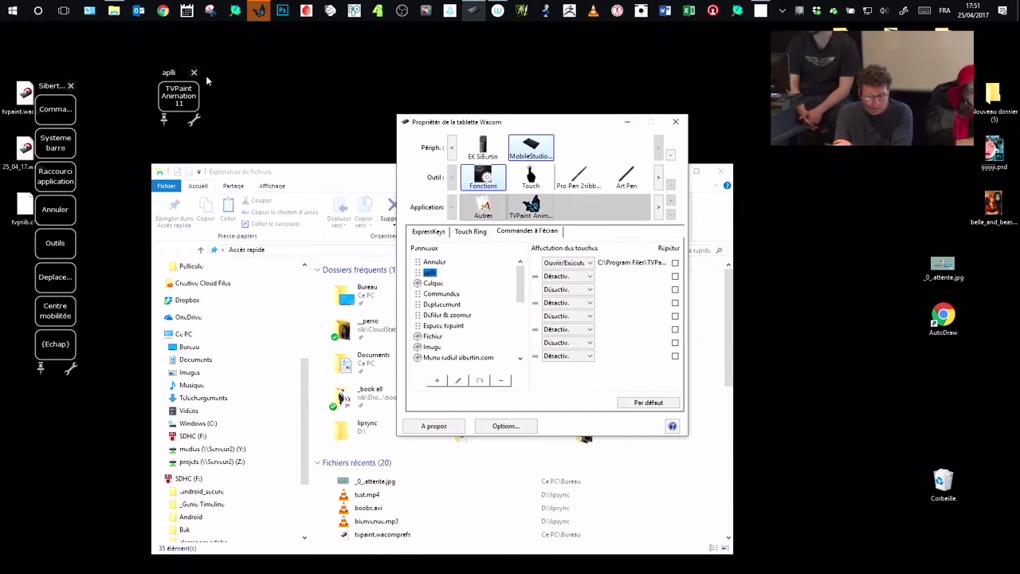
# Run TVPaint Animation from the aplli panel's key with the panel pinned, and again with it unpinned.
pyautogui.click(179, 96)
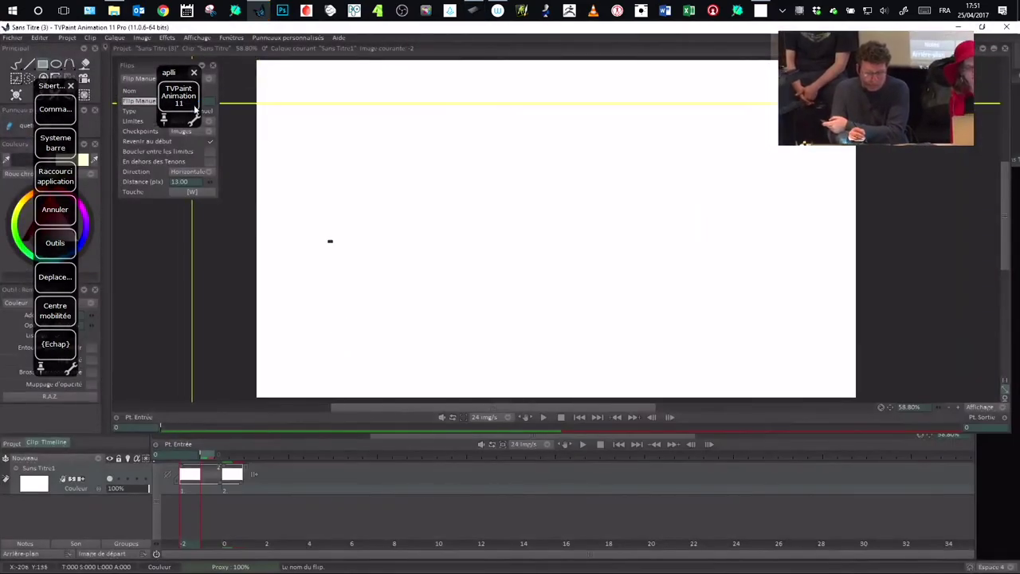
pyautogui.click(190, 120)
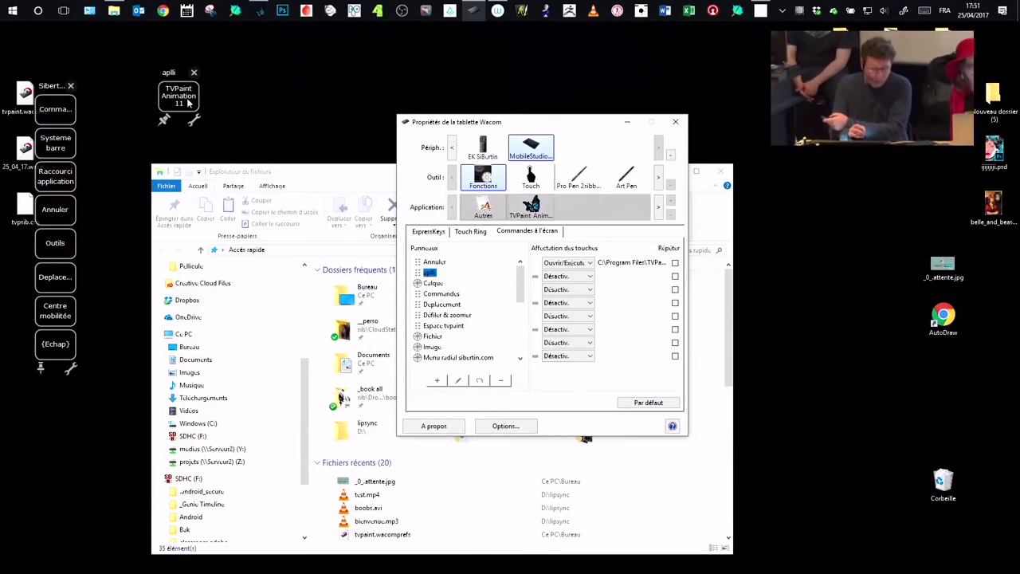
pyautogui.click(181, 98)
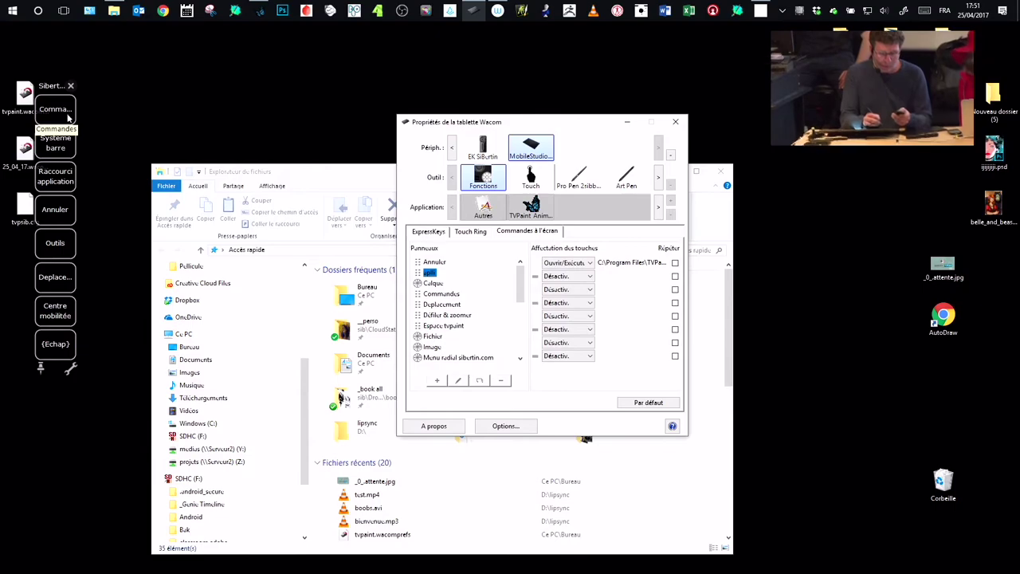
# Open the Commandes panel from the main shortcut panel and move the main panel beside the desktop's edge.
pyautogui.moveTo(63, 108); pyautogui.dragTo(90, 109)
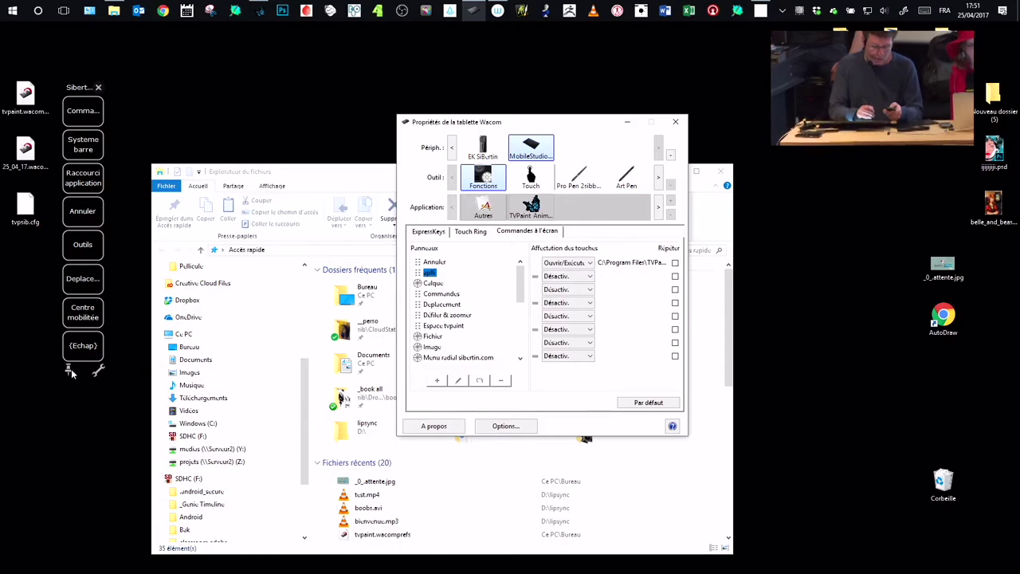
pyautogui.click(87, 113)
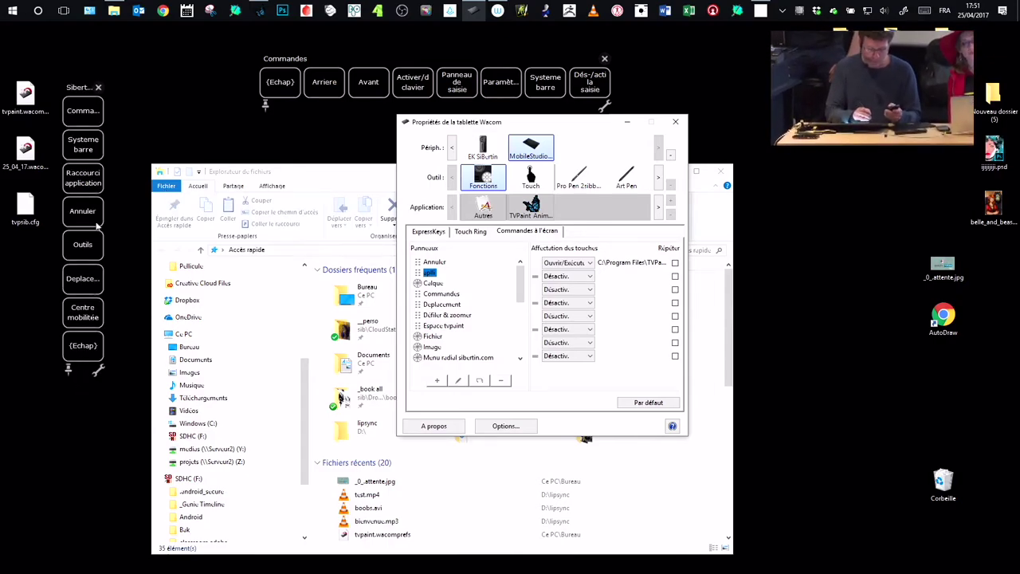
pyautogui.moveTo(87, 90); pyautogui.dragTo(59, 93)
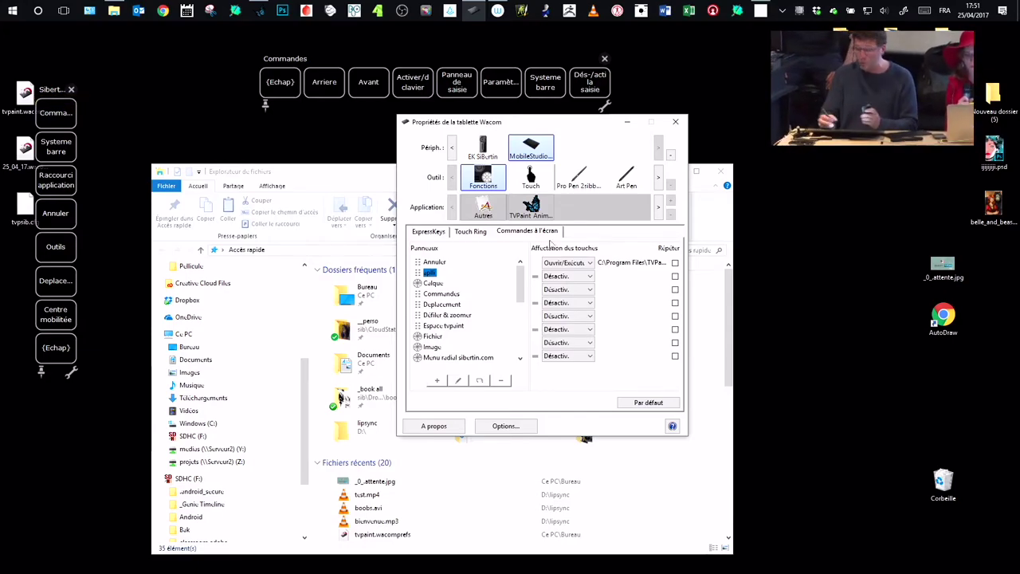
# Open the radial menu, move it onto the empty desktop, and close both it and the Commandes panel.
pyautogui.rightClick(535, 244)
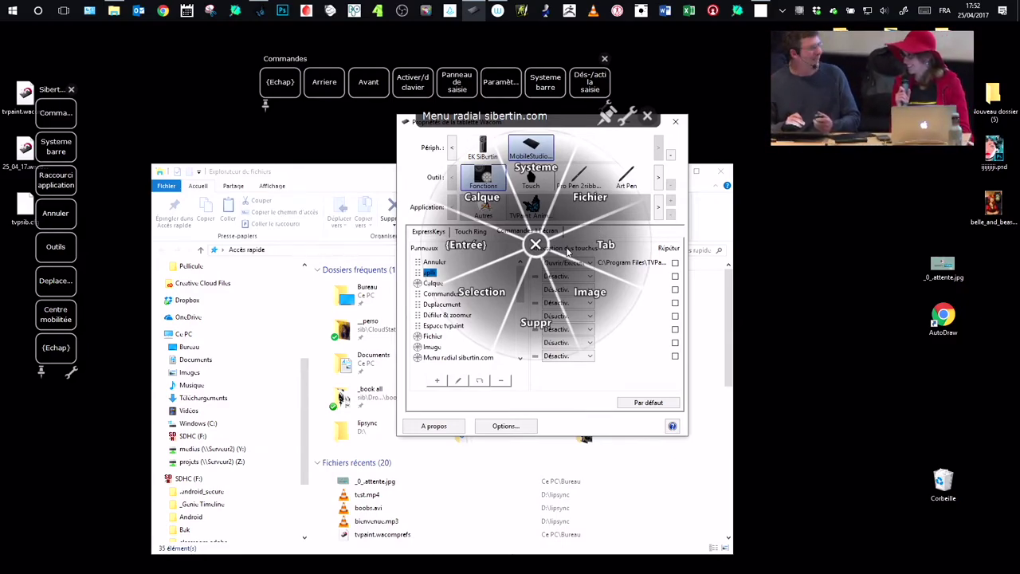
pyautogui.moveTo(563, 121); pyautogui.dragTo(767, 248)
pyautogui.click(783, 233)
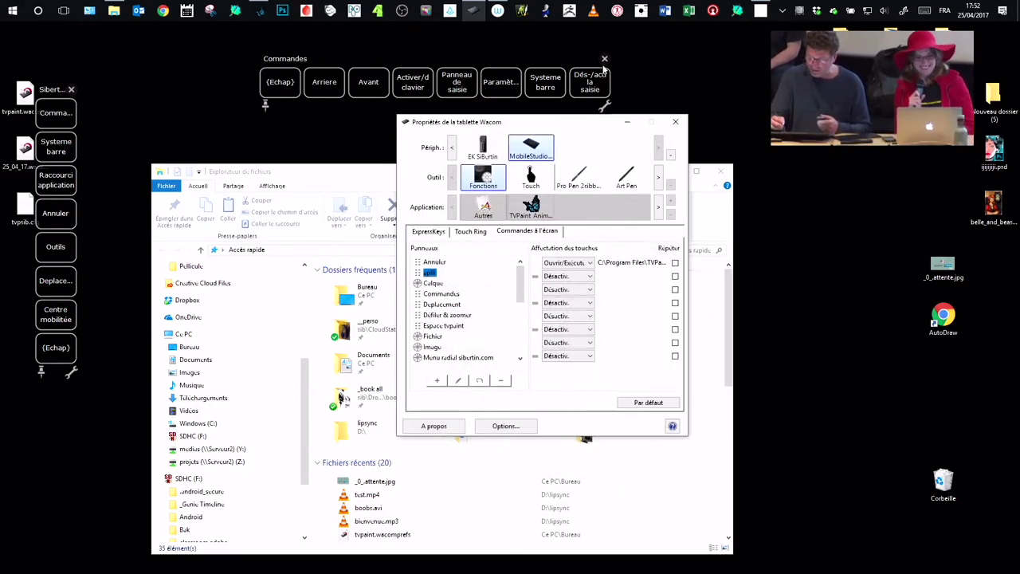
pyautogui.click(603, 59)
# Open the radial menu beside the tablet properties window, enter its Systeme submenu and return to the main radial menu.
pyautogui.moveTo(558, 127)
pyautogui.mouseDown()
pyautogui.moveTo(528, 118)
pyautogui.moveTo(547, 120)
pyautogui.mouseUp()
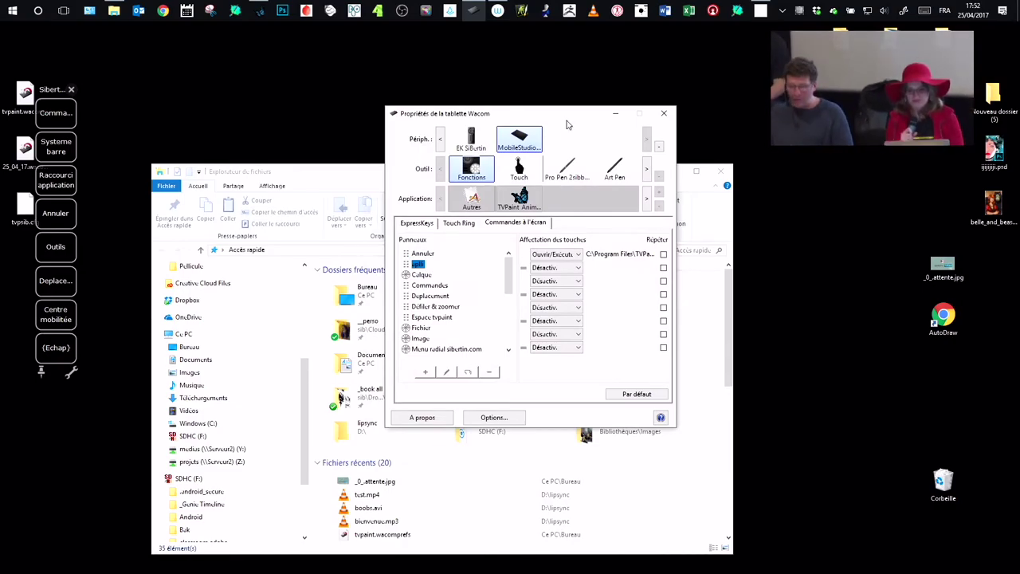
pyautogui.rightClick(288, 198)
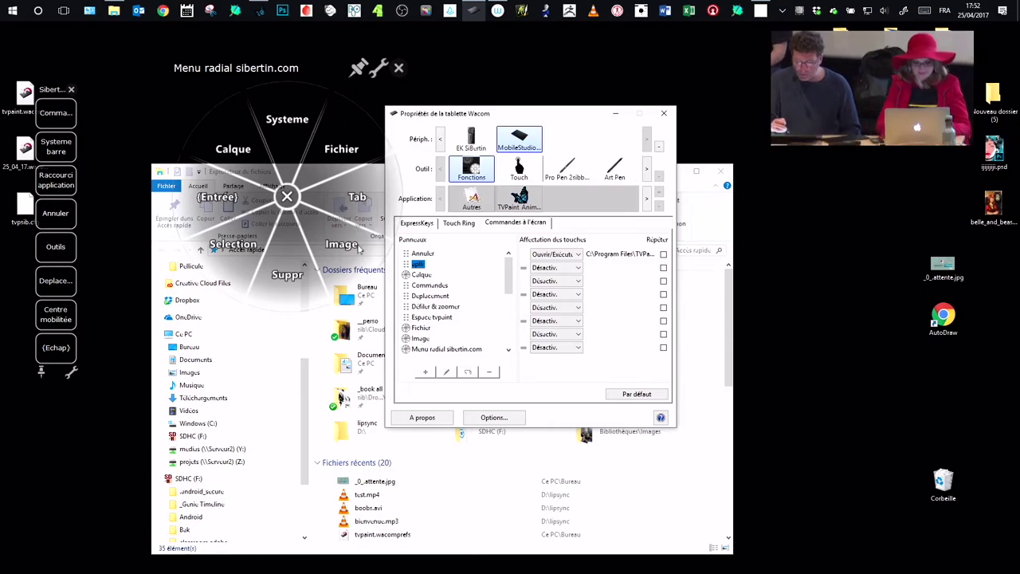
pyautogui.click(319, 157)
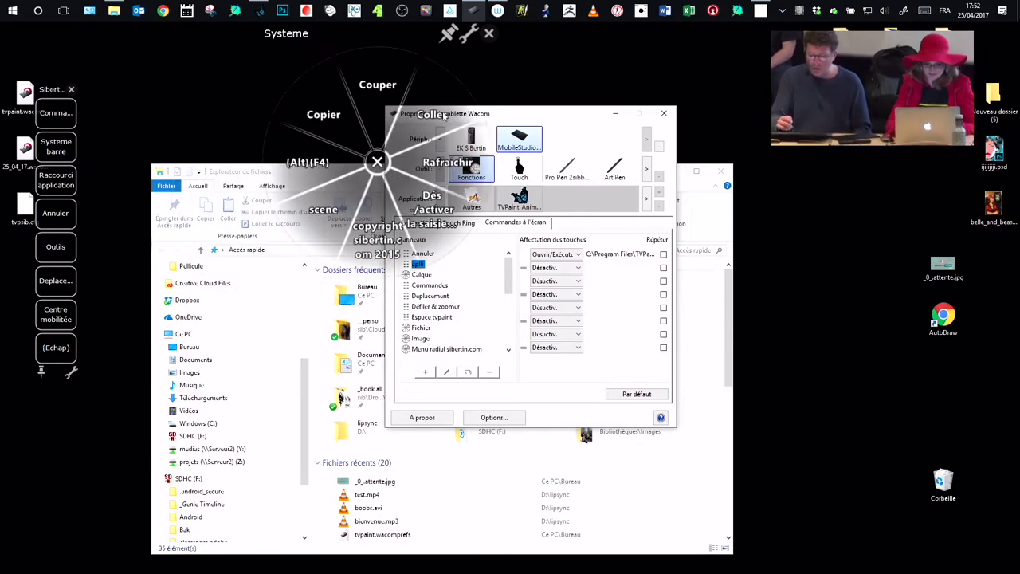
pyautogui.click(380, 162)
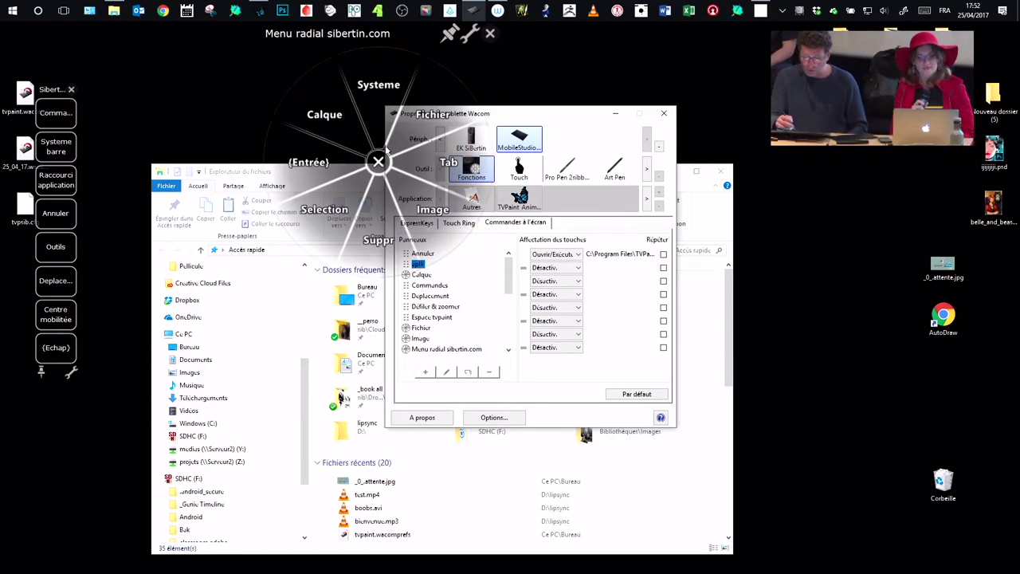
# Check the radial menu's Systeme submenu again, return to the main radial menu and shift it slightly lower over the tablet properties window.
pyautogui.click(399, 103)
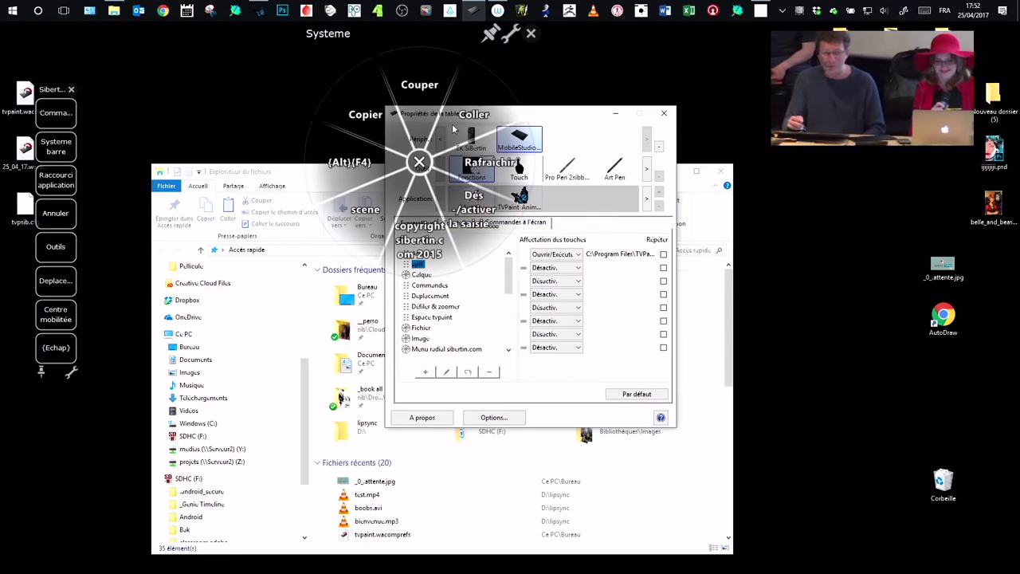
pyautogui.click(419, 164)
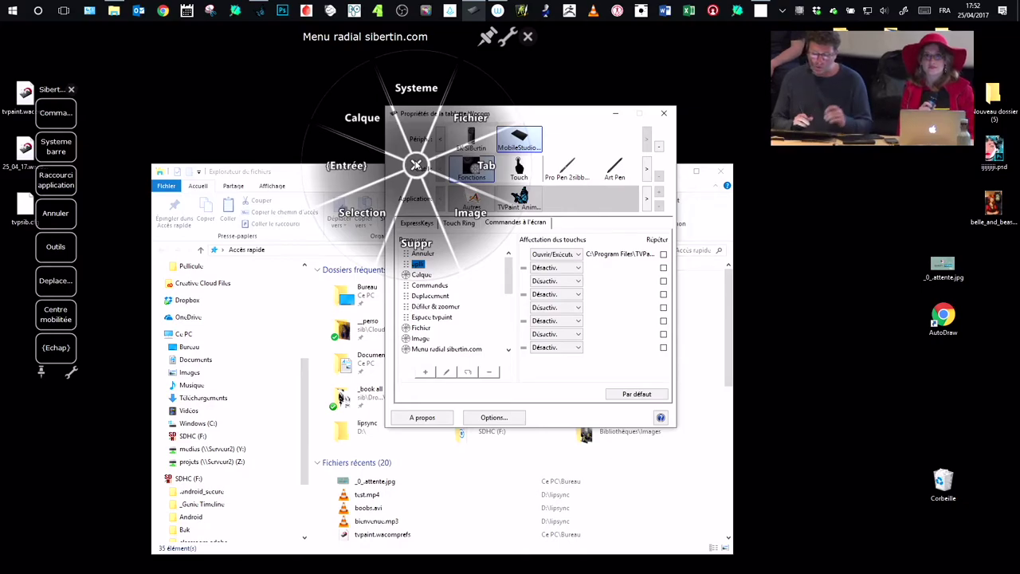
pyautogui.moveTo(446, 37); pyautogui.dragTo(439, 53)
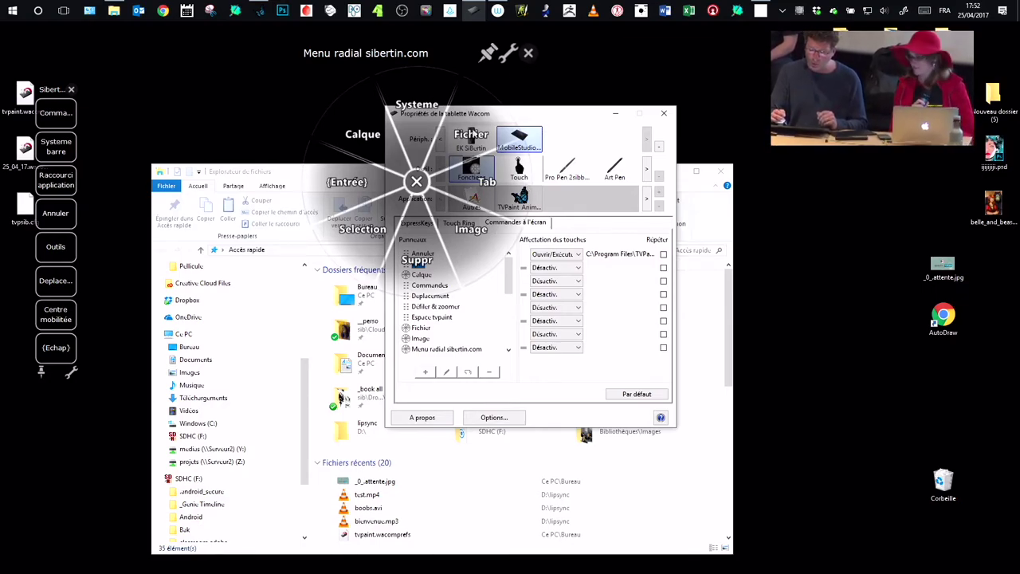
pyautogui.moveTo(431, 57); pyautogui.dragTo(441, 65)
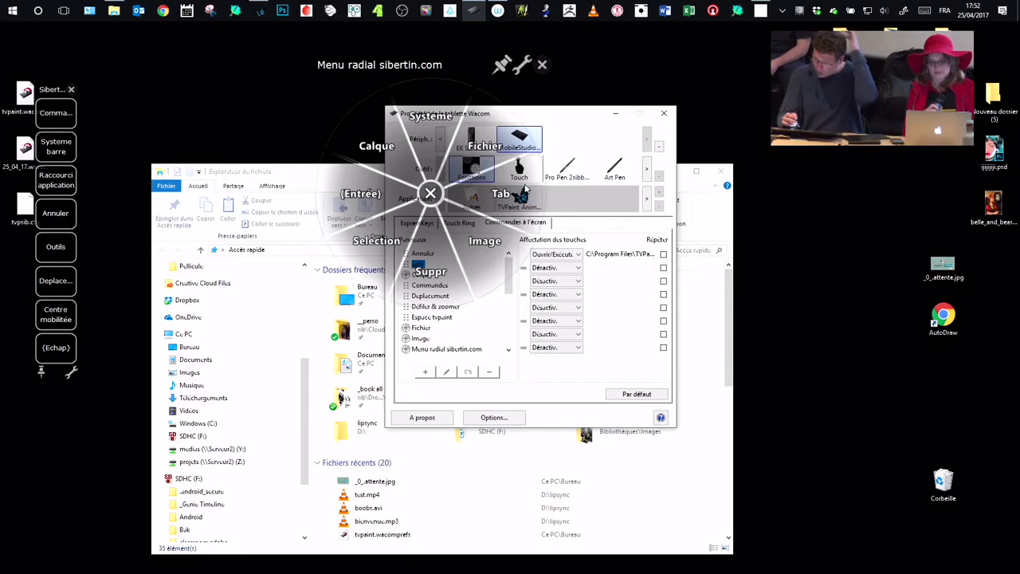
# Browse the radial menu's Image submenu and its nested Zone de travail submenu, and close the radial menu.
pyautogui.click(497, 243)
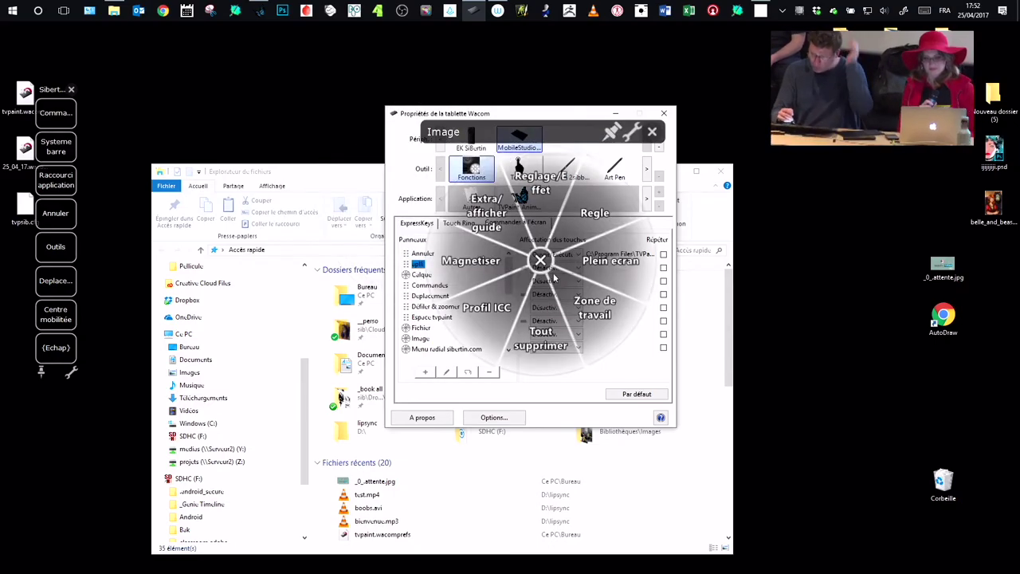
pyautogui.click(595, 308)
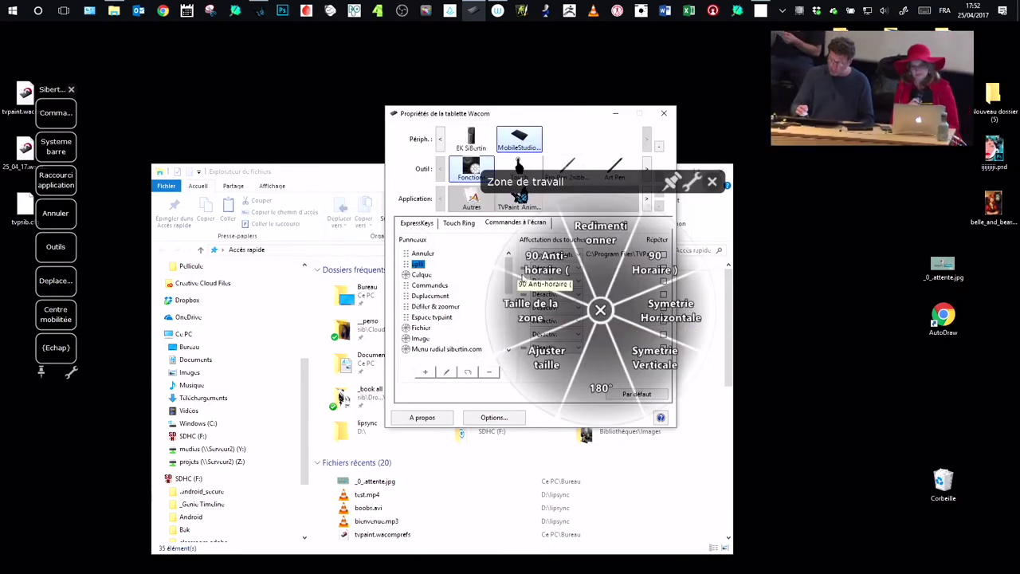
pyautogui.click(711, 183)
pyautogui.click(694, 272)
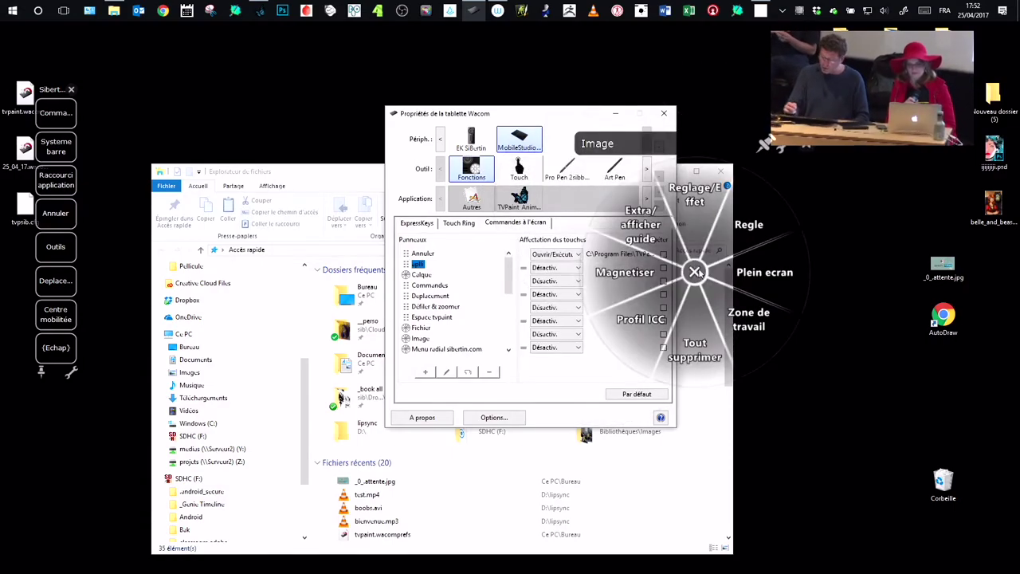
pyautogui.click(808, 146)
# Reposition the tablet properties window and move the main shortcut panel lower on the desktop.
pyautogui.moveTo(506, 113); pyautogui.dragTo(550, 99)
pyautogui.moveTo(56, 95); pyautogui.dragTo(38, 238)
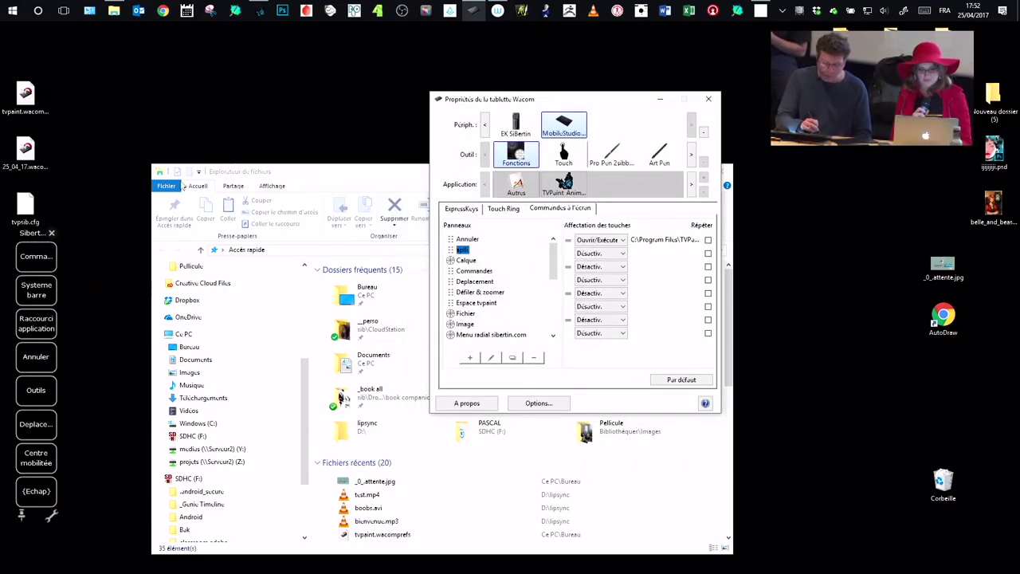
pyautogui.moveTo(561, 102); pyautogui.dragTo(526, 103)
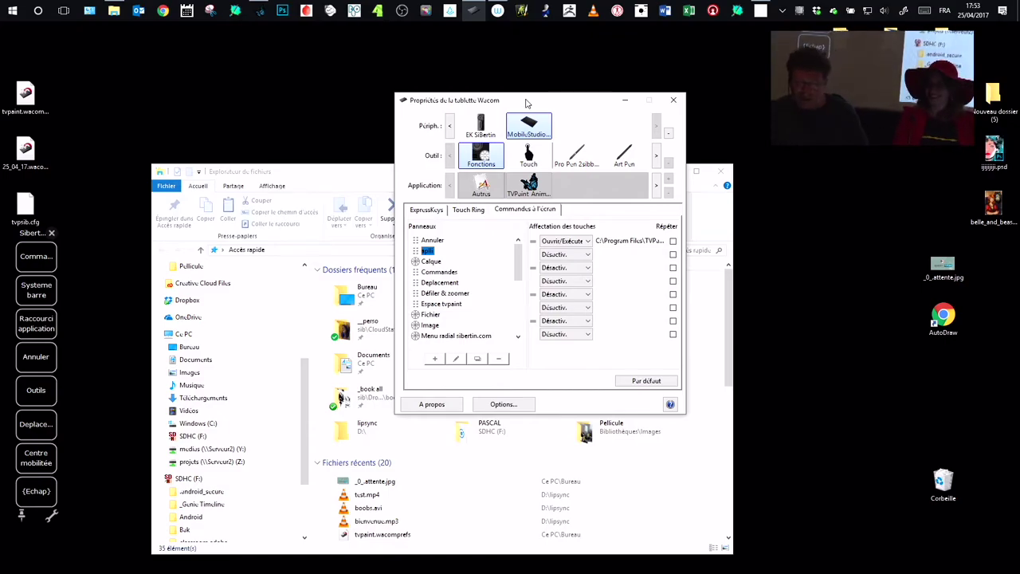
pyautogui.moveTo(558, 104); pyautogui.dragTo(624, 122)
# Bring the File Explorer window forward and dismiss it from the desktop.
pyautogui.hotkey('alt', 'Tab')
pyautogui.moveTo(598, 177); pyautogui.dragTo(579, 112)
pyautogui.click(746, 127)
# Move the main shortcut panel back up near the desktop icons and place the tablet properties window lower on the empty desktop.
pyautogui.moveTo(39, 232); pyautogui.dragTo(41, 86)
pyautogui.moveTo(568, 119); pyautogui.dragTo(552, 126)
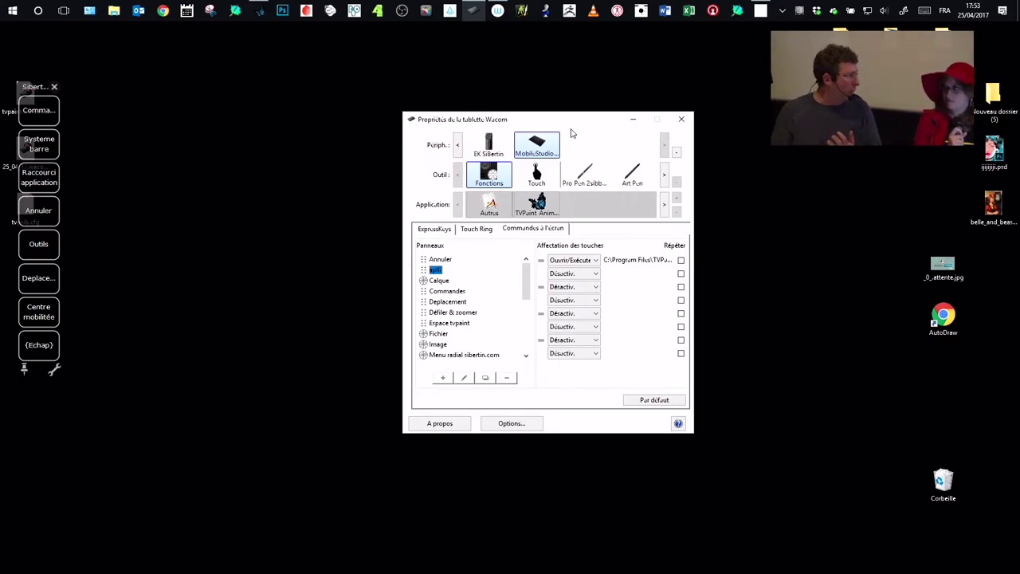
pyautogui.moveTo(548, 121); pyautogui.dragTo(469, 194)
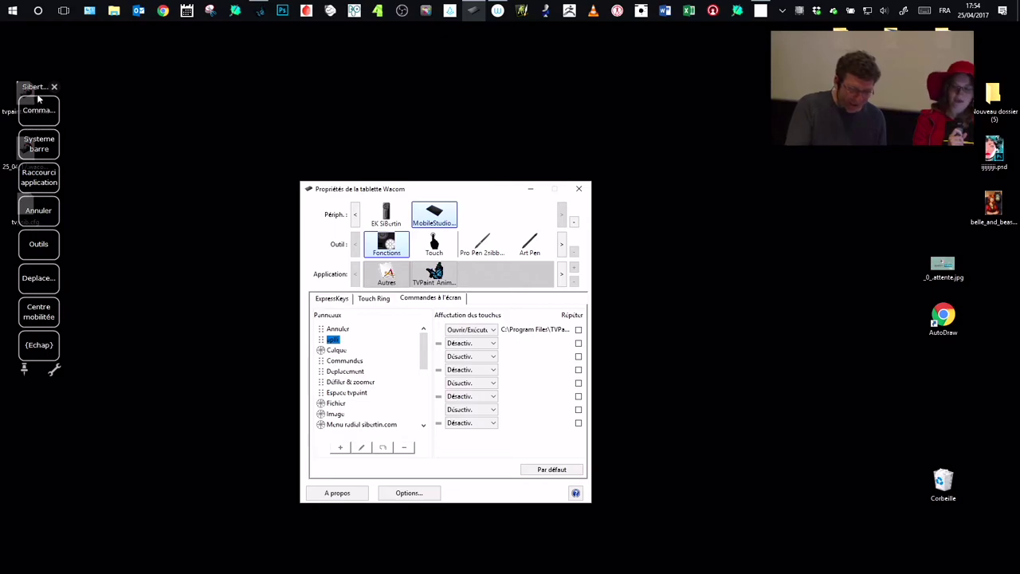
pyautogui.moveTo(37, 91); pyautogui.dragTo(69, 103)
pyautogui.moveTo(461, 201); pyautogui.dragTo(478, 193)
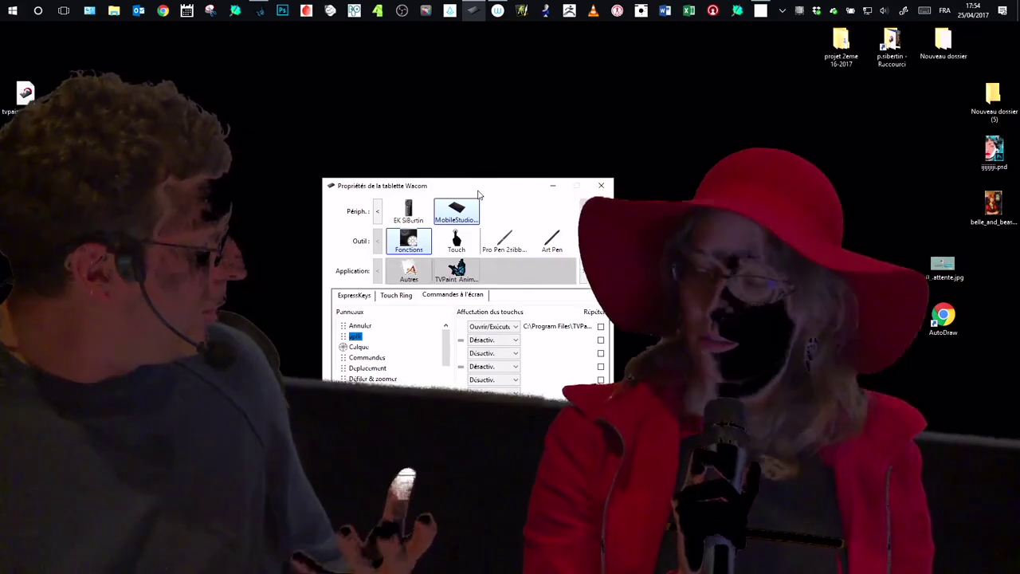
# Switch to TVPaint Animation, closing the main shortcut panel and postponing the project save reminder.
pyautogui.click(259, 11)
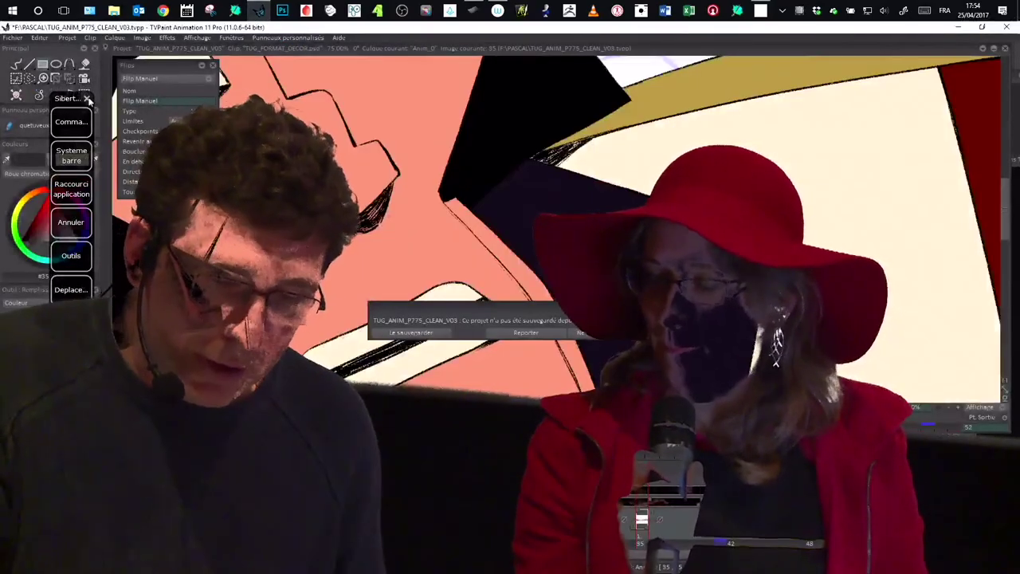
pyautogui.click(88, 98)
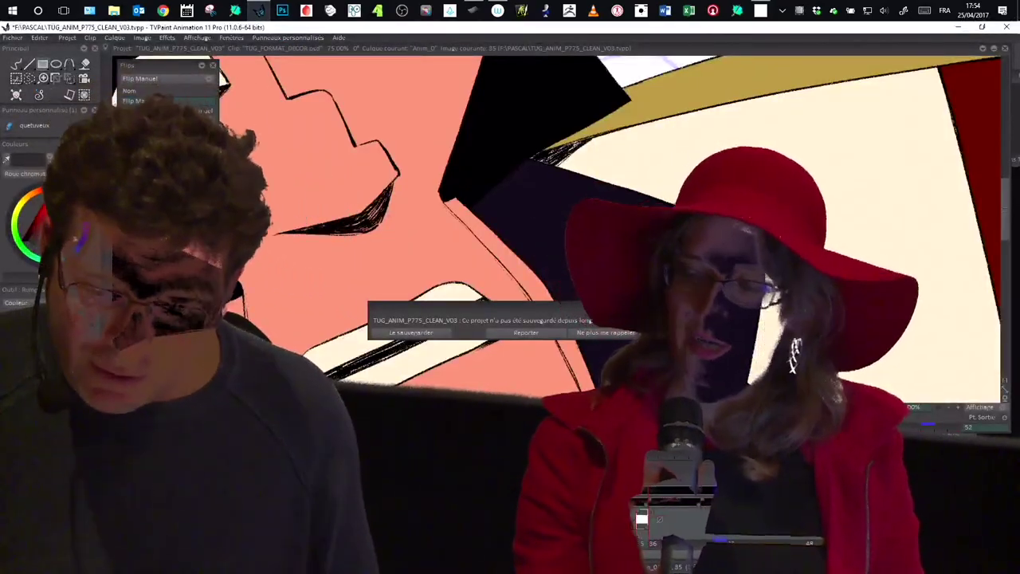
pyautogui.click(499, 332)
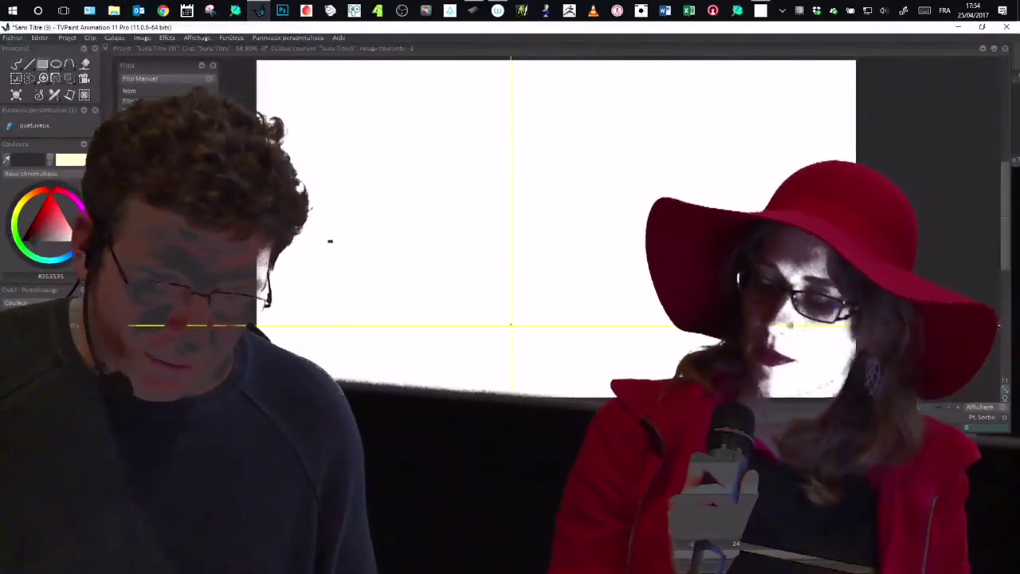
# Dismiss the new project dialog and draw a row of small dark filled rectangles across the middle of the Sans Titre (3) canvas.
pyautogui.hotkey('ctrl', 'n')
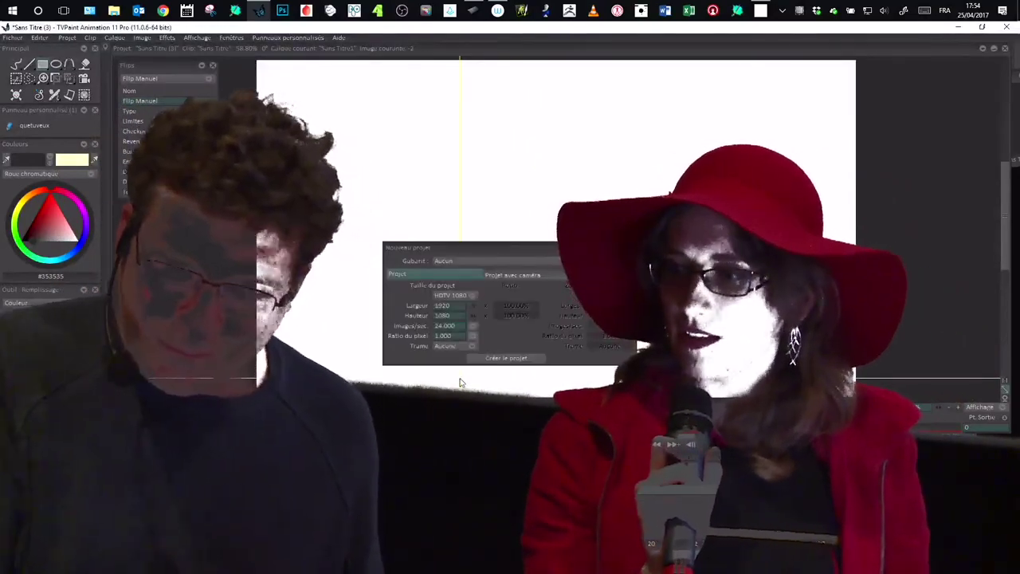
pyautogui.click(632, 247)
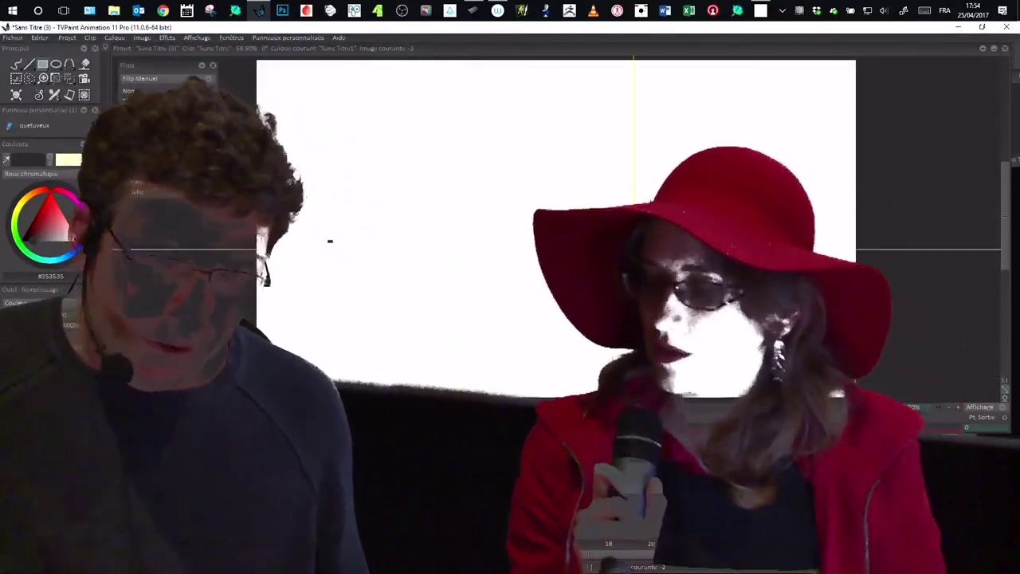
pyautogui.moveTo(399, 215); pyautogui.dragTo(438, 263)
pyautogui.moveTo(431, 228)
pyautogui.mouseDown()
pyautogui.moveTo(440, 259)
pyautogui.moveTo(468, 255)
pyautogui.mouseUp()
pyautogui.moveTo(496, 231)
pyautogui.mouseDown()
pyautogui.moveTo(505, 247)
pyautogui.moveTo(554, 244)
pyautogui.mouseUp()
pyautogui.moveTo(587, 235); pyautogui.dragTo(596, 250)
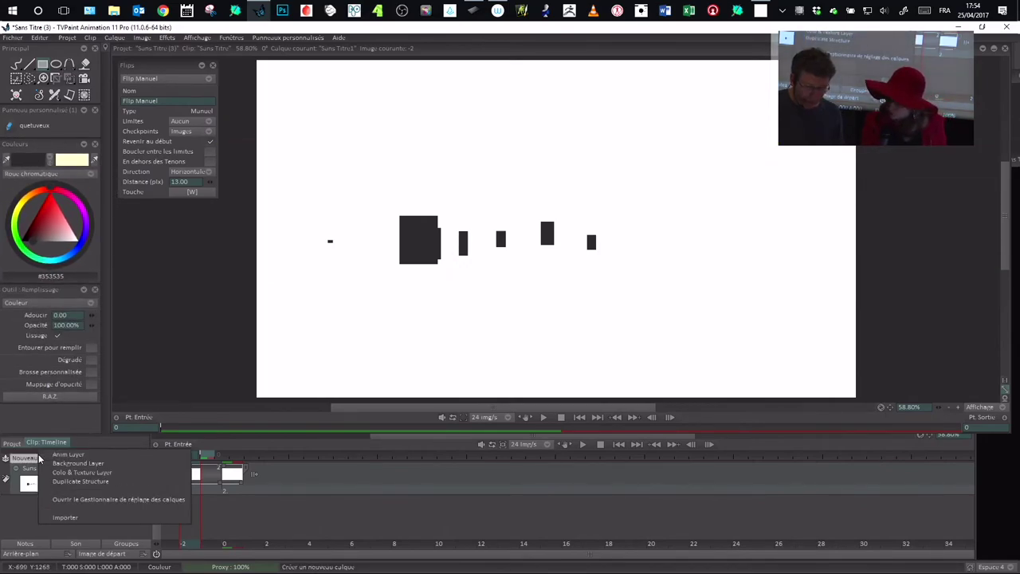
# Open the layer settings manager (Gestionnaire de réglage des calques), view its preset list and cancel the manager.
pyautogui.click(119, 499)
pyautogui.moveTo(478, 198); pyautogui.dragTo(361, 133)
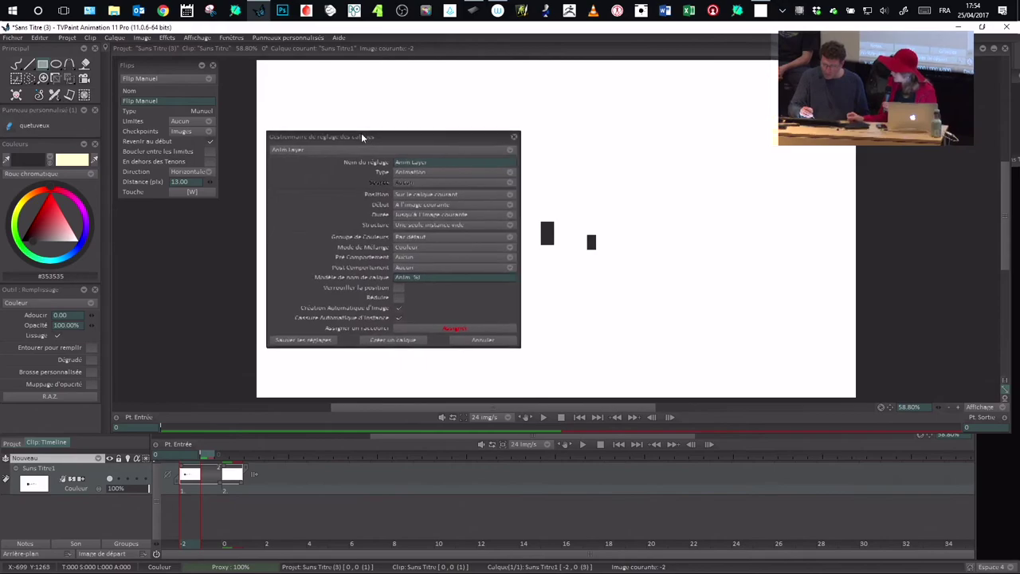
pyautogui.click(494, 152)
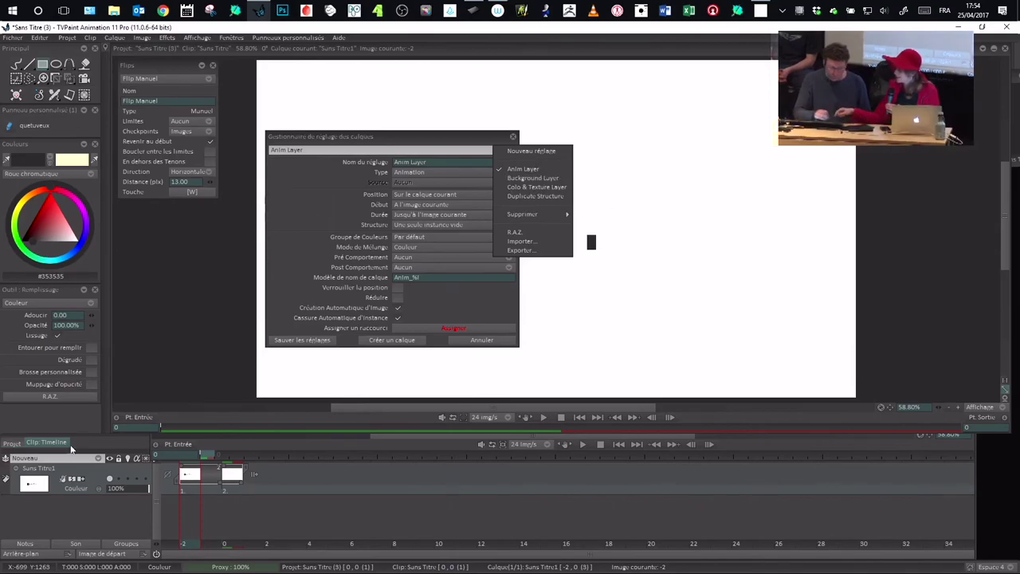
pyautogui.click(71, 459)
pyautogui.click(482, 340)
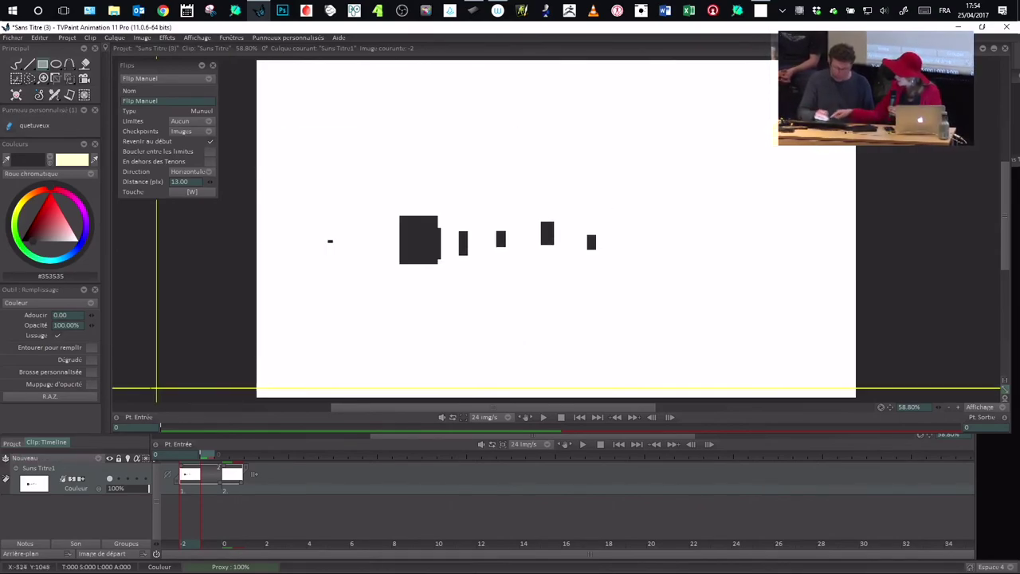
# Reopen the layer settings manager from the new layer options and examine the Anim Layer preset's settings, including its shortcut assignment.
pyautogui.click(68, 459)
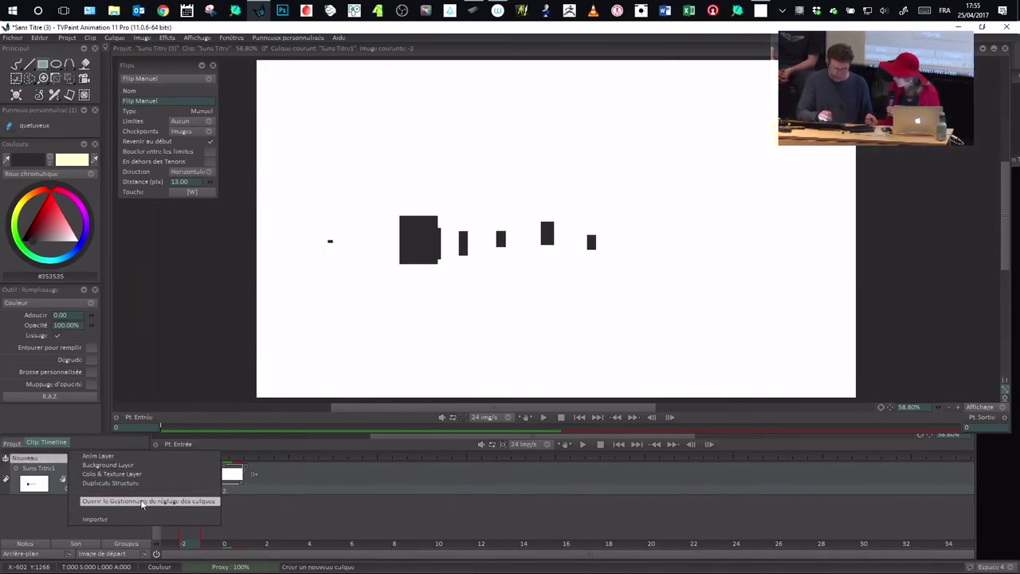
pyautogui.click(189, 500)
pyautogui.moveTo(502, 200); pyautogui.dragTo(444, 168)
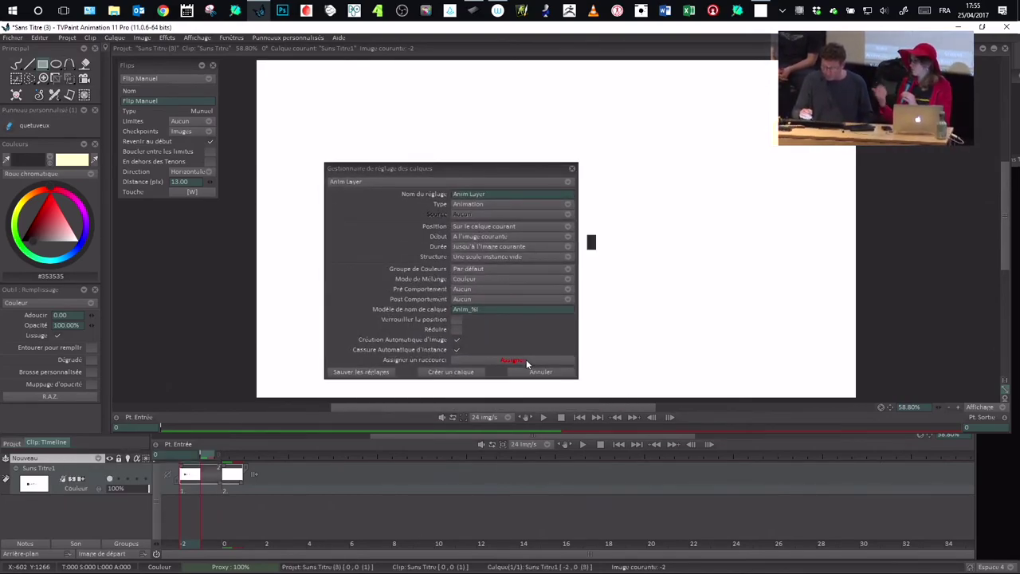
pyautogui.moveTo(502, 172); pyautogui.dragTo(497, 168)
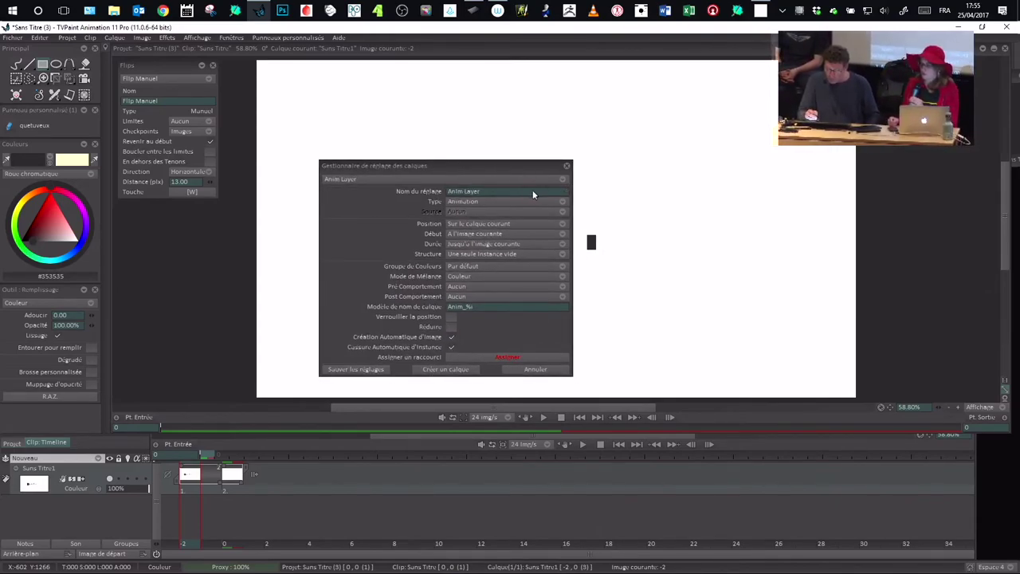
pyautogui.moveTo(522, 164); pyautogui.dragTo(514, 167)
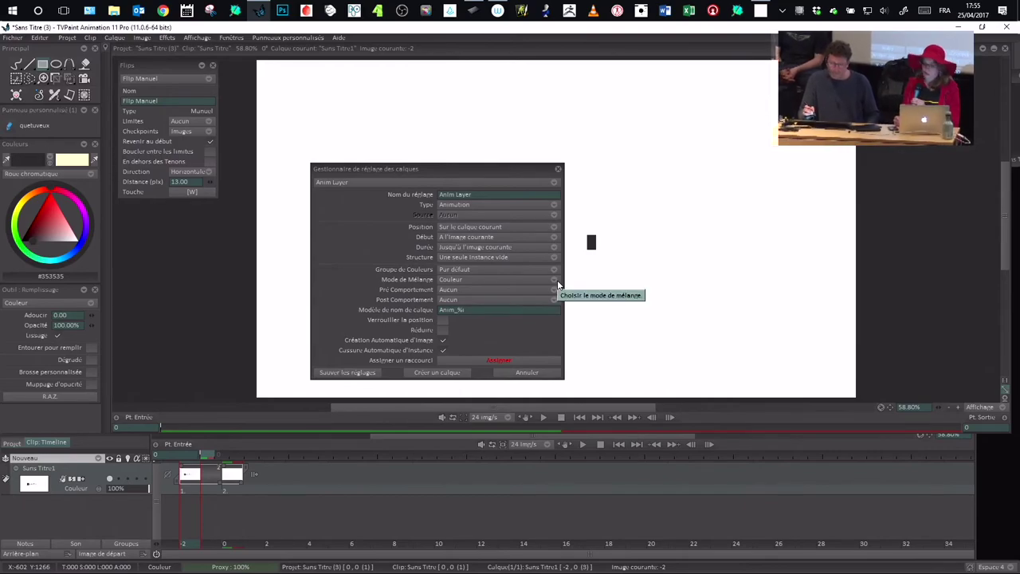
# Open the radial menu over the canvas, look through its Calque, Fichier and Special submenus, and close it.
pyautogui.rightClick(629, 226)
pyautogui.click(595, 170)
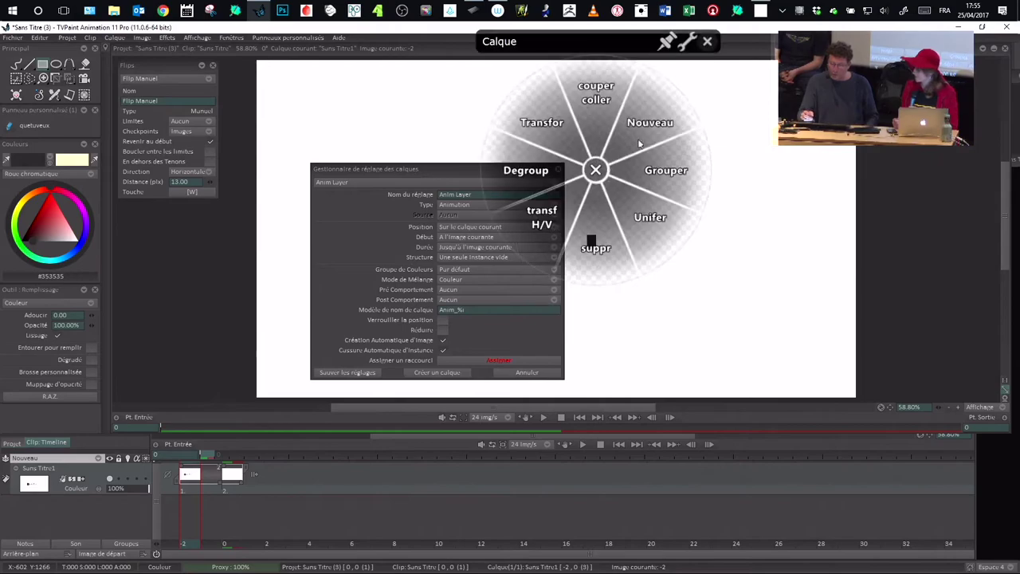
pyautogui.click(595, 169)
pyautogui.rightClick(683, 154)
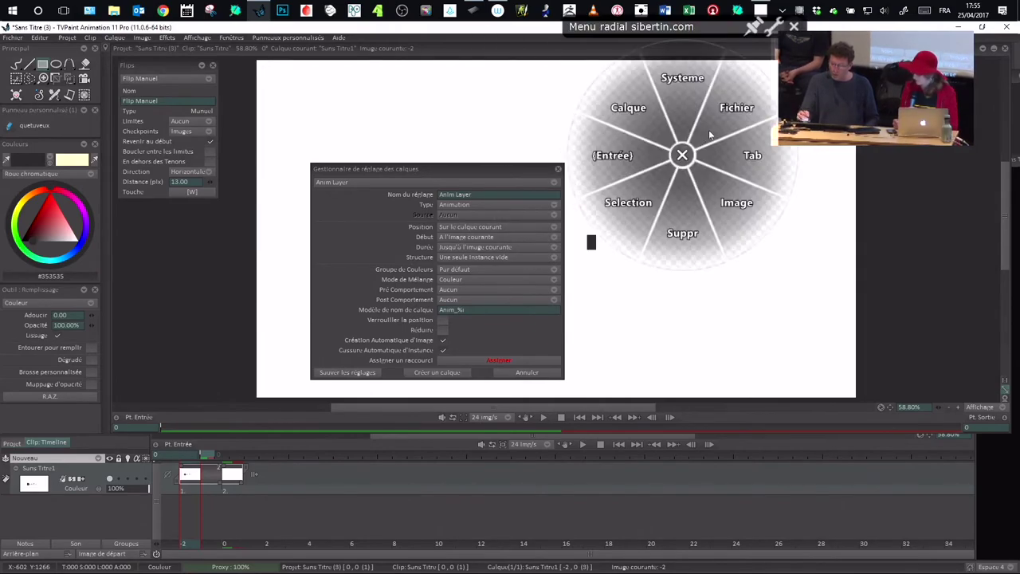
pyautogui.click(735, 107)
pyautogui.click(812, 211)
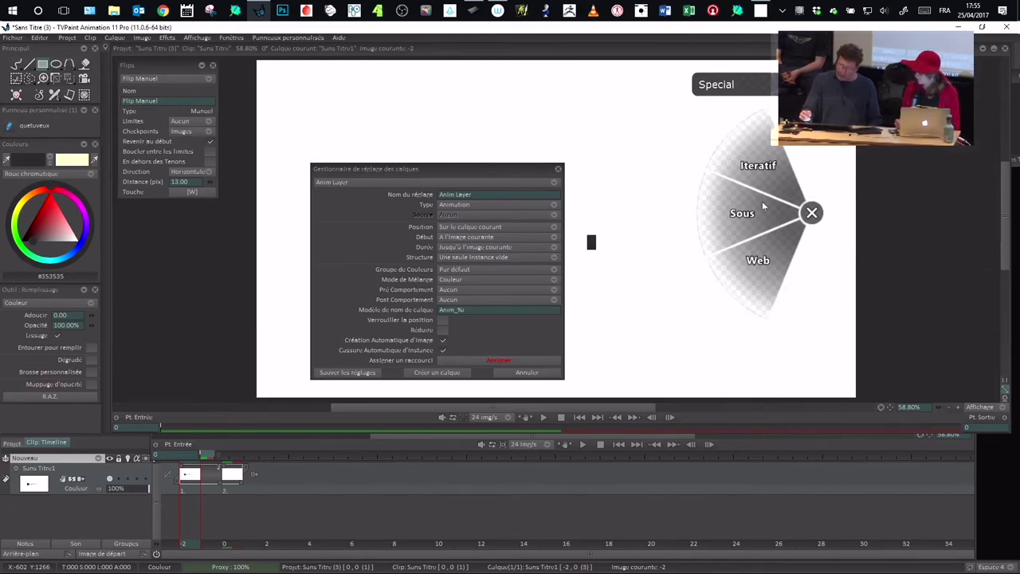
pyautogui.click(811, 213)
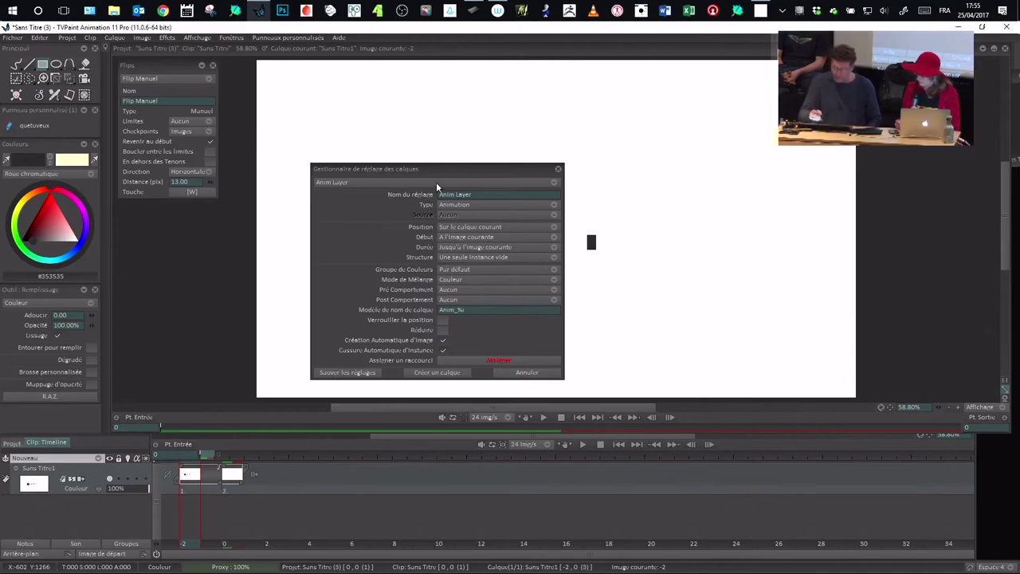
# Close the layer settings manager and look into the Editer commands.
pyautogui.moveTo(440, 176); pyautogui.dragTo(455, 176)
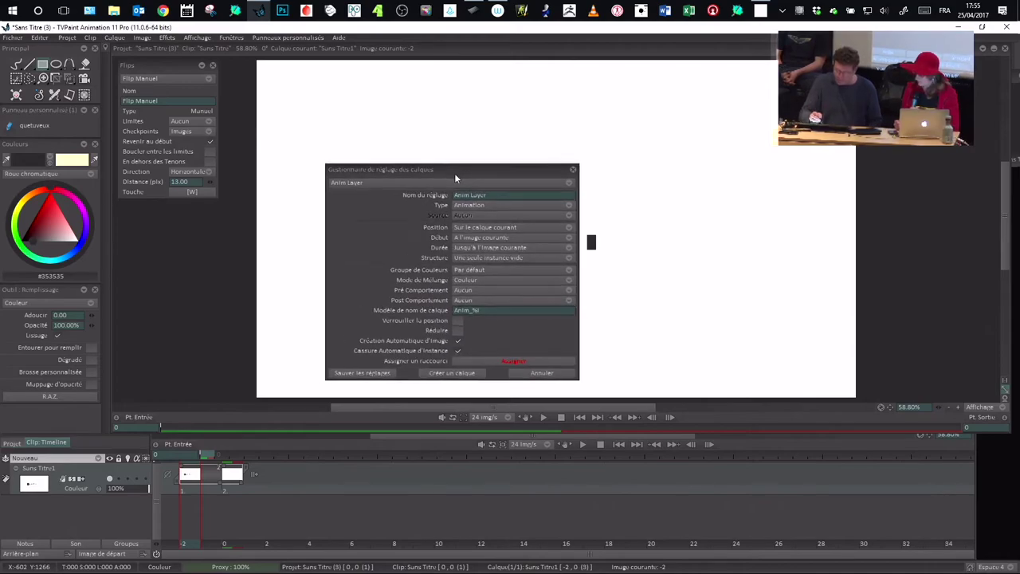
pyautogui.click(573, 170)
pyautogui.click(39, 38)
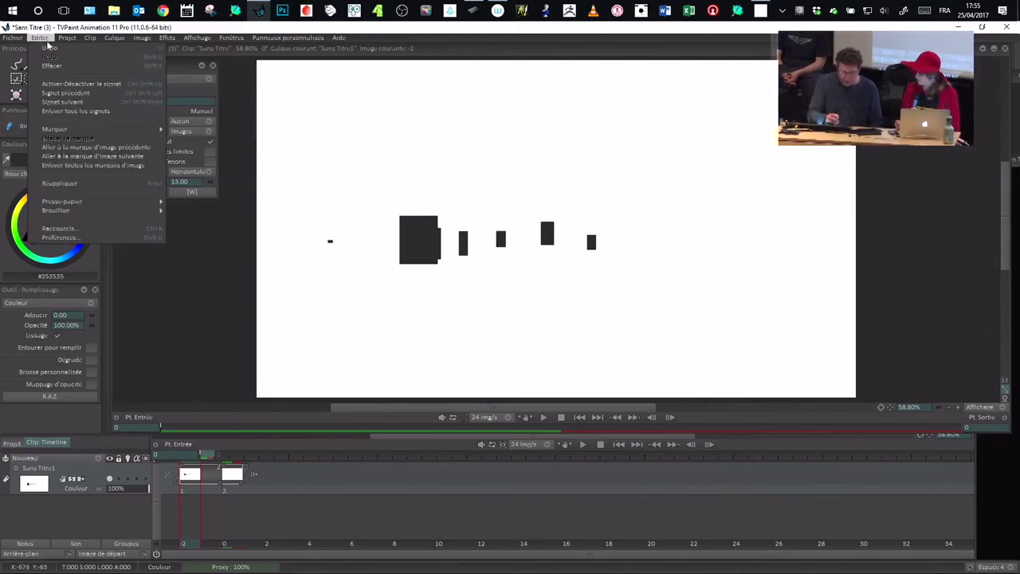
# Open the layer settings manager, view the preset export (Exporter) save dialog, cancel the export and close the manager.
pyautogui.click(57, 460)
pyautogui.click(55, 458)
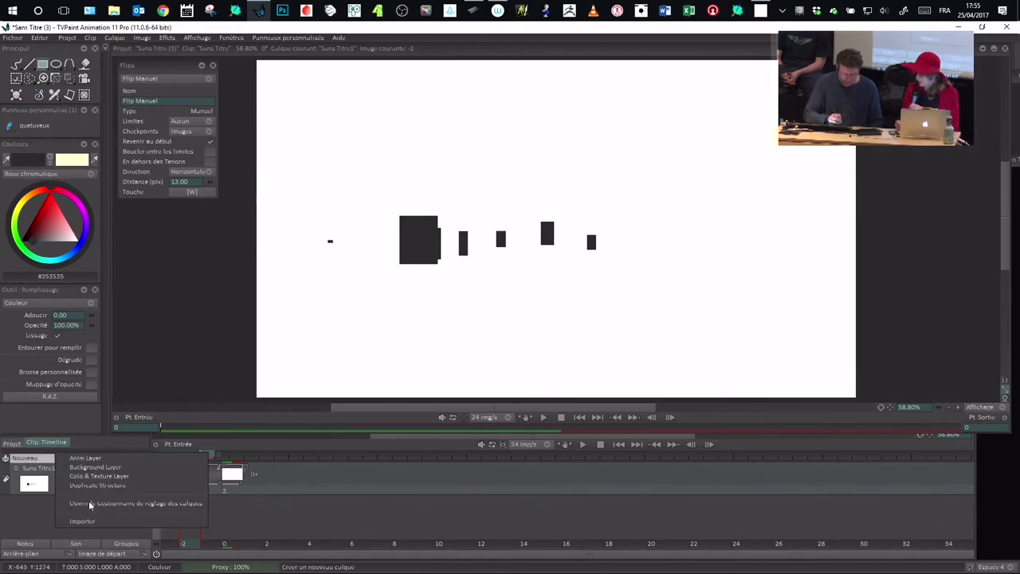
pyautogui.click(122, 487)
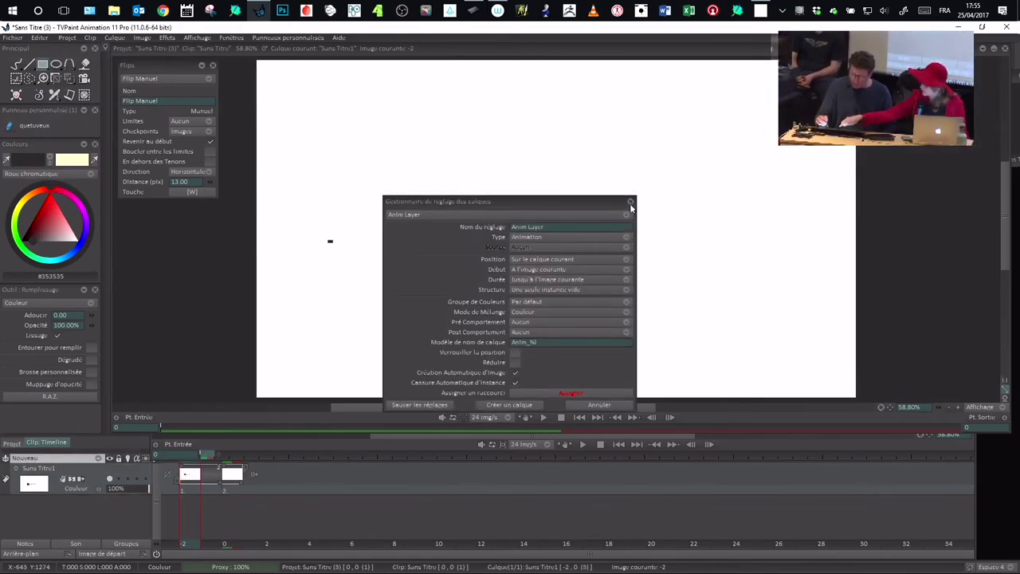
pyautogui.click(452, 216)
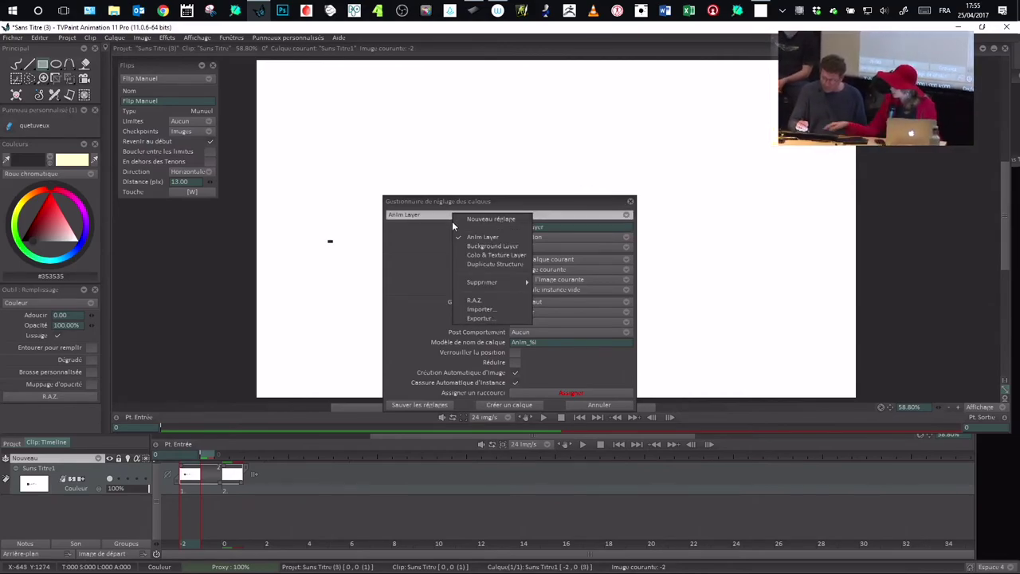
pyautogui.click(500, 320)
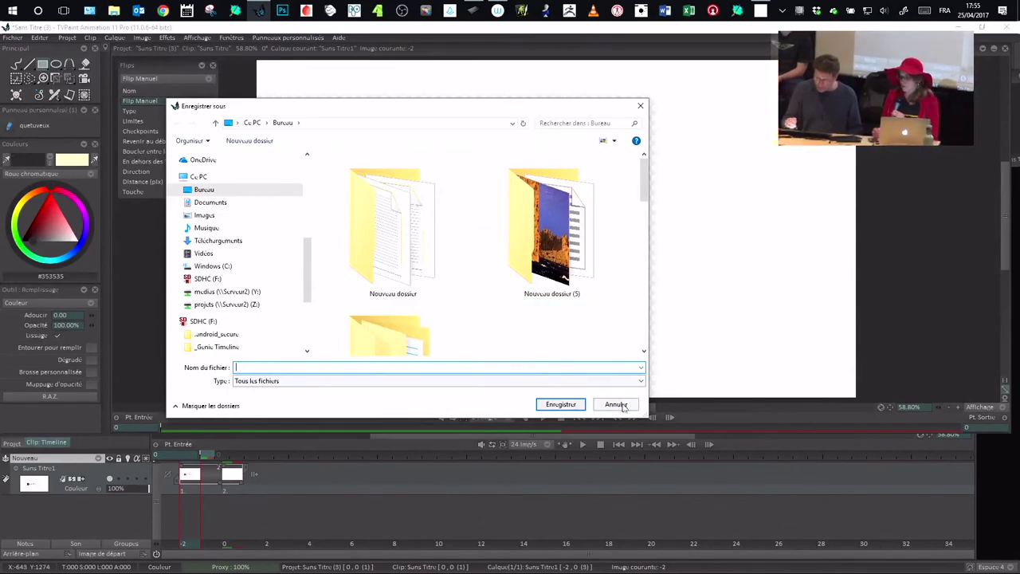
pyautogui.click(616, 405)
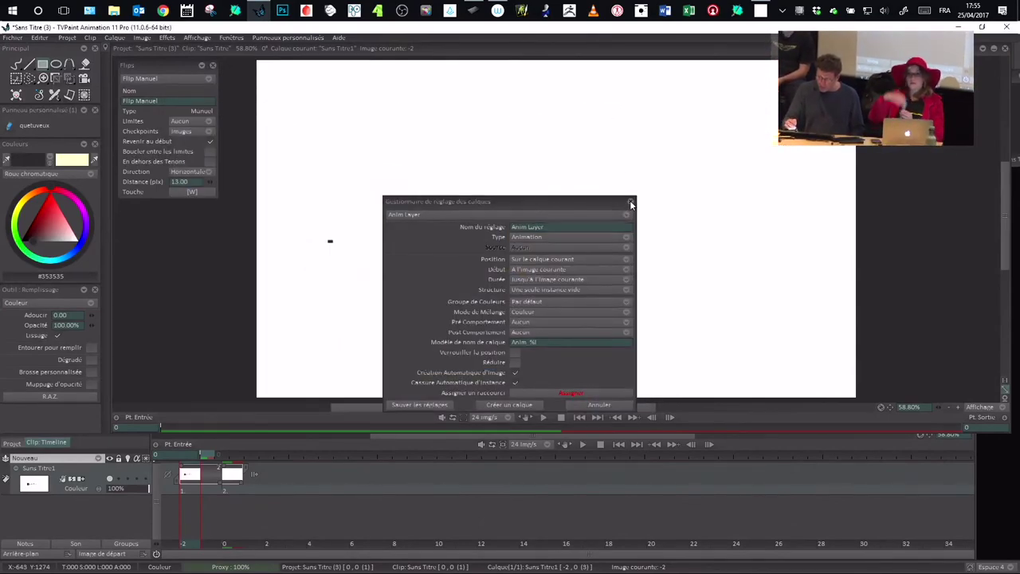
pyautogui.click(631, 203)
# Open the keyboard shortcut configuration (Raccourcis), examine its options for loading, saving and exporting shortcut sets, and cancel it.
pyautogui.click(39, 37)
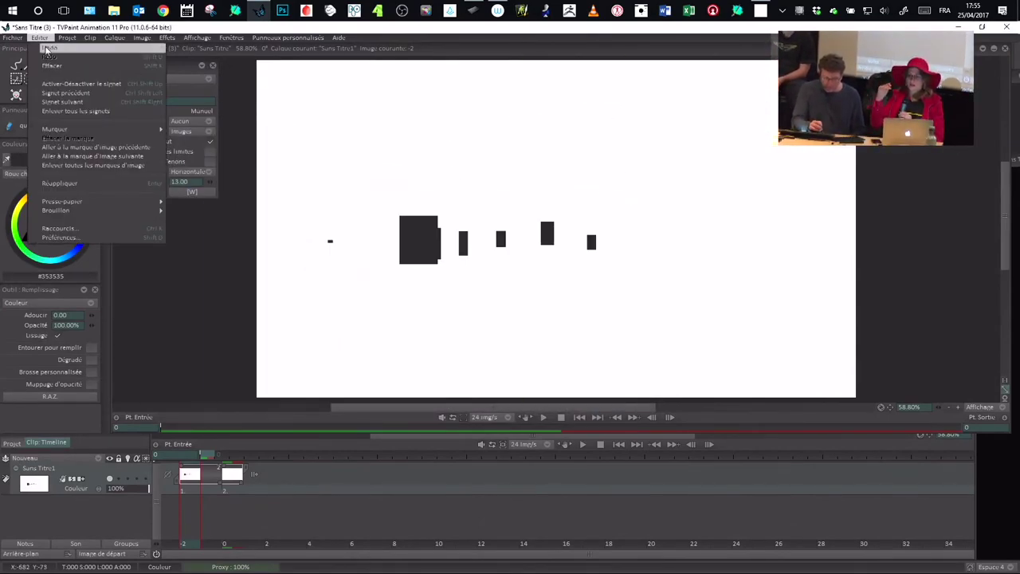
pyautogui.click(92, 229)
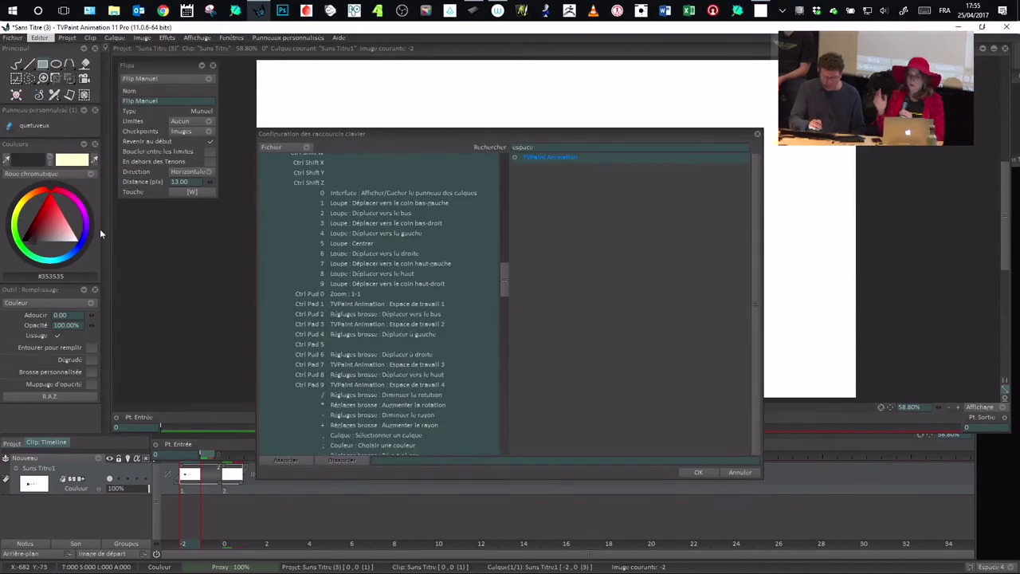
pyautogui.click(306, 147)
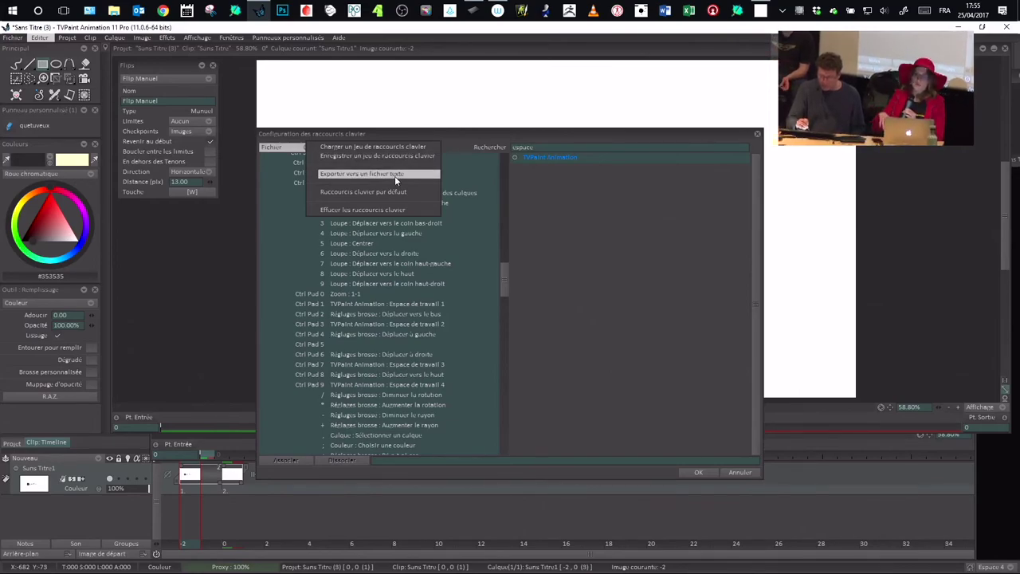
pyautogui.click(391, 135)
pyautogui.click(307, 149)
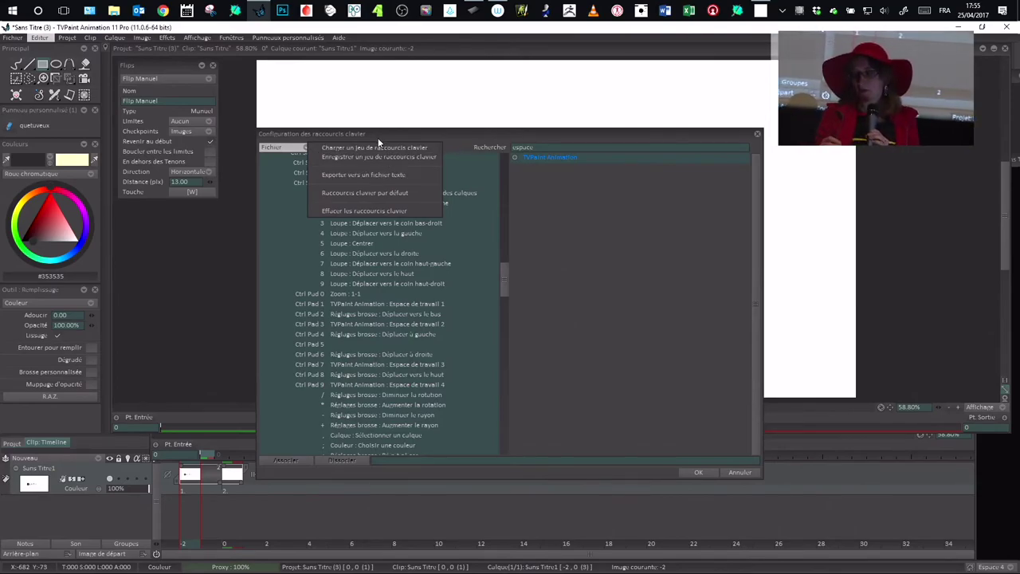
pyautogui.click(443, 135)
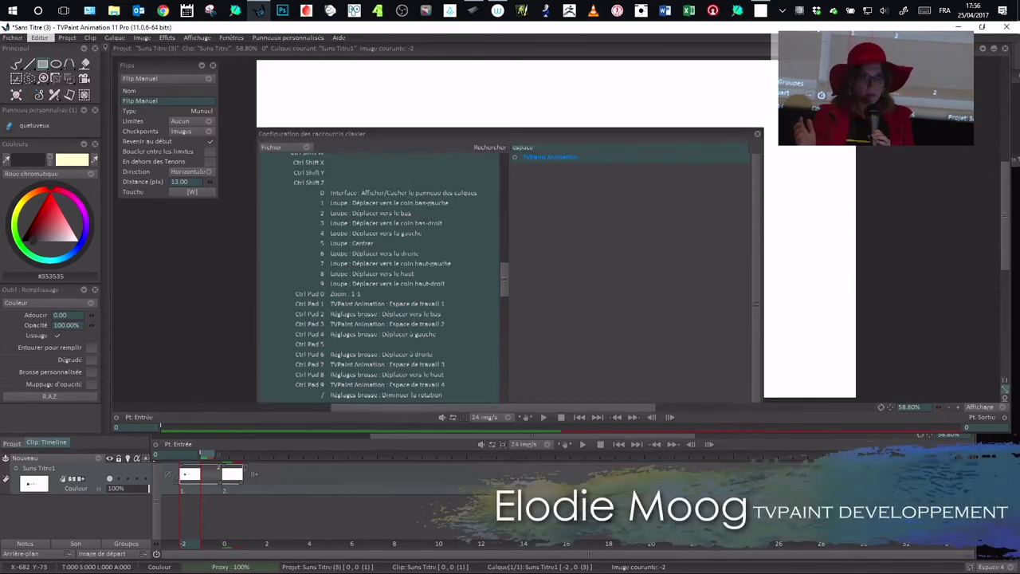
pyautogui.click(741, 470)
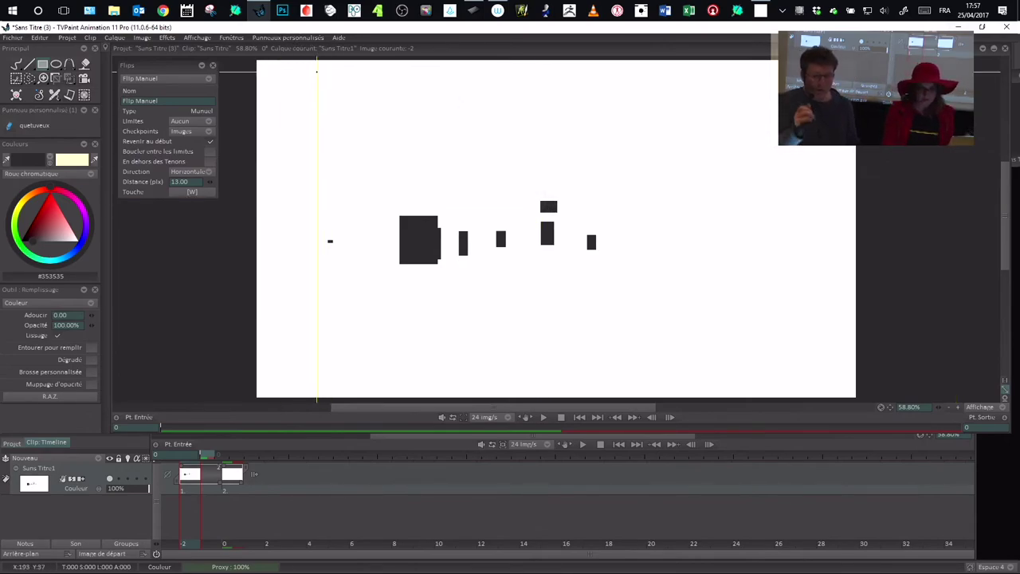
# Create a new custom panel (Nouveau panneau personnalisé) and place it over the canvas, above the large dark rectangle.
pyautogui.click(294, 39)
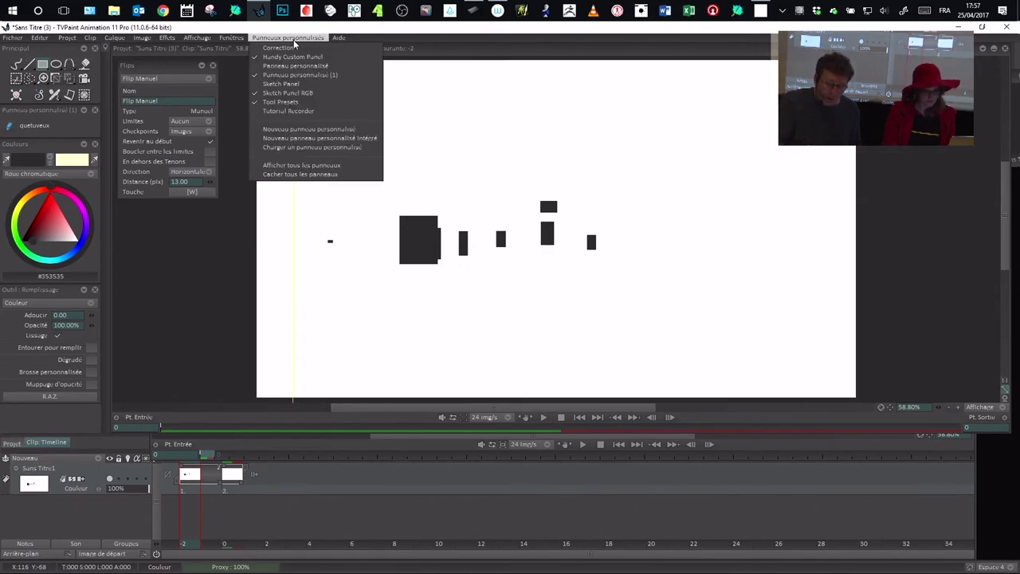
pyautogui.click(314, 130)
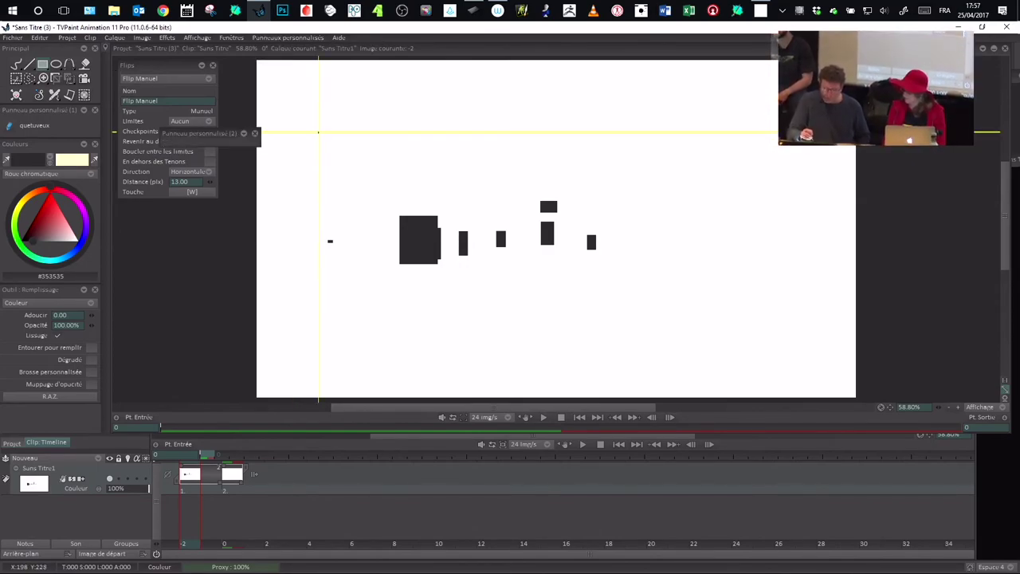
pyautogui.moveTo(205, 135); pyautogui.dragTo(399, 166)
# Start a new action for the custom panel and view the command types available for its action list.
pyautogui.rightClick(399, 166)
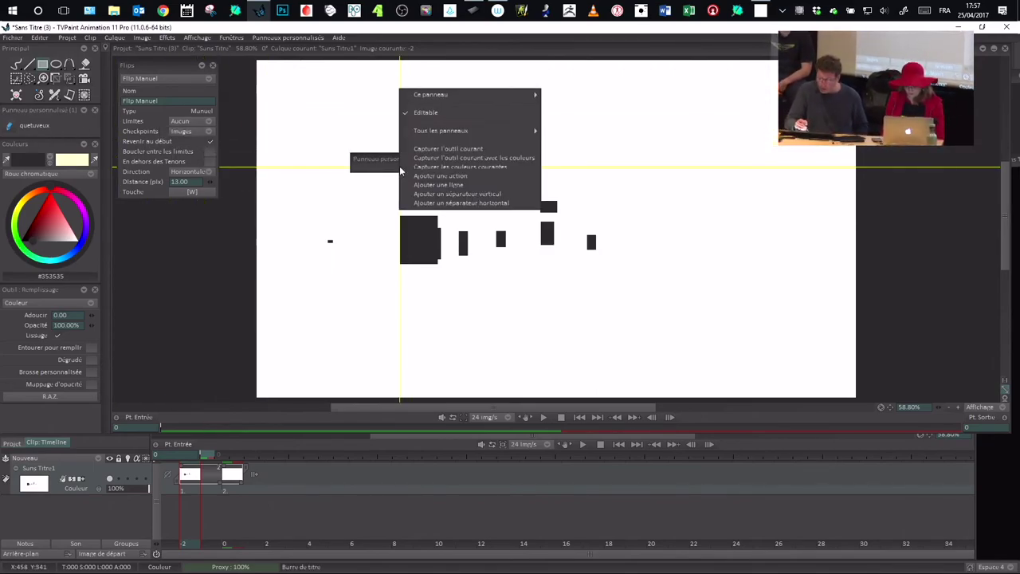
pyautogui.click(478, 177)
pyautogui.moveTo(472, 183); pyautogui.dragTo(396, 186)
pyautogui.rightClick(391, 247)
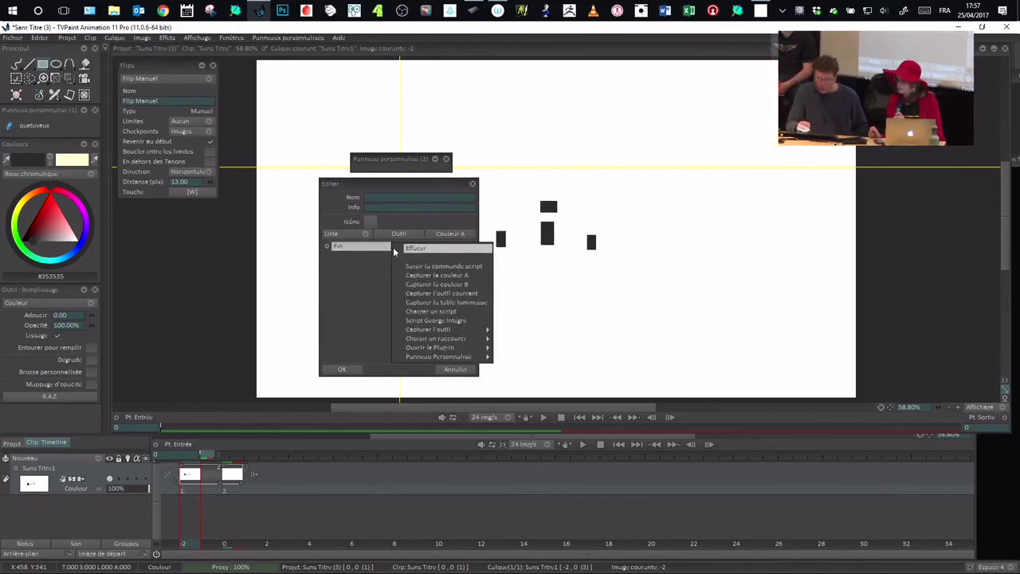
pyautogui.click(340, 254)
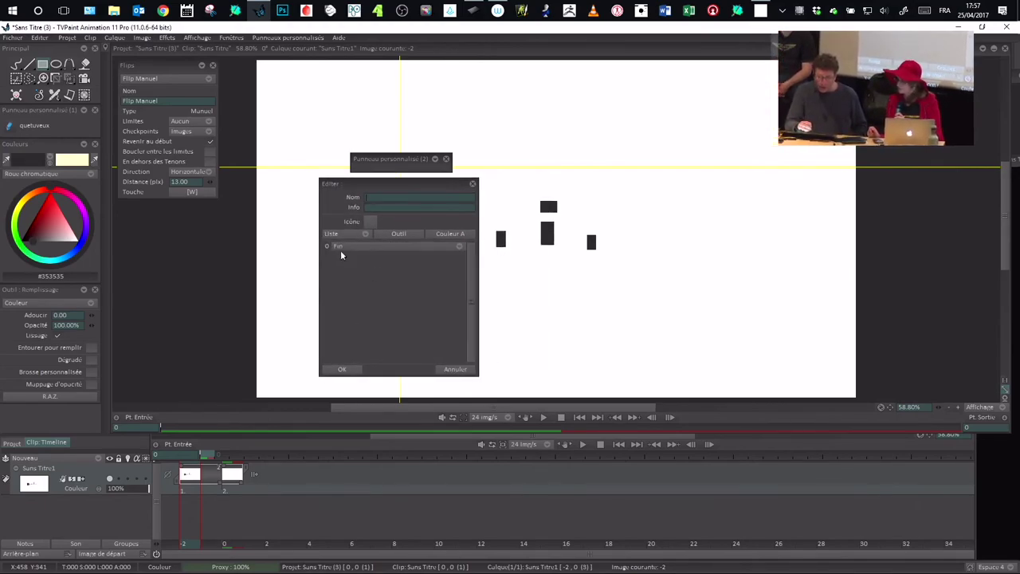
# Look through the action's plug-in options and the Outils and Calque categories under Choisir un raccourci, and cancel the new action.
pyautogui.rightClick(407, 247)
pyautogui.moveTo(482, 330)
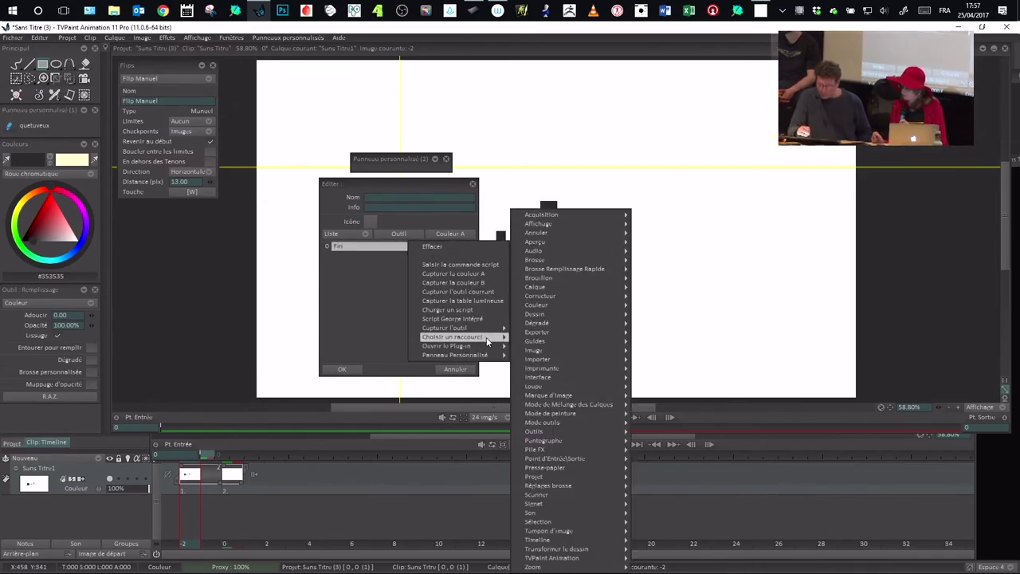
pyautogui.moveTo(544, 341)
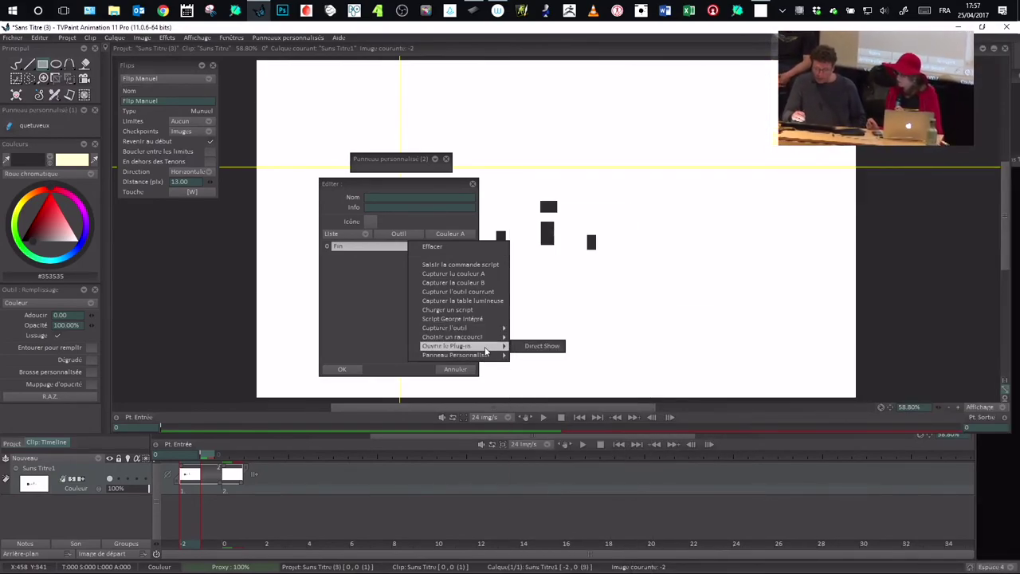
pyautogui.moveTo(554, 431)
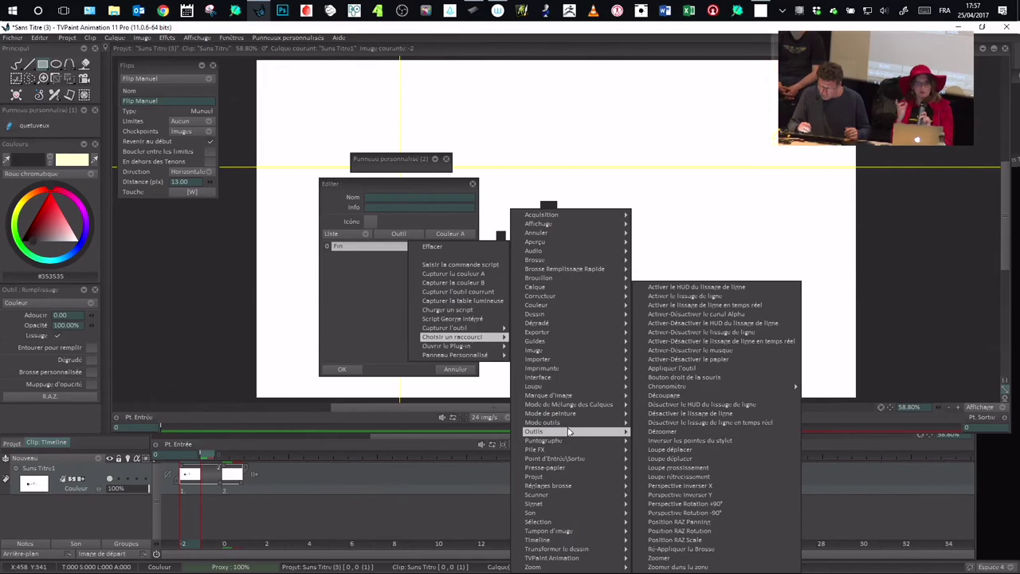
pyautogui.moveTo(568, 293)
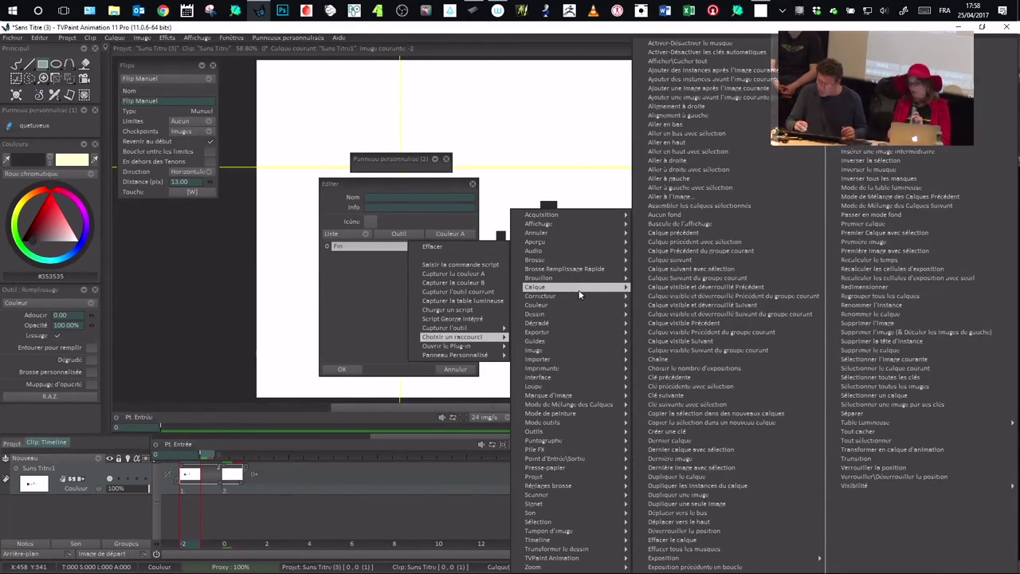
pyautogui.click(777, 341)
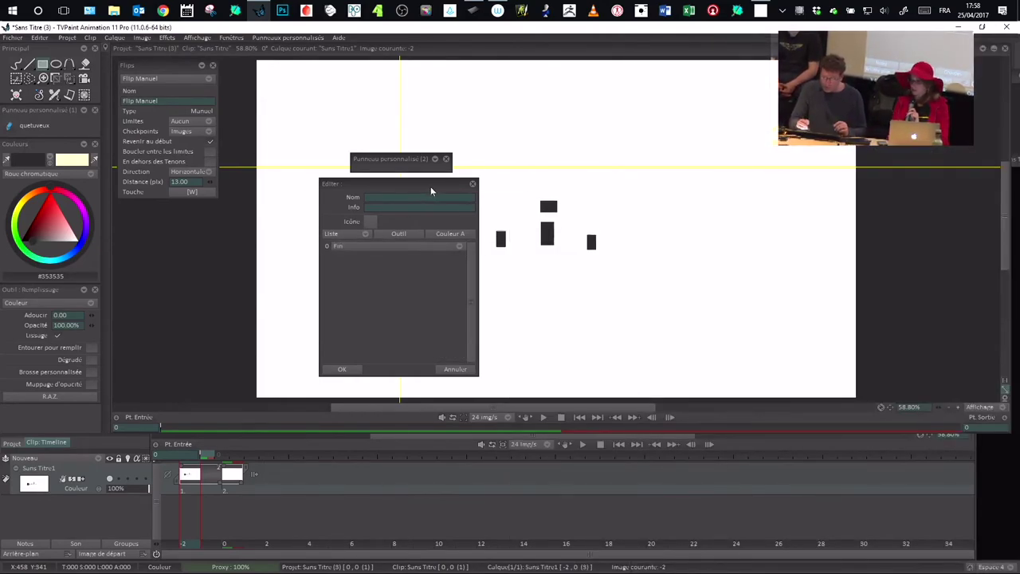
pyautogui.moveTo(438, 189); pyautogui.dragTo(463, 195)
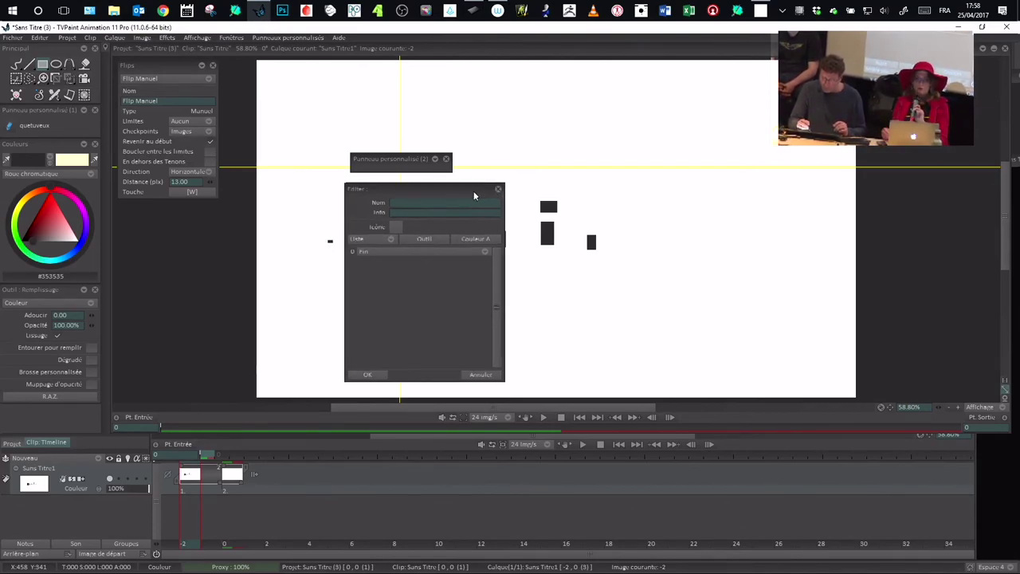
pyautogui.moveTo(473, 195); pyautogui.dragTo(480, 195)
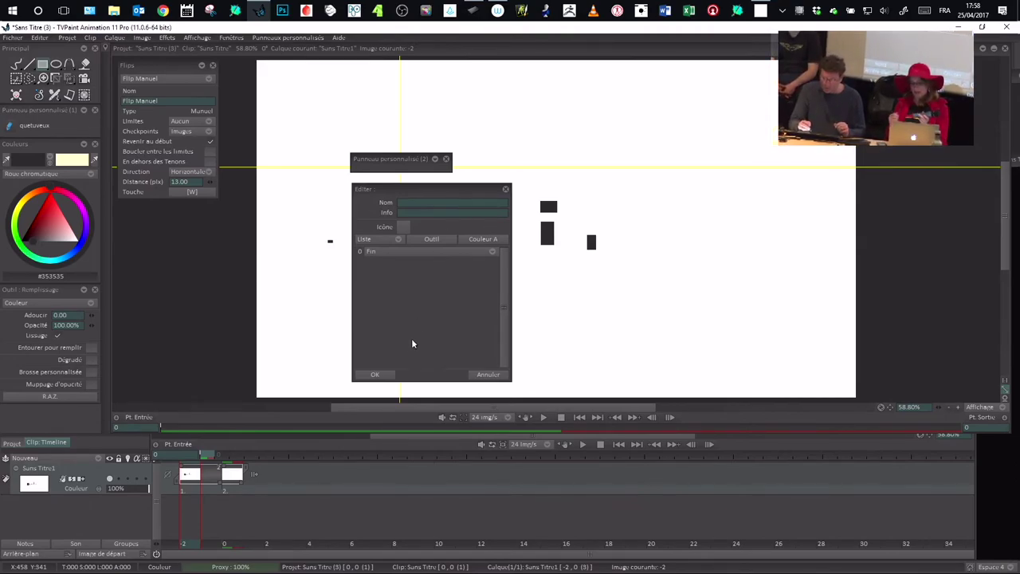
pyautogui.click(489, 374)
# Examine the custom panel's own options (Ce panneau), including the TVPX export and project embedding, without applying any.
pyautogui.moveTo(391, 162); pyautogui.dragTo(400, 162)
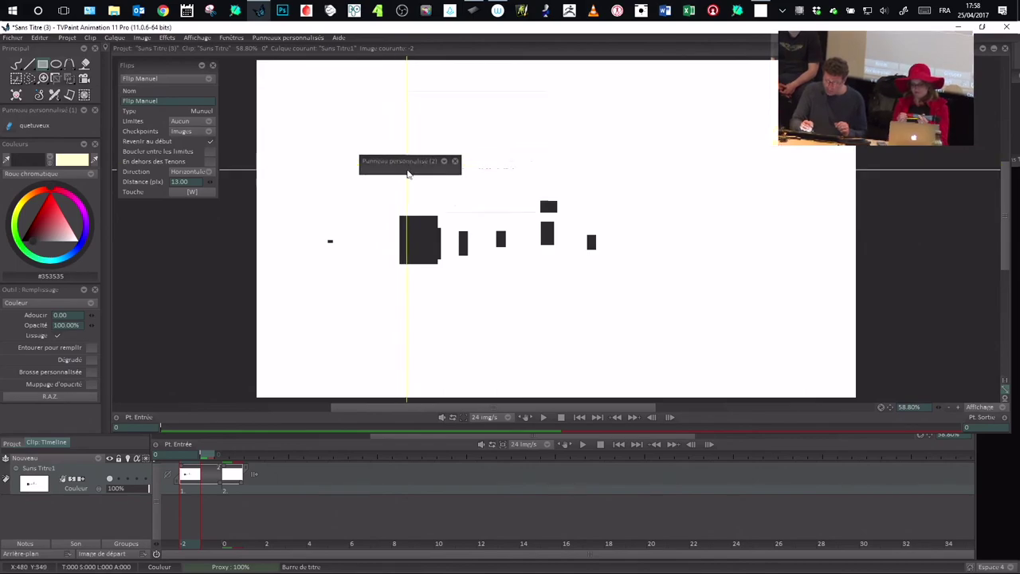
pyautogui.rightClick(409, 169)
pyautogui.moveTo(525, 136)
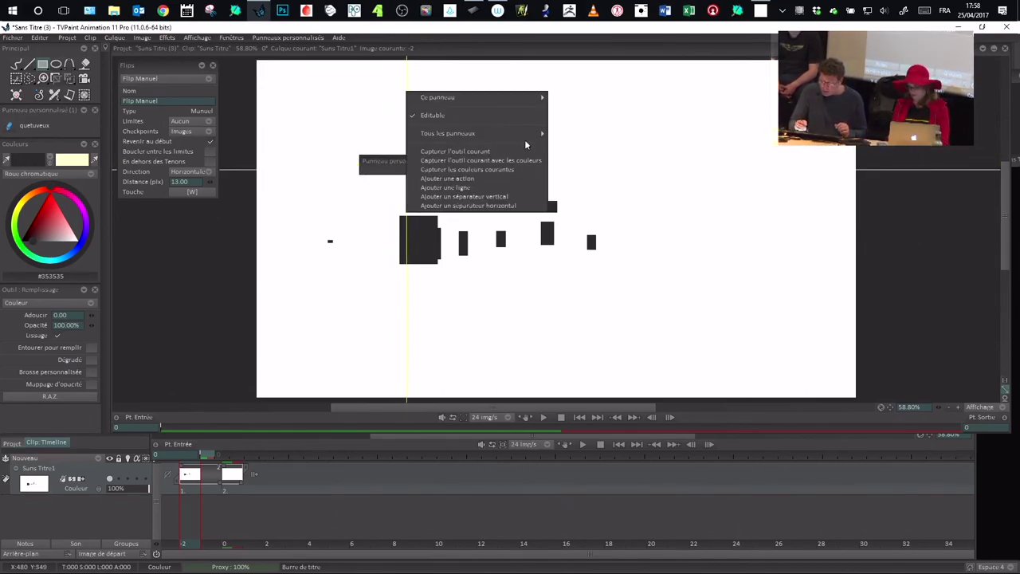
pyautogui.moveTo(512, 99)
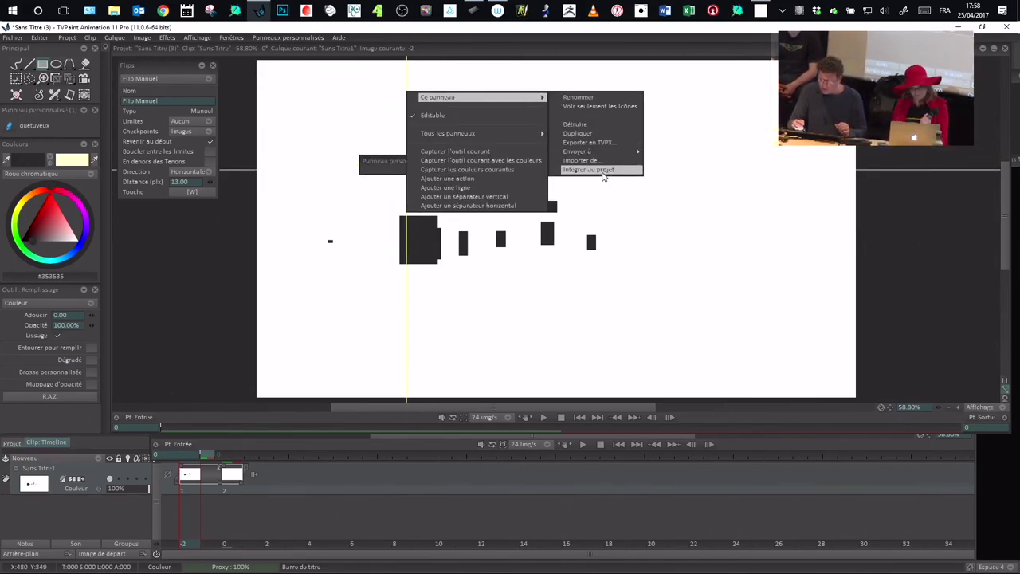
pyautogui.moveTo(624, 157)
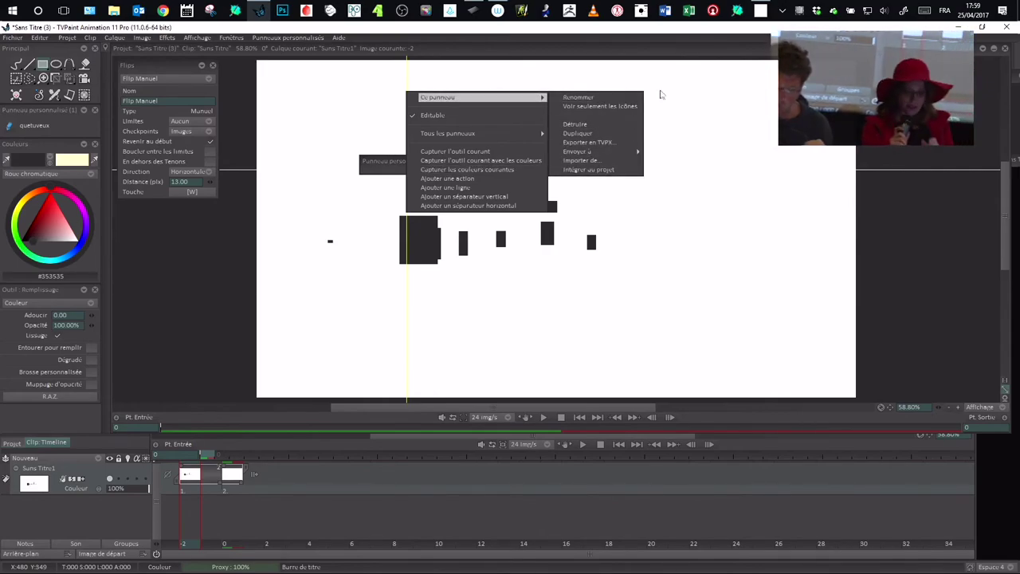
pyautogui.click(703, 72)
# Shift the Flips panel slightly toward the canvas and nudge the empty custom panel up and to the left.
pyautogui.moveTo(142, 74); pyautogui.dragTo(155, 84)
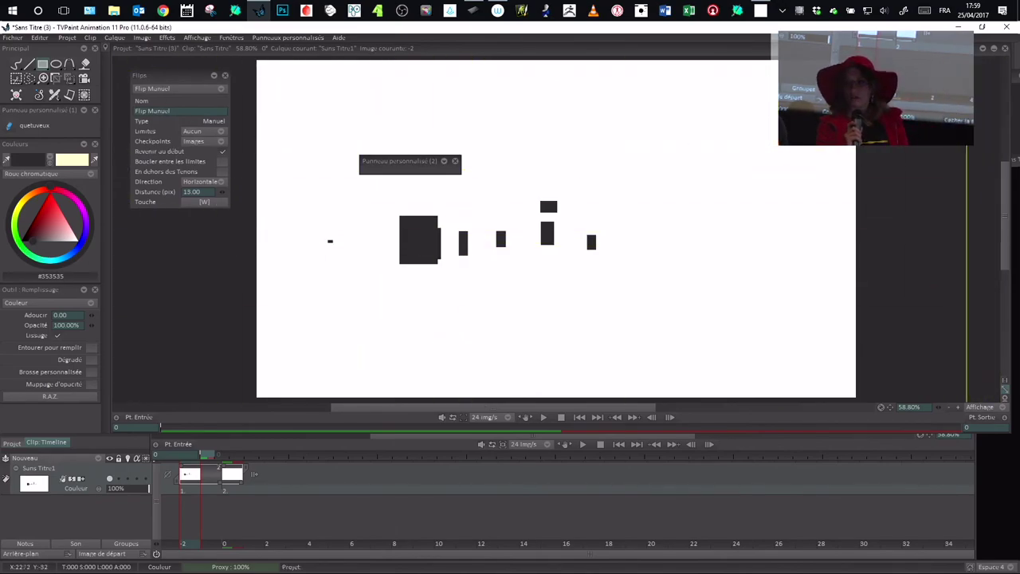
pyautogui.moveTo(1009, 173)
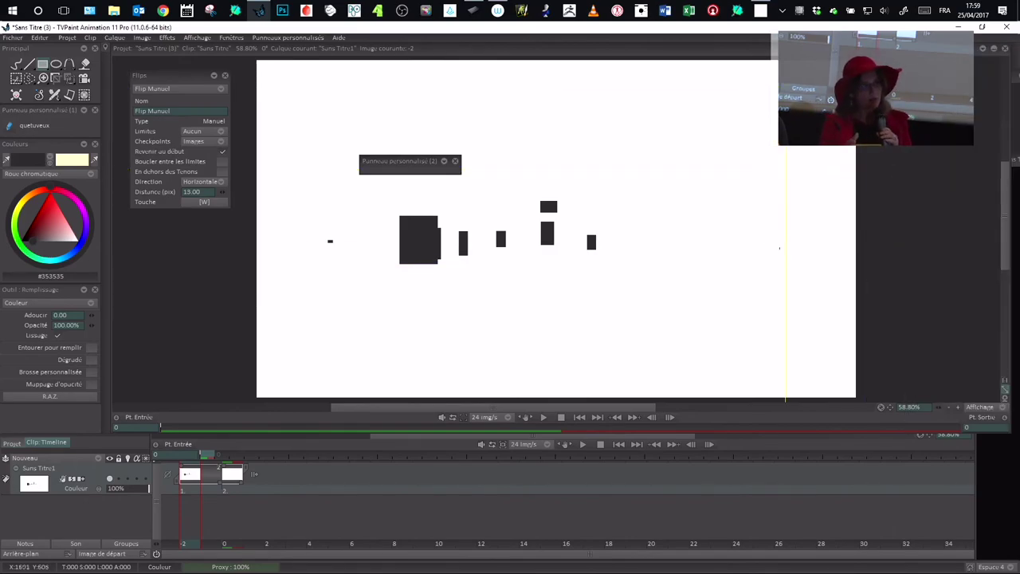
pyautogui.moveTo(393, 163); pyautogui.dragTo(377, 157)
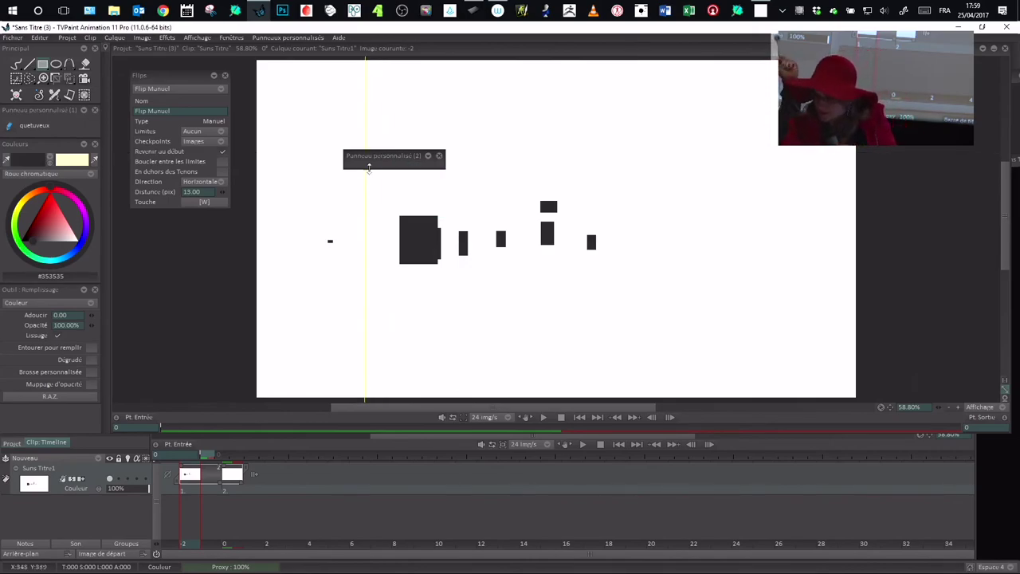
# Start another custom panel action, view the script command entry (Saisir la commande script), and cancel both the entry and the action.
pyautogui.rightClick(379, 165)
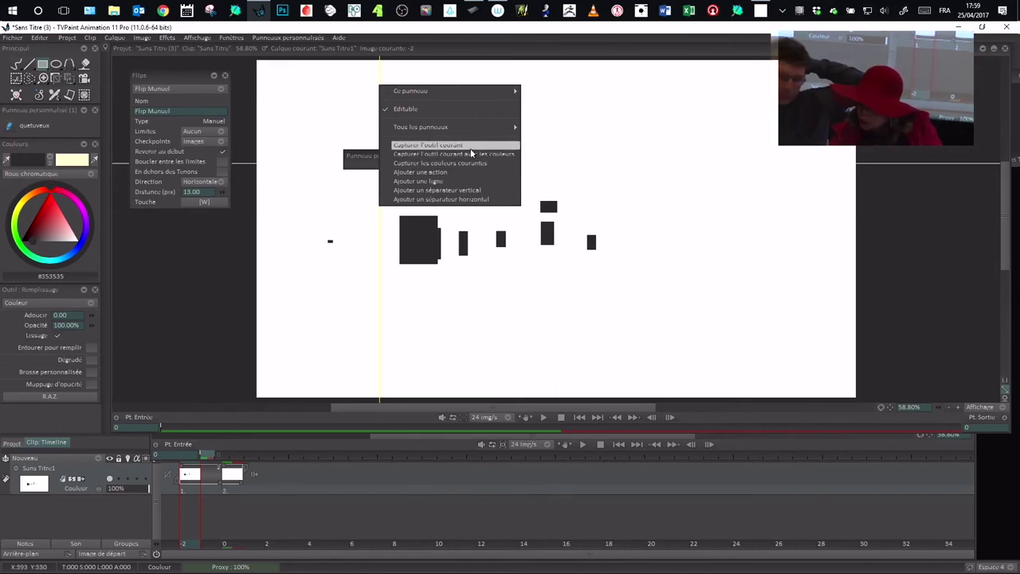
pyautogui.click(417, 172)
pyautogui.click(436, 232)
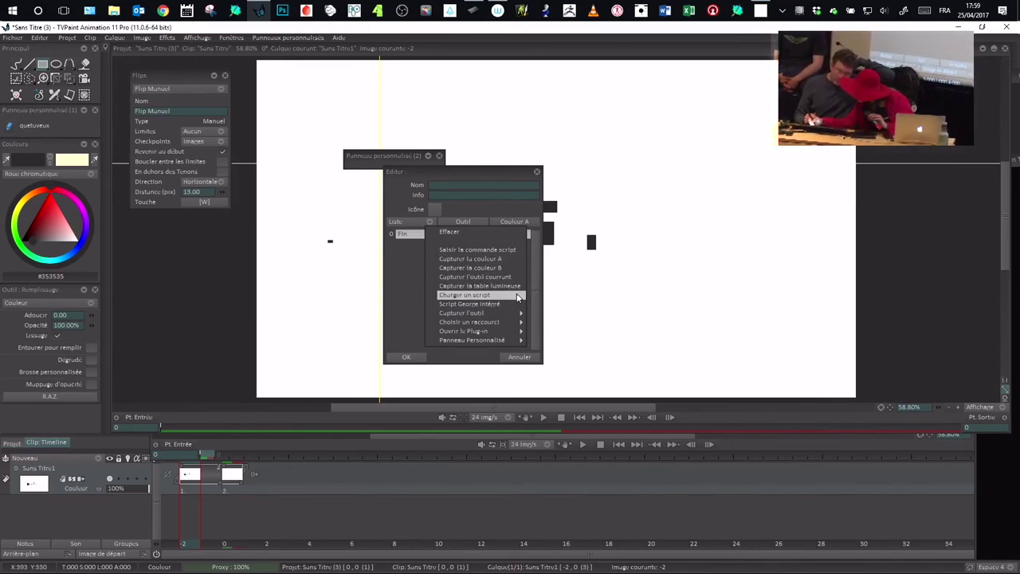
pyautogui.click(516, 249)
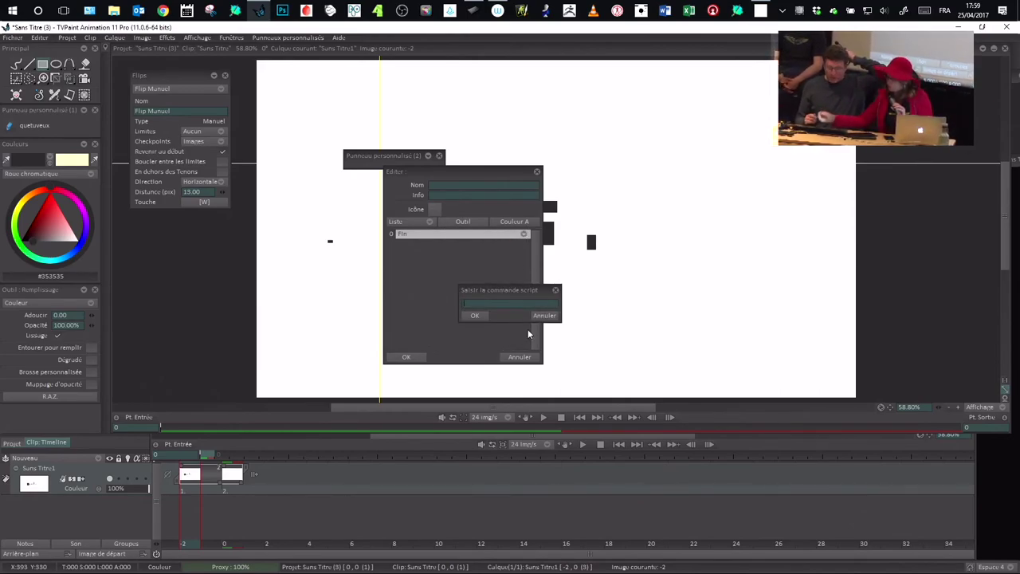
pyautogui.click(545, 316)
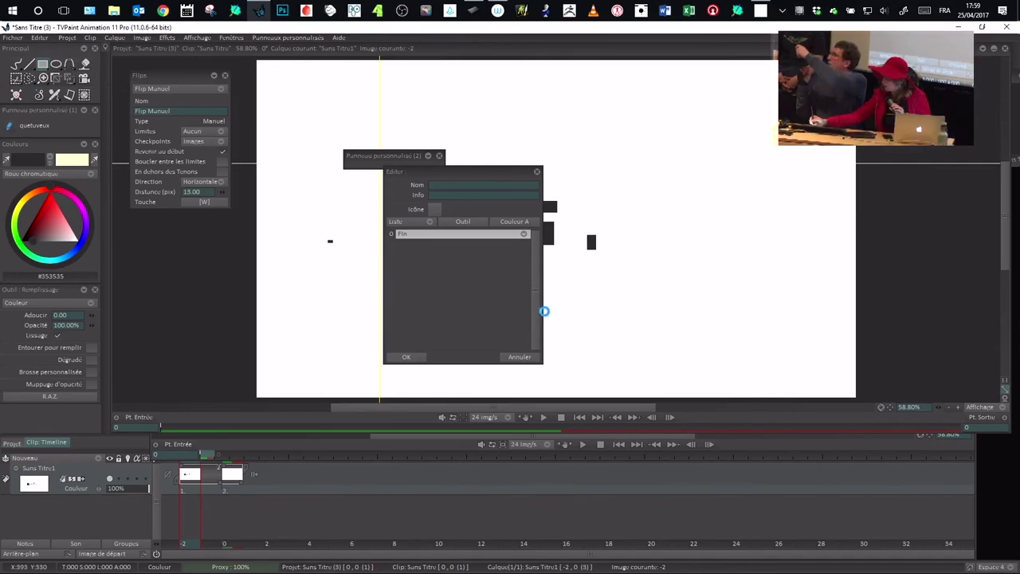
pyautogui.click(519, 356)
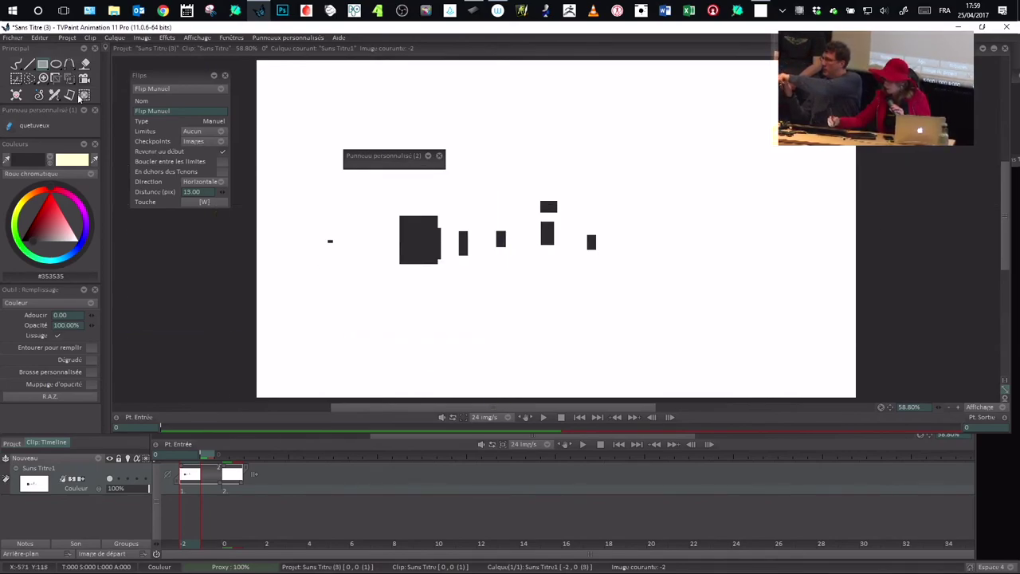
# With the paper texture enabled and red #EF2727 as the colour, draw a filled rectangle and freehand airbrush strokes on the canvas.
pyautogui.click(70, 95)
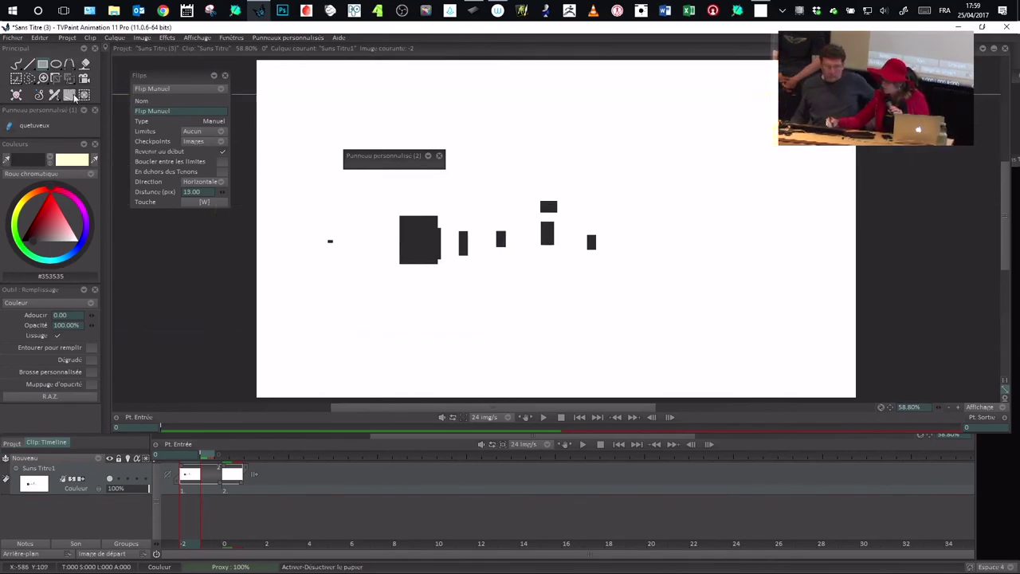
pyautogui.click(48, 195)
pyautogui.moveTo(328, 268)
pyautogui.mouseDown()
pyautogui.moveTo(350, 332)
pyautogui.moveTo(410, 312)
pyautogui.mouseUp()
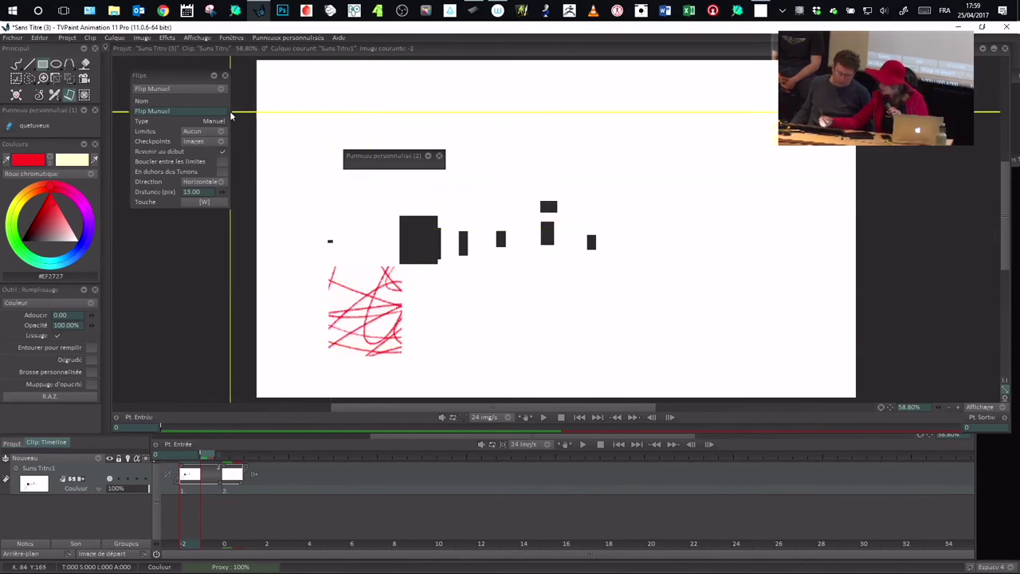
pyautogui.click(16, 64)
pyautogui.moveTo(502, 123)
pyautogui.mouseDown()
pyautogui.moveTo(553, 185)
pyautogui.moveTo(518, 216)
pyautogui.mouseUp()
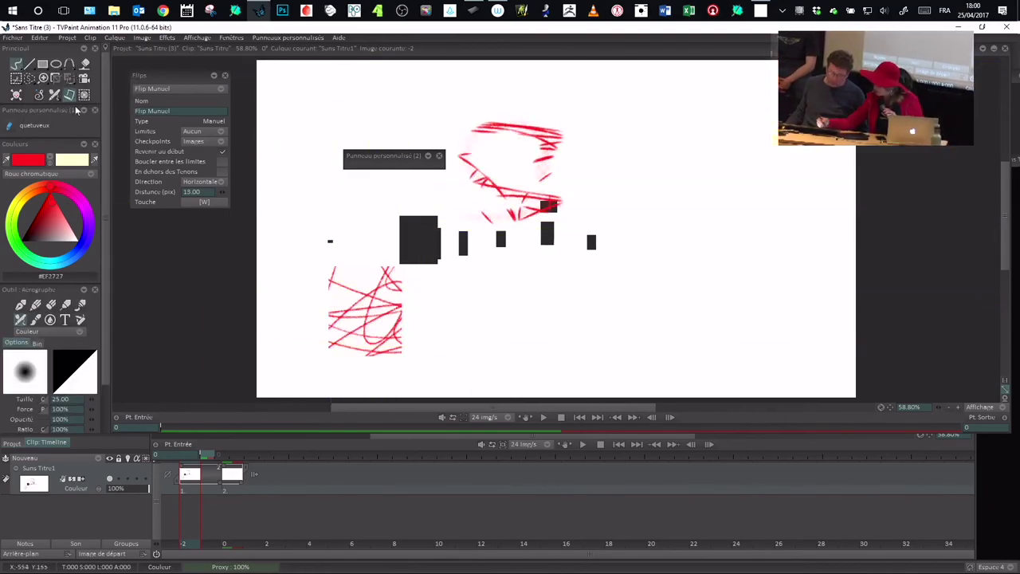
# Capture the current airbrush with its colours into the second custom panel and open the captured item for editing.
pyautogui.rightClick(374, 164)
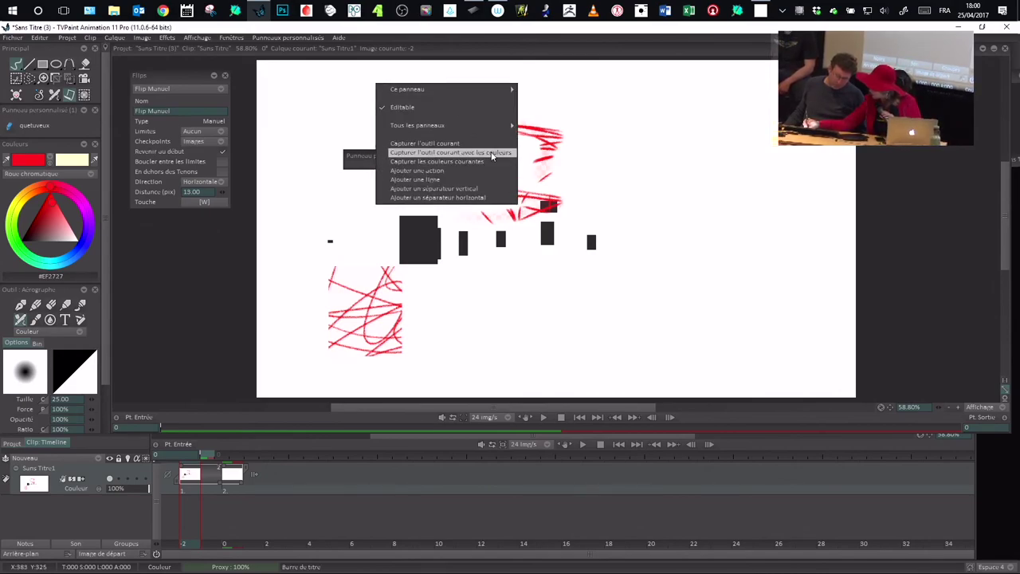
pyautogui.click(492, 152)
pyautogui.rightClick(355, 173)
pyautogui.click(392, 170)
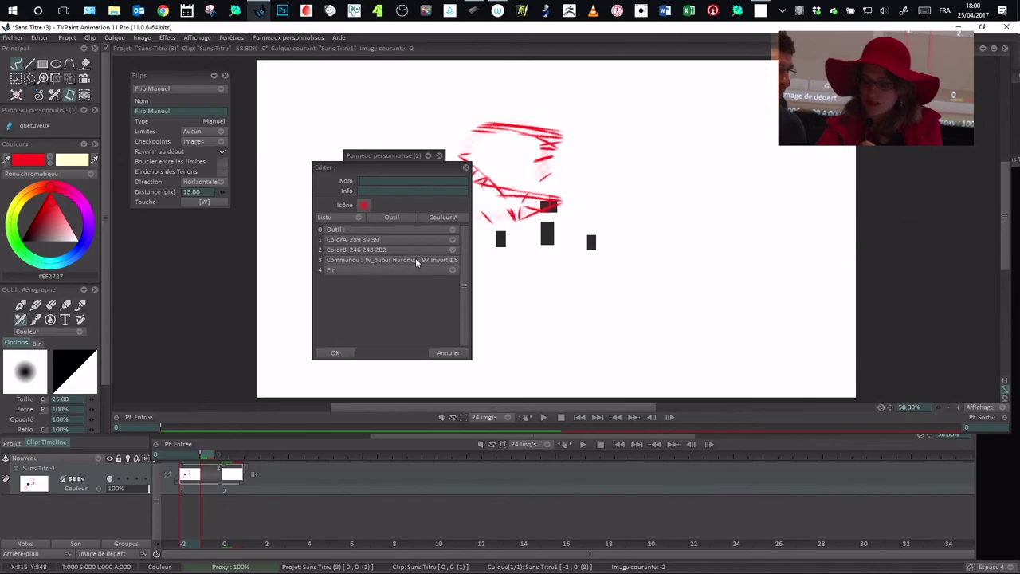
# Examine the tv_paper command line's options, including Capturer l'outil and its script command text, and cancel the command entry.
pyautogui.rightClick(391, 258)
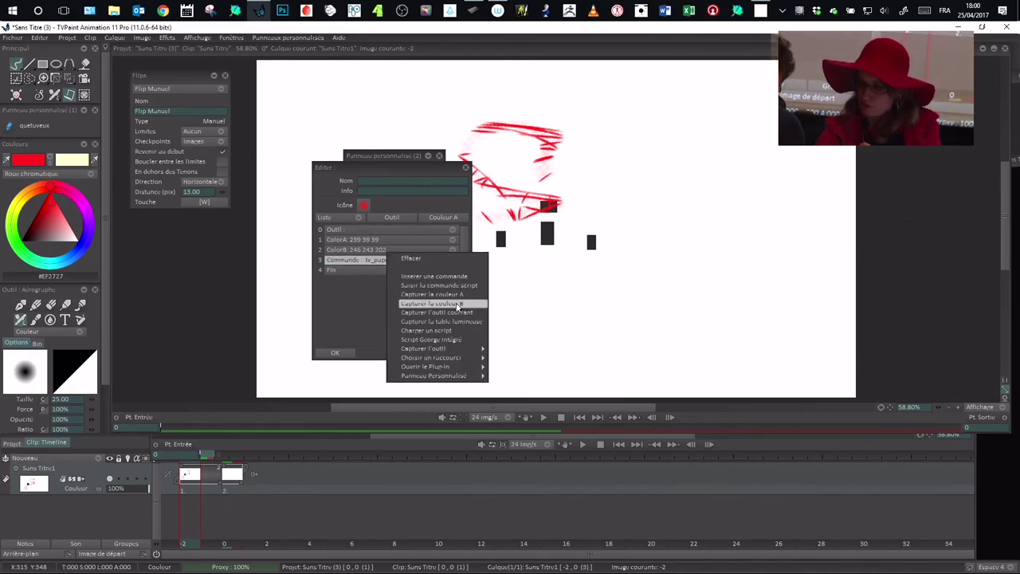
pyautogui.moveTo(471, 351)
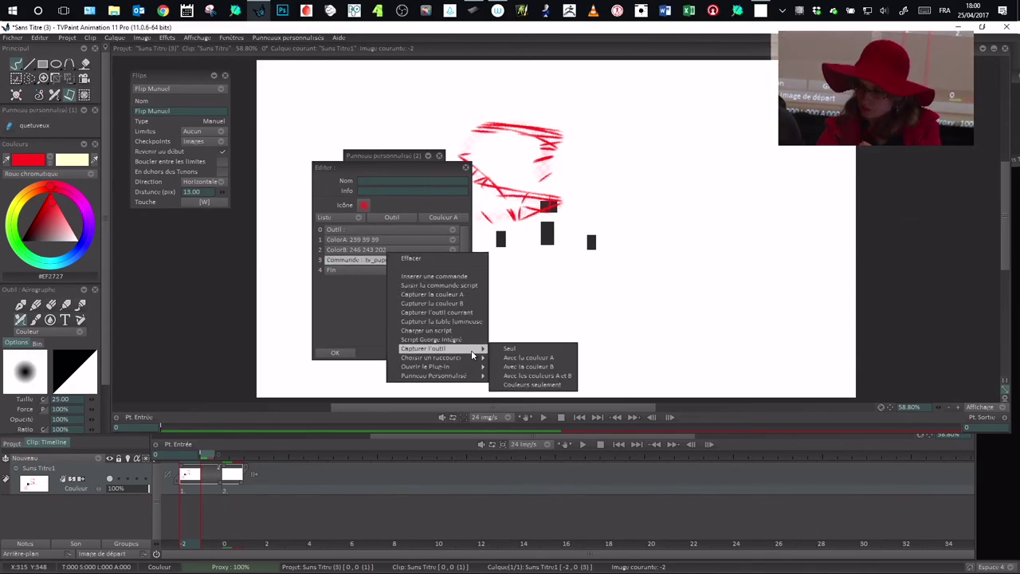
pyautogui.click(359, 265)
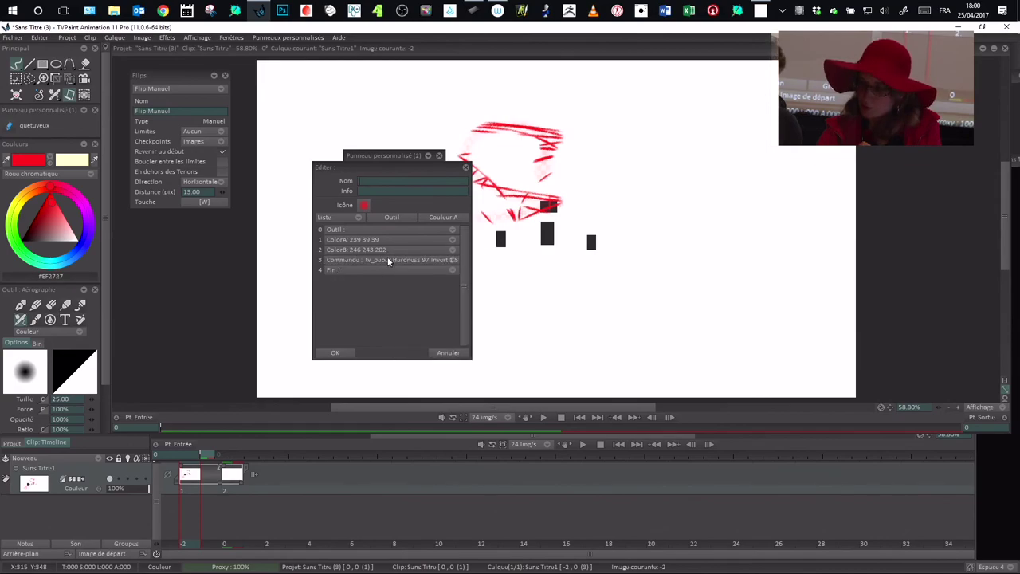
pyautogui.rightClick(387, 260)
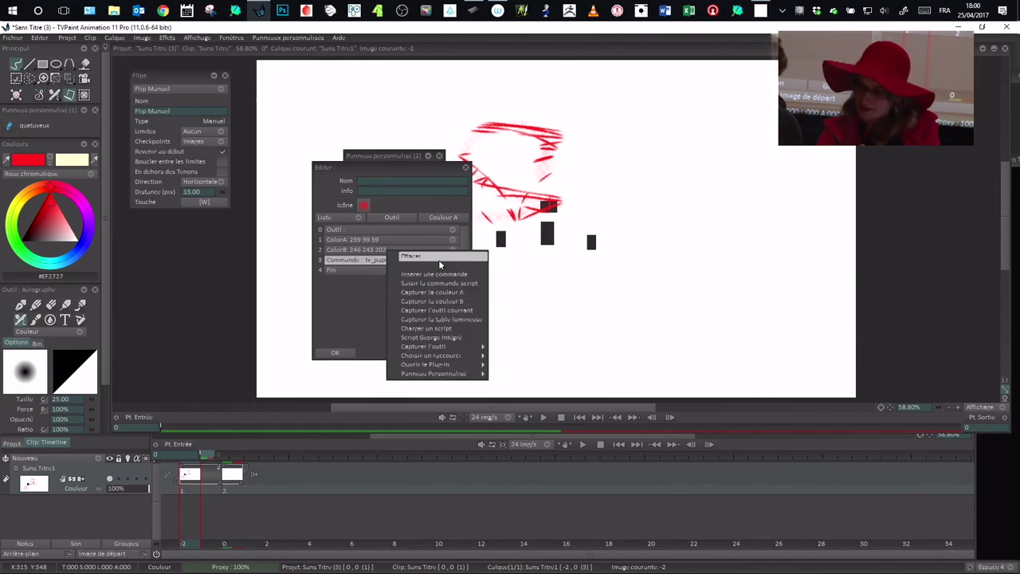
pyautogui.click(477, 283)
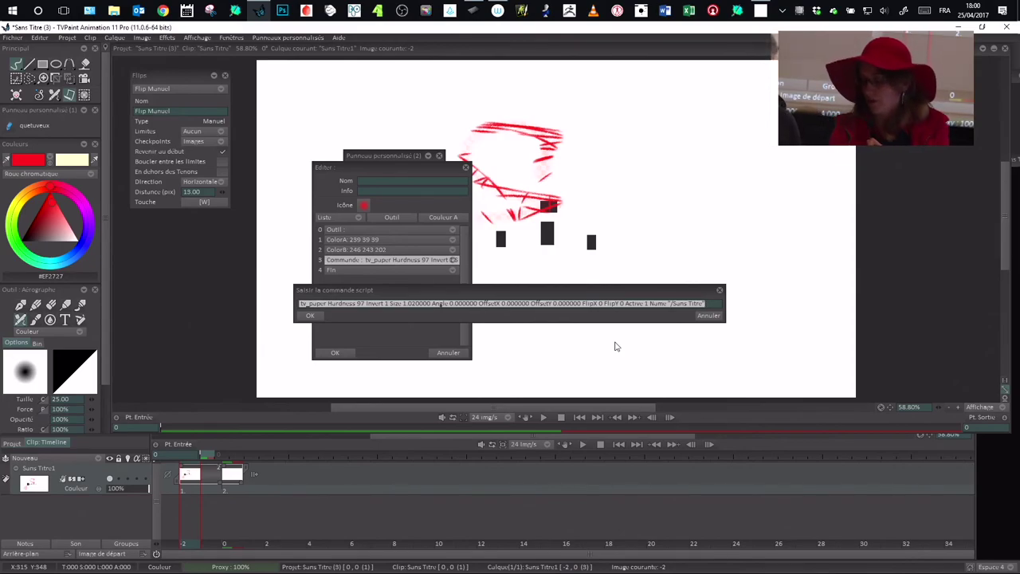
pyautogui.click(709, 315)
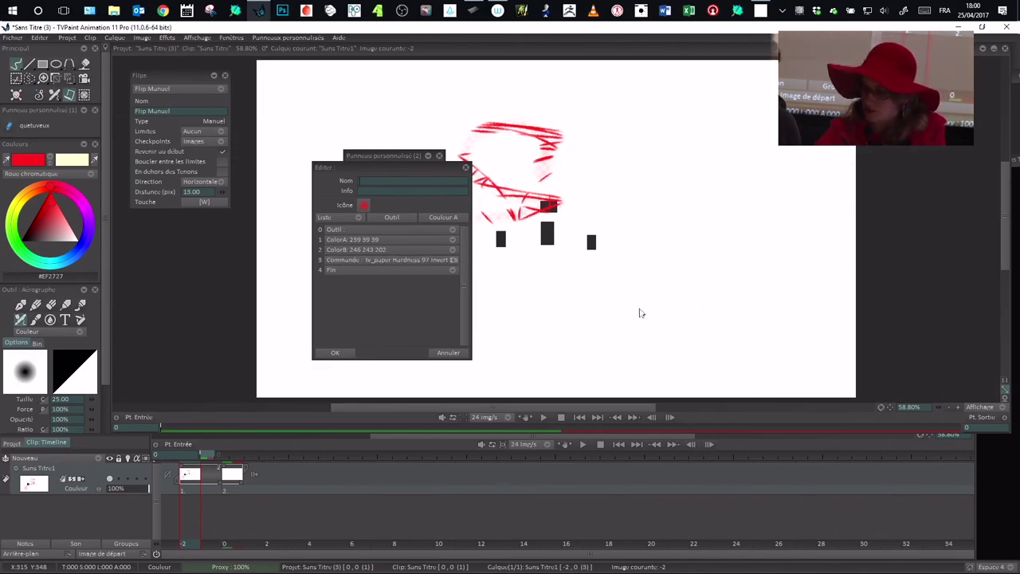
# Open the integrated George script entry (Script George intégré) from the tv_paper line and enter the placeholder text "drtgfdfugrgthhfgf".
pyautogui.rightClick(393, 262)
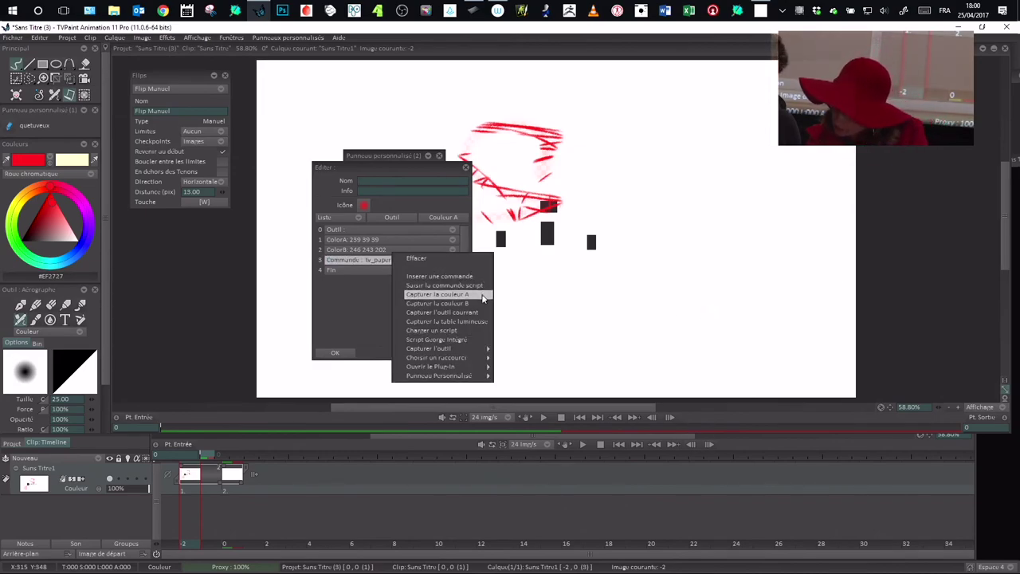
pyautogui.click(481, 338)
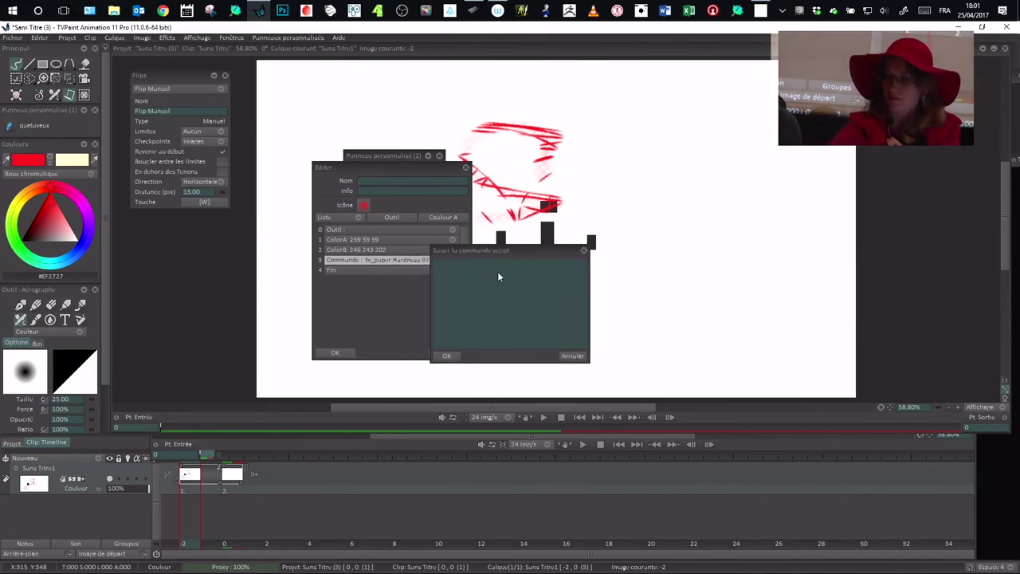
pyautogui.write('drtgfdfugrgthhfgf')
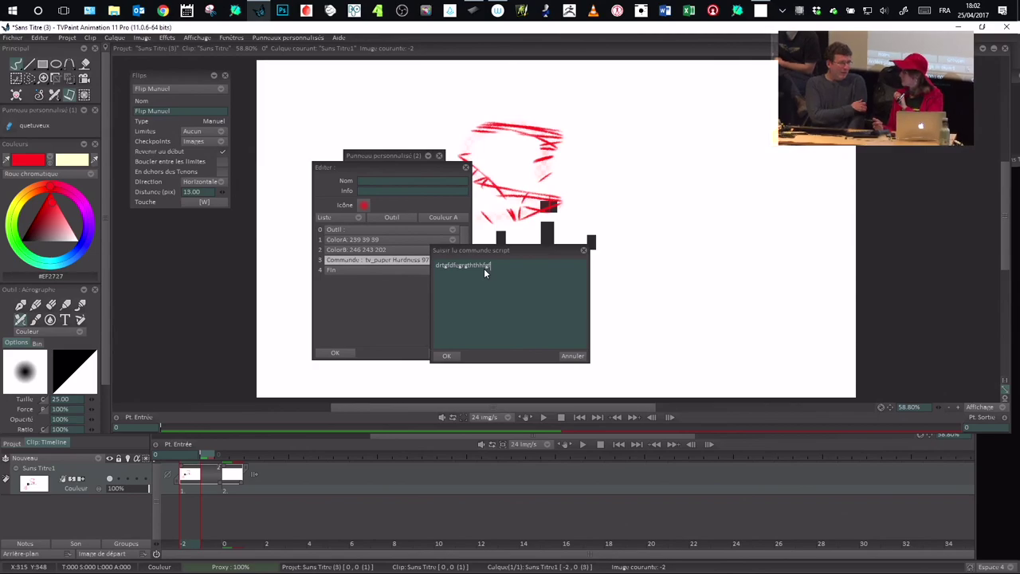
pyautogui.press('super')
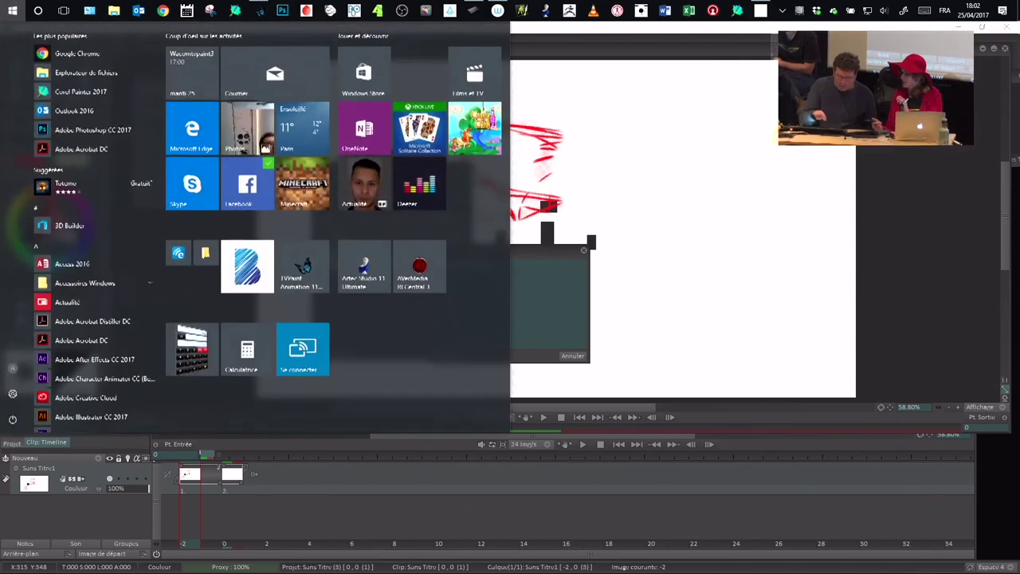
pyautogui.click(192, 73)
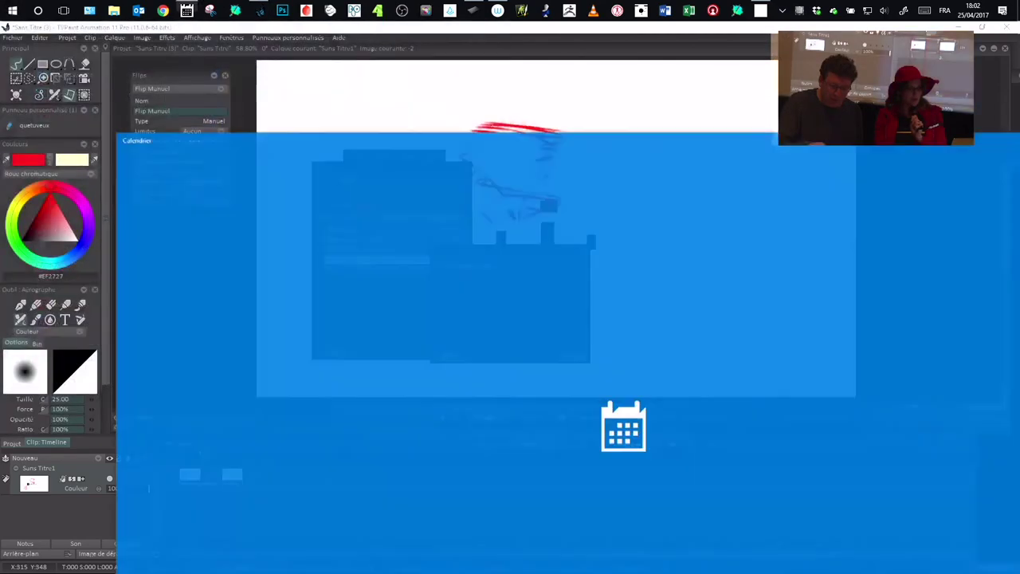
pyautogui.moveTo(510, 138); pyautogui.dragTo(277, 335)
pyautogui.click(818, 470)
pyautogui.click(889, 335)
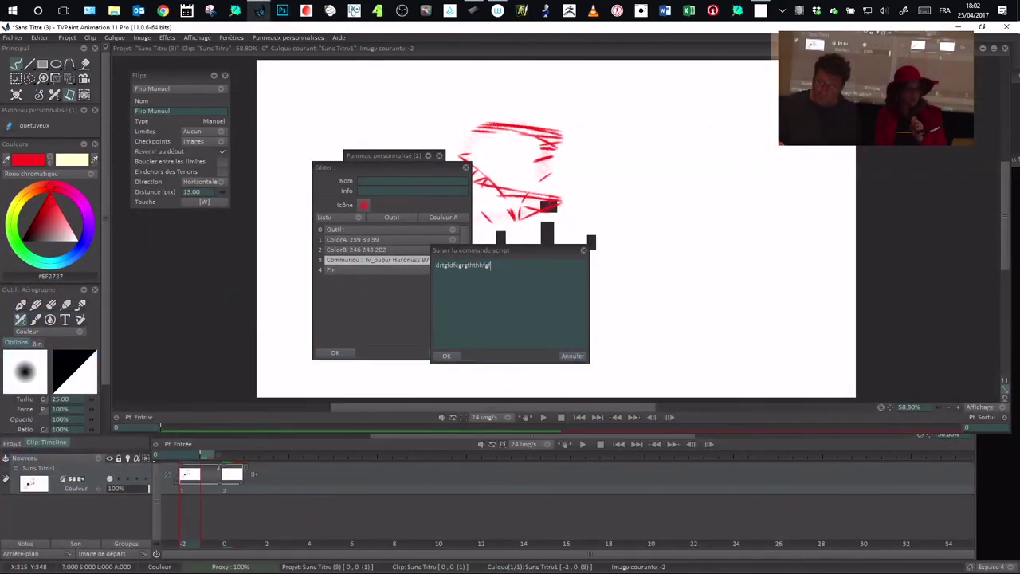